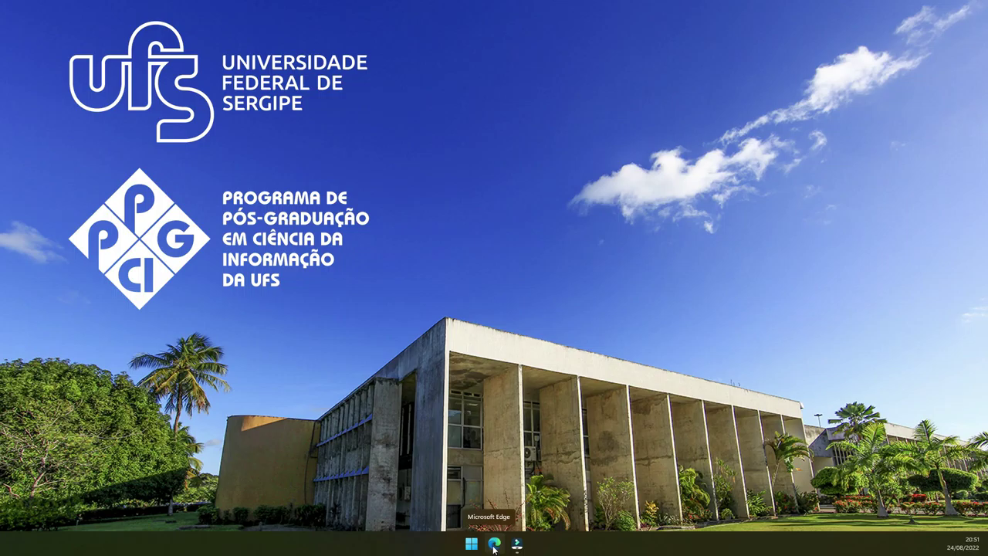
- Launch Edge, load the Google home page, and dismiss the default search engine prompt
{"action": "left_click", "coordinate": [494, 544]}
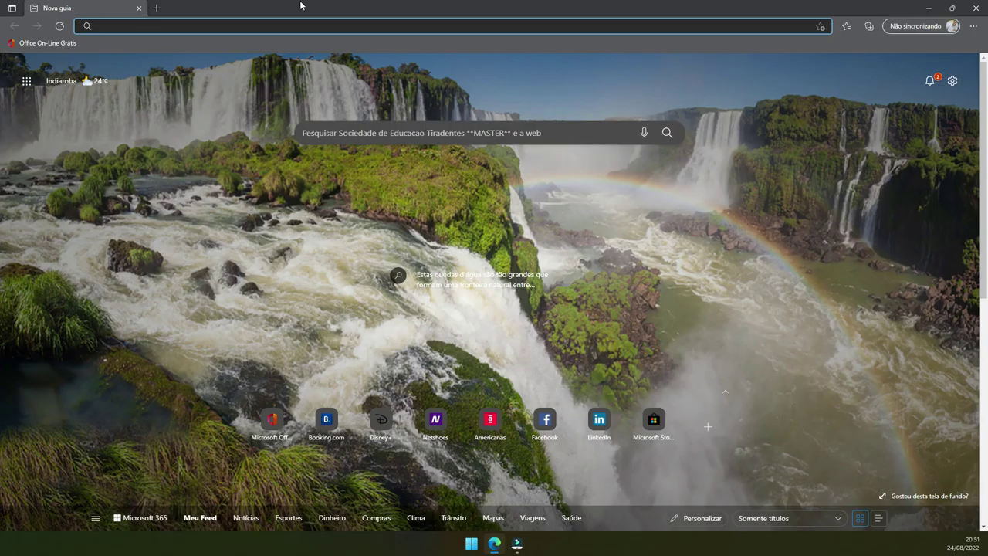
{"action": "left_click", "coordinate": [300, 26]}
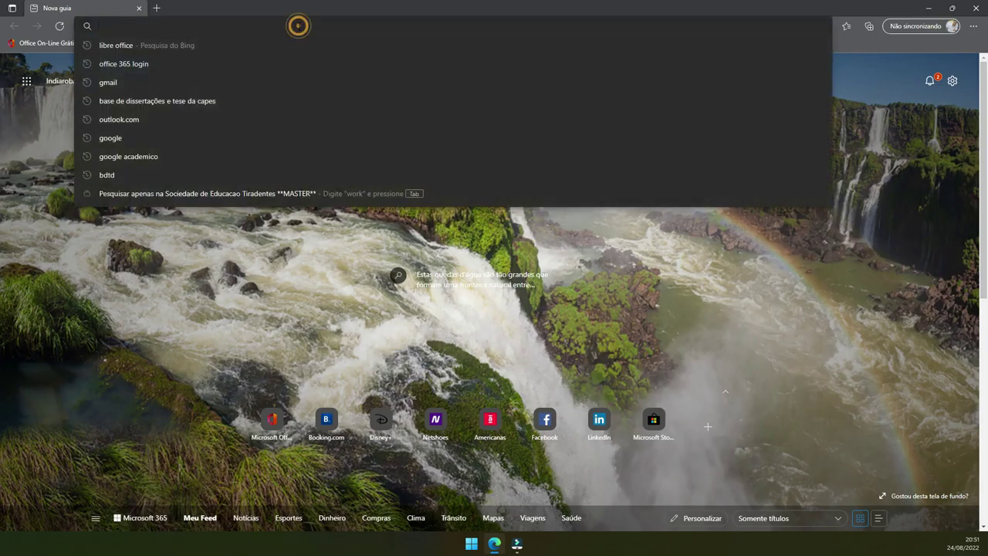
{"action": "type", "text": "google"}
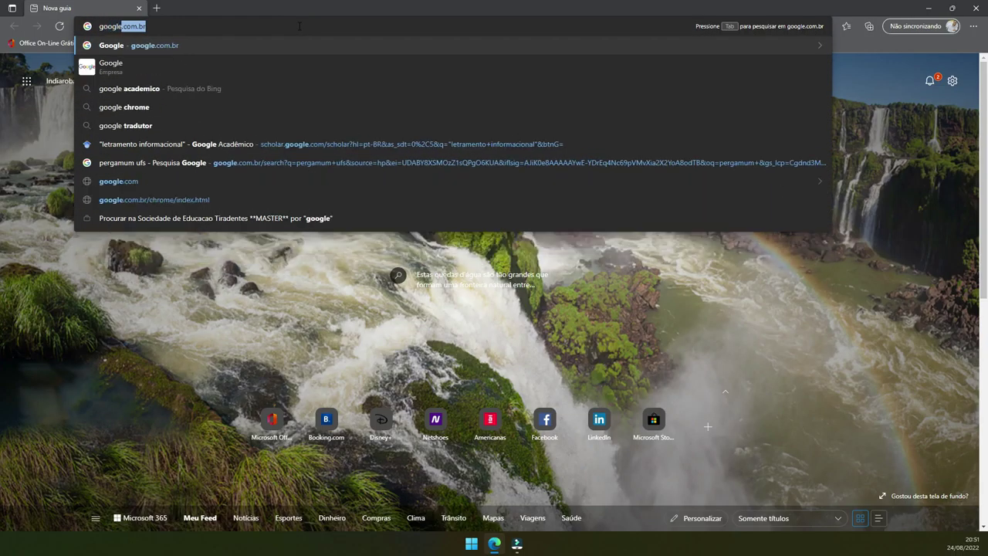
{"action": "key", "text": "Return"}
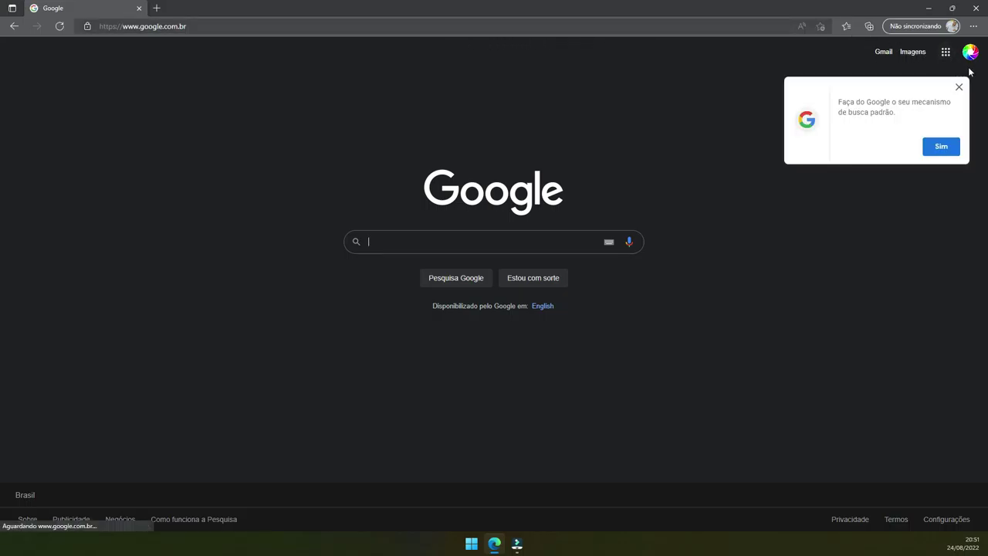
{"action": "left_click", "coordinate": [960, 84]}
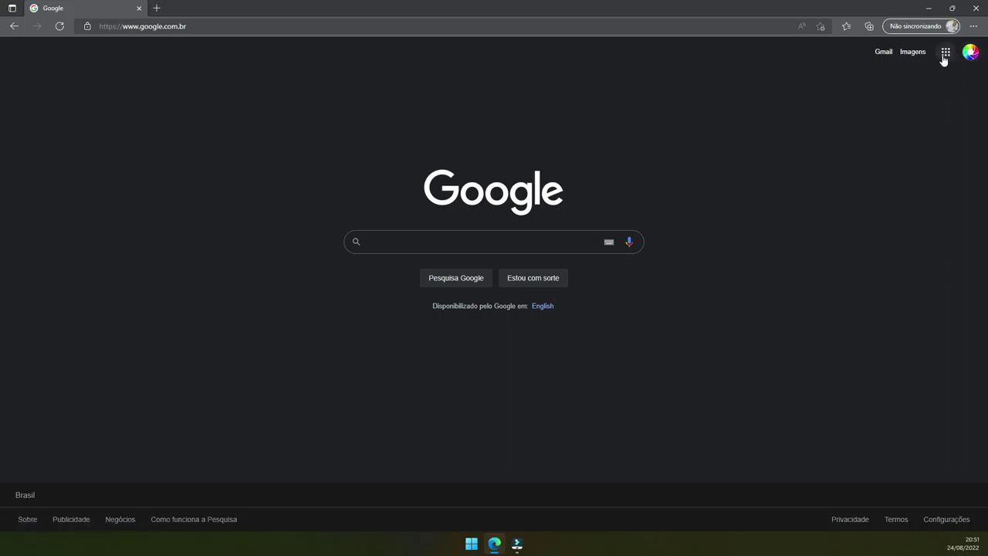
- Open Formulários (Google Forms) from the Google apps grid
{"action": "left_click", "coordinate": [944, 54]}
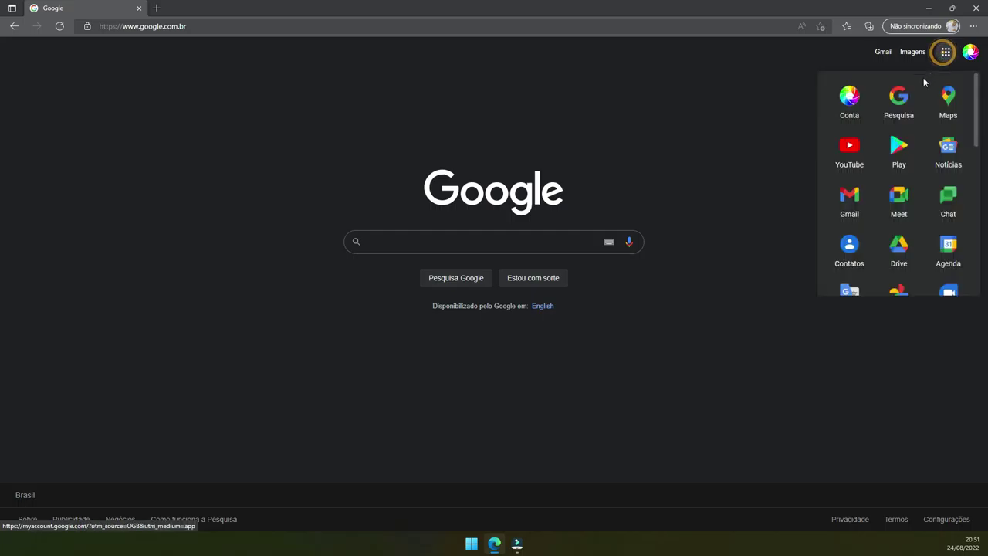
{"action": "scroll", "coordinate": [911, 199], "scroll_direction": "down", "scroll_amount": 1}
{"action": "scroll", "coordinate": [911, 198], "scroll_direction": "down", "scroll_amount": 2}
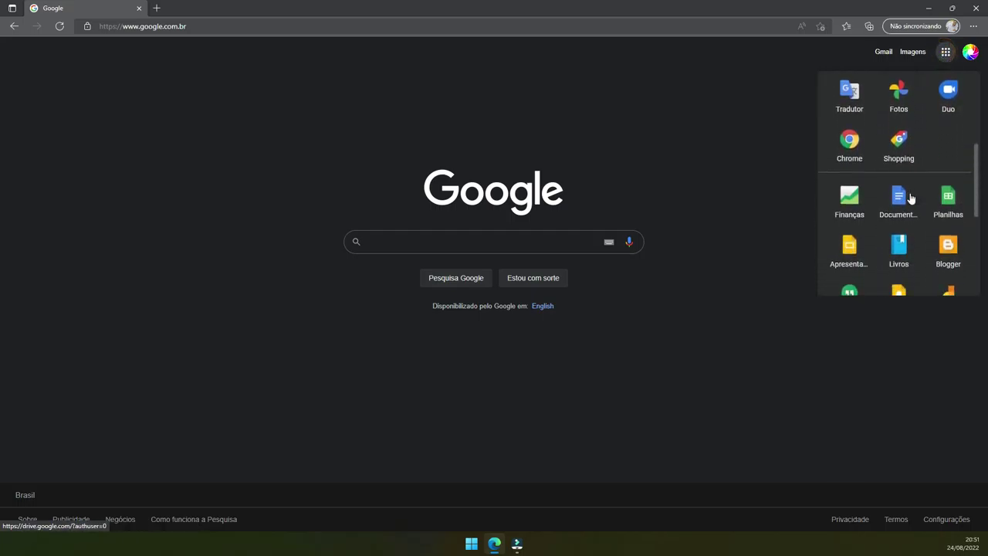
{"action": "scroll", "coordinate": [911, 198], "scroll_direction": "down", "scroll_amount": 2}
{"action": "scroll", "coordinate": [911, 199], "scroll_direction": "down", "scroll_amount": 1}
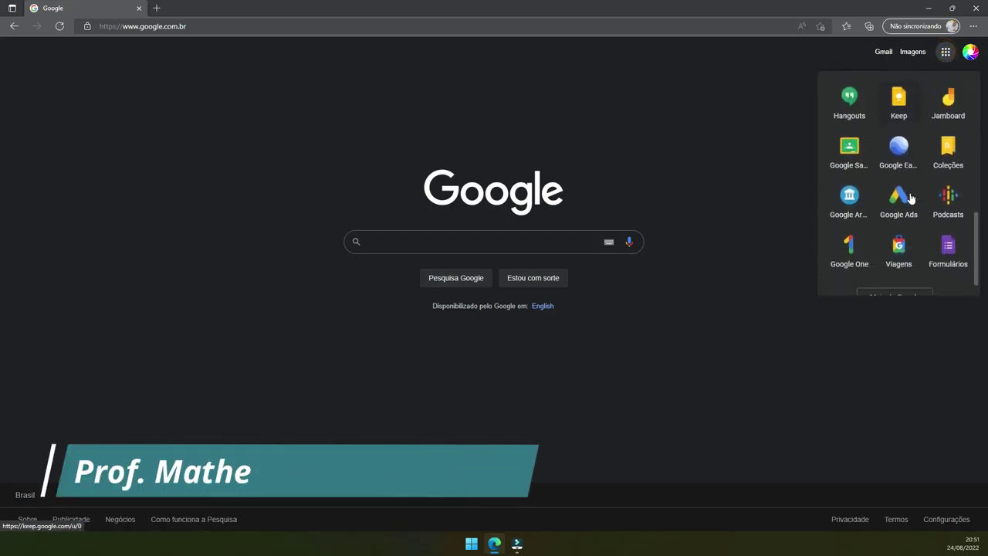
{"action": "left_click", "coordinate": [947, 247]}
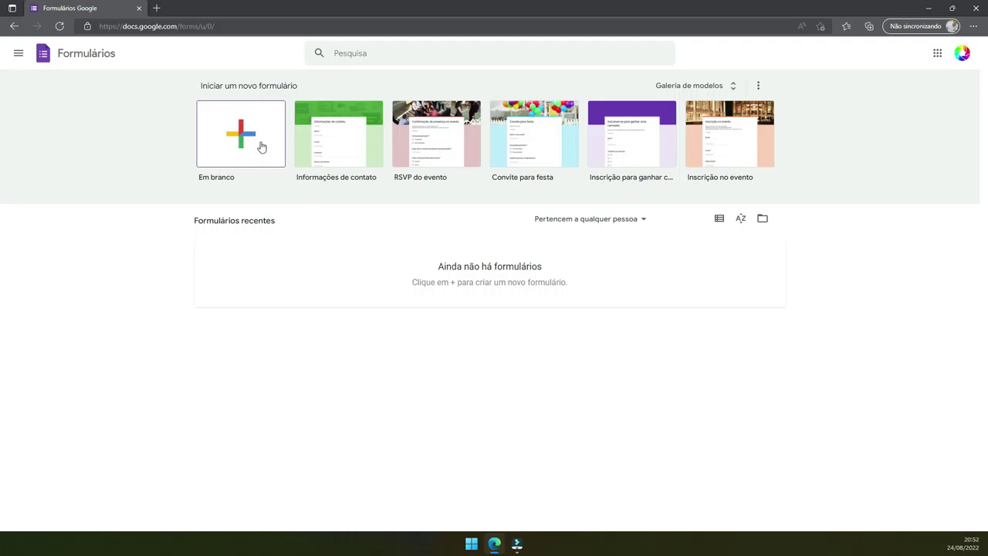
- Start a blank (Em branco) form, dismiss the styling announcement, and close Import questions unused
{"action": "left_click", "coordinate": [255, 145]}
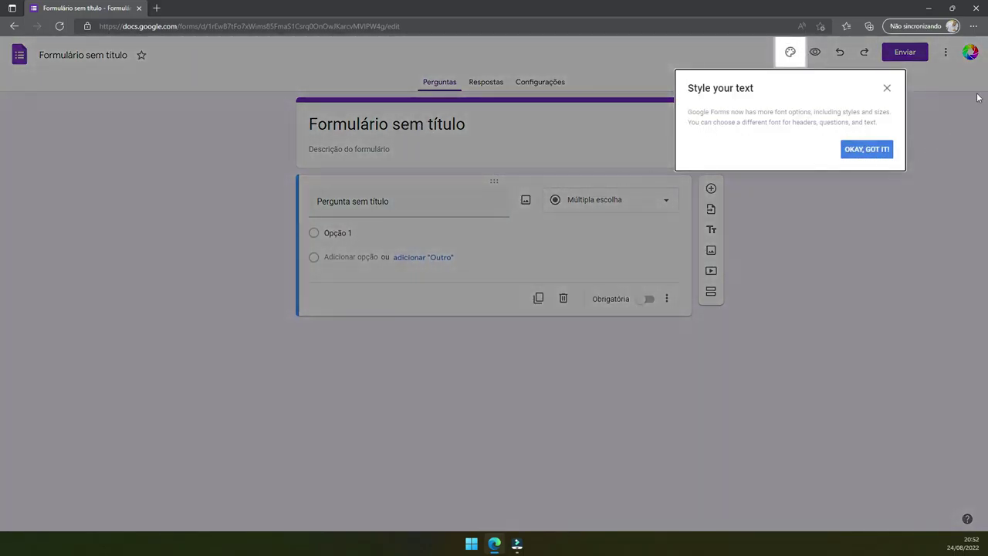
{"action": "left_click", "coordinate": [888, 89]}
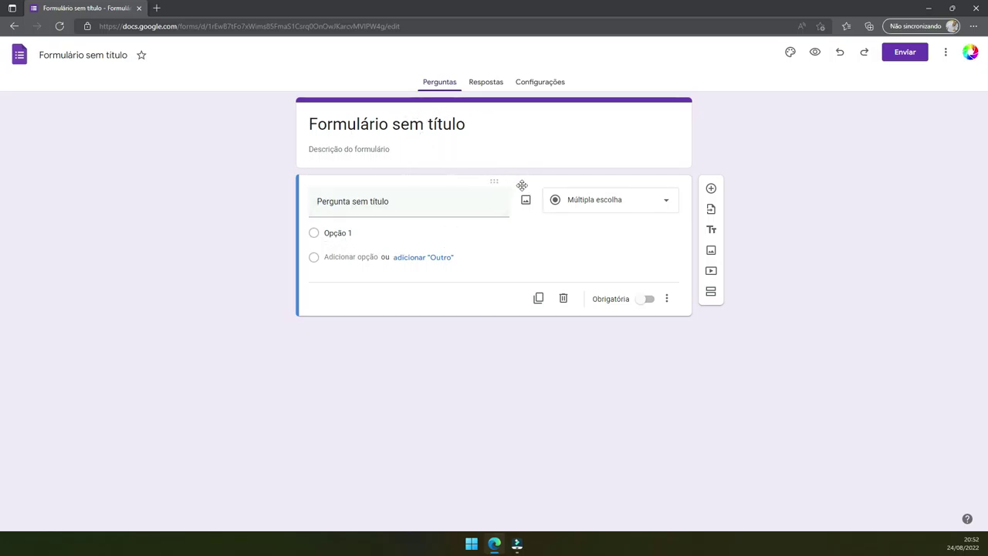
{"action": "left_click", "coordinate": [711, 211]}
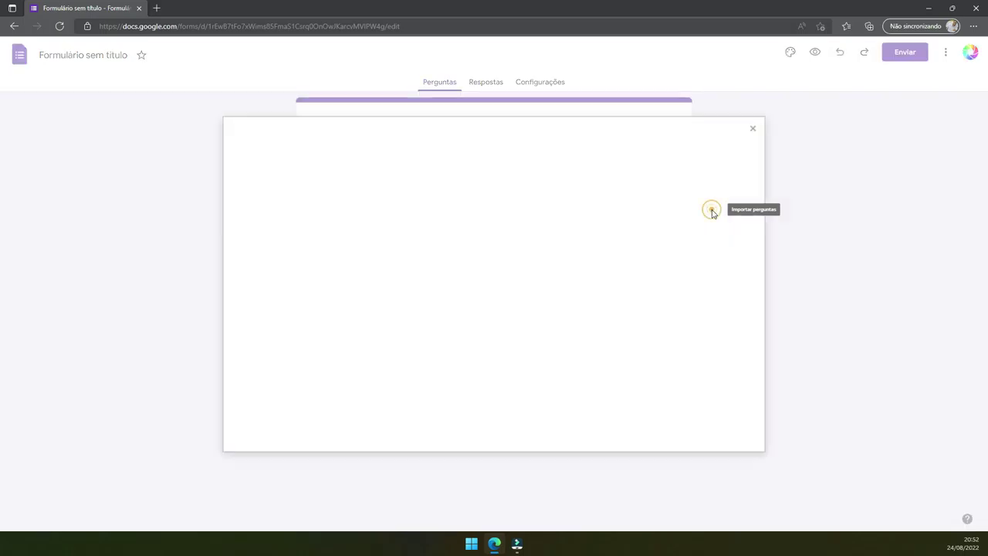
{"action": "left_click", "coordinate": [754, 136]}
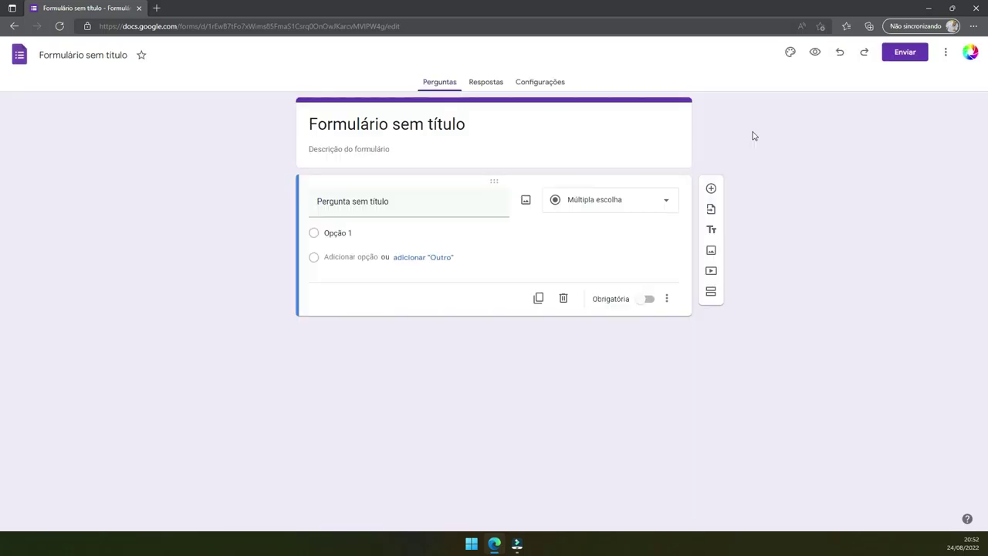
- Add a title-and-description block, move it above the question, then delete it
{"action": "left_click", "coordinate": [711, 231]}
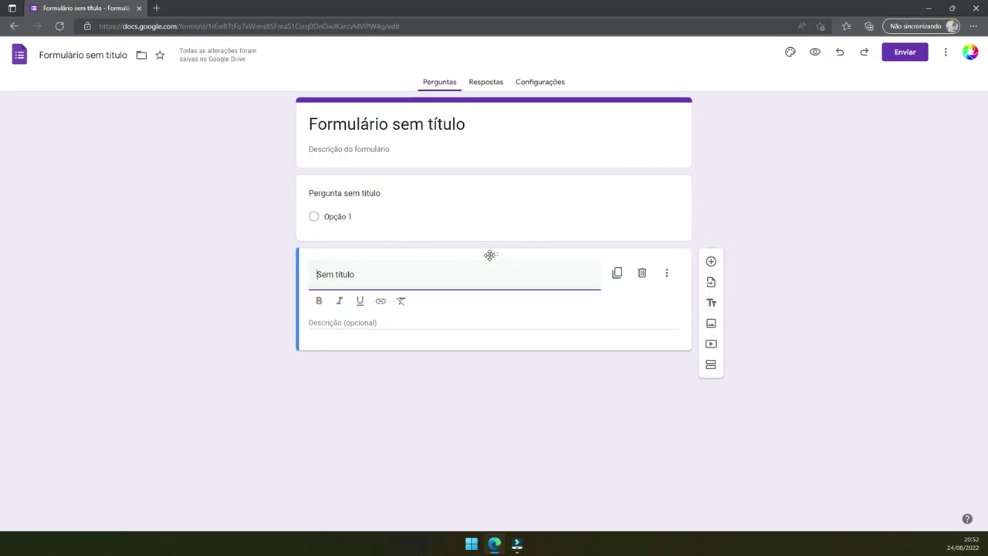
{"action": "left_click_drag", "start_coordinate": [489, 255], "coordinate": [499, 174]}
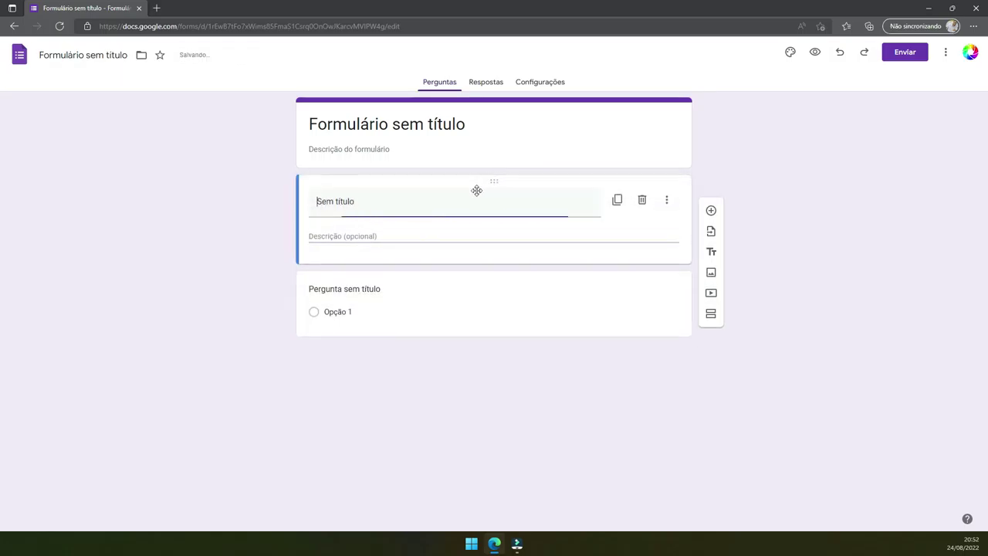
{"action": "left_click", "coordinate": [642, 200]}
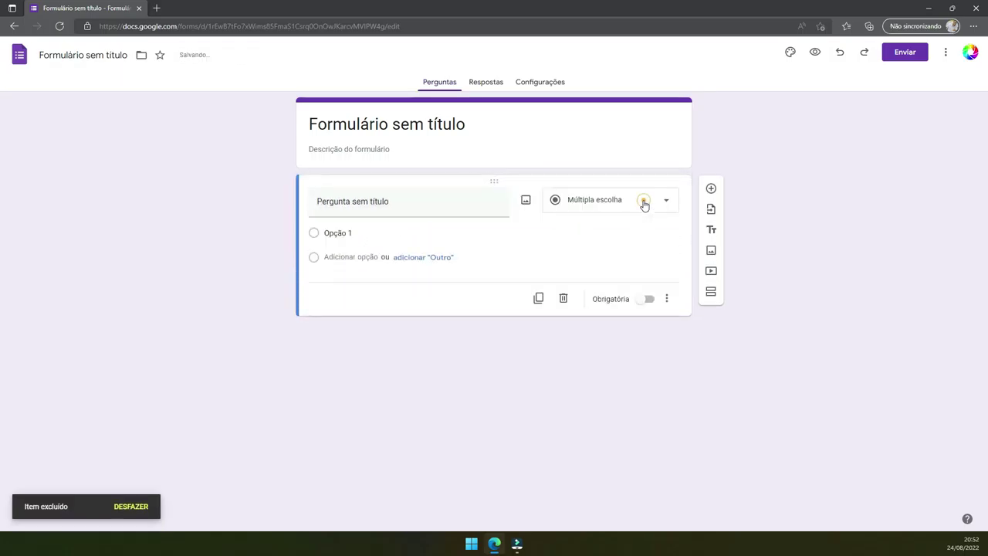
- Browse the Insert image sources and the Add video dialog, closing both without inserting anything
{"action": "left_click", "coordinate": [711, 259]}
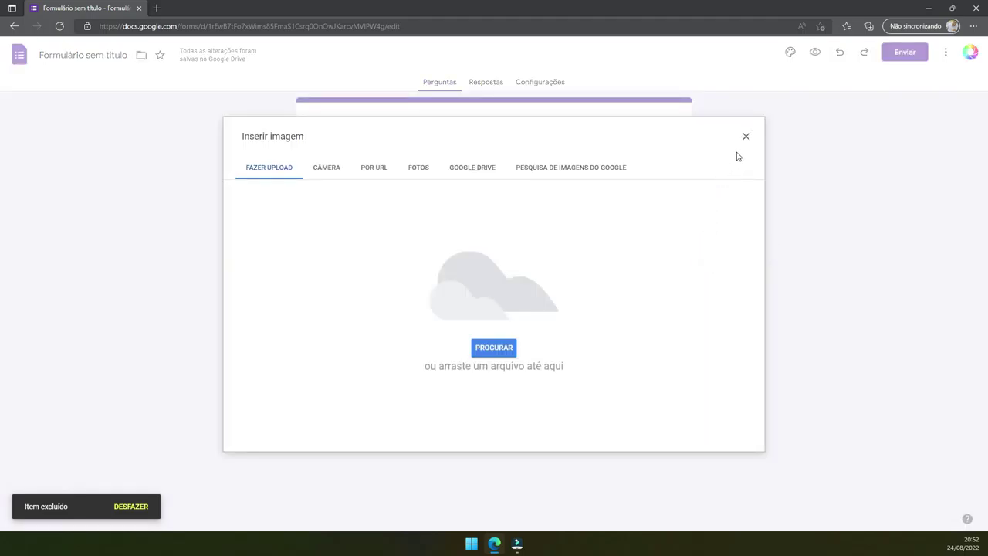
{"action": "left_click", "coordinate": [596, 171]}
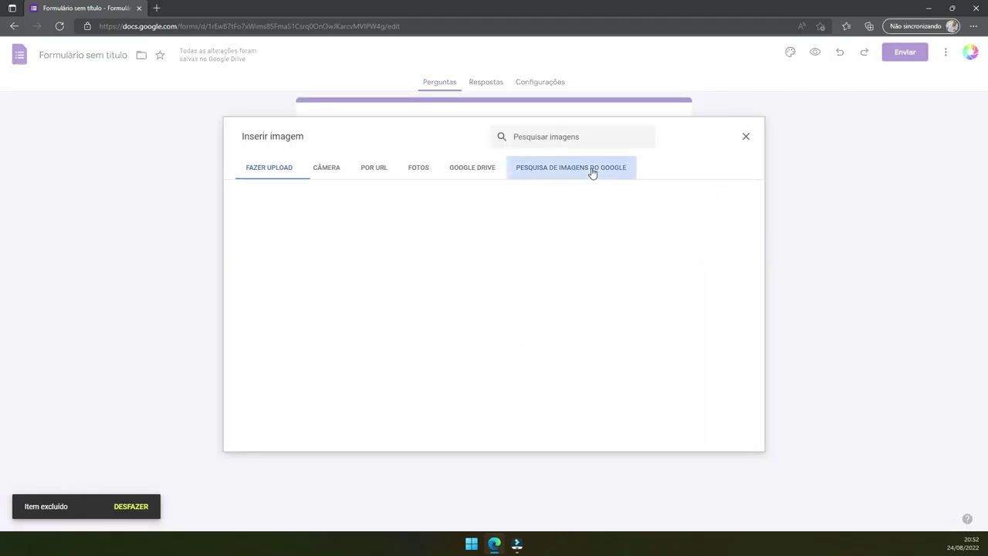
{"action": "left_click", "coordinate": [476, 170]}
{"action": "left_click", "coordinate": [419, 168]}
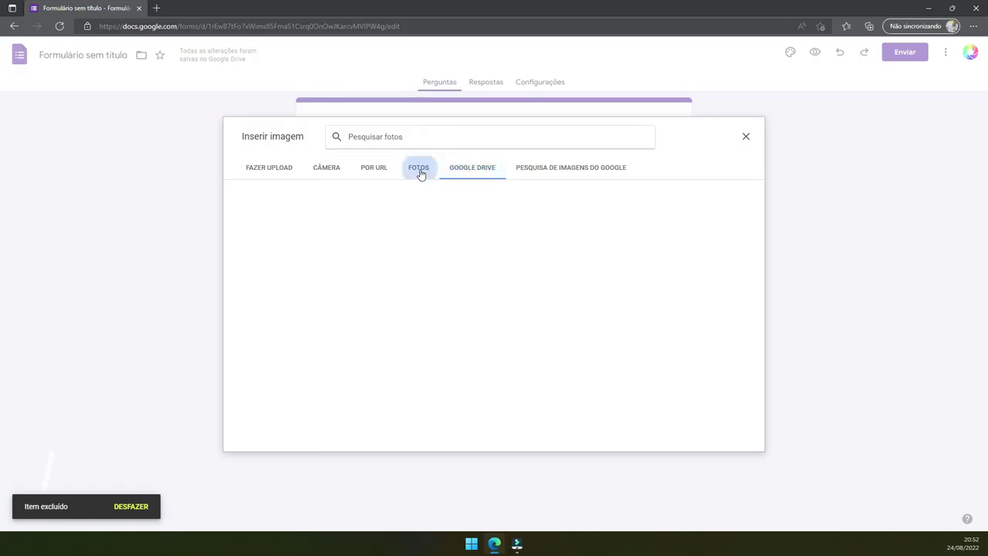
{"action": "left_click", "coordinate": [484, 169]}
{"action": "left_click", "coordinate": [376, 170]}
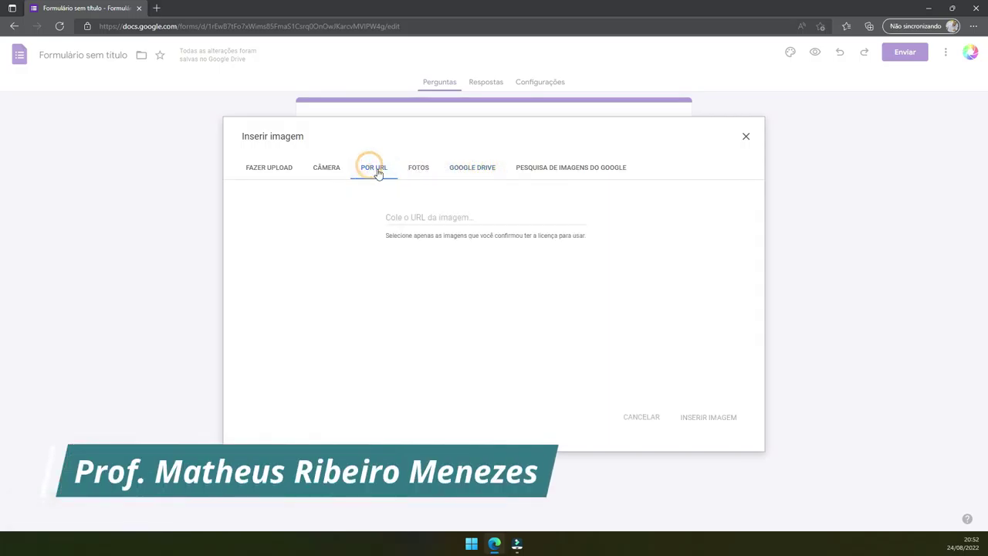
{"action": "left_click", "coordinate": [746, 136]}
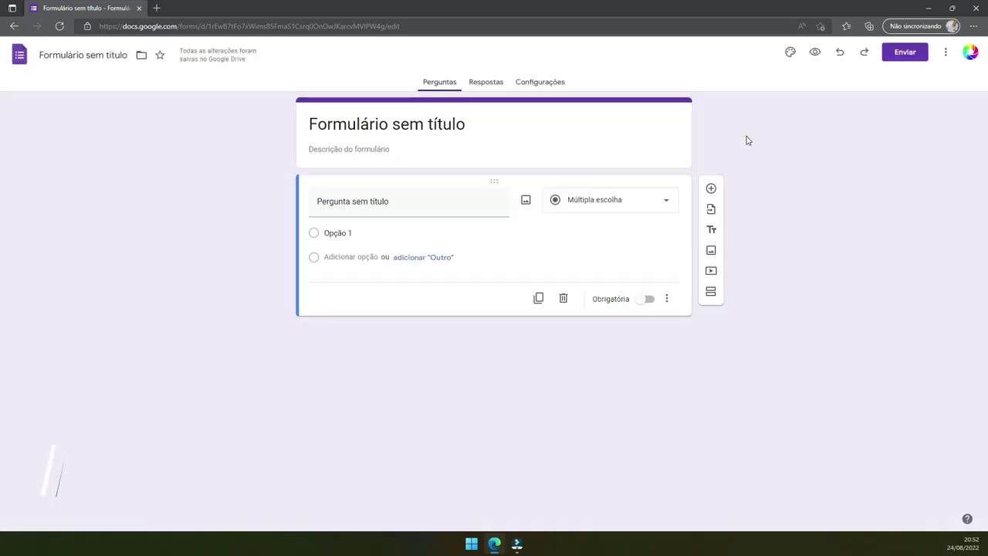
{"action": "left_click", "coordinate": [711, 272]}
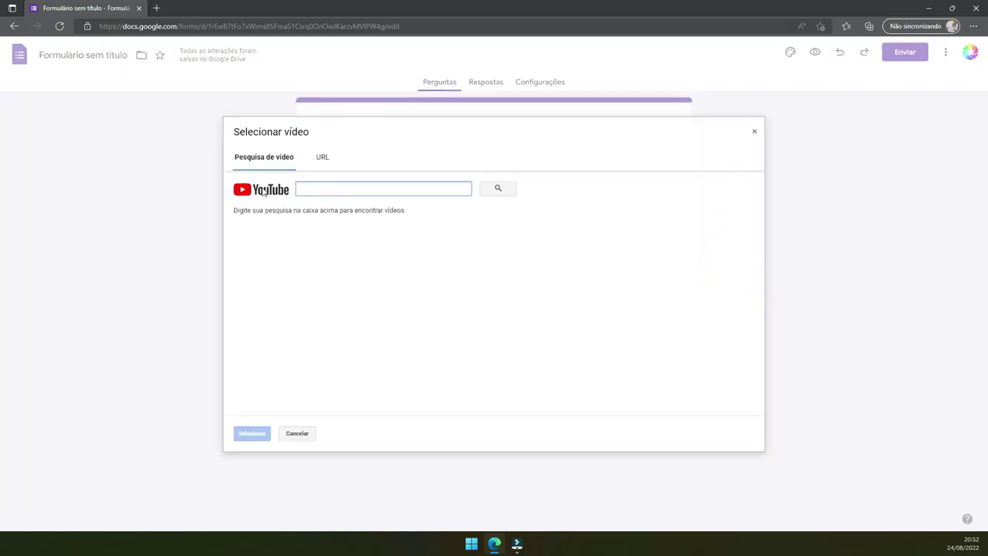
{"action": "left_click", "coordinate": [756, 134]}
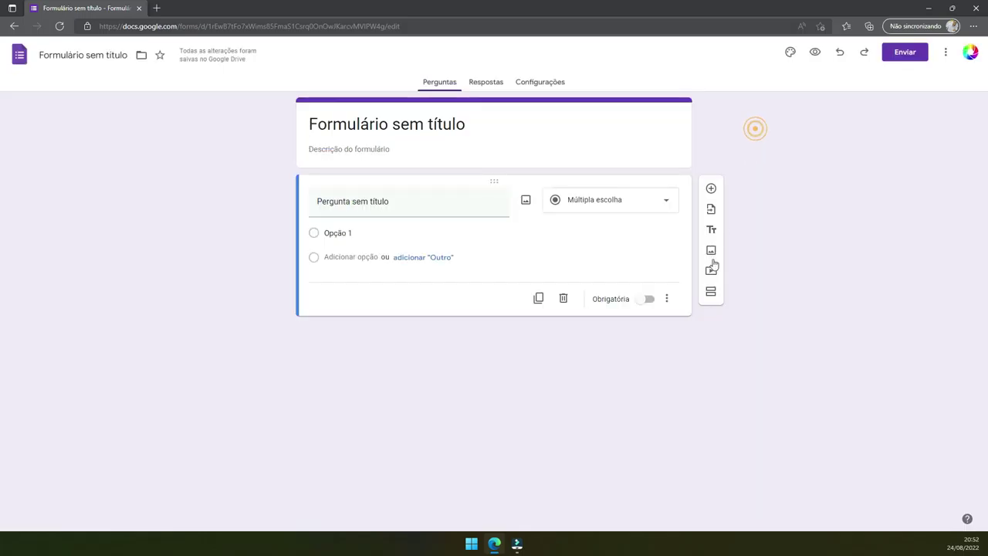
{"action": "left_click", "coordinate": [711, 292]}
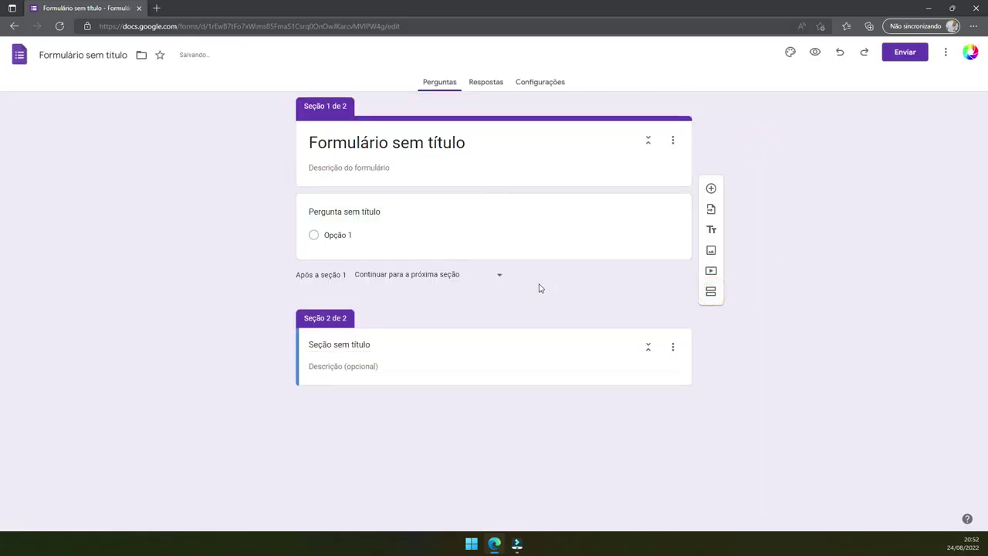
{"action": "left_click", "coordinate": [323, 236]}
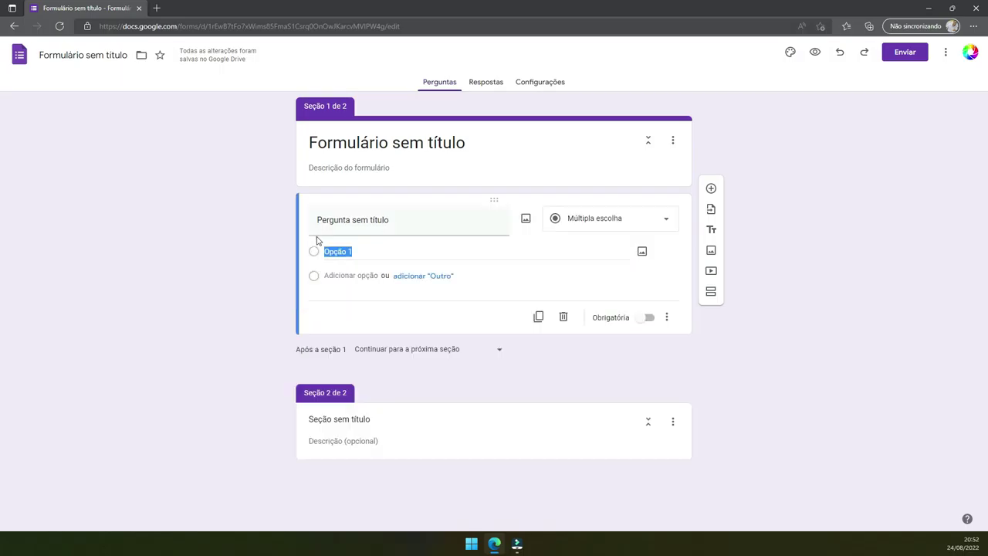
{"action": "left_click", "coordinate": [487, 351]}
{"action": "left_click", "coordinate": [549, 407]}
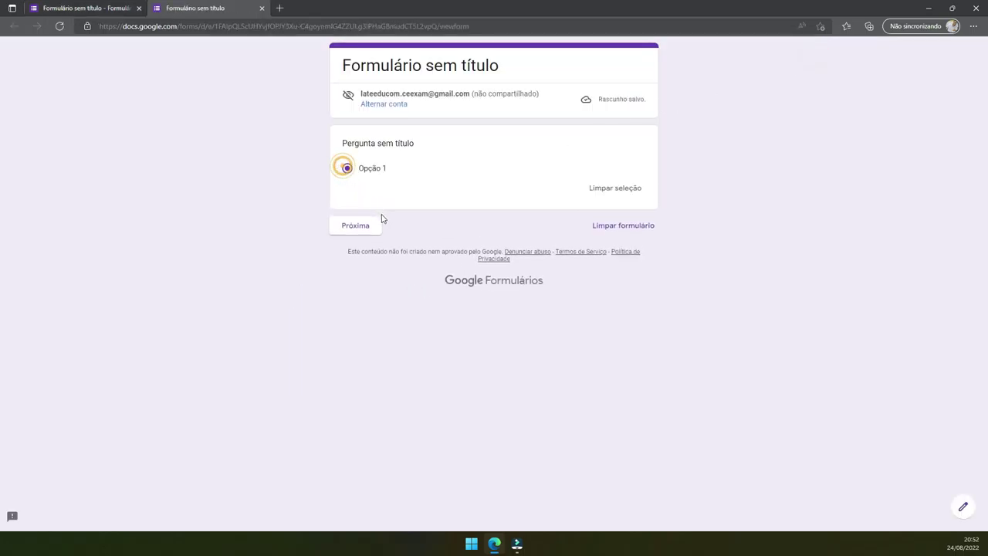
{"action": "left_click", "coordinate": [371, 231]}
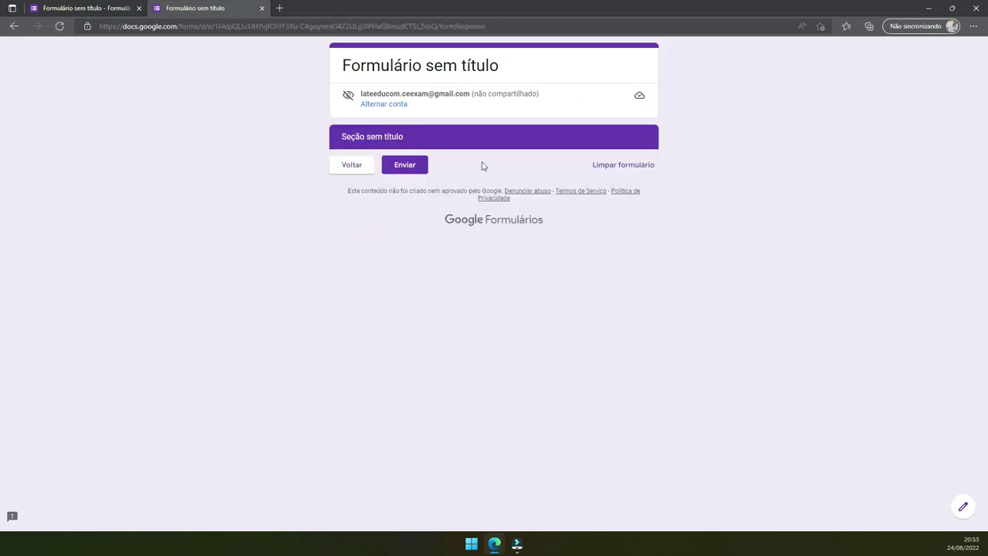
{"action": "left_click", "coordinate": [359, 166]}
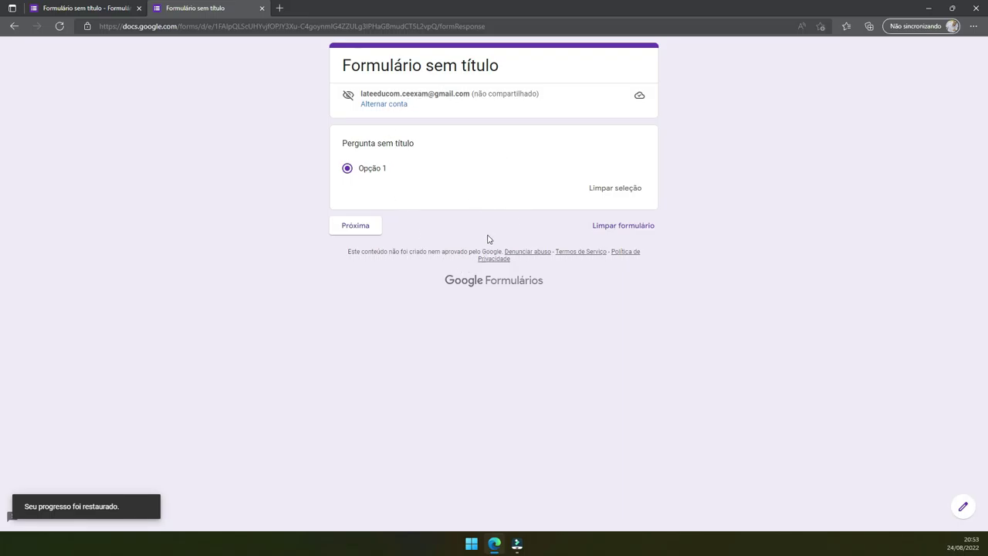
{"action": "left_click_drag", "start_coordinate": [360, 143], "coordinate": [430, 169]}
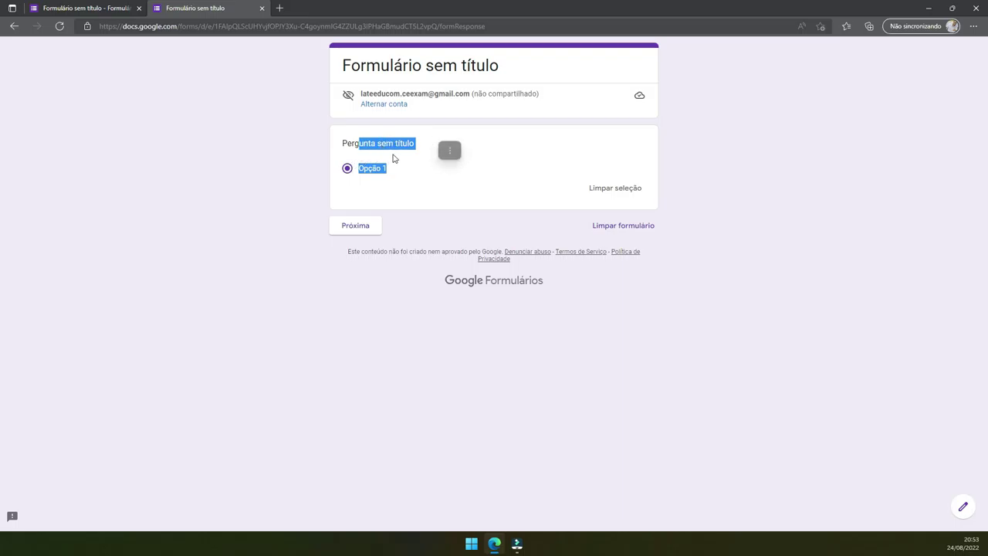
{"action": "left_click", "coordinate": [261, 9]}
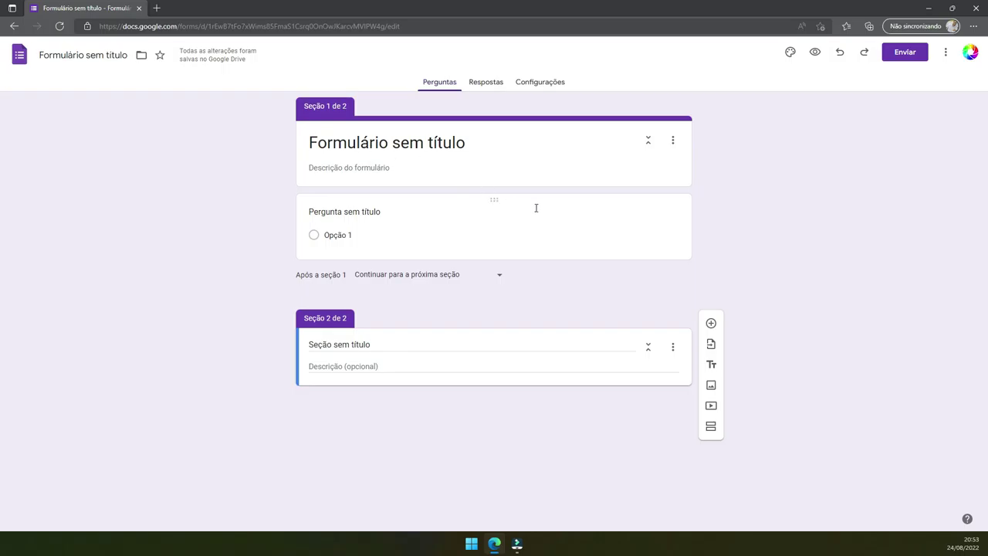
- Replace the form title with 'Pesquisa sobre Educação e Trabalho', fixing a stray typo
{"action": "double_click", "coordinate": [407, 146]}
{"action": "triple_click", "coordinate": [405, 146]}
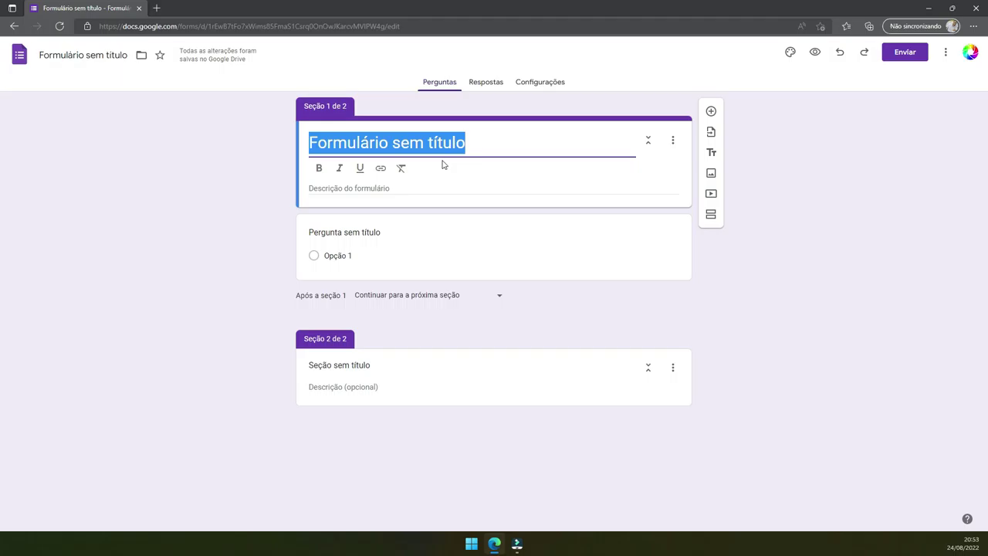
{"action": "type", "text": "Pesquisa "}
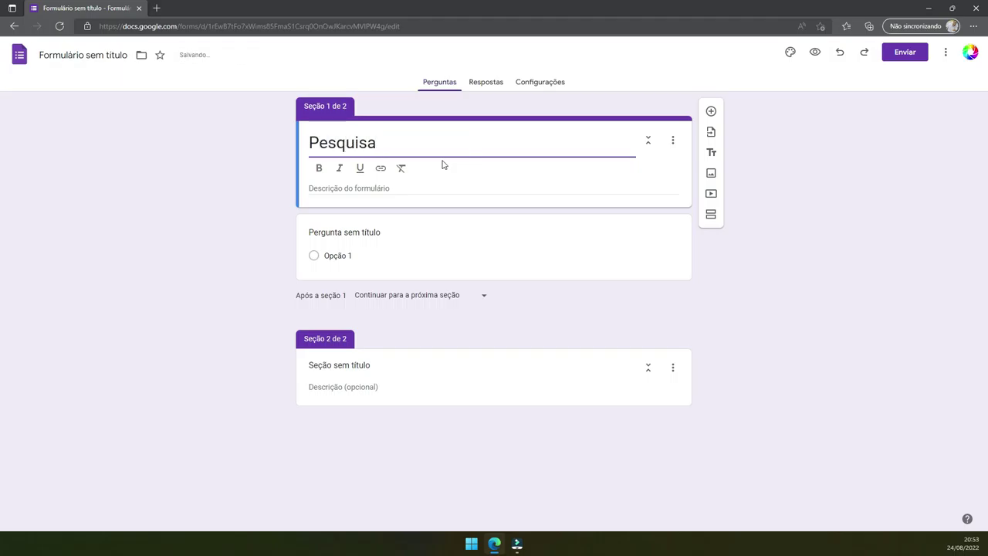
{"action": "type", "text": "so"}
{"action": "type", "text": "bre "}
{"action": "type", "text": "Tr"}
{"action": "type", "text": "Educação e TYrabalh"}
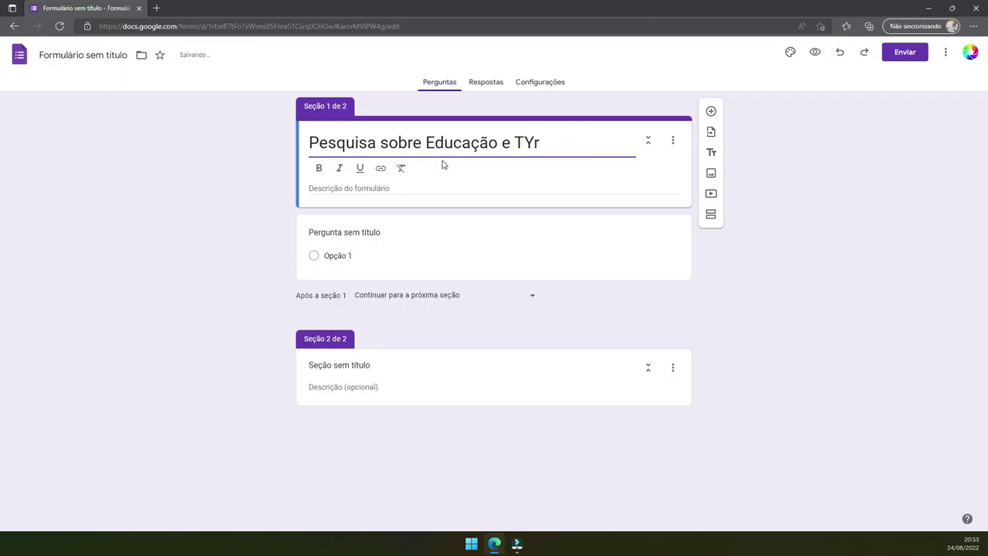
{"action": "key", "text": "BackSpace"}
{"action": "type", "text": "rabalho"}
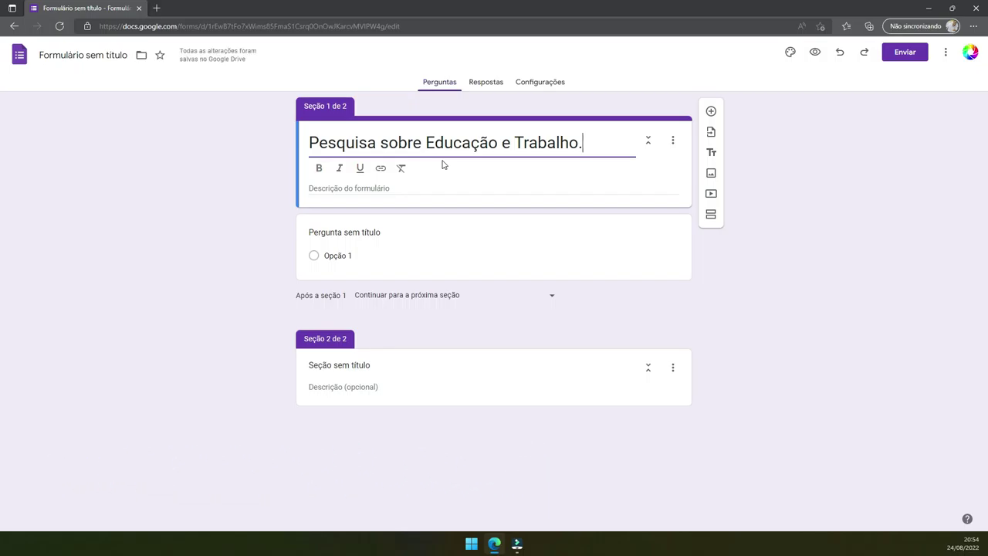
- Make the 'Pesquisa sobre Educação e Trabalho' title bold
{"action": "left_click", "coordinate": [316, 148], "text": "shift"}
{"action": "left_click", "coordinate": [319, 169]}
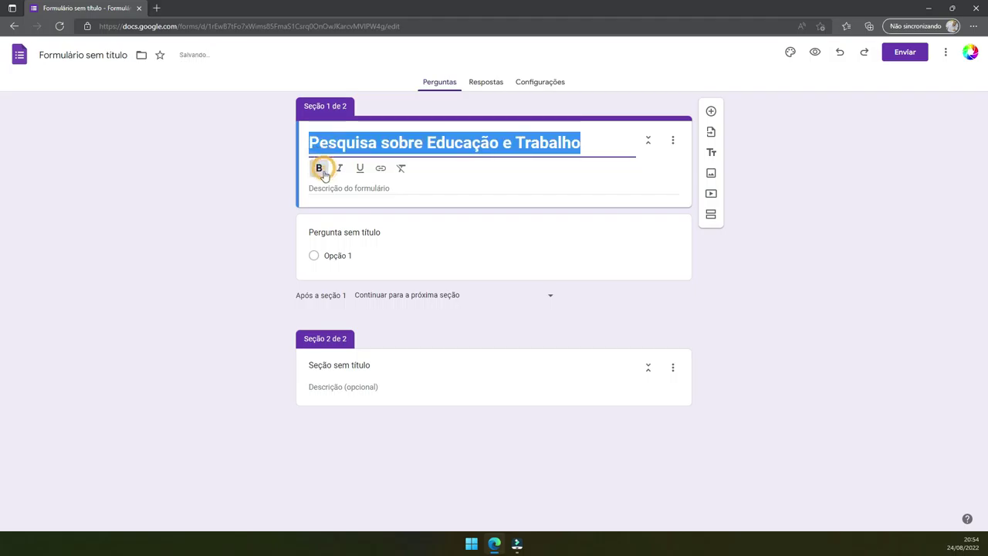
{"action": "left_click", "coordinate": [378, 188]}
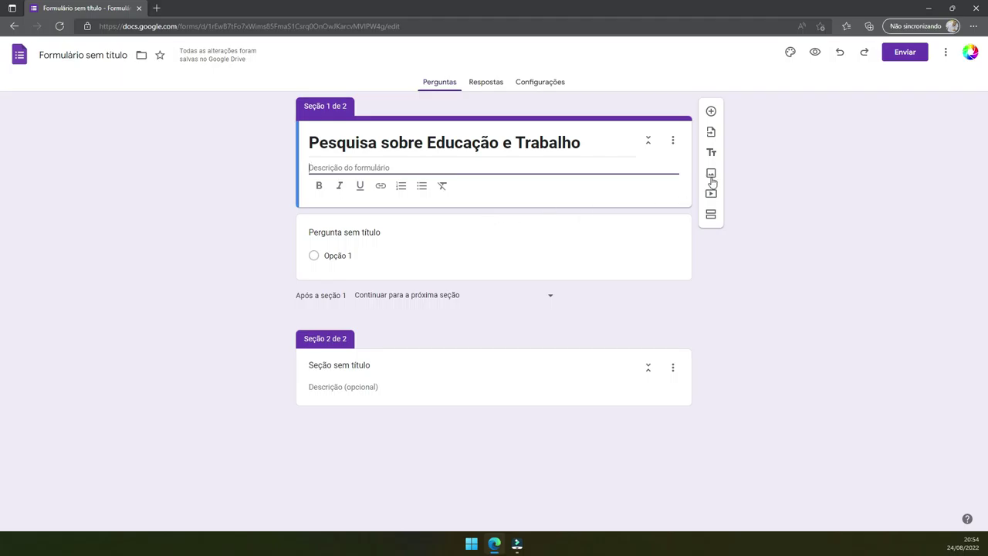
- Add a title-and-description block, preview the form twice, then delete the block
{"action": "left_click", "coordinate": [711, 153]}
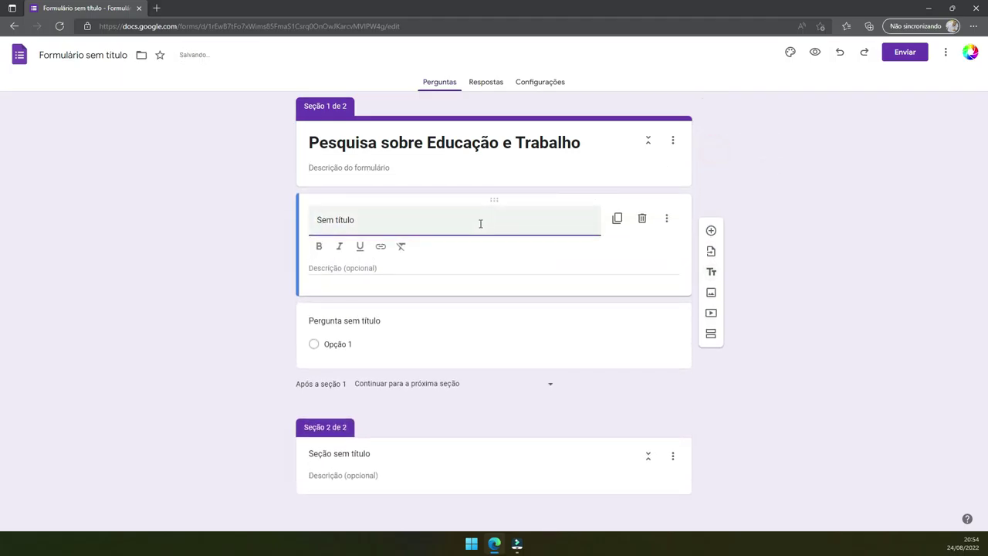
{"action": "left_click", "coordinate": [486, 269]}
{"action": "left_click", "coordinate": [816, 54]}
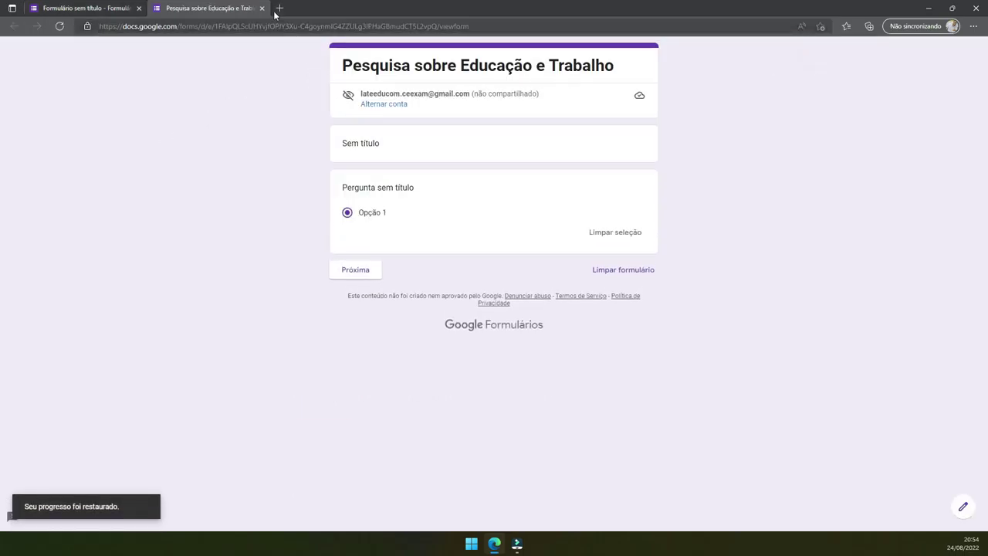
{"action": "left_click", "coordinate": [261, 8]}
{"action": "left_click", "coordinate": [479, 231]}
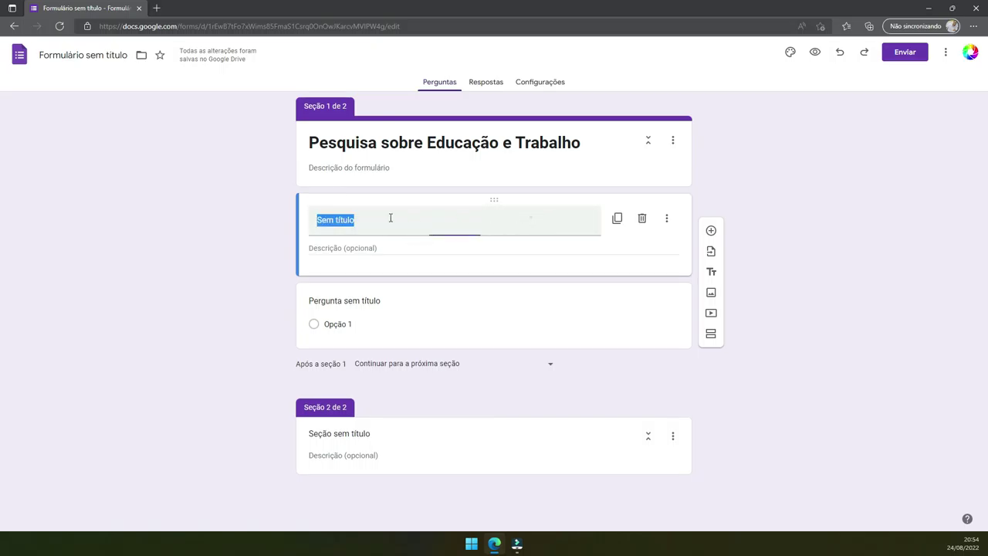
{"action": "key", "text": "BackSpace"}
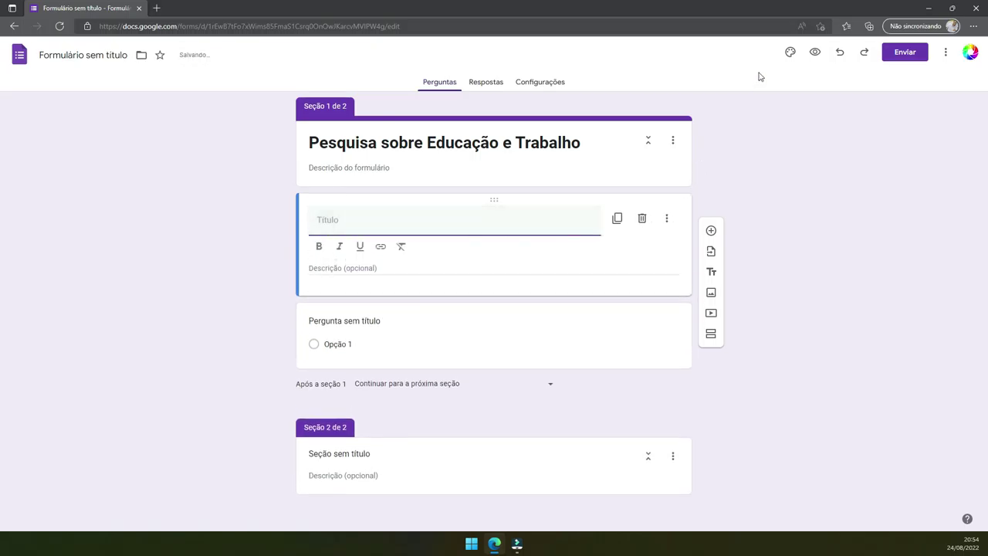
{"action": "left_click", "coordinate": [815, 51]}
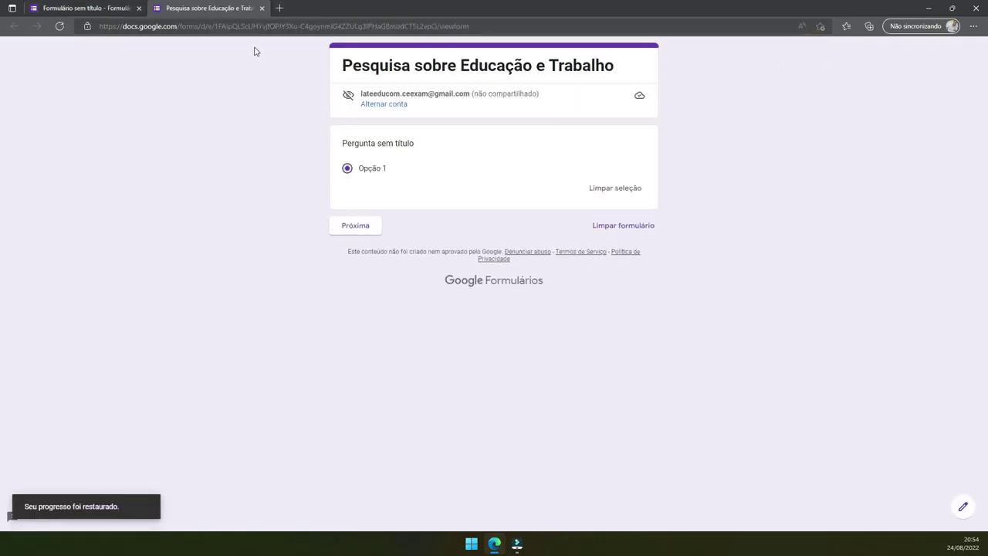
{"action": "left_click", "coordinate": [262, 8]}
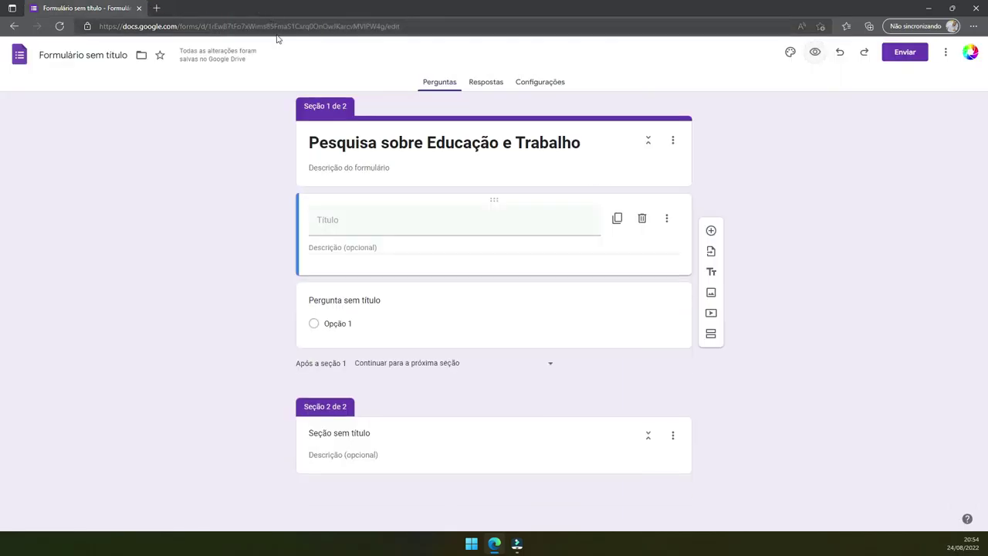
{"action": "left_click", "coordinate": [399, 224]}
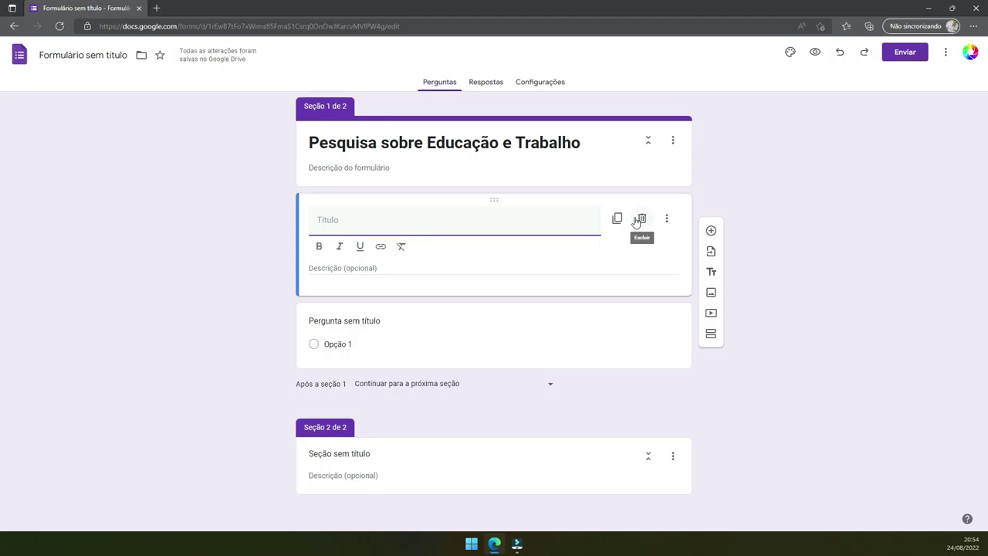
{"action": "left_click", "coordinate": [639, 218]}
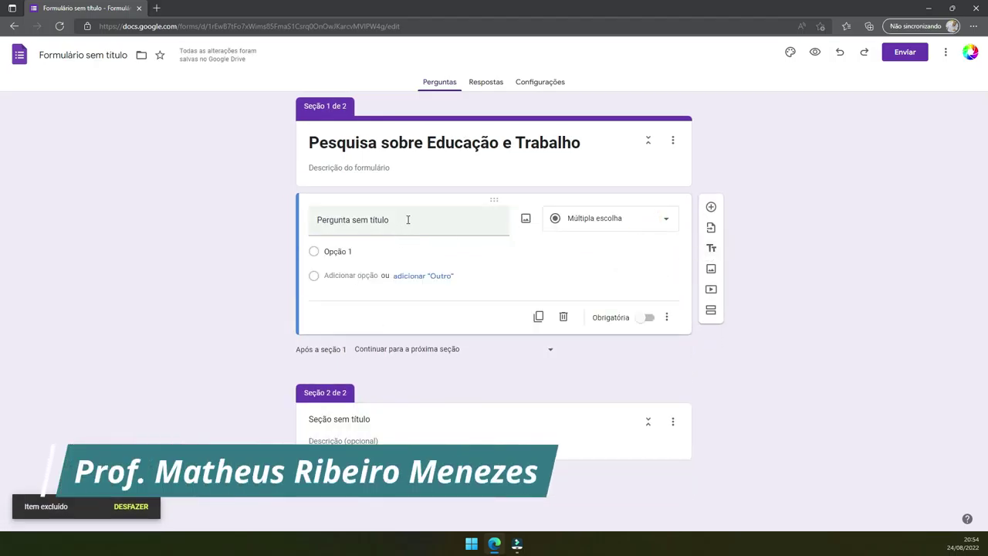
- Write 'Boa vinda à' as the question and paste the survey title after it, ending with a period
{"action": "left_click", "coordinate": [459, 219]}
{"action": "type", "text": "S"}
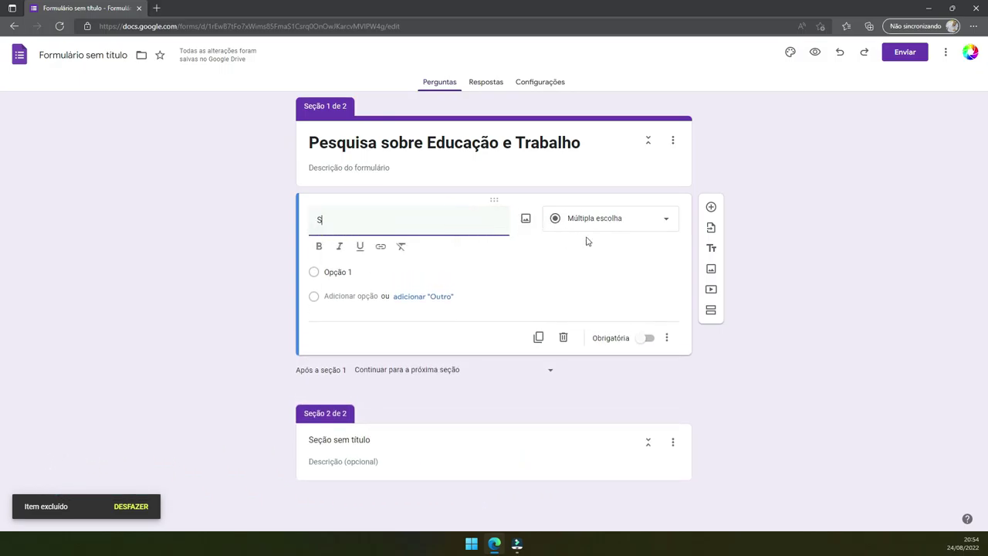
{"action": "type", "text": "e"}
{"action": "key", "text": "BackSpace"}
{"action": "key", "text": "BackSpace"}
{"action": "key", "text": "BackSpace"}
{"action": "key", "text": "BackSpace"}
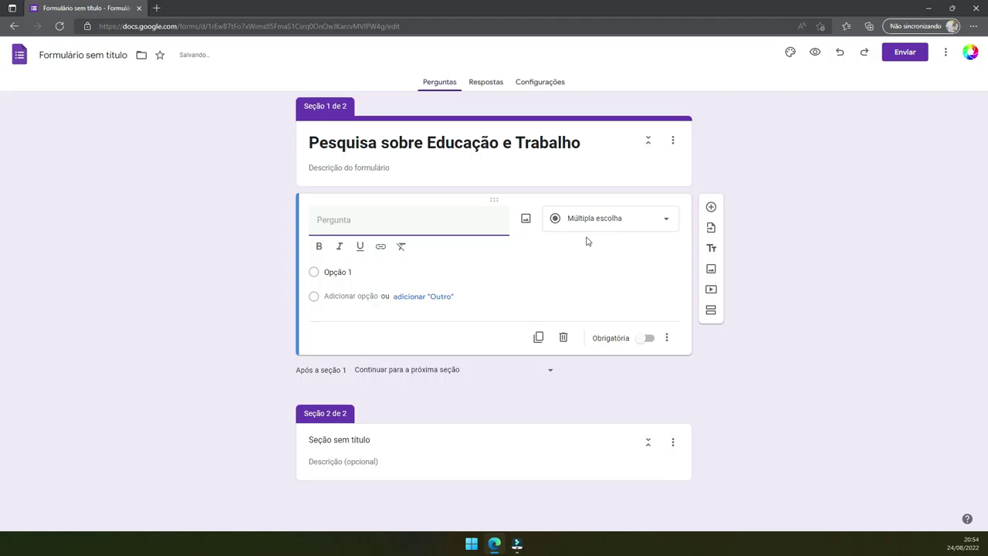
{"action": "type", "text": "Boa vinda à"}
{"action": "triple_click", "coordinate": [406, 145]}
{"action": "key", "text": "ctrl+c"}
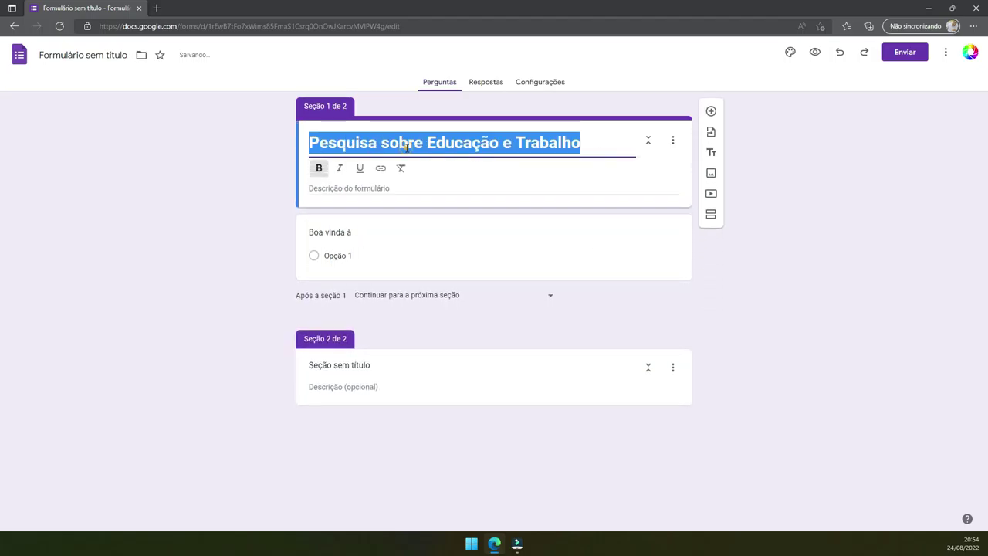
{"action": "left_click", "coordinate": [393, 225]}
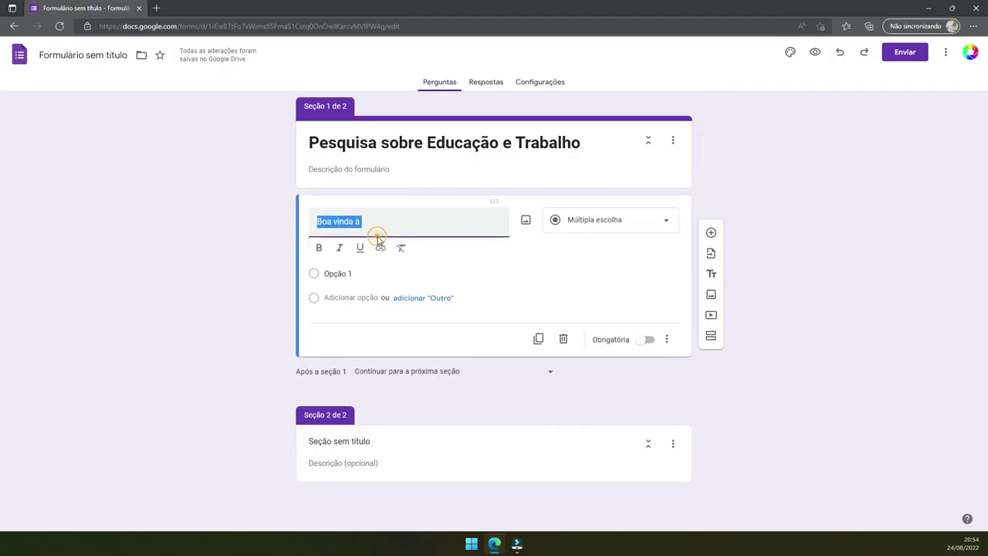
{"action": "left_click", "coordinate": [396, 221]}
{"action": "key", "text": "ctrl+v"}
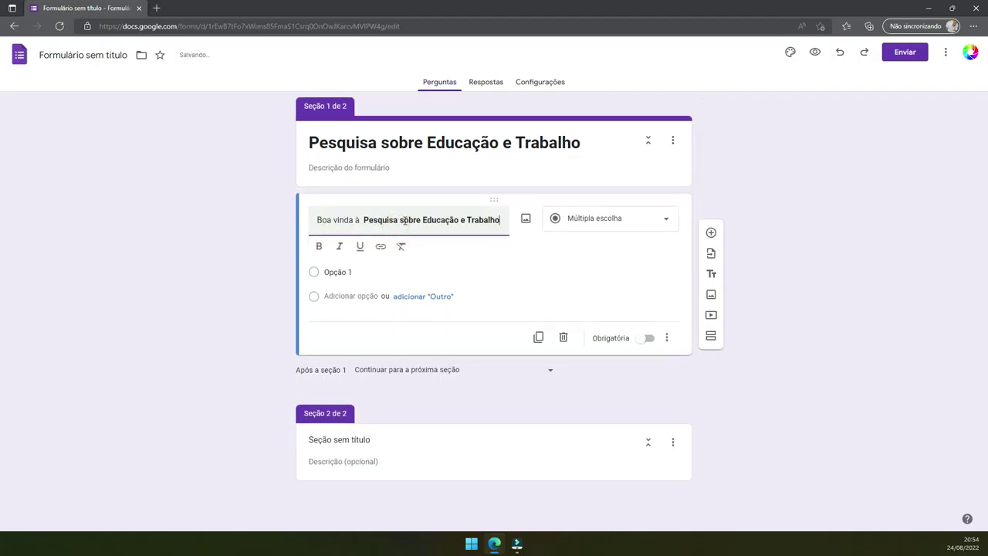
{"action": "type", "text": "."}
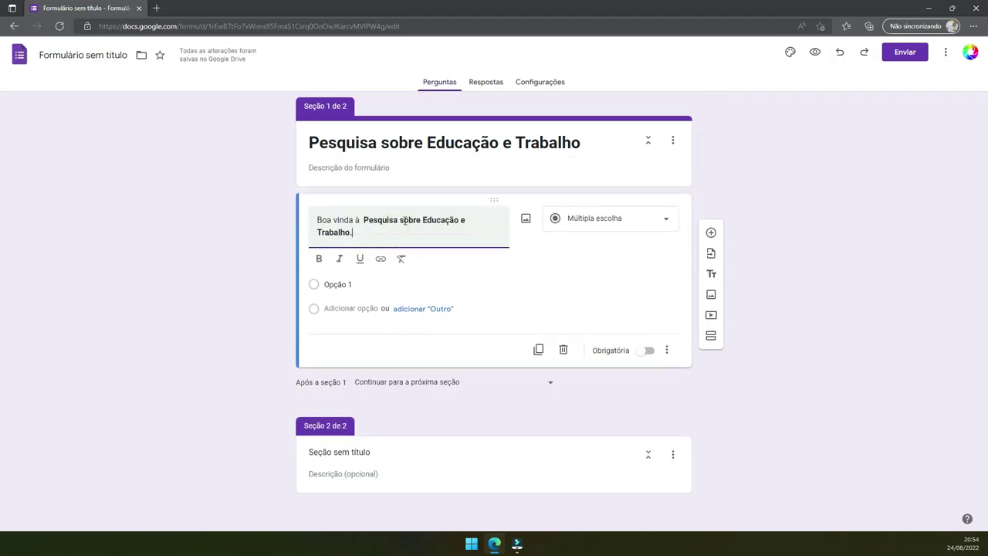
- Fix bold formatting and stray letters, then begin a new line 'Esta pesquisa faz parte'
{"action": "left_click", "coordinate": [319, 259]}
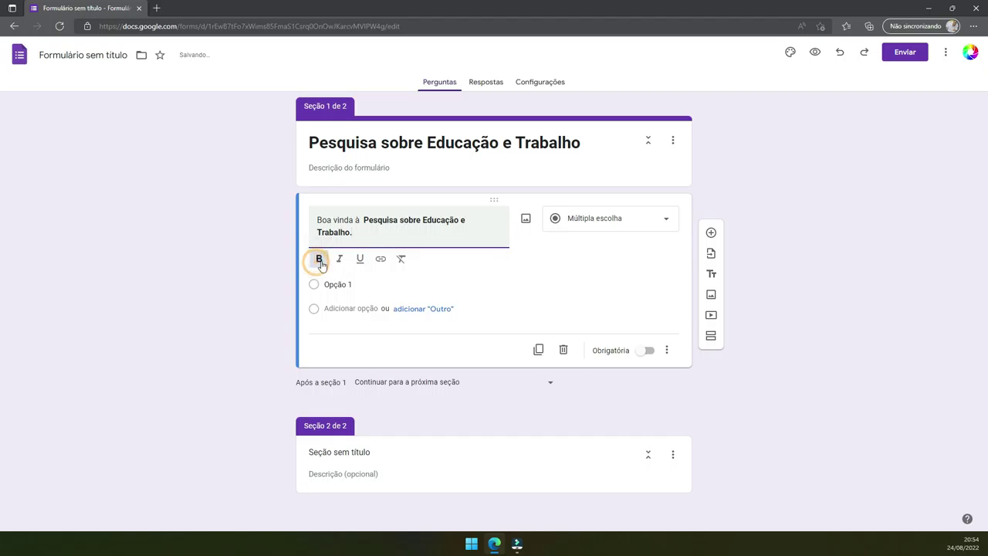
{"action": "type", "text": "f"}
{"action": "type", "text": "v"}
{"action": "left_click", "coordinate": [319, 259]}
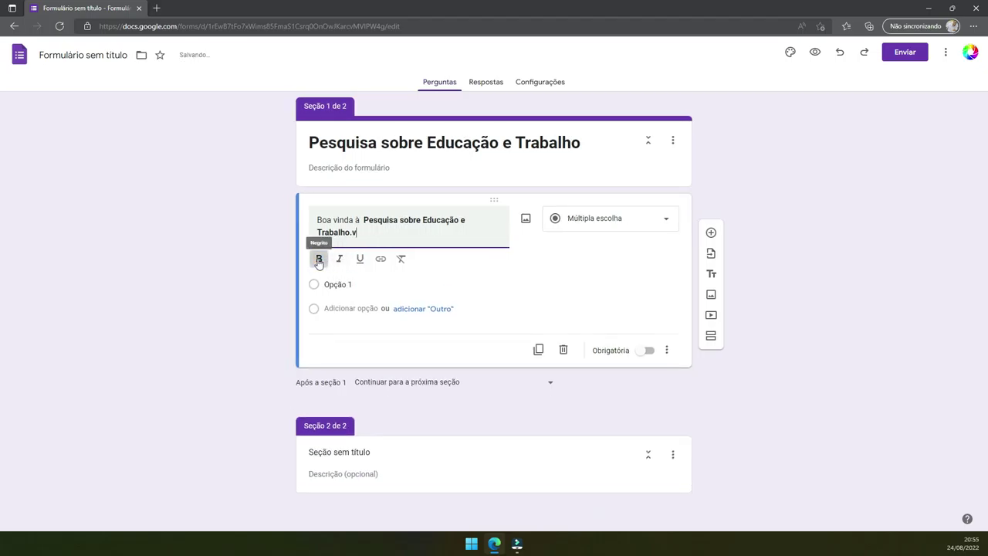
{"action": "double_click", "coordinate": [354, 232]}
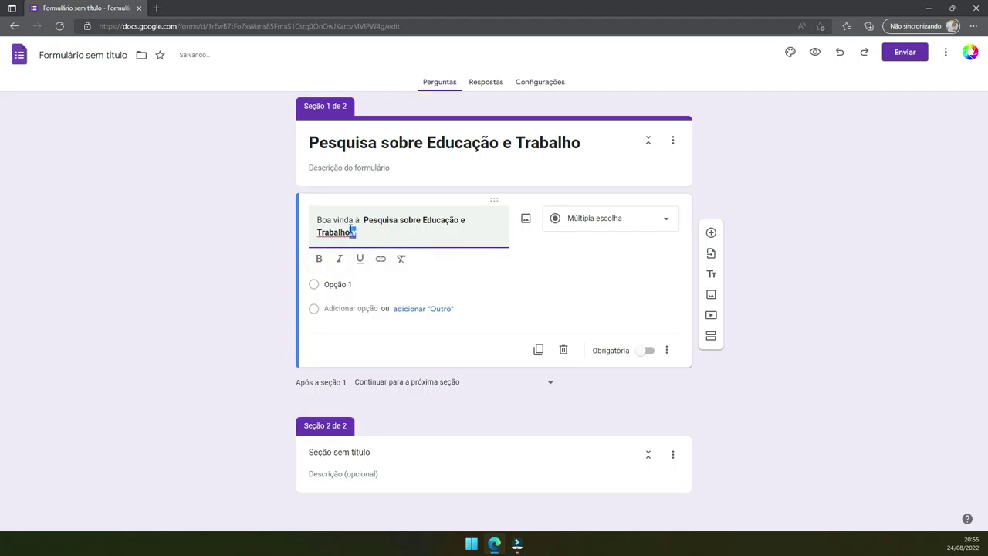
{"action": "left_click", "coordinate": [319, 257]}
{"action": "key", "text": "Return"}
{"action": "key", "text": "ctrl+b"}
{"action": "type", "text": "Esta"}
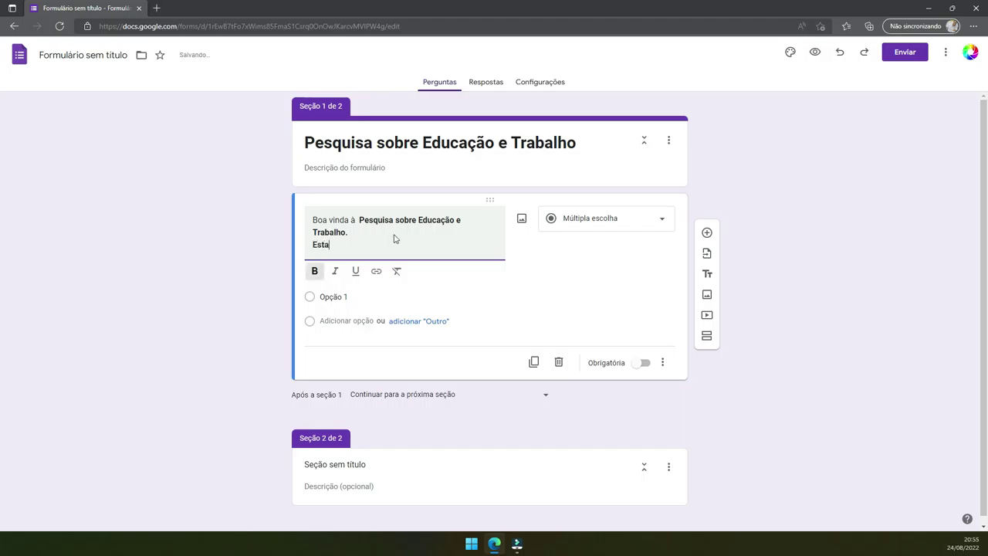
{"action": "type", "text": " pesquis"}
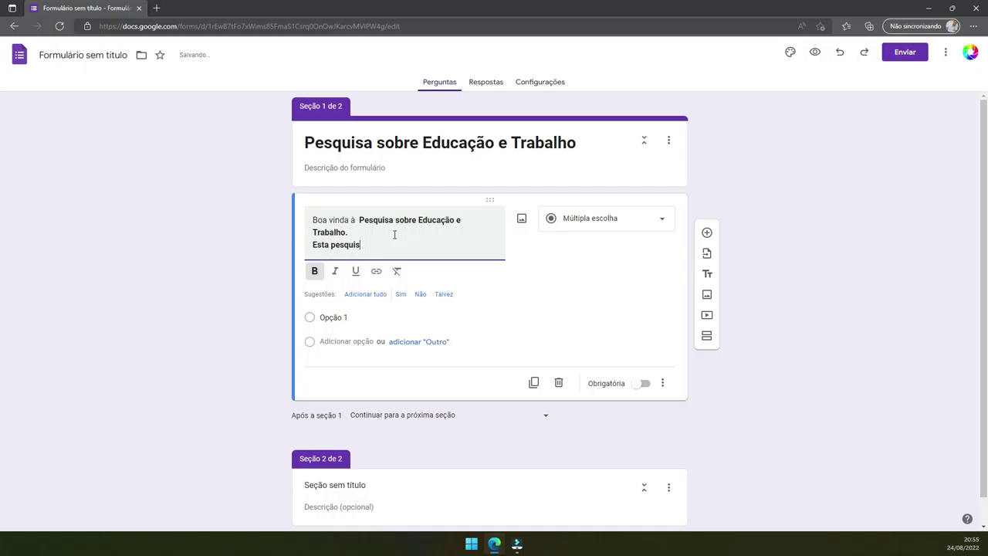
{"action": "type", "text": "a f"}
{"action": "type", "text": "az parte do curso"}
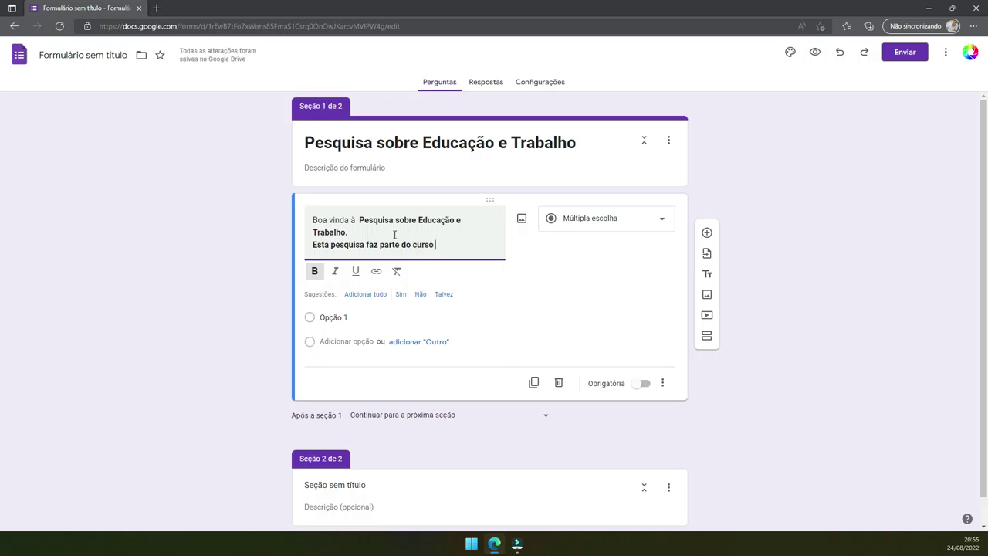
- Finish the line with 'de Letramento Informacional.' and correct the misspelled 'Letramentop'
{"action": "type", "text": "de Letramentop"}
{"action": "key", "text": "Return"}
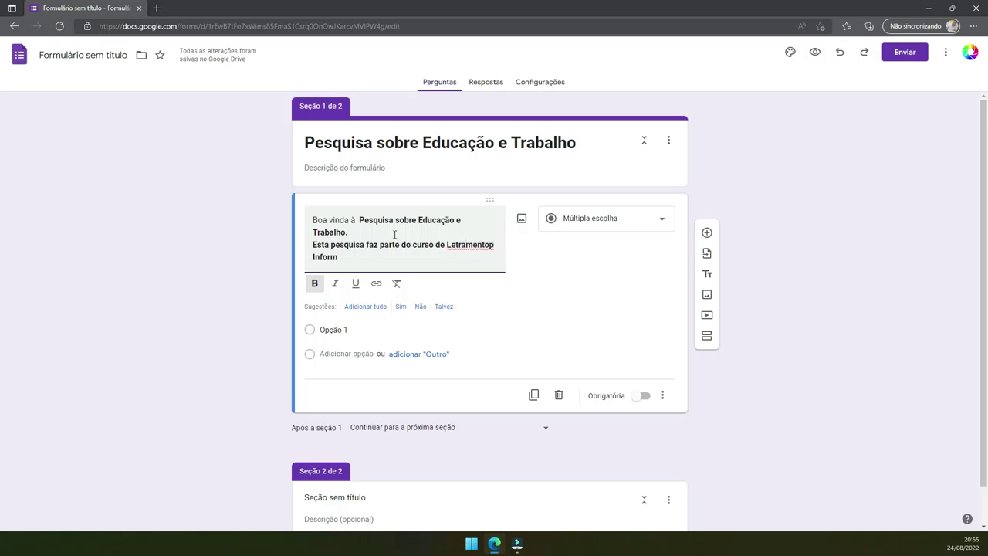
{"action": "type", "text": "cional."}
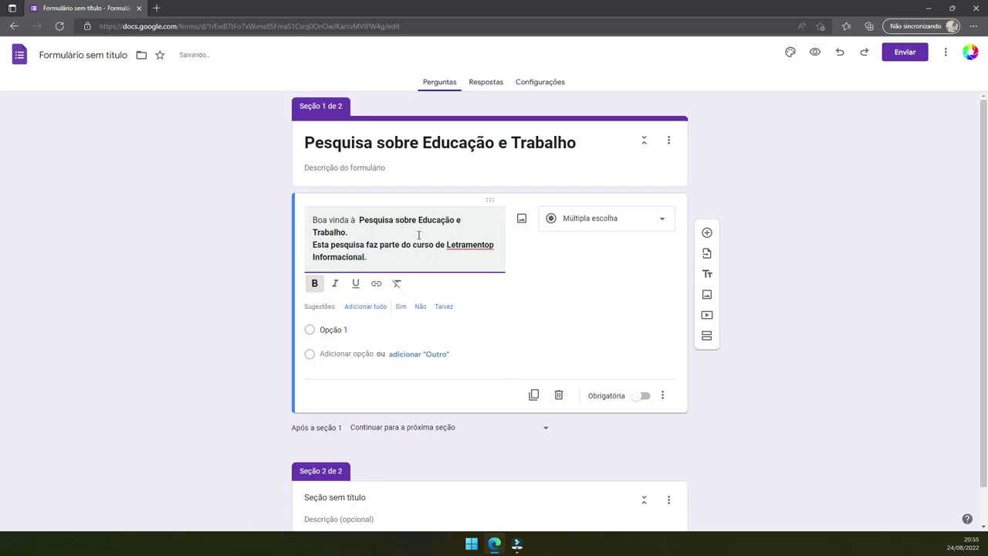
{"action": "right_click", "coordinate": [468, 238]}
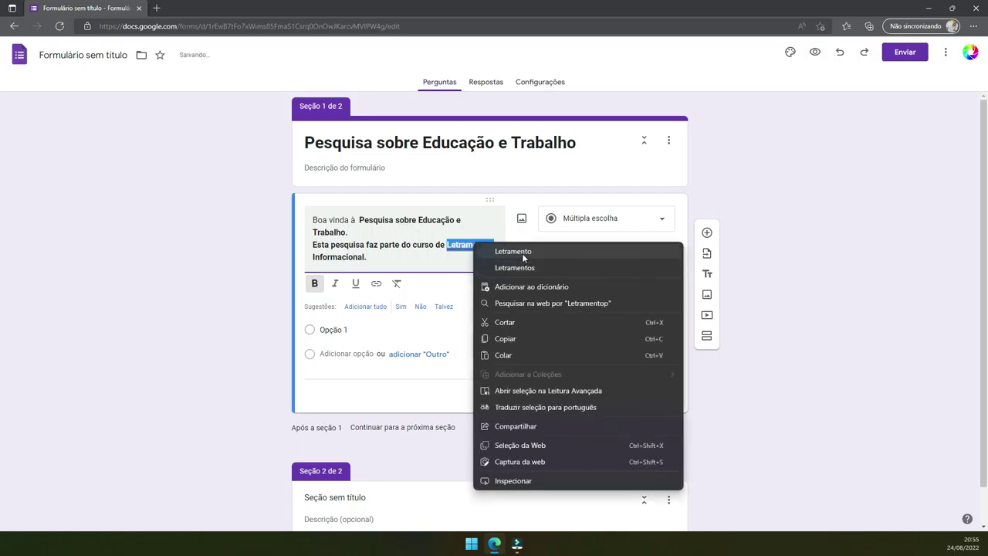
{"action": "left_click", "coordinate": [522, 253]}
- Start a third line in the question telling respondents to click sim
{"action": "left_click_drag", "start_coordinate": [423, 257], "coordinate": [309, 246]}
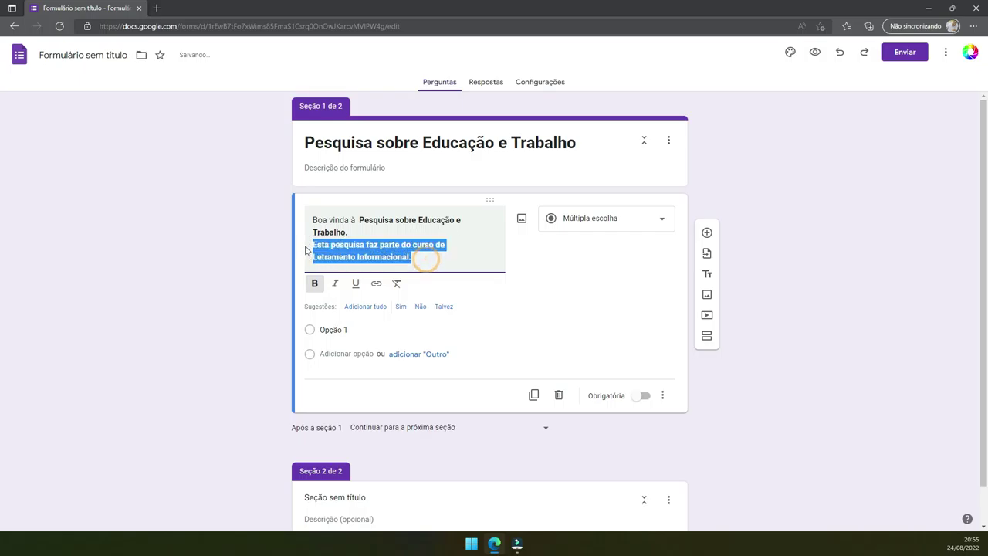
{"action": "left_click", "coordinate": [434, 255]}
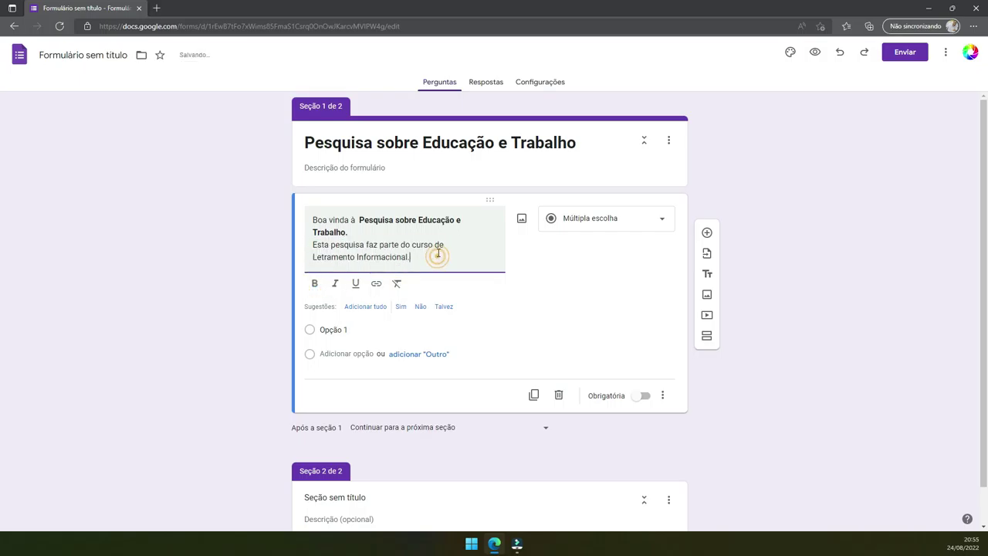
{"action": "key", "text": "Return"}
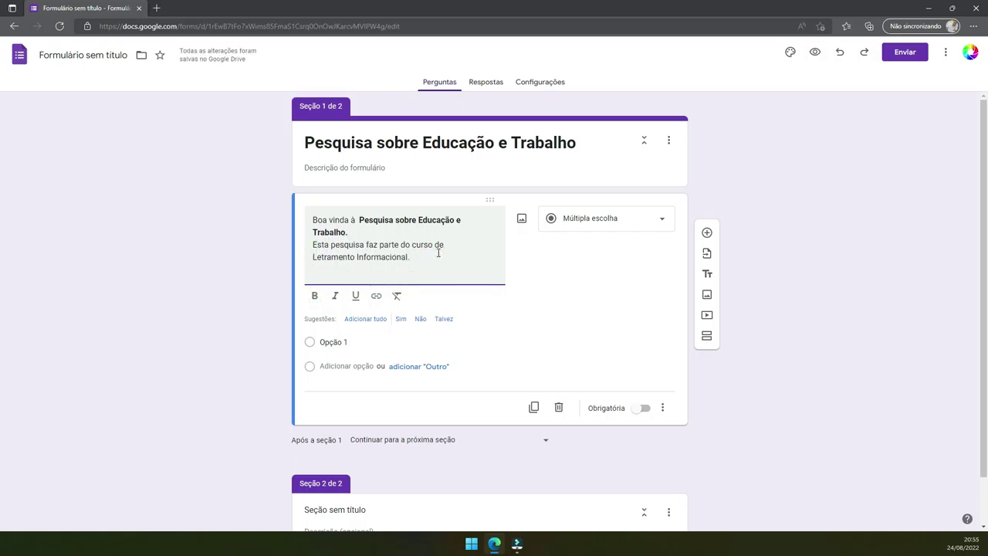
{"action": "type", "text": "Caso você dese"}
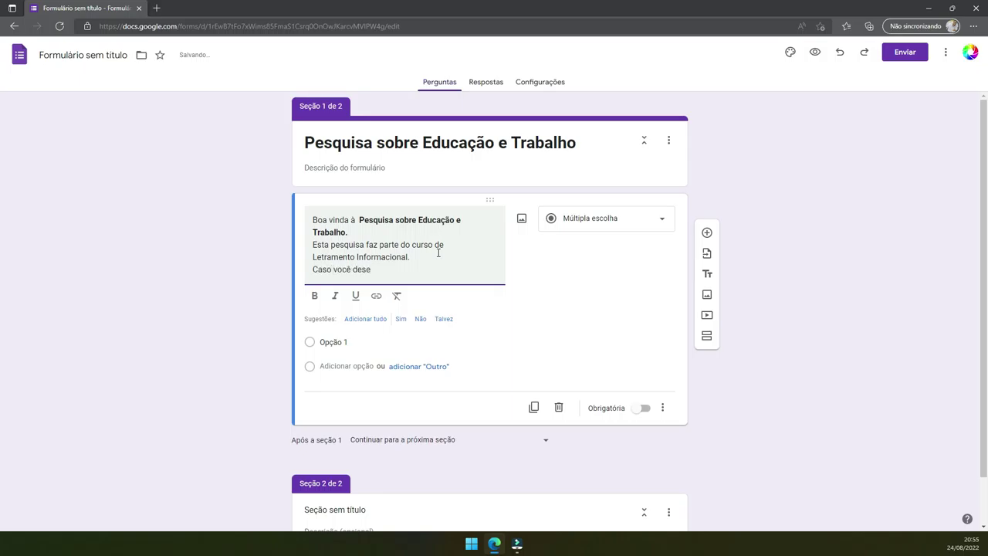
{"action": "type", "text": "je participar, "}
{"action": "type", "text": "pode clica"}
{"action": "type", "text": "r emsi"}
{"action": "type", "text": "m>"}
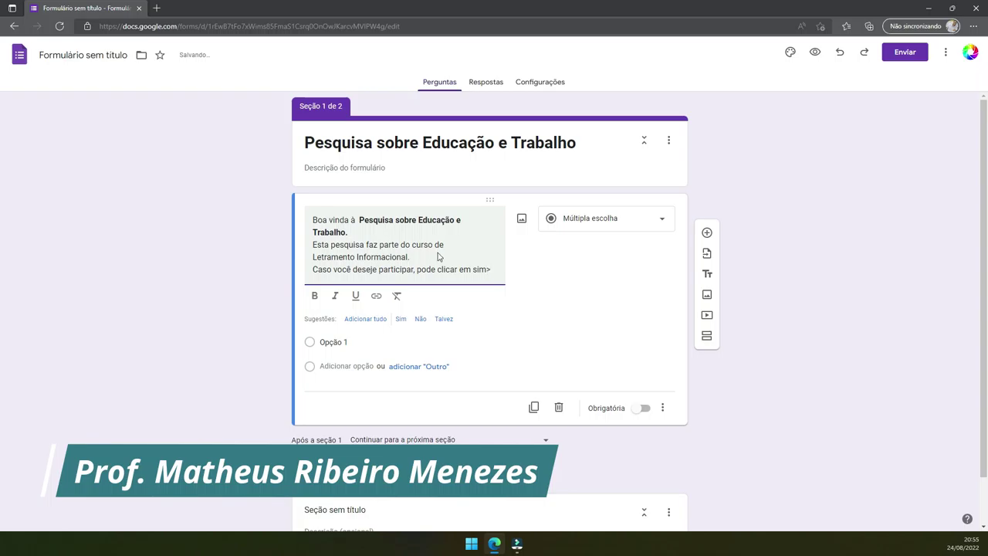
- Add 'Caso contrário, clique em não.' and a thank-you line, then accept all suggested answers
{"action": "key", "text": "Return"}
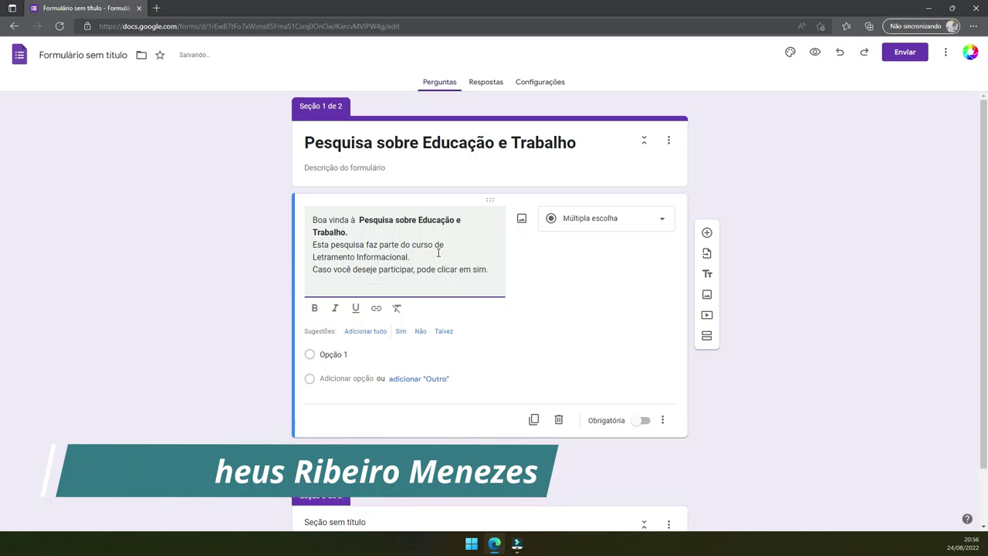
{"action": "type", "text": "Caso contrá"}
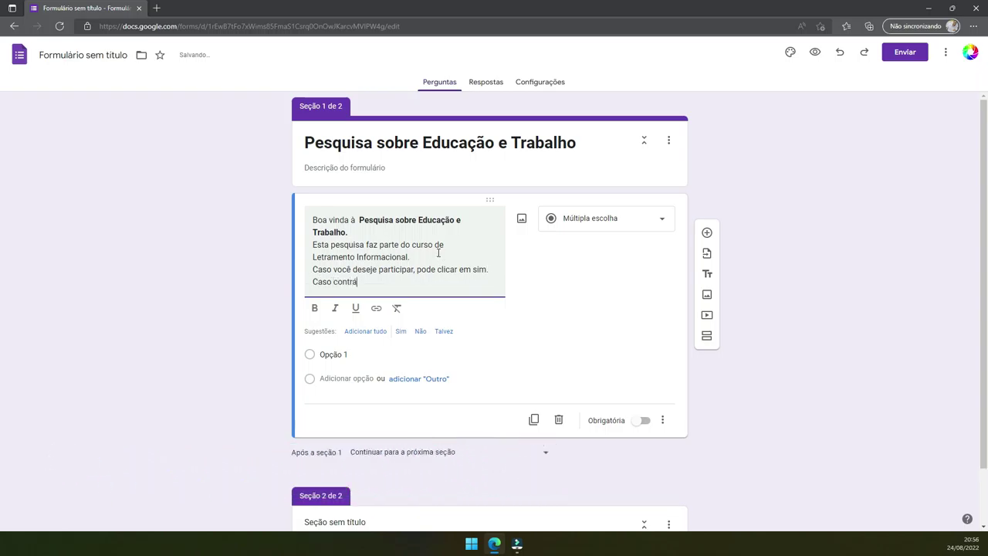
{"action": "type", "text": "rio, clique e"}
{"action": "type", "text": "m não"}
{"action": "type", "text": "."}
{"action": "key", "text": "Return"}
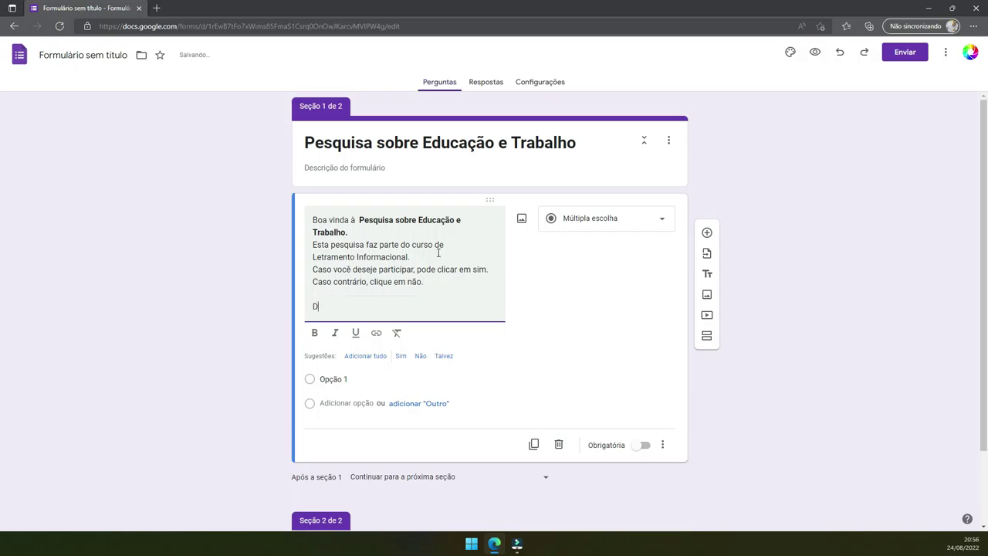
{"action": "type", "text": "esde já ag"}
{"action": "type", "text": "radecemo"}
{"action": "type", "text": "s a sua atenção."}
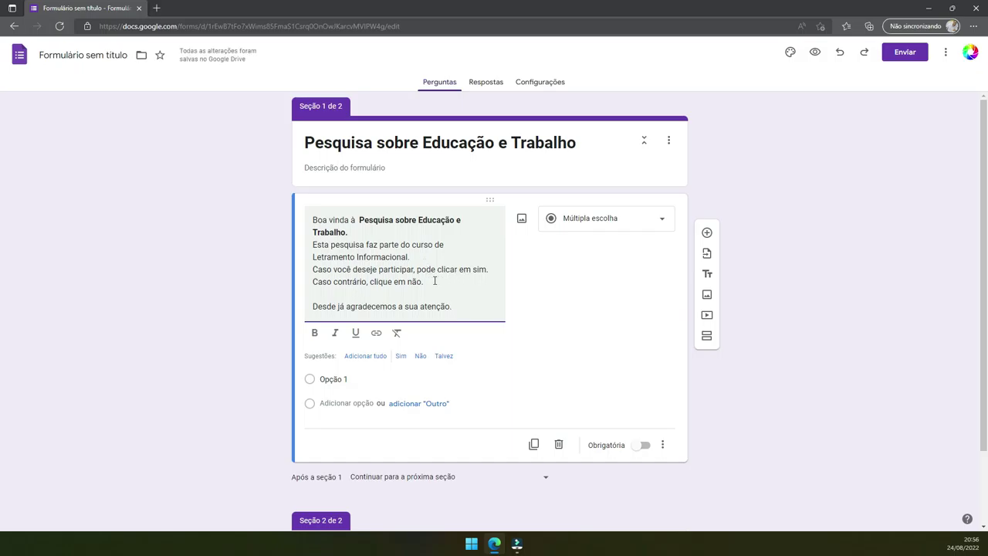
{"action": "left_click", "coordinate": [362, 356]}
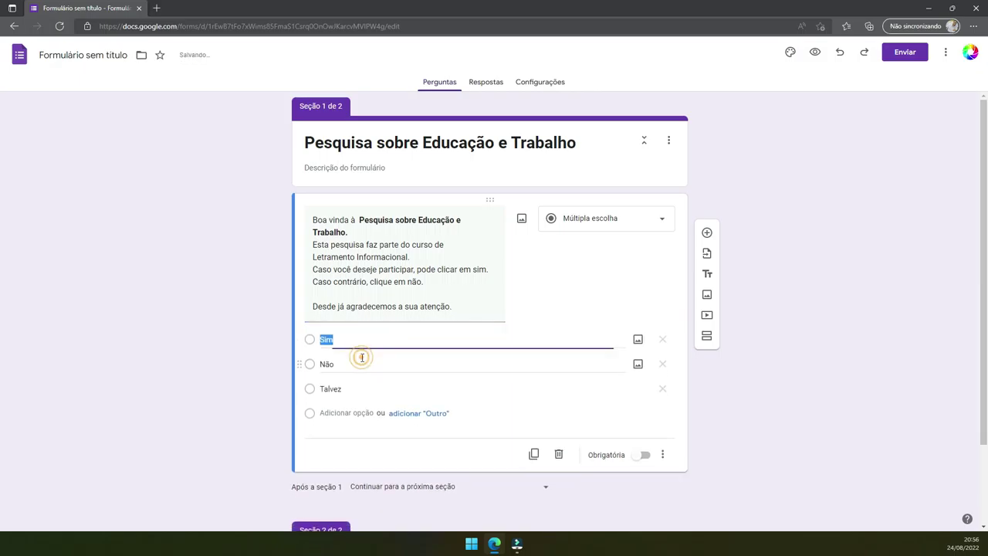
- Delete the Talvez option and mark the welcome question as Obrigatória
{"action": "left_click", "coordinate": [662, 387]}
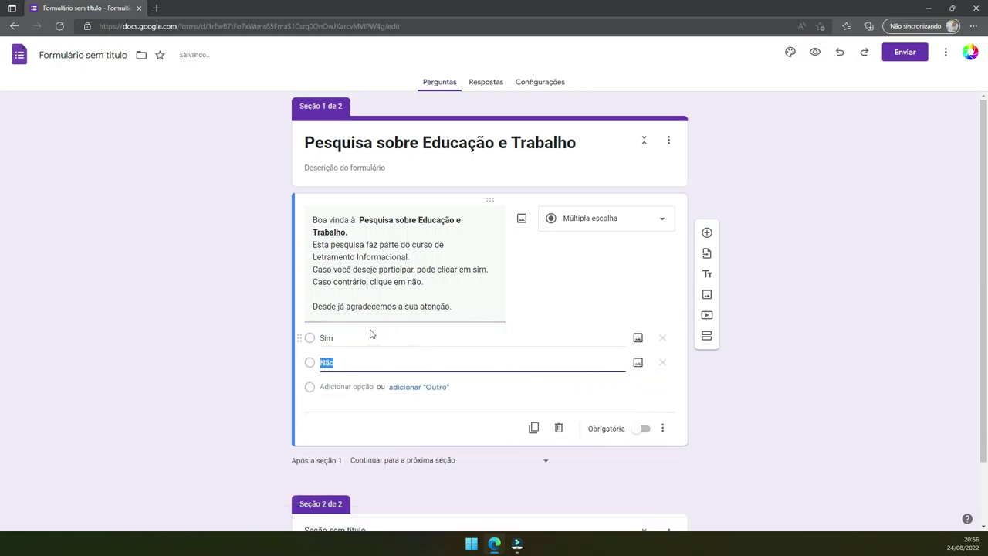
{"action": "scroll", "coordinate": [419, 488], "scroll_direction": "down", "scroll_amount": 1}
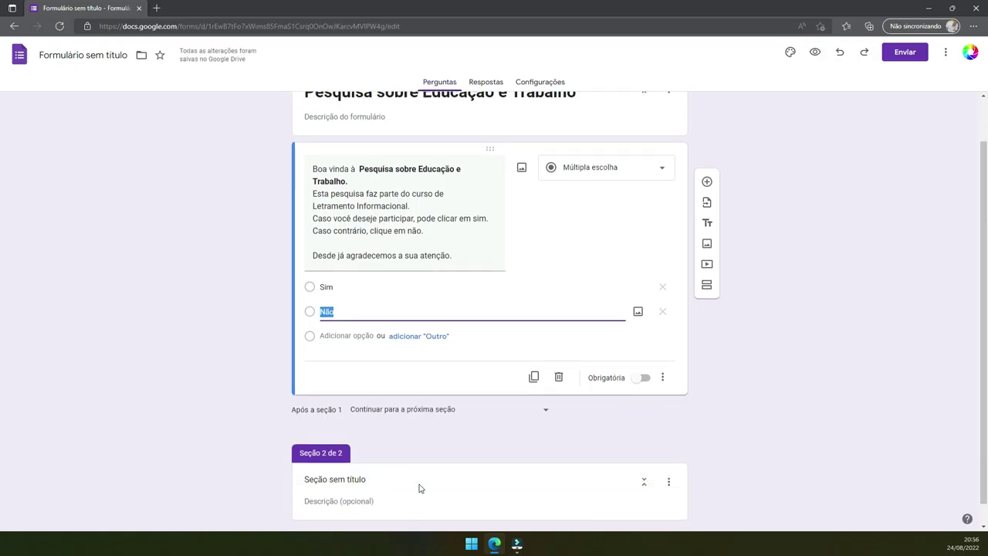
{"action": "scroll", "coordinate": [531, 365], "scroll_direction": "up", "scroll_amount": 1}
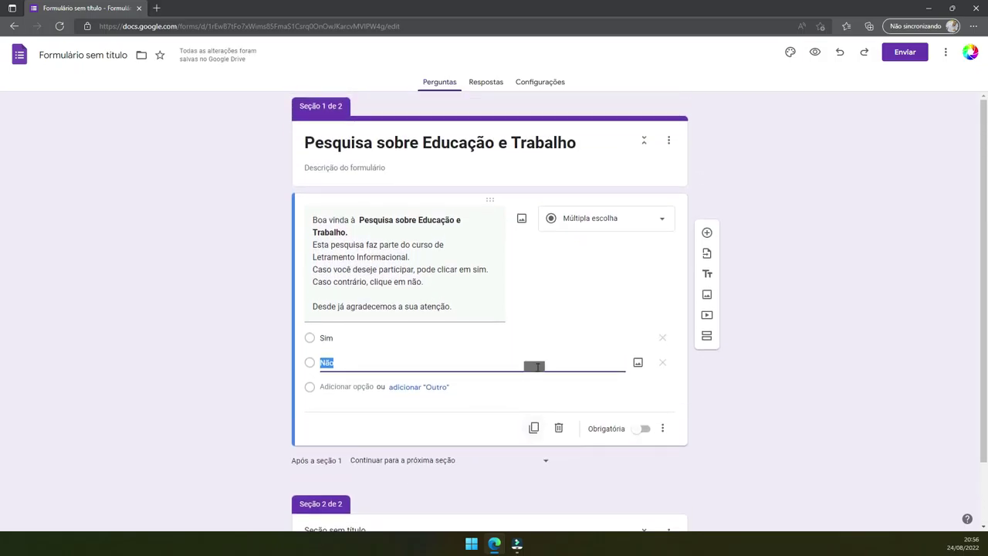
{"action": "left_click", "coordinate": [640, 430]}
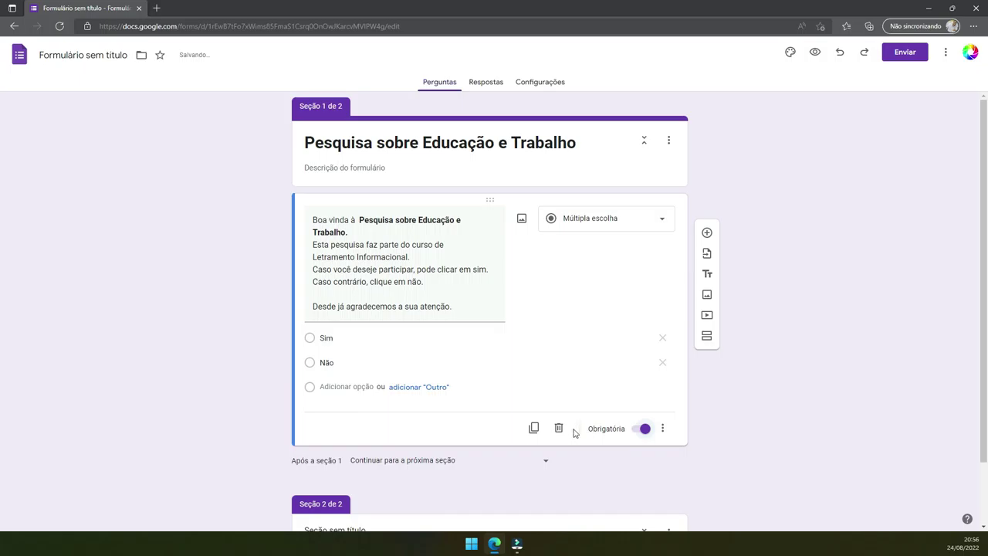
{"action": "left_click", "coordinate": [663, 428]}
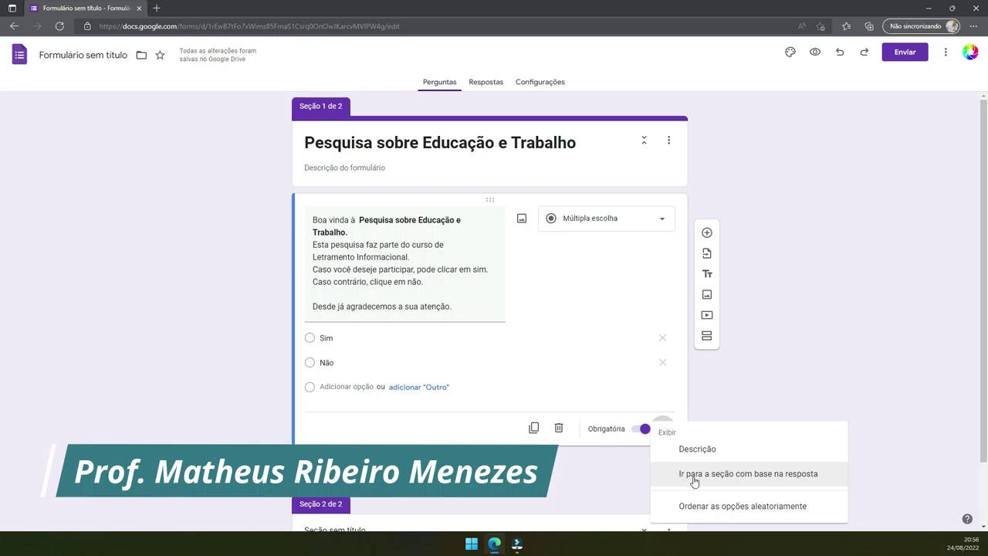
- Enable section jumps based on answer and route Sim to section 2
{"action": "left_click", "coordinate": [694, 475]}
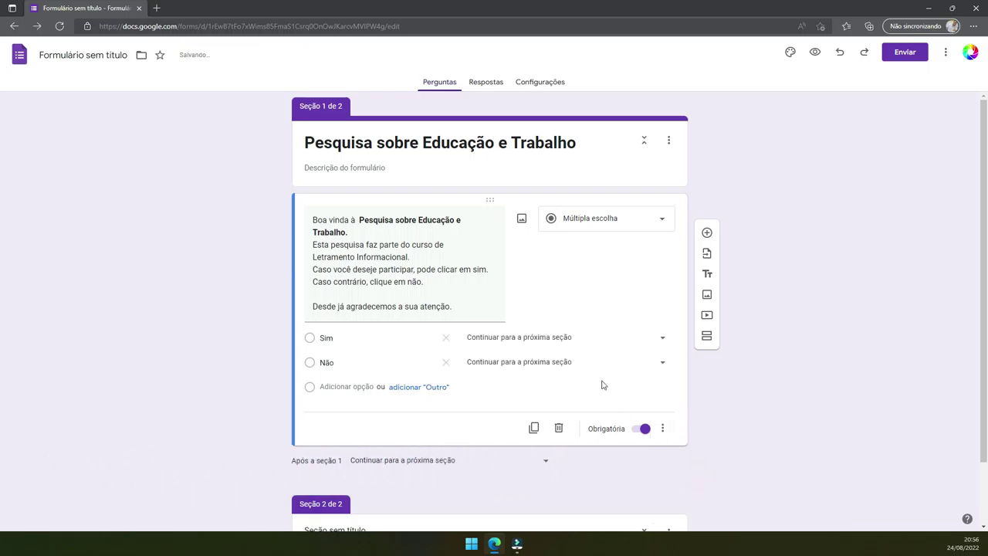
{"action": "left_click", "coordinate": [567, 340]}
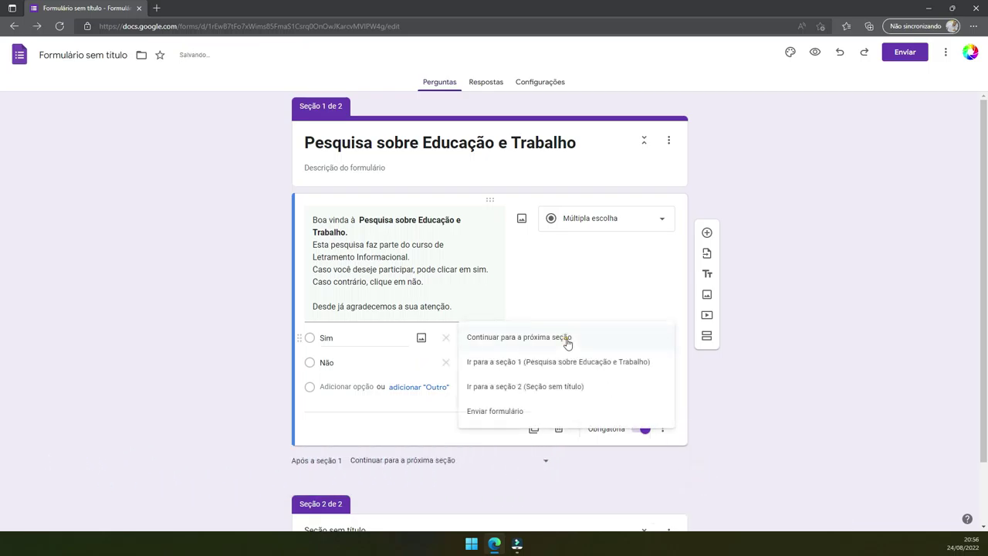
{"action": "left_click", "coordinate": [567, 388]}
{"action": "scroll", "coordinate": [448, 376], "scroll_direction": "down", "scroll_amount": 2}
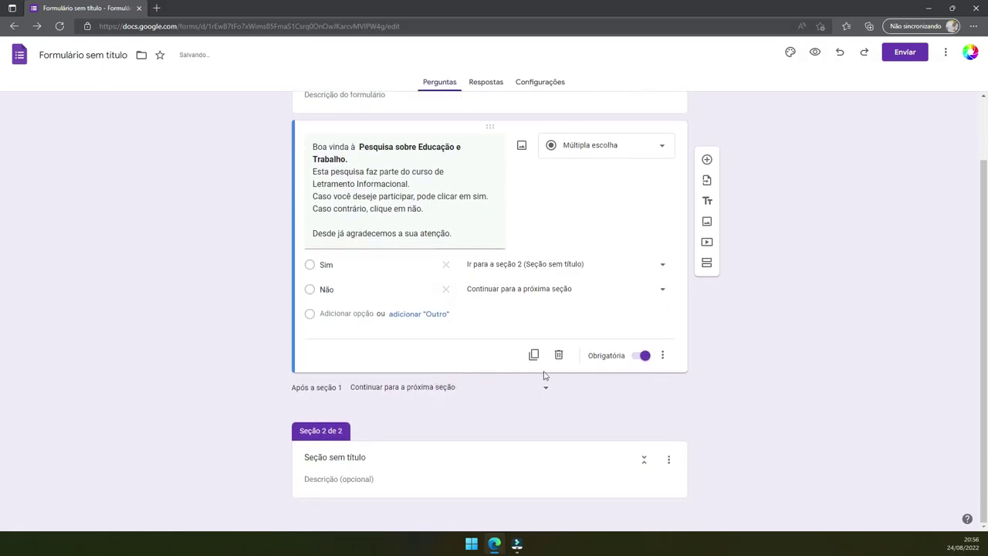
- Add a third section with a bold thank-you title and description 'Feche esta janela para encerrar a Pesquisa!'
{"action": "left_click", "coordinate": [708, 264]}
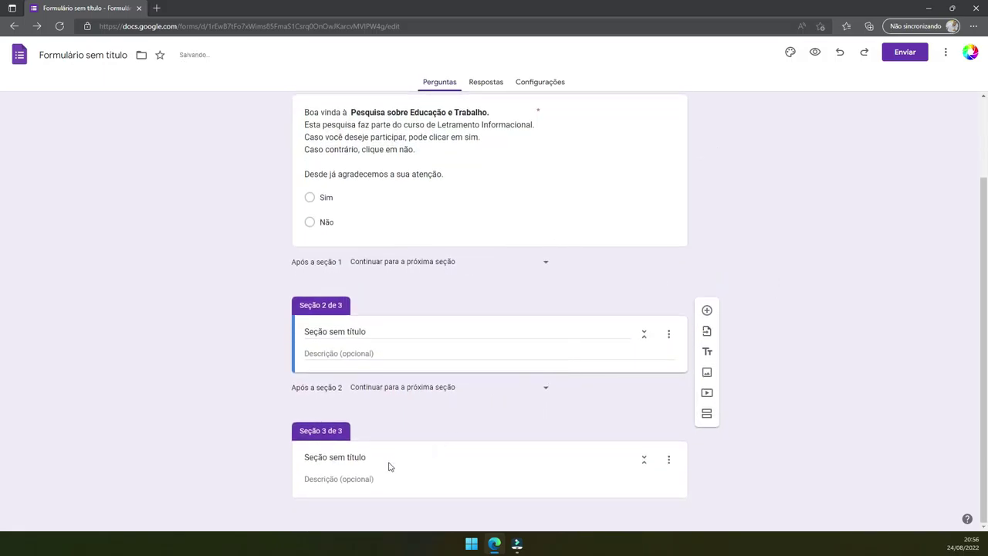
{"action": "left_click", "coordinate": [389, 462]}
{"action": "left_click_drag", "start_coordinate": [400, 456], "coordinate": [270, 459]}
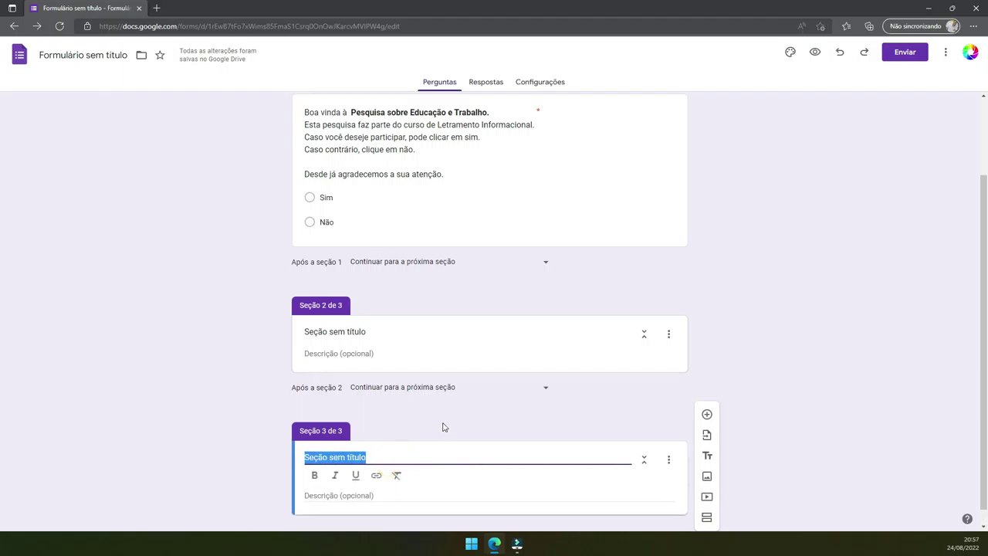
{"action": "type", "text": "OBRI"}
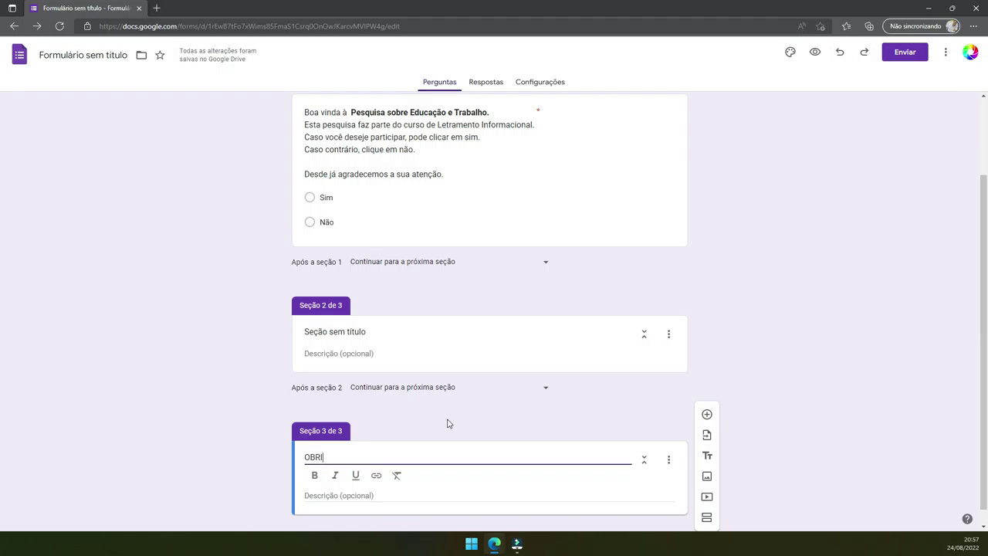
{"action": "type", "text": "GADO POR"}
{"action": "type", "text": "RTICIPAR DE"}
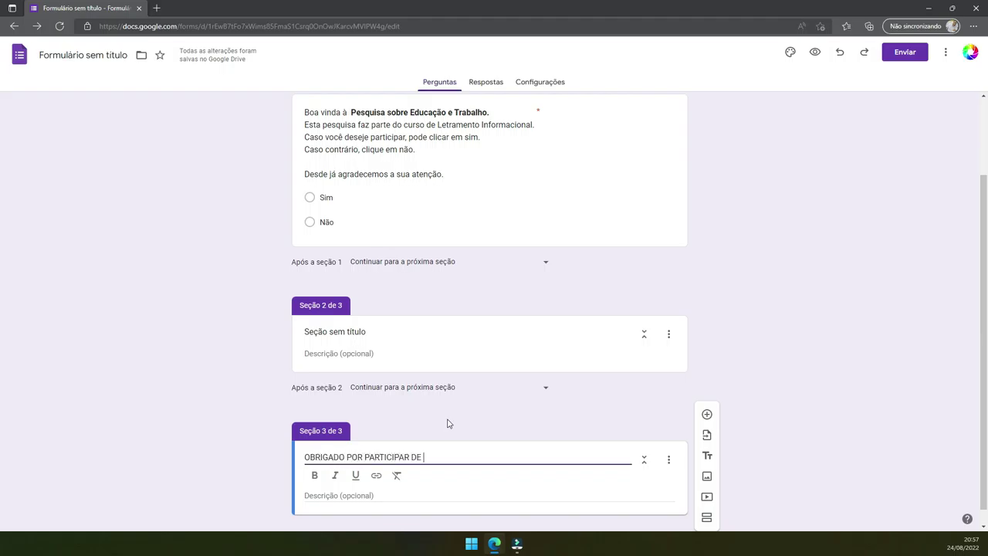
{"action": "type", "text": "NOSSA PESQUIS"}
{"action": "type", "text": "A!"}
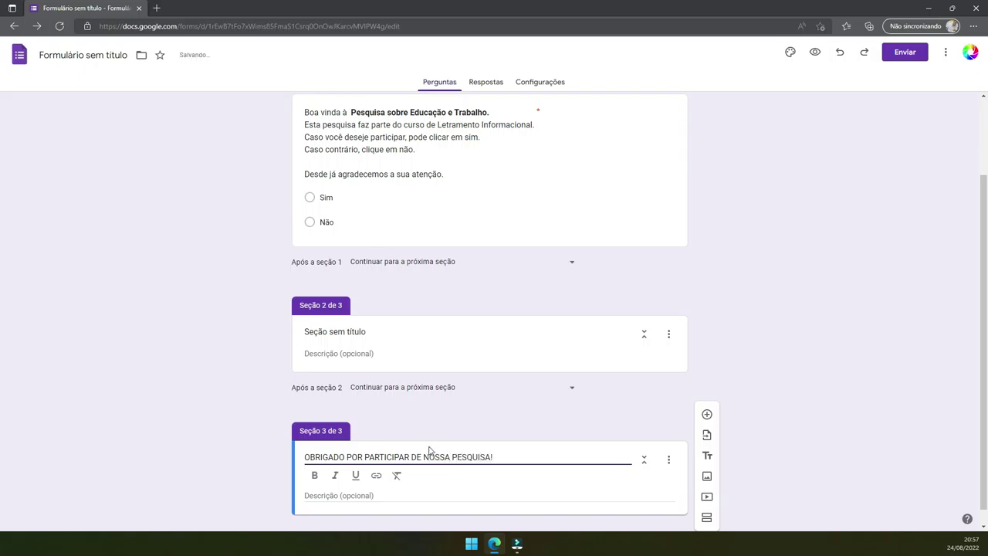
{"action": "left_click", "coordinate": [431, 448]}
{"action": "triple_click", "coordinate": [427, 457]}
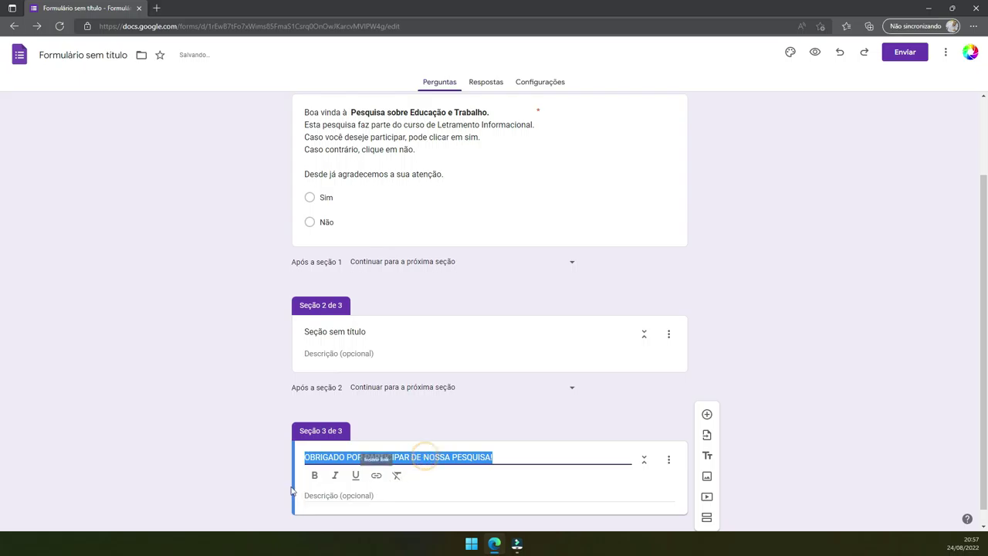
{"action": "left_click", "coordinate": [315, 476]}
{"action": "left_click", "coordinate": [362, 495]}
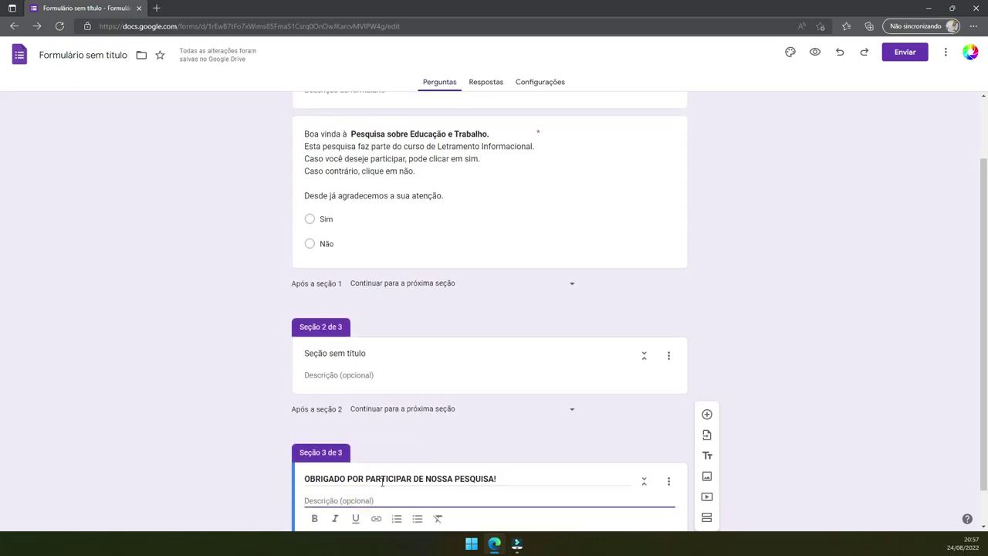
{"action": "type", "text": "Feche est"}
{"action": "type", "text": "a jan"}
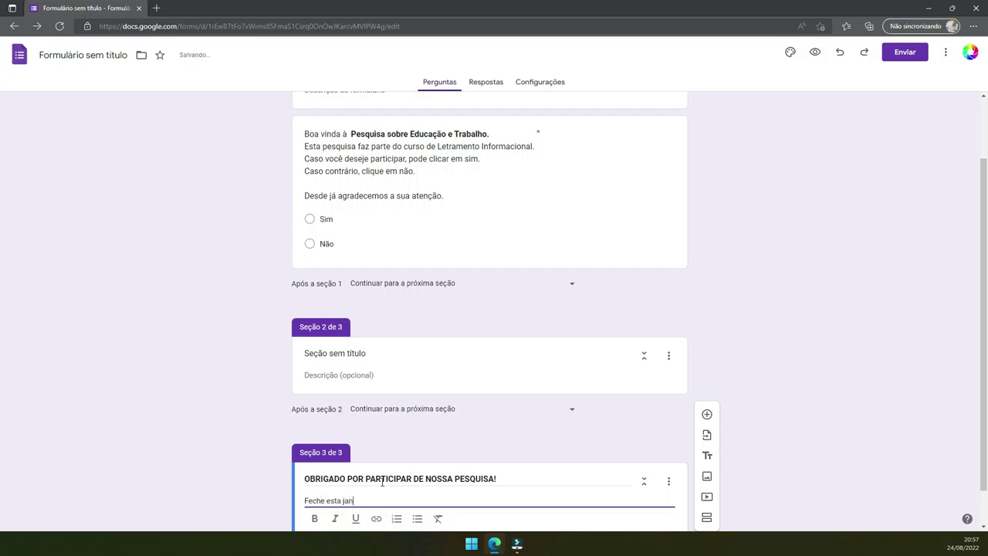
{"action": "type", "text": "ela para"}
{"action": "type", "text": " encerrar a "}
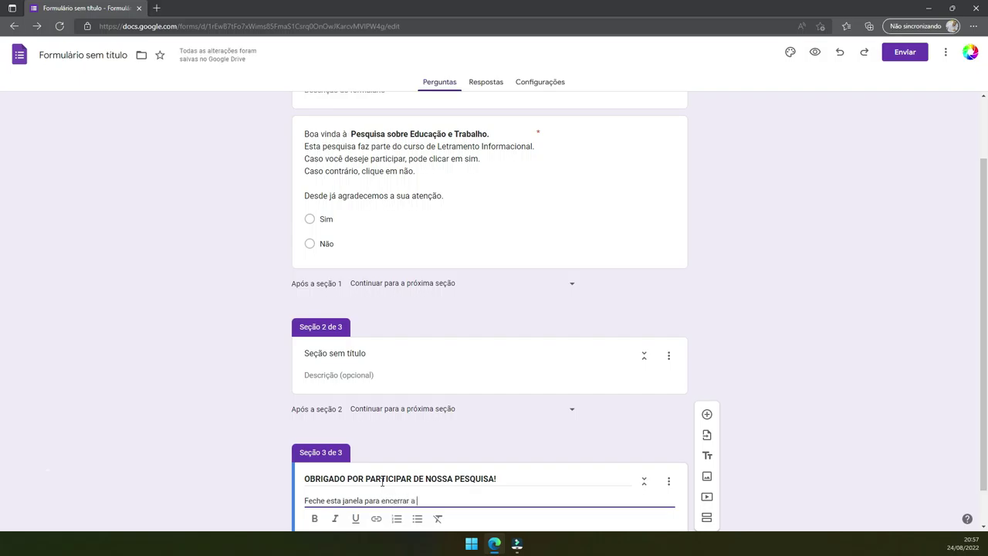
{"action": "type", "text": "Pesquisa!"}
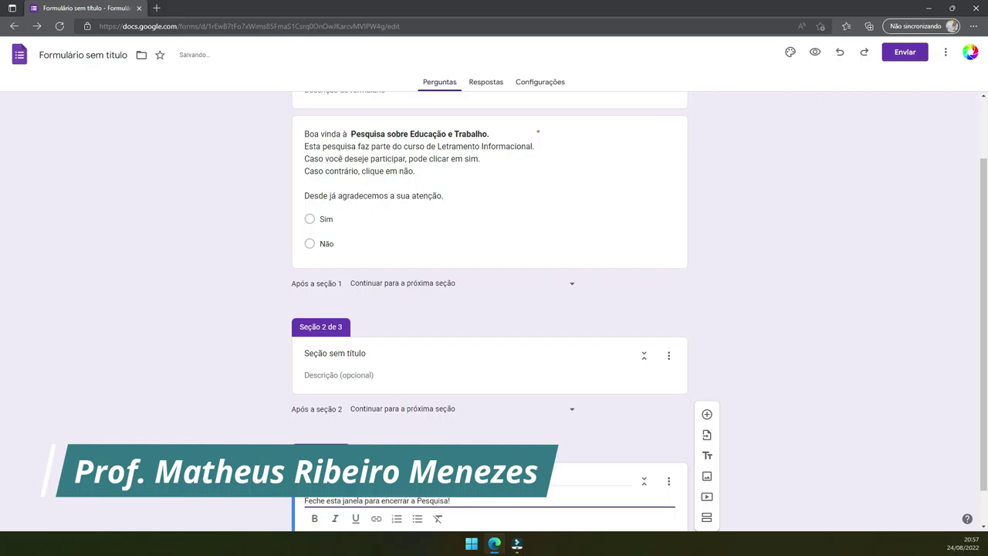
- Set the Não answer's routing to lead to the thank-you section
{"action": "scroll", "coordinate": [494, 309], "scroll_direction": "down", "scroll_amount": 1}
{"action": "scroll", "coordinate": [503, 435], "scroll_direction": "up", "scroll_amount": 2}
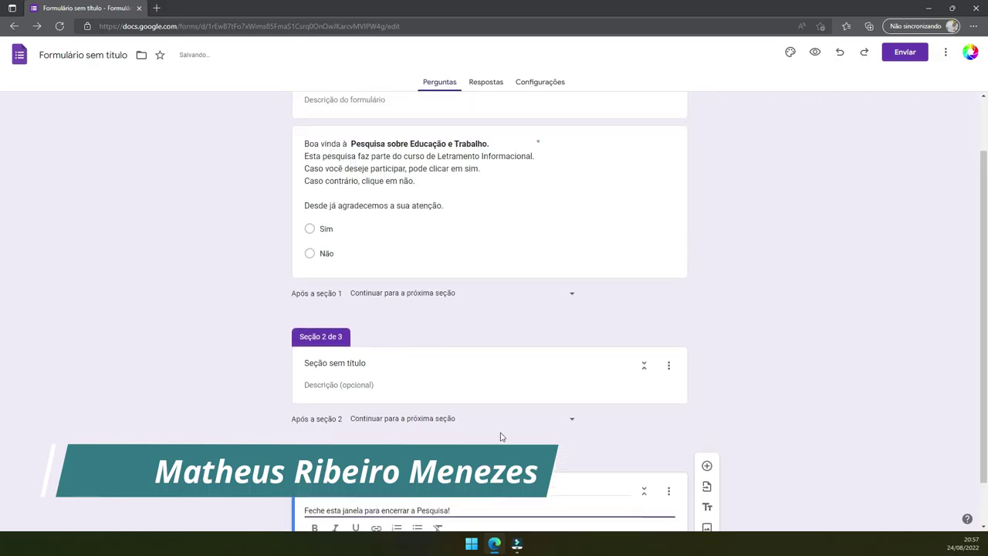
{"action": "left_click", "coordinate": [429, 316]}
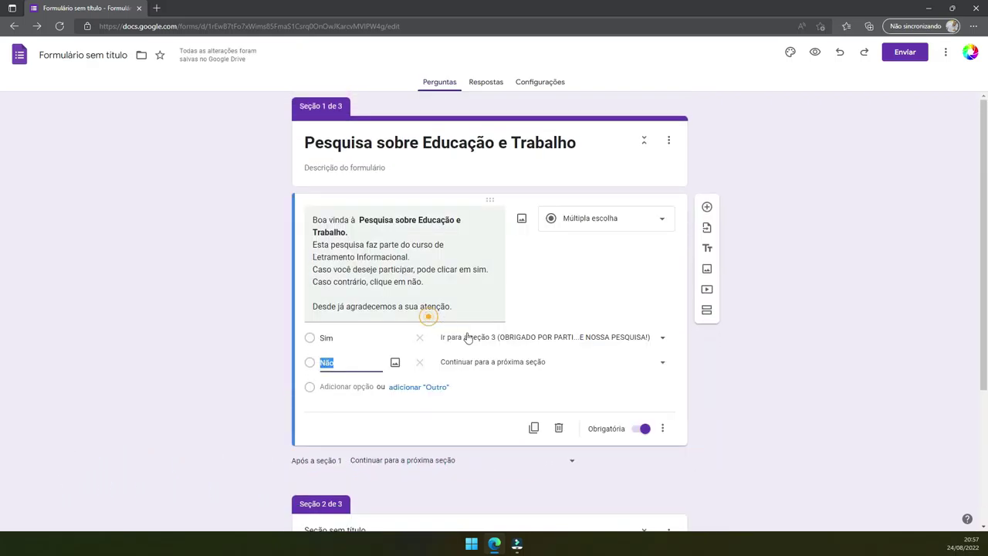
{"action": "left_click", "coordinate": [553, 361]}
- Route Não answers to section 3, then test the Sim/Não flow in a preview tab
{"action": "left_click", "coordinate": [519, 437]}
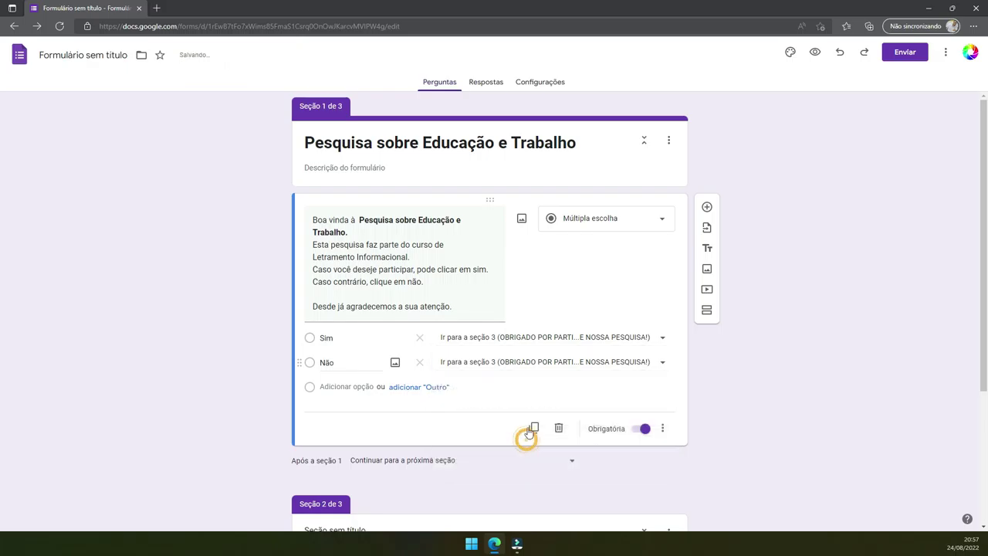
{"action": "left_click", "coordinate": [815, 52]}
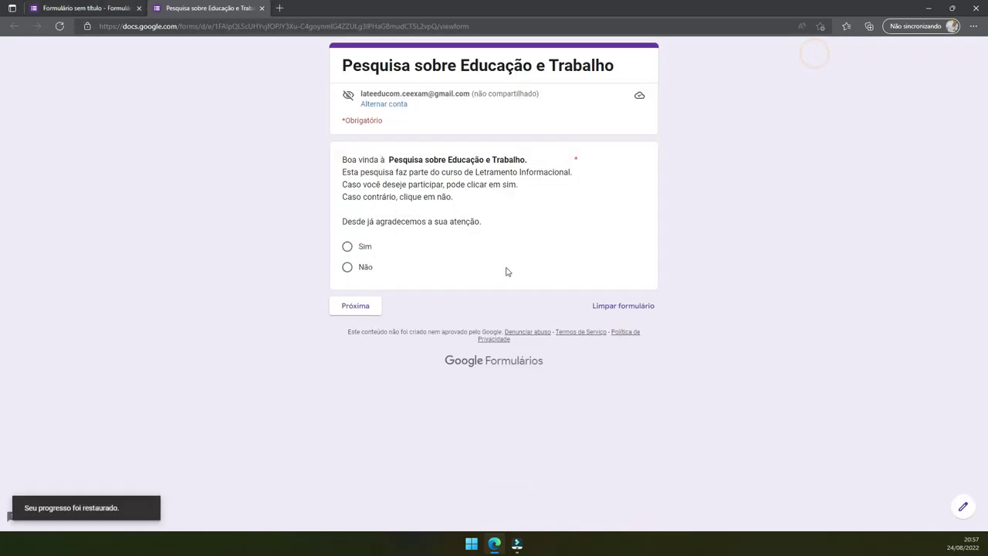
{"action": "left_click", "coordinate": [347, 246]}
{"action": "left_click", "coordinate": [369, 303]}
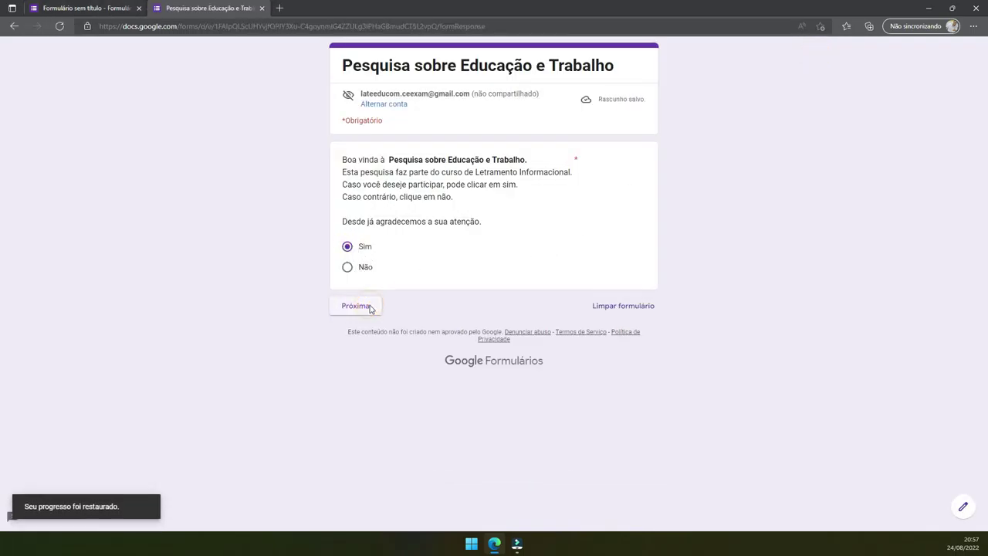
{"action": "left_click", "coordinate": [353, 201]}
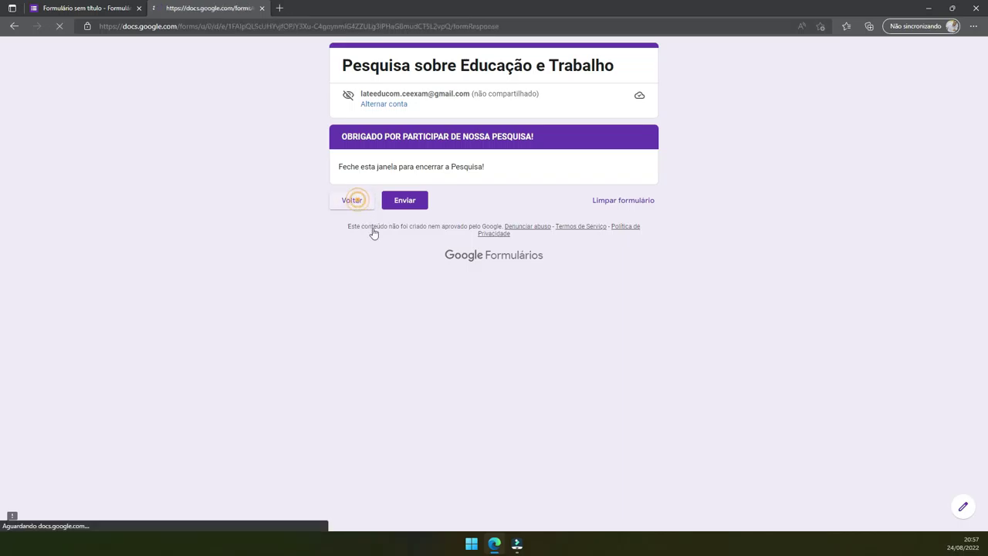
- Back in the editor, send Sim answers to section 2
{"action": "left_click", "coordinate": [75, 7]}
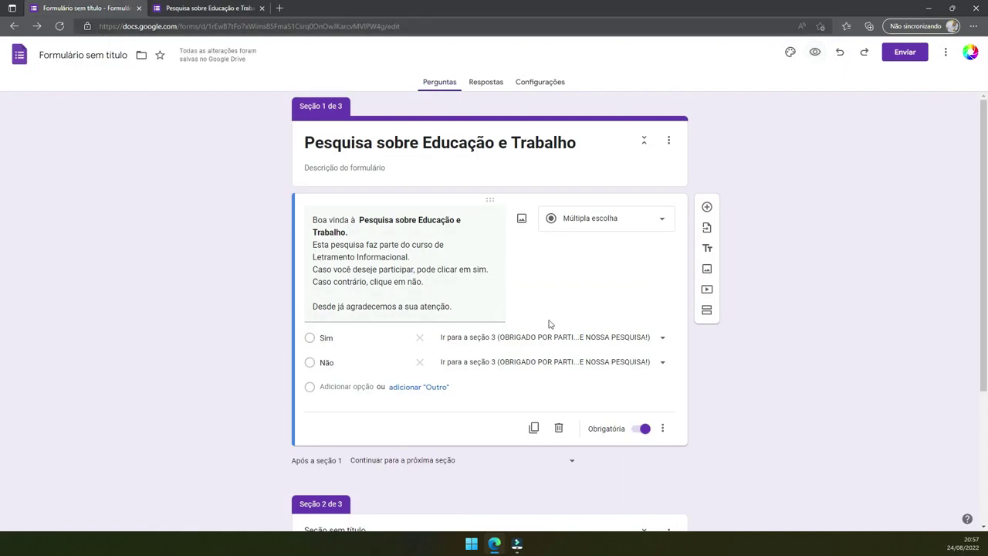
{"action": "left_click", "coordinate": [568, 341]}
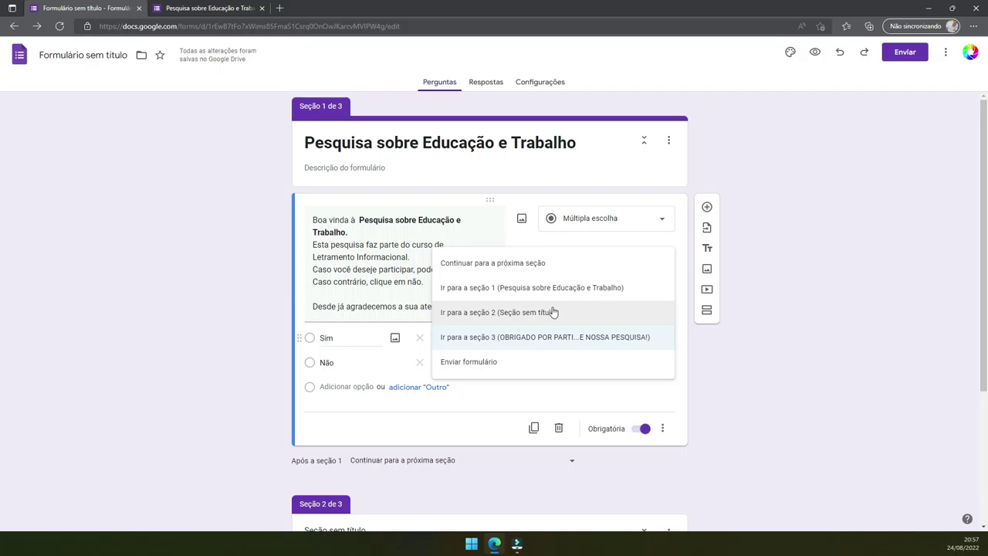
{"action": "left_click", "coordinate": [553, 312]}
- Title section 2 'teste'
{"action": "scroll", "coordinate": [502, 347], "scroll_direction": "down", "scroll_amount": 3}
{"action": "left_click", "coordinate": [406, 332]}
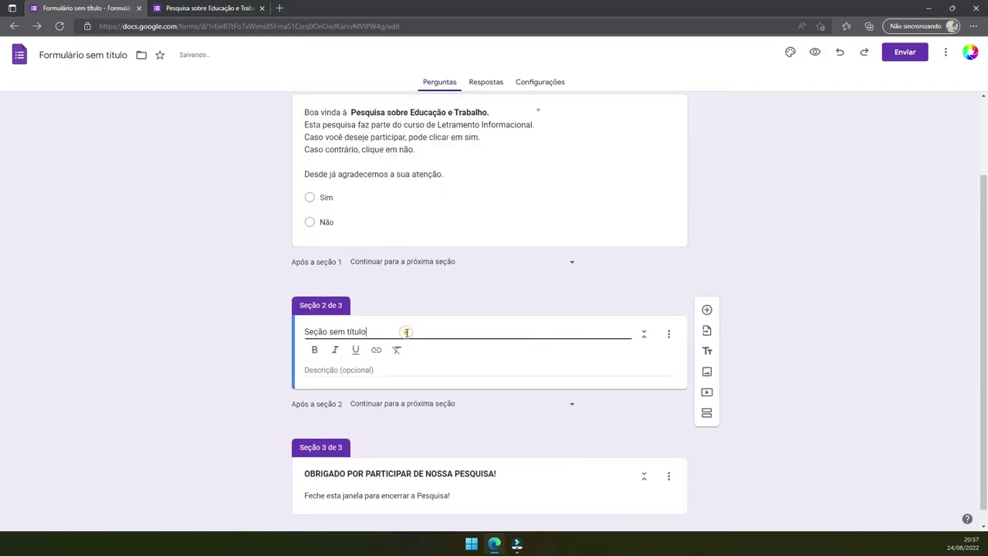
{"action": "type", "text": "teste"}
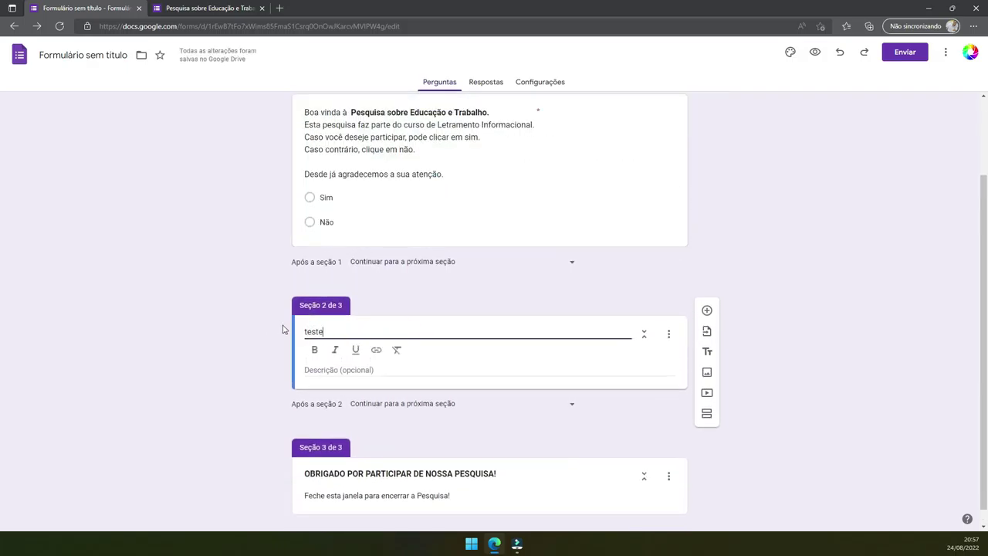
{"action": "left_click", "coordinate": [235, 291]}
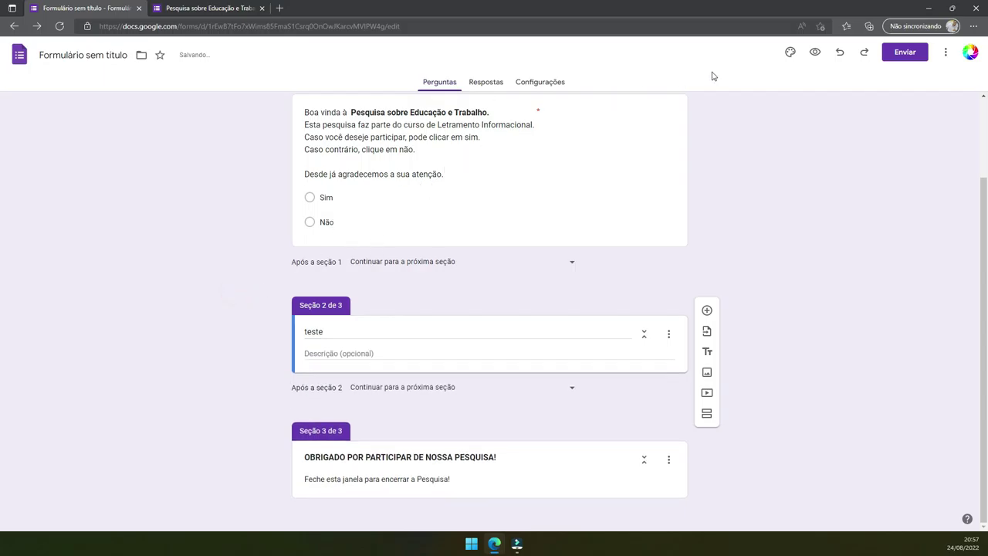
- Preview the form to test both the Sim and Não branches, then close the preview
{"action": "left_click", "coordinate": [814, 52]}
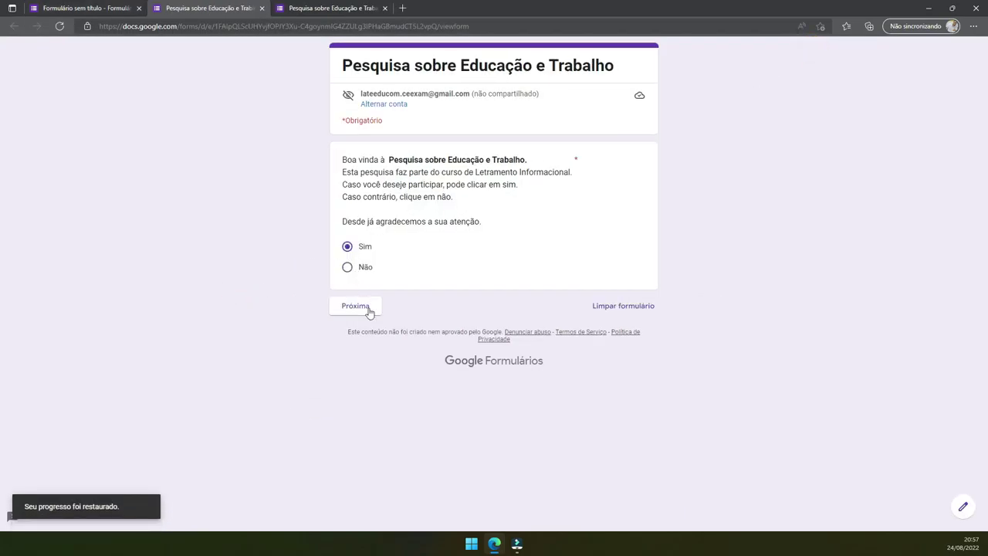
{"action": "left_click", "coordinate": [371, 307]}
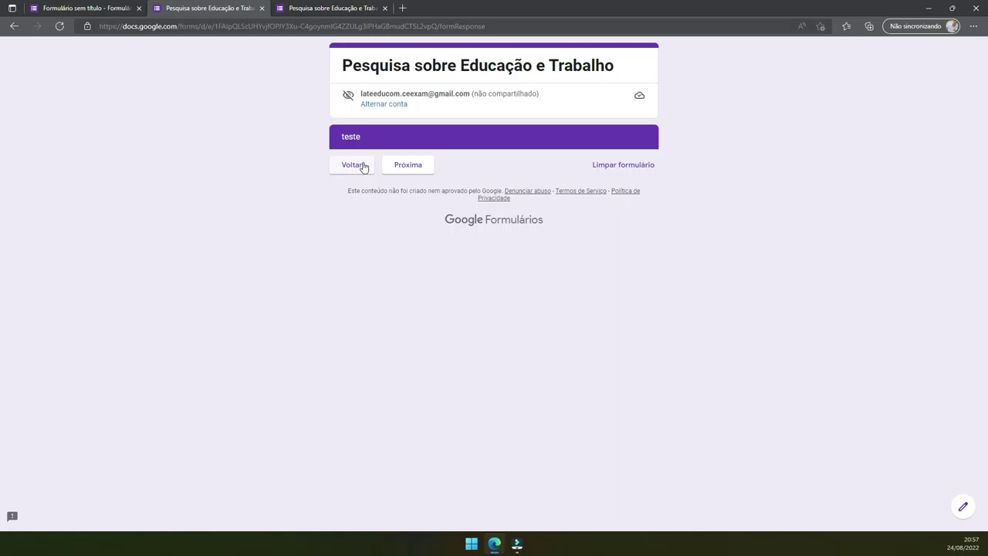
{"action": "left_click", "coordinate": [363, 167]}
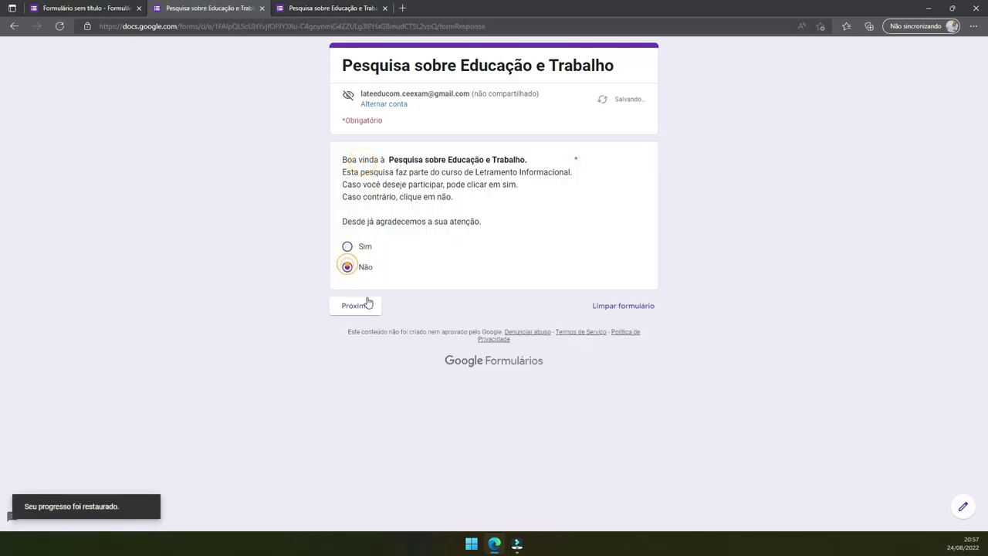
{"action": "left_click", "coordinate": [369, 305]}
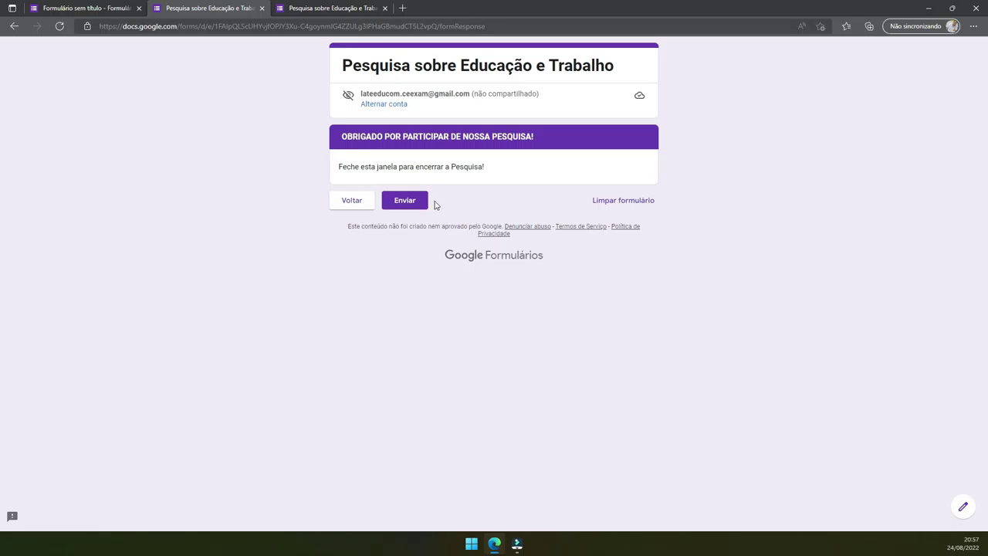
{"action": "left_click", "coordinate": [262, 8]}
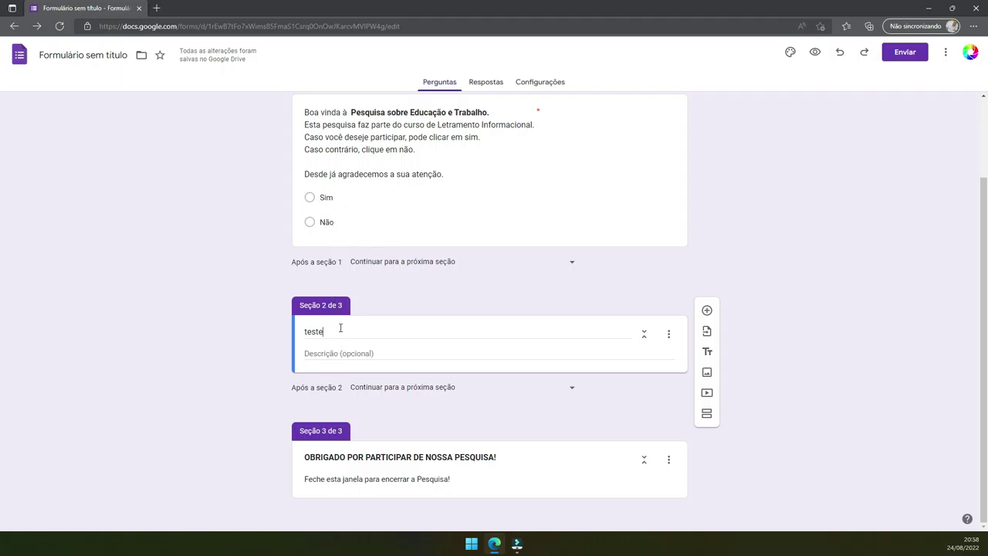
- Replace the section 2 title 'teste' with 'Gênro'
{"action": "double_click", "coordinate": [340, 328]}
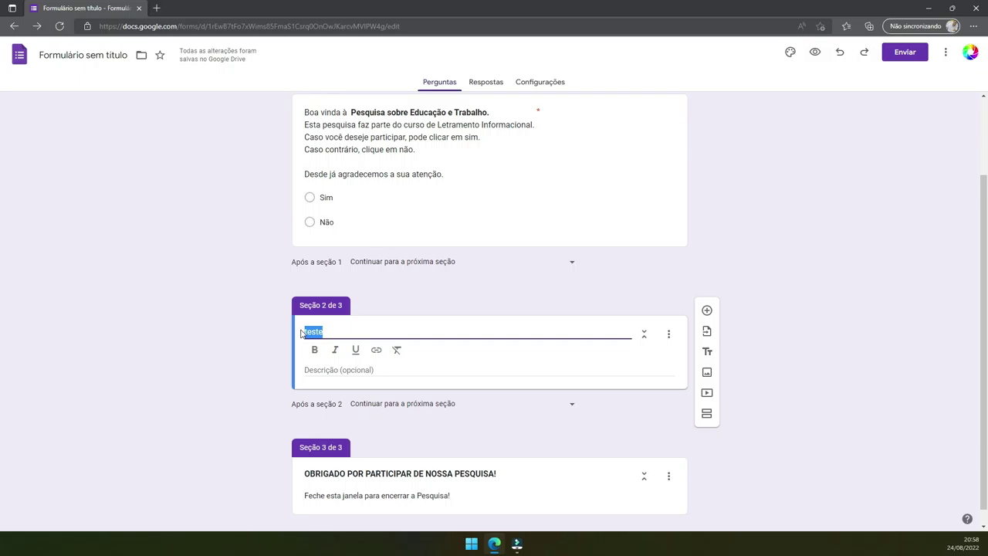
{"action": "type", "text": "Sexo"}
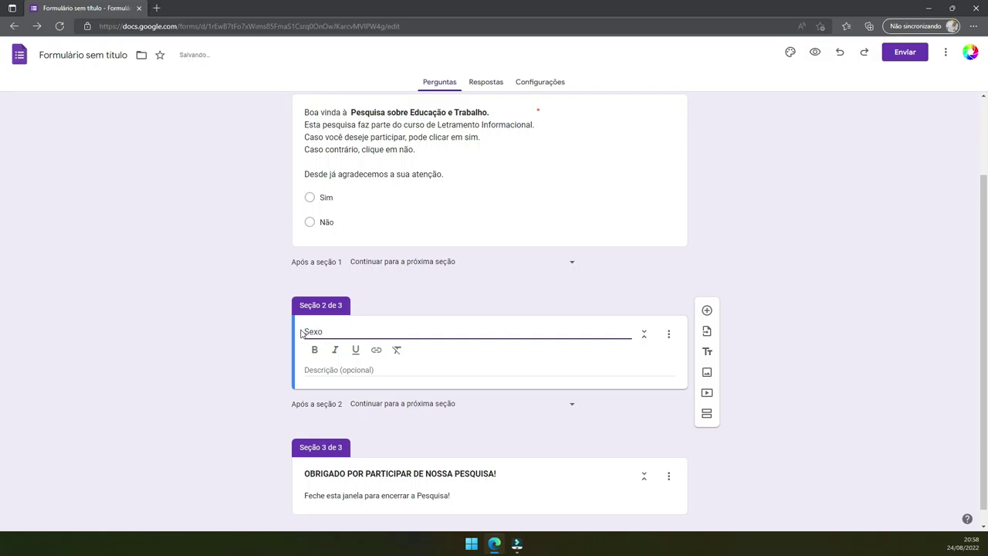
{"action": "key", "text": "BackSpace"}
{"action": "key", "text": "BackSpace"}
{"action": "key", "text": "BackSpace"}
{"action": "type", "text": "Gê"}
{"action": "type", "text": "nro"}
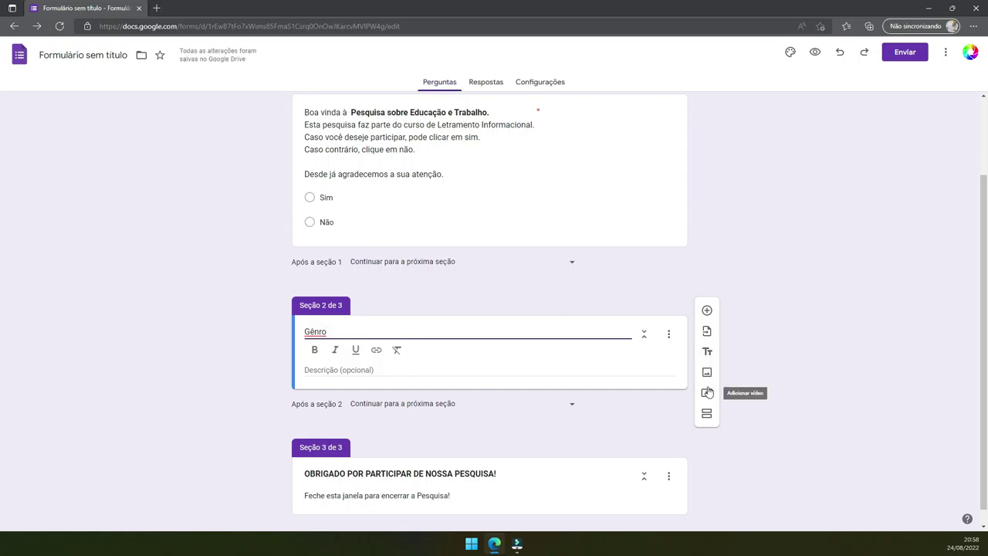
- Add a blank multiple-choice question to section 2
{"action": "left_click", "coordinate": [706, 309]}
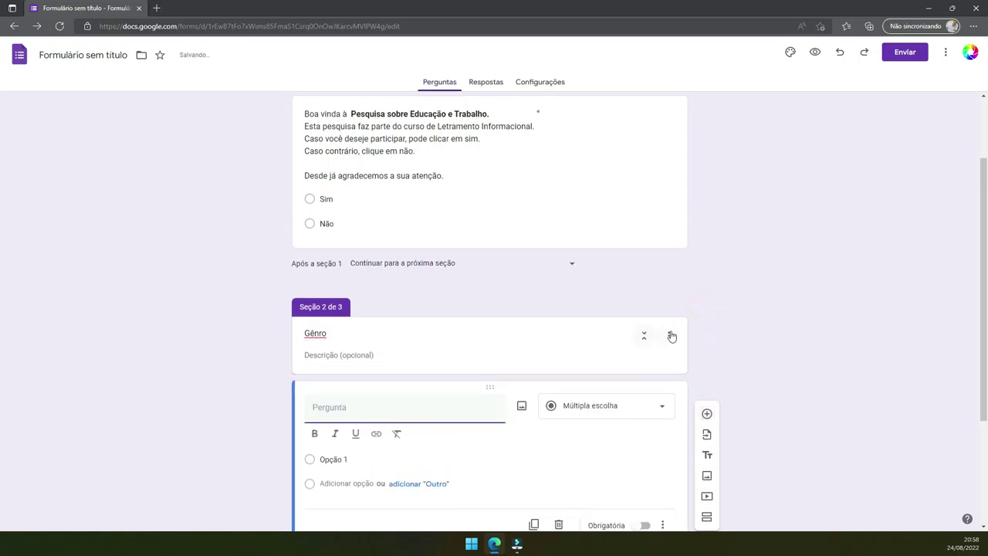
{"action": "left_click", "coordinate": [668, 334]}
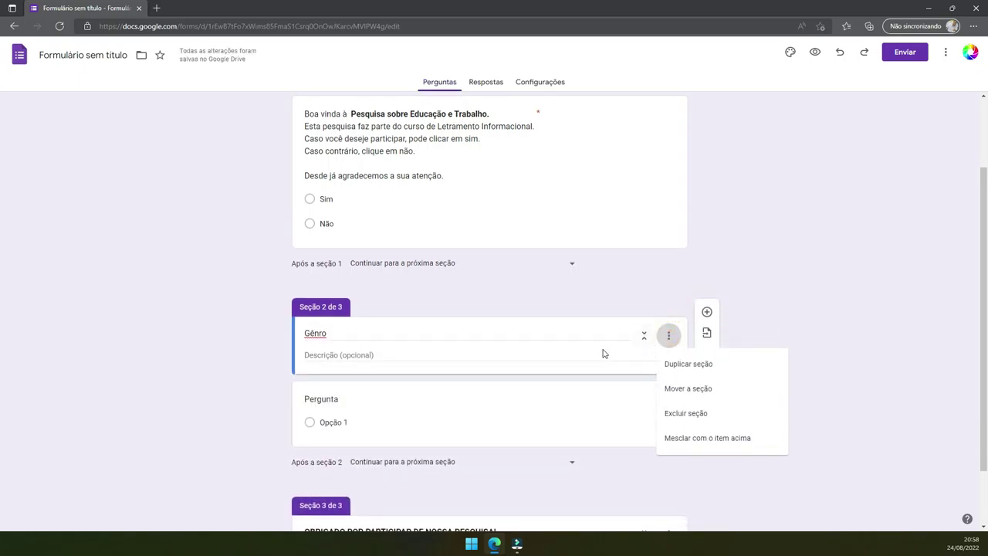
{"action": "left_click", "coordinate": [453, 336]}
- Retitle section 2 'Obrigado por aceitar ao convite. Por favor, responda às perguntas a seguir:'
{"action": "double_click", "coordinate": [411, 335]}
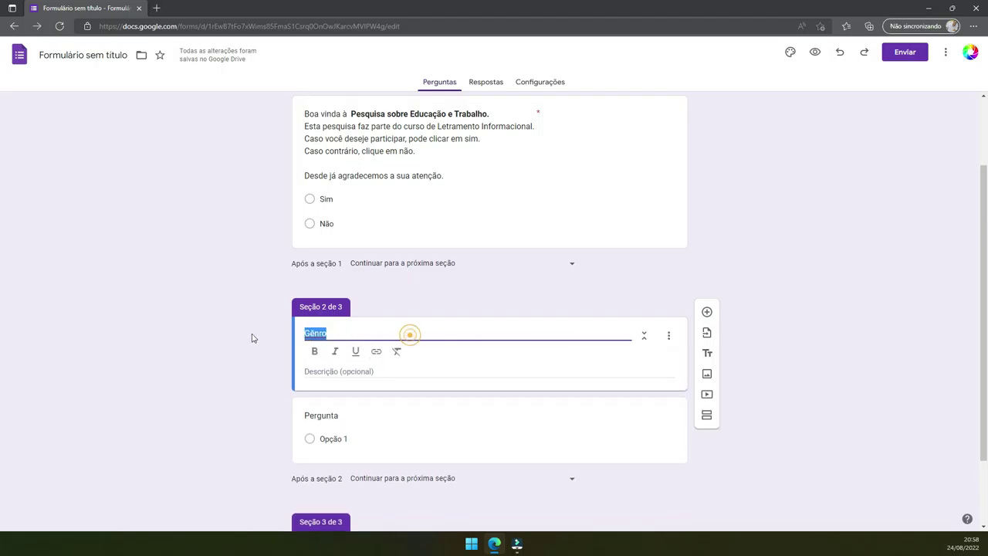
{"action": "type", "text": "R"}
{"action": "type", "text": "esponda às p"}
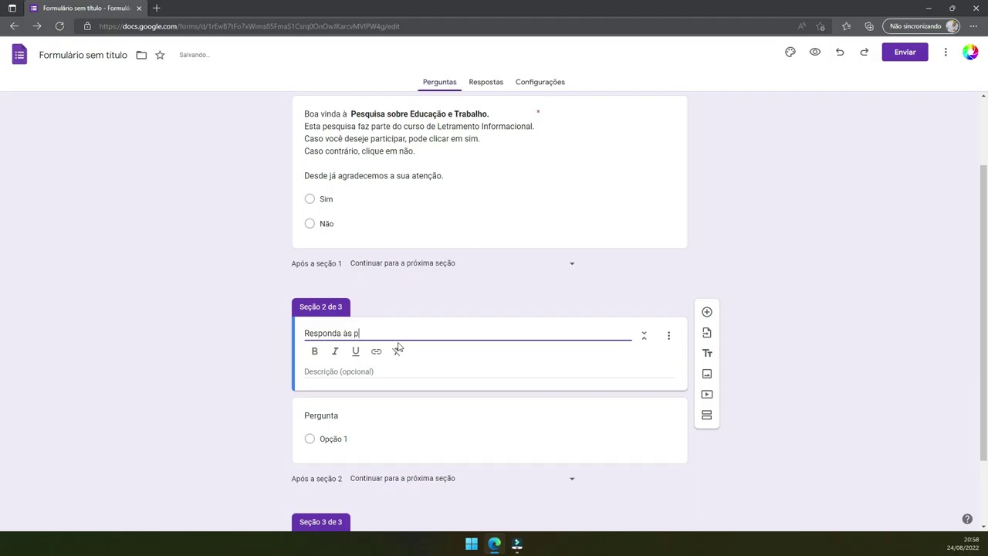
{"action": "type", "text": "ergu"}
{"action": "key", "text": "BackSpace"}
{"action": "type", "text": "as a"}
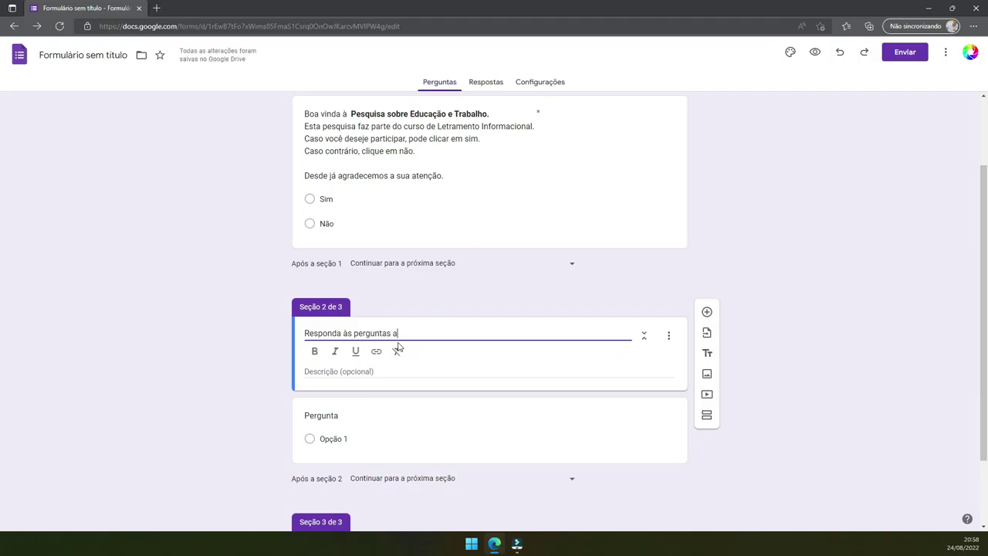
{"action": "type", "text": " seguir"}
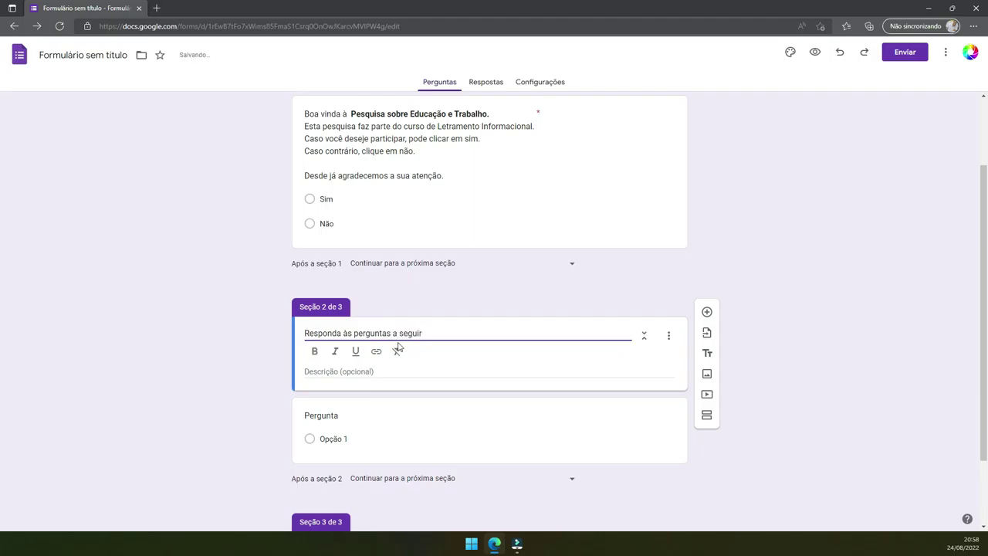
{"action": "key", "text": "BackSpace"}
{"action": "key", "text": "BackSpace"}
{"action": "key", "text": "BackSpace"}
{"action": "key", "text": "BackSpace"}
{"action": "key", "text": "BackSpace"}
{"action": "key", "text": "BackSpace"}
{"action": "key", "text": "BackSpace"}
{"action": "key", "text": "BackSpace"}
{"action": "key", "text": "BackSpace"}
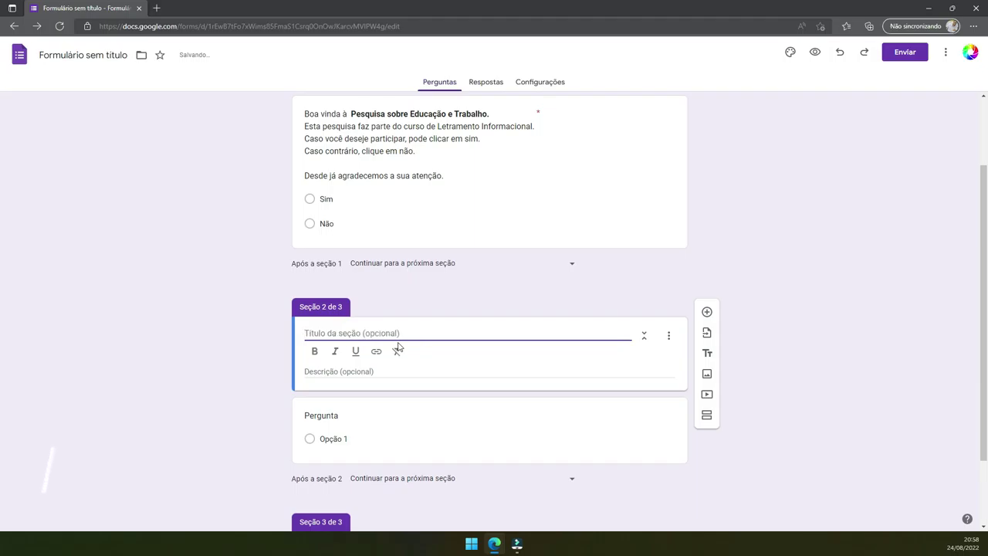
{"action": "type", "text": "Obrigado"}
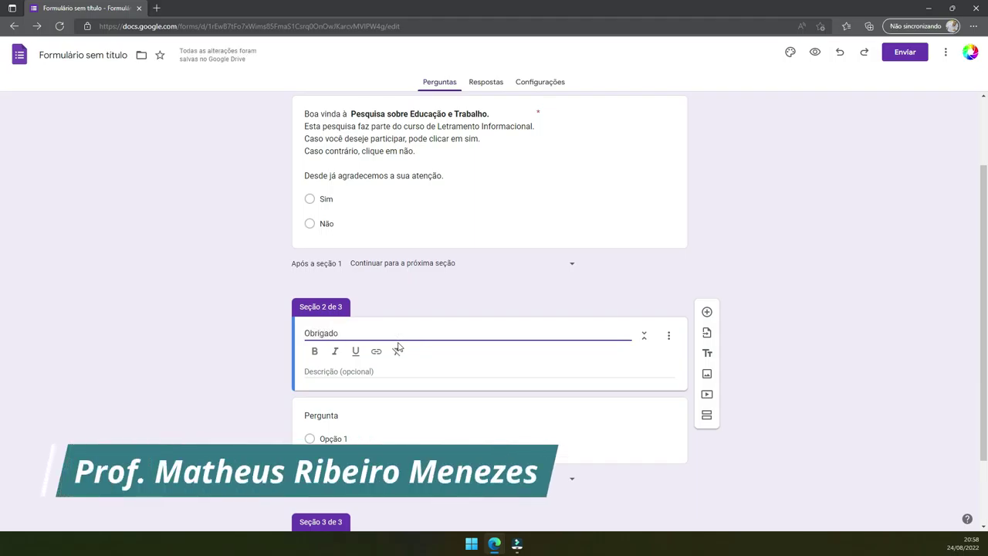
{"action": "type", "text": " por aceitar"}
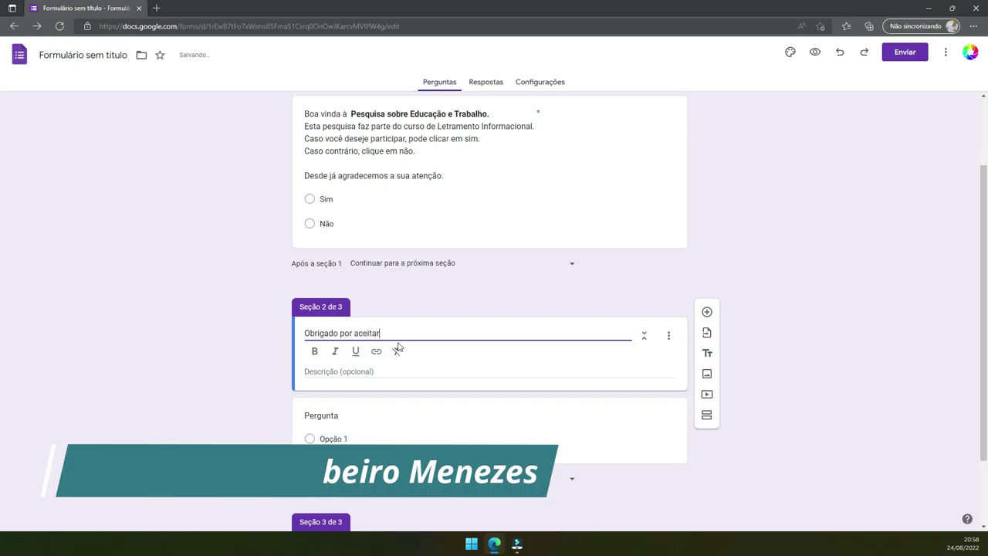
{"action": "type", "text": " ao c"}
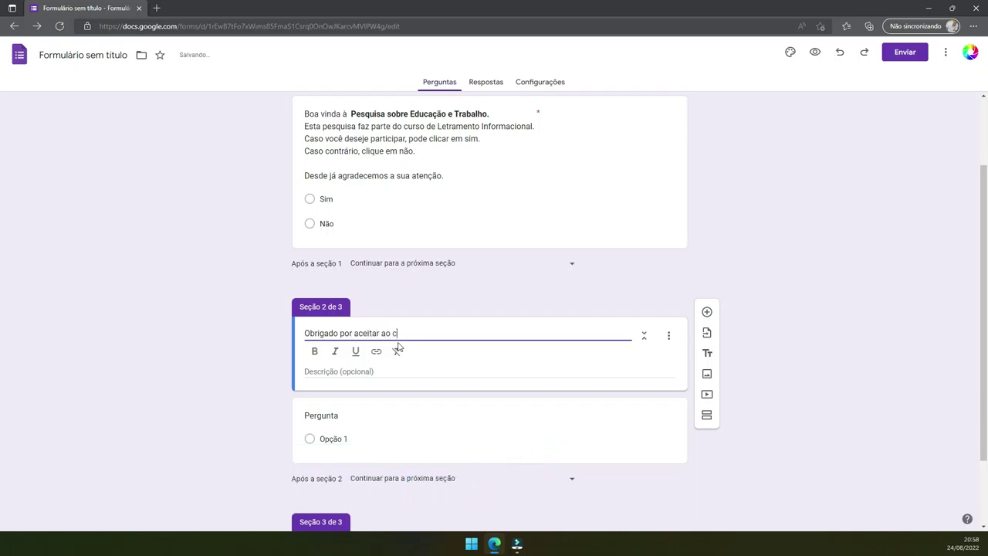
{"action": "type", "text": "onvite. Por"}
{"action": "type", "text": " favor, re"}
{"action": "type", "text": "sponda às pe"}
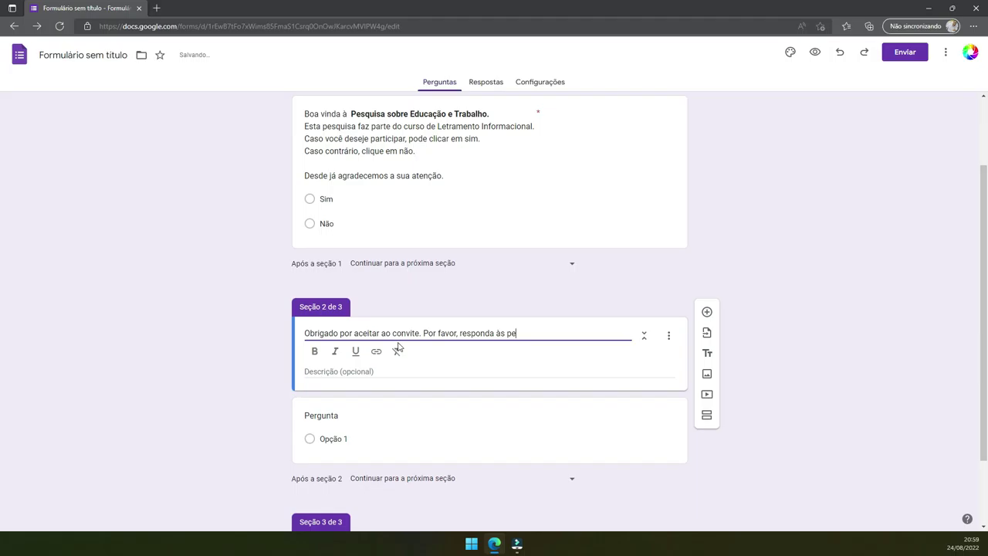
{"action": "type", "text": "rguntas a"}
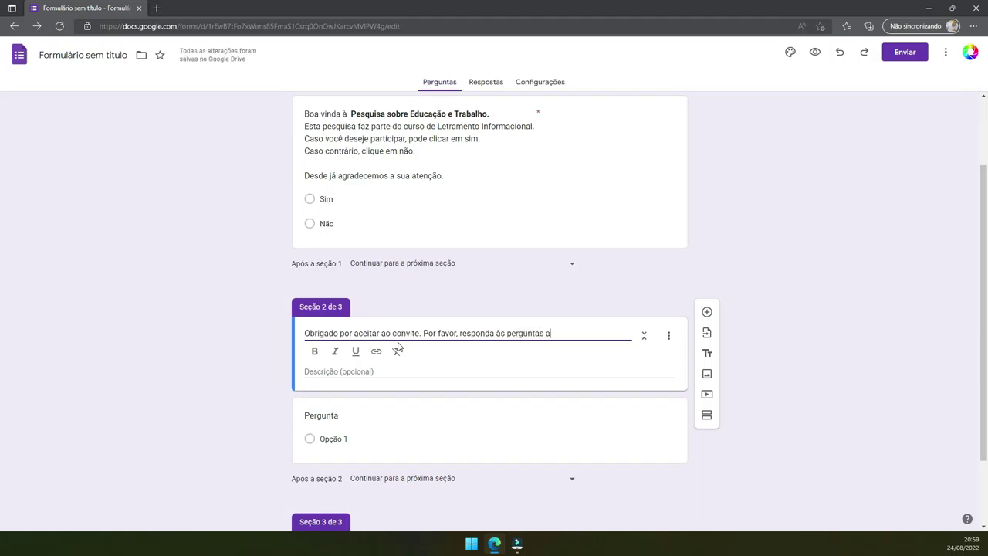
{"action": "type", "text": " seguir:"}
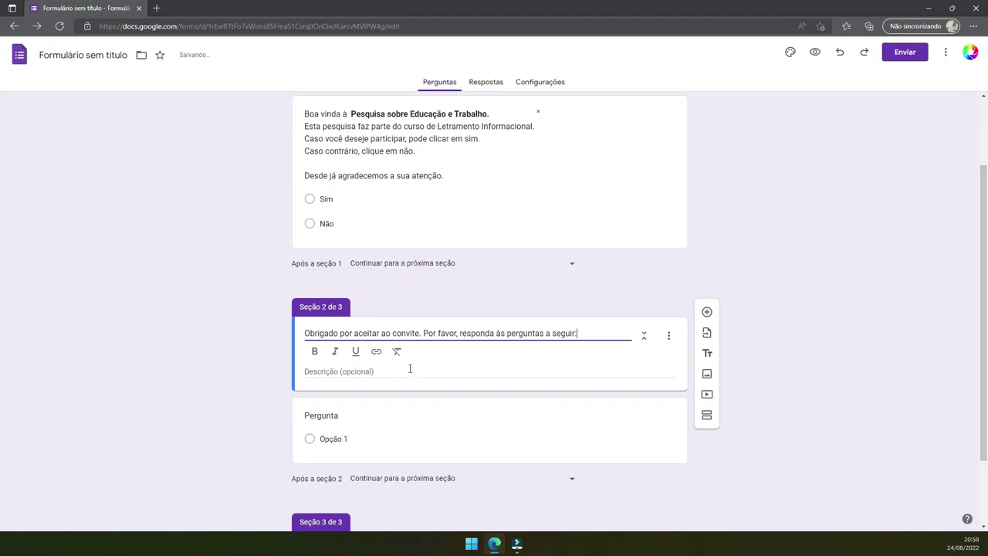
{"action": "left_click", "coordinate": [364, 417]}
- Title the question 'Gênero', make it required, and give it options Masculino and Feminino
{"action": "type", "text": "Gê"}
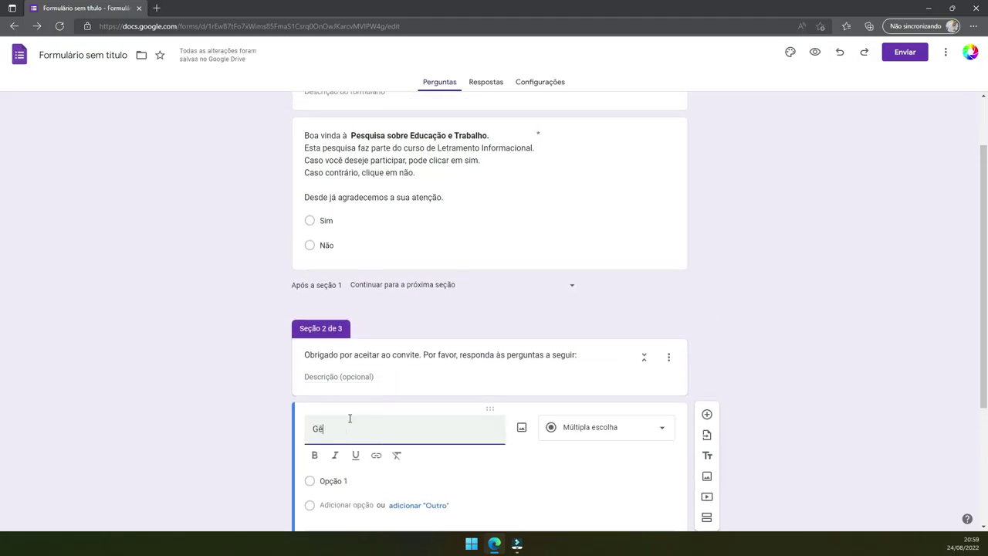
{"action": "type", "text": "nero"}
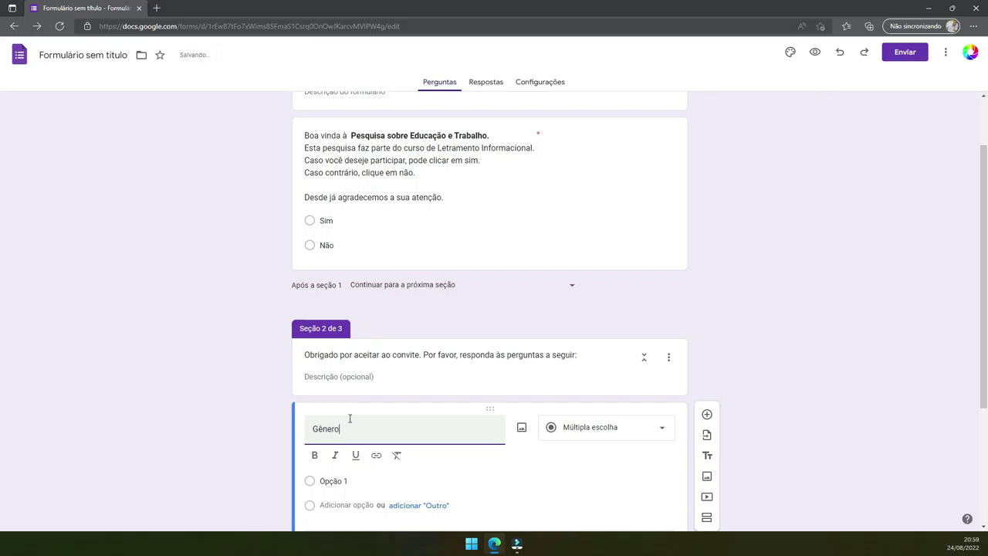
{"action": "scroll", "coordinate": [437, 451], "scroll_direction": "down", "scroll_amount": 1}
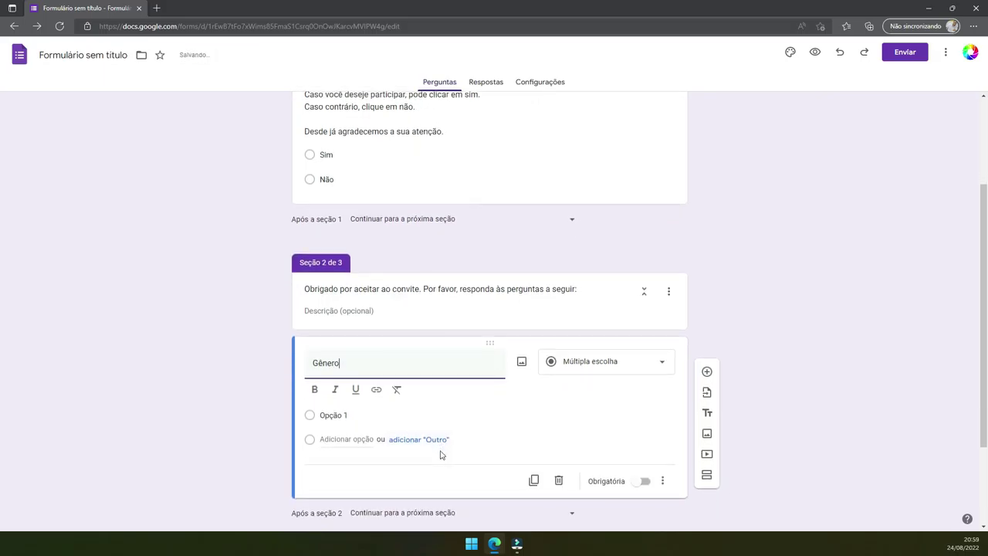
{"action": "left_click", "coordinate": [368, 414]}
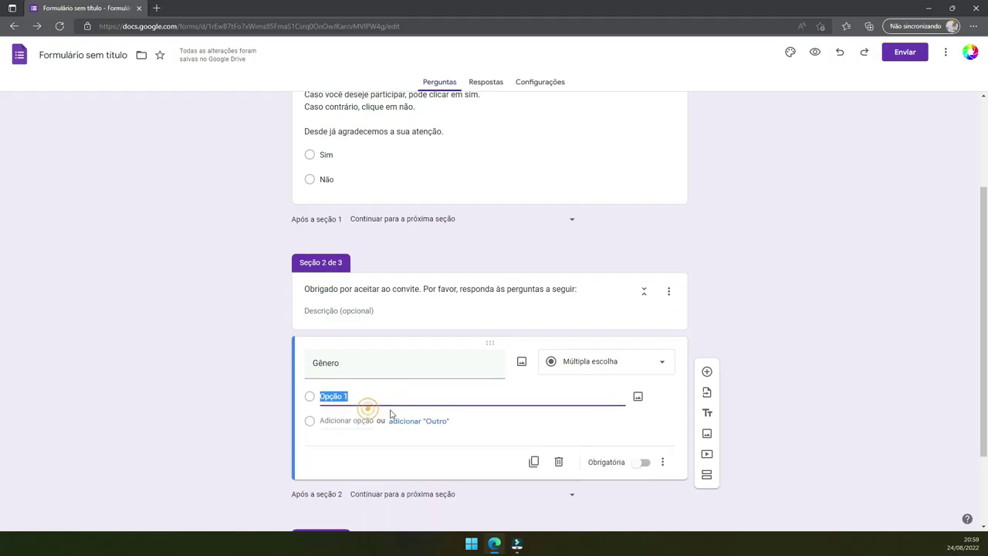
{"action": "double_click", "coordinate": [336, 362]}
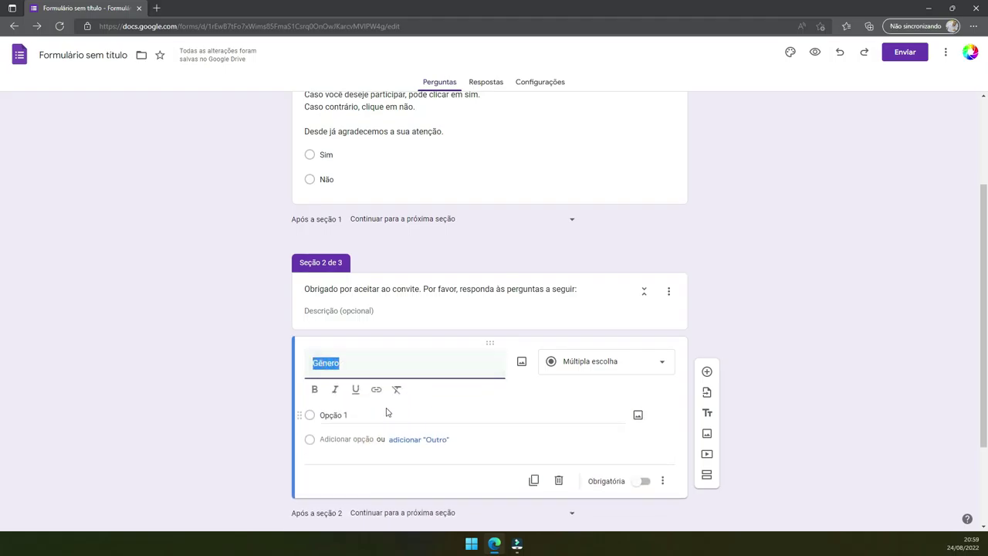
{"action": "mouse_move", "coordinate": [380, 415]}
{"action": "left_click", "coordinate": [642, 481]}
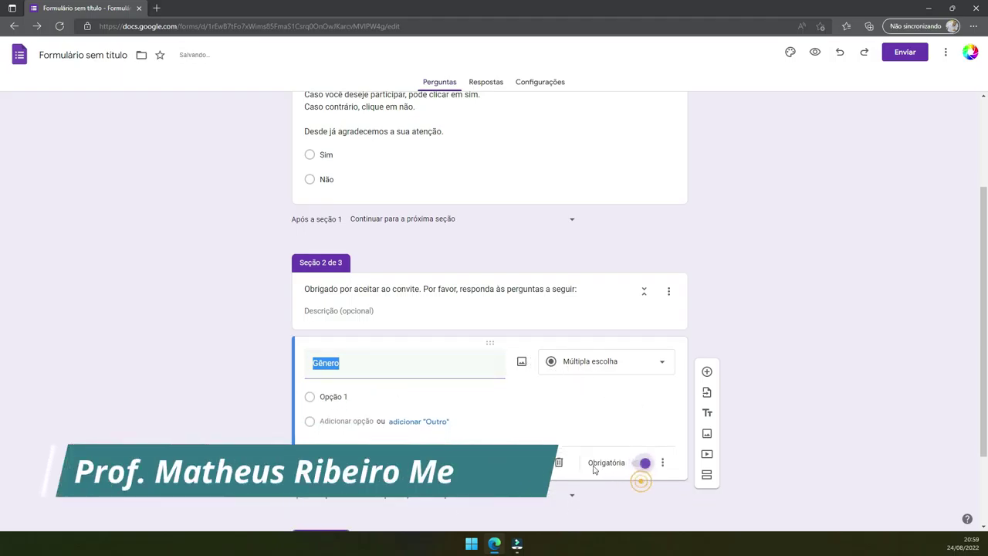
{"action": "left_click", "coordinate": [345, 395]}
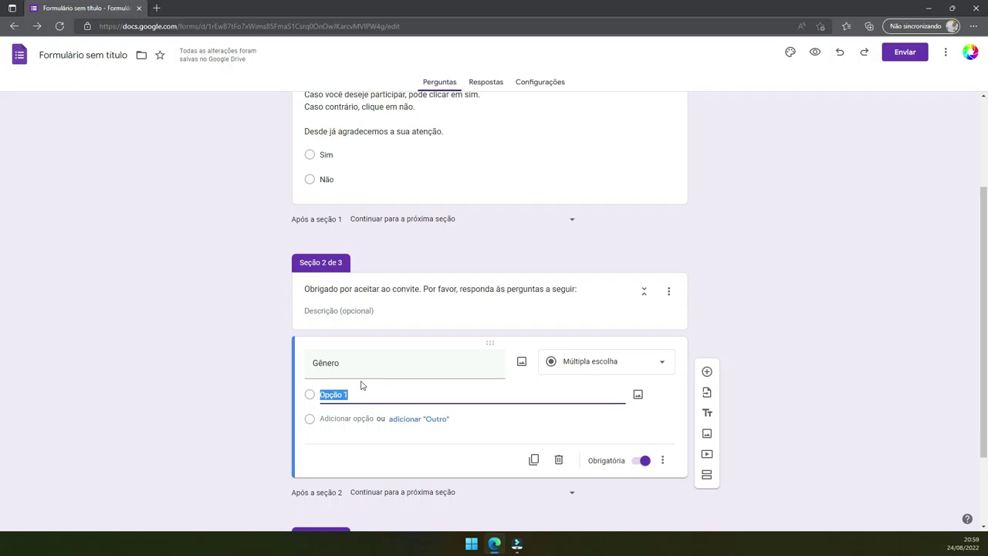
{"action": "type", "text": "Masculi"}
{"action": "type", "text": "no"}
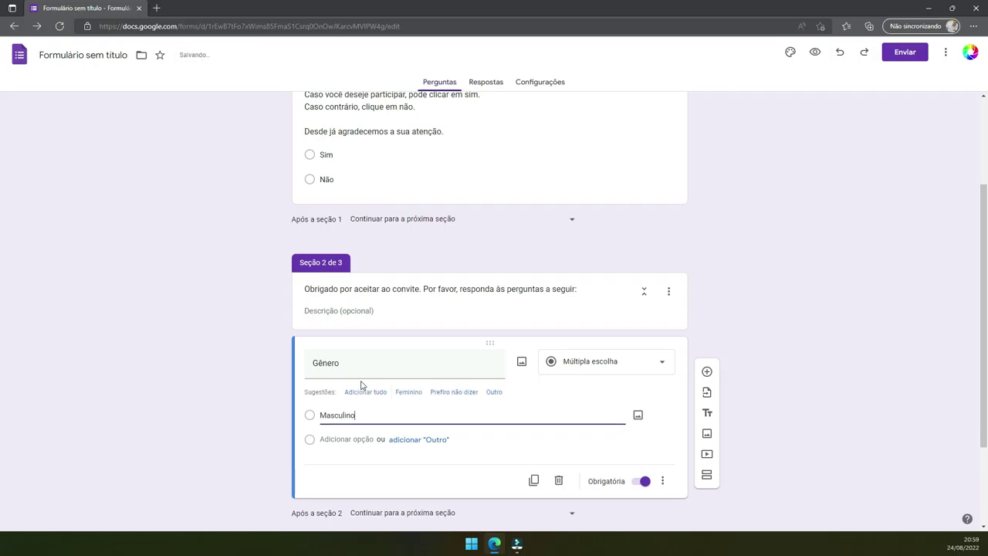
{"action": "left_click", "coordinate": [409, 394]}
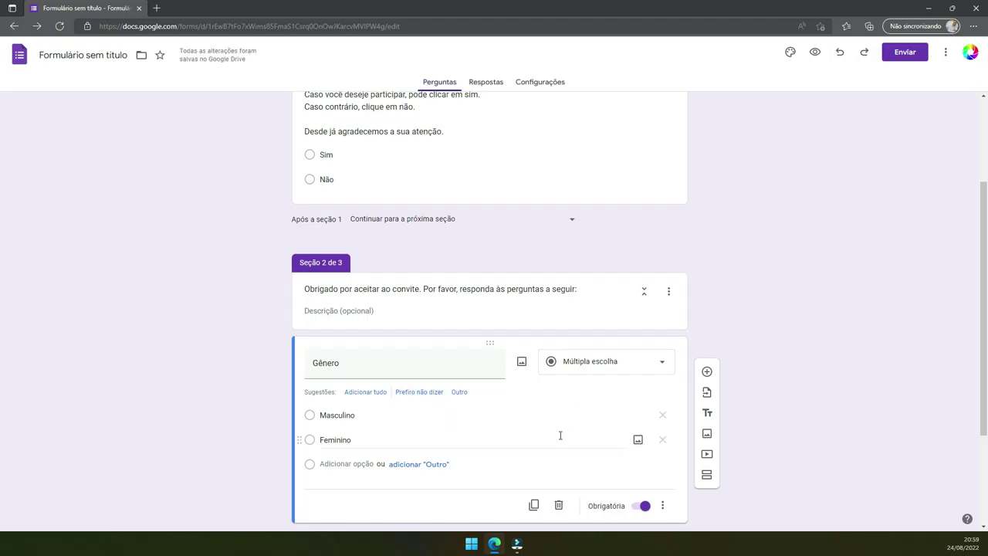
{"action": "scroll", "coordinate": [561, 436], "scroll_direction": "down", "scroll_amount": 2}
{"action": "scroll", "coordinate": [560, 435], "scroll_direction": "down", "scroll_amount": 1}
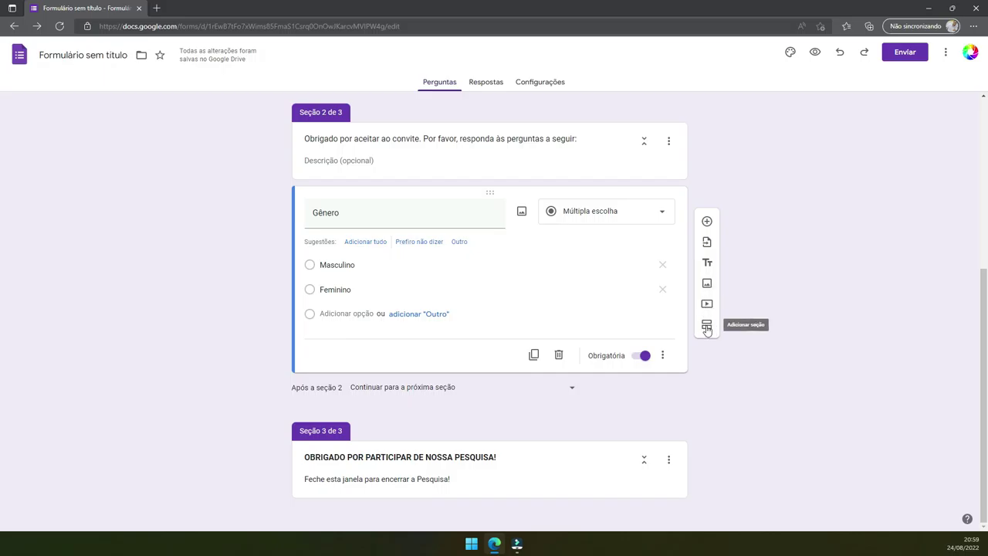
- Add a 'Nível de Escolaridade' question below Gênero, then add a third Gênero option
{"action": "left_click", "coordinate": [709, 243]}
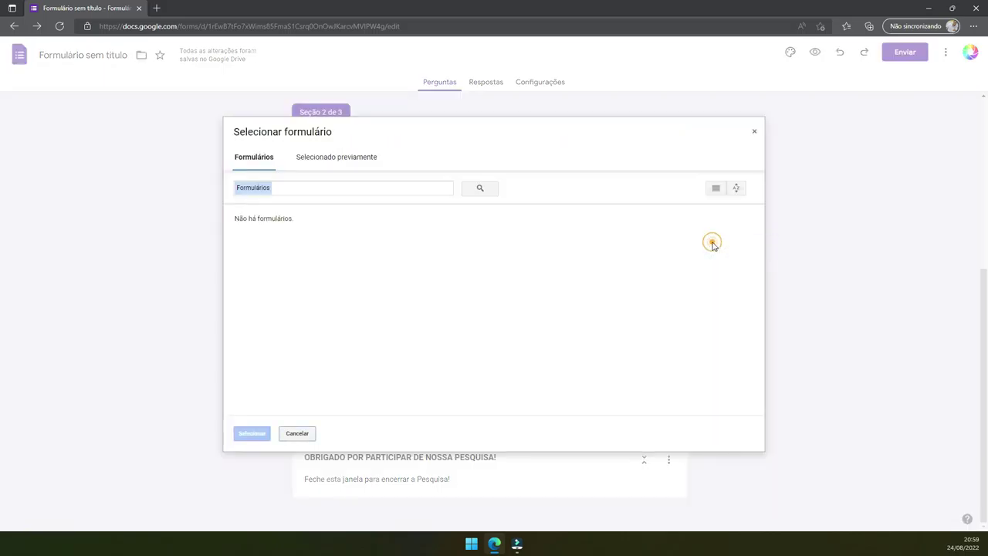
{"action": "left_click", "coordinate": [754, 133]}
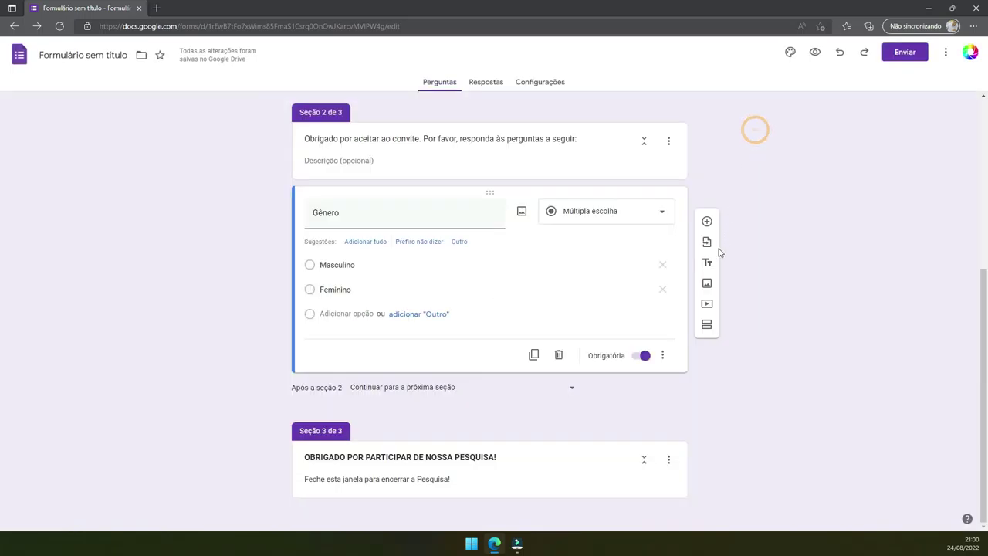
{"action": "left_click", "coordinate": [708, 221]}
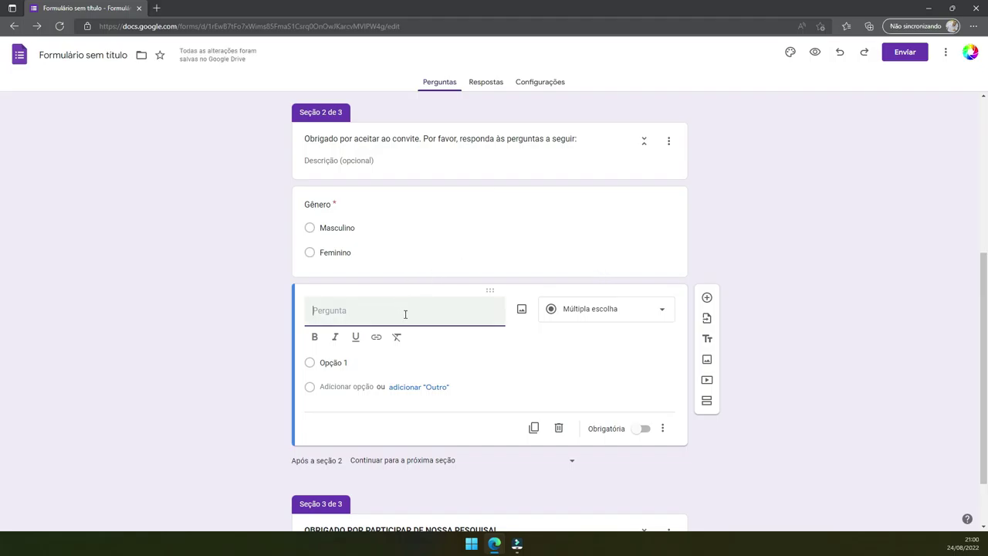
{"action": "type", "text": "Niv"}
{"action": "type", "text": "el de Esc"}
{"action": "type", "text": "olari"}
{"action": "type", "text": "dade"}
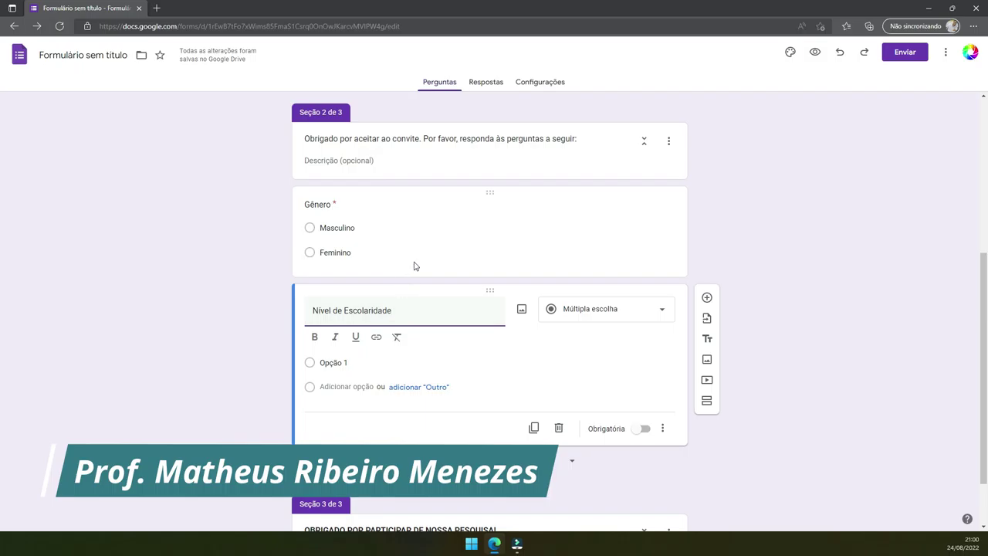
{"action": "left_click", "coordinate": [428, 224]}
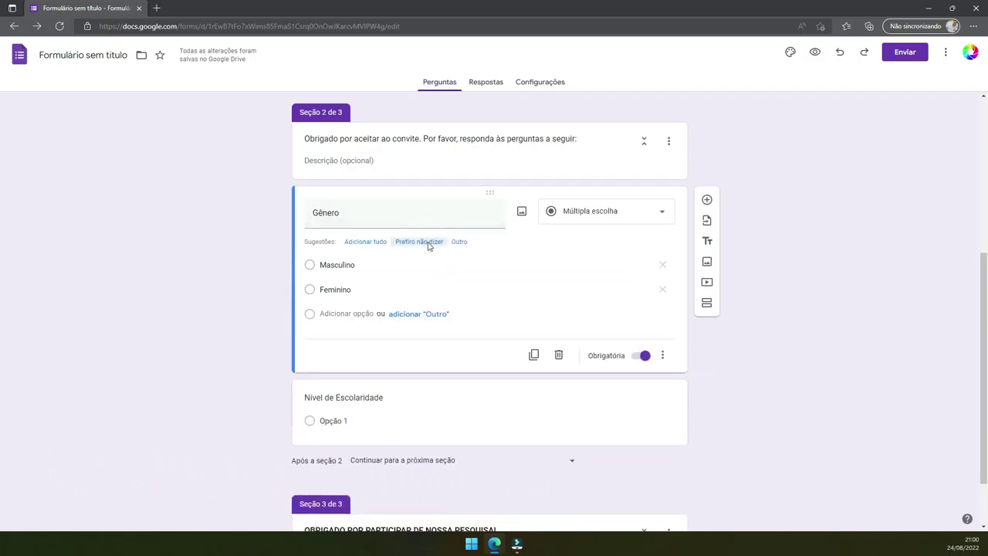
{"action": "left_click", "coordinate": [431, 243]}
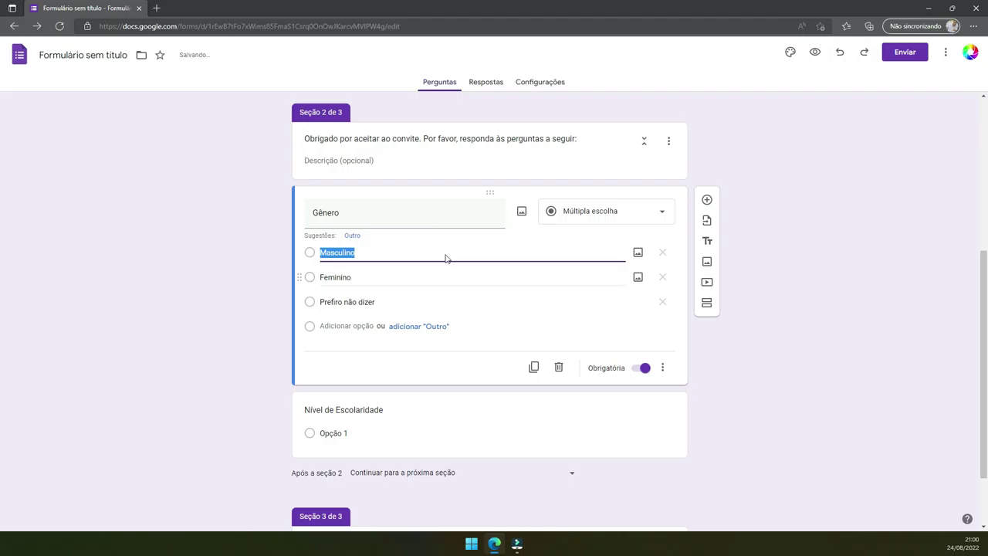
- Give Nível de Escolaridade the options Ensino Fundamental, Ensino Médio and Ensino Superior
{"action": "left_click", "coordinate": [421, 409]}
{"action": "left_click", "coordinate": [364, 388]}
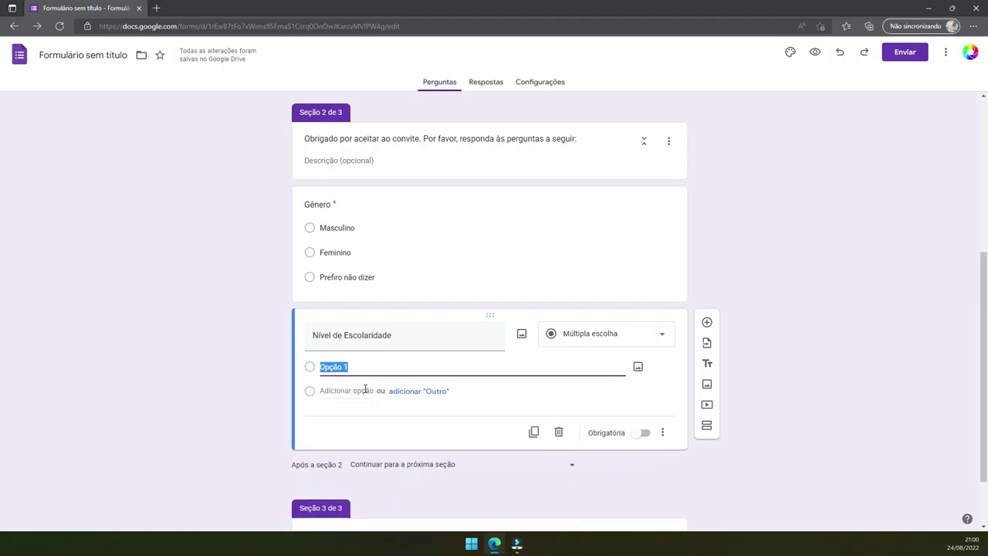
{"action": "type", "text": "Ensino Fu"}
{"action": "type", "text": "ndamental"}
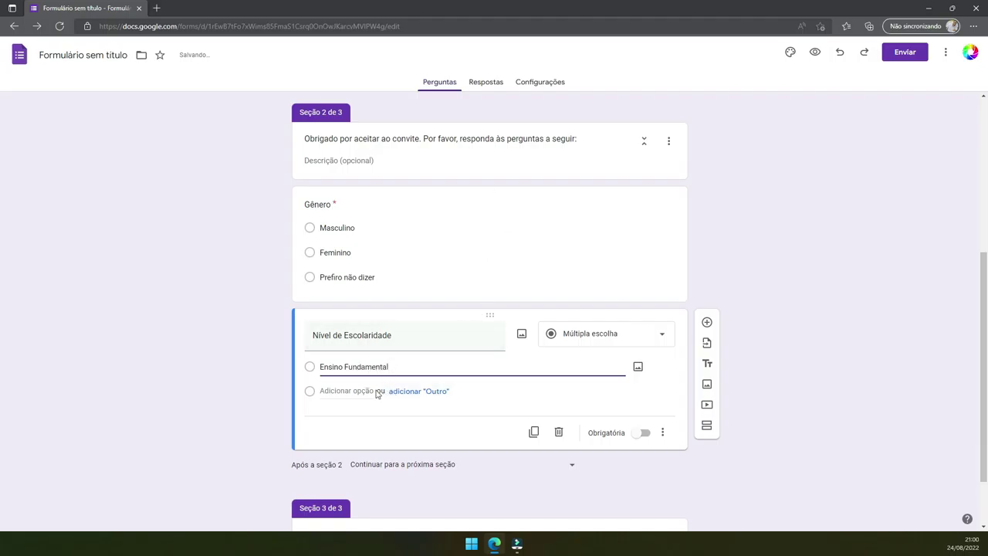
{"action": "left_click", "coordinate": [359, 390]}
{"action": "type", "text": "Ens"}
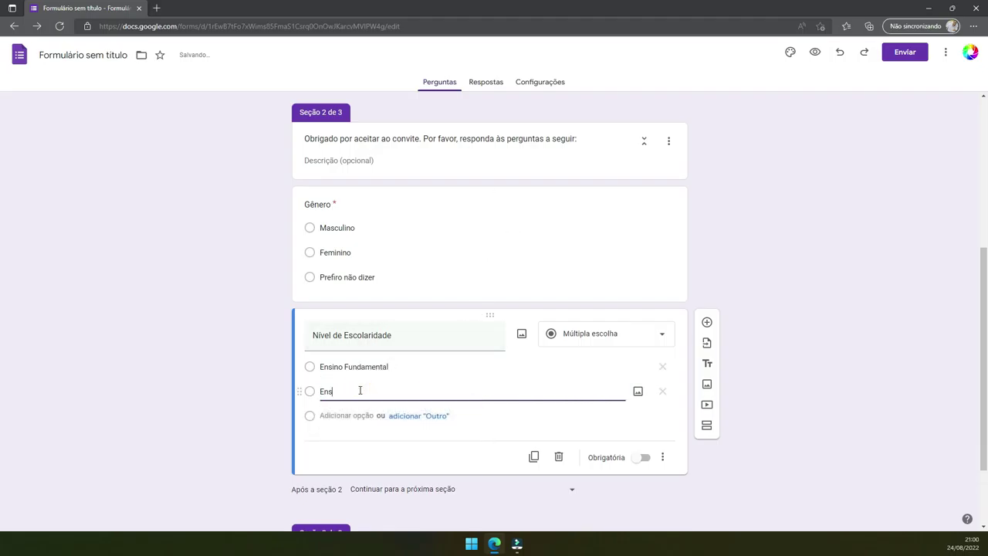
{"action": "type", "text": "ino Médio"}
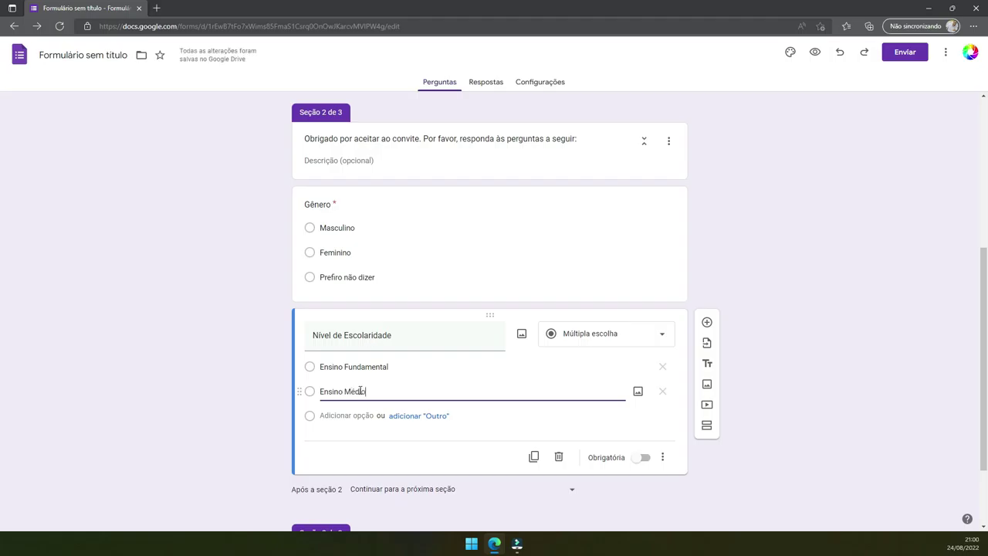
{"action": "left_click", "coordinate": [345, 416]}
{"action": "type", "text": "Ensino "}
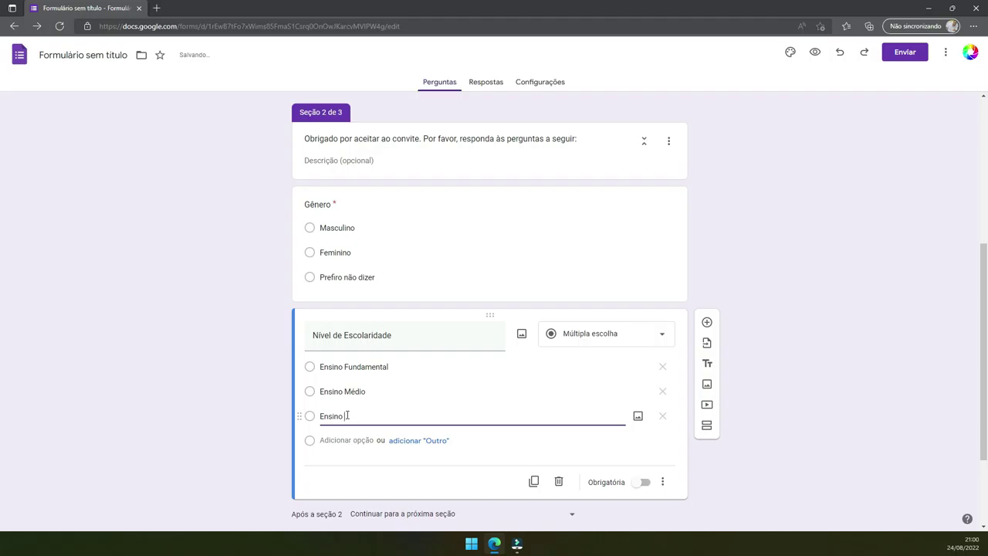
{"action": "type", "text": "Superior"}
- Add 'Prefiro não dizer' to Gênero, add option Outros, and make Nível de Escolaridade required
{"action": "left_click", "coordinate": [367, 275]}
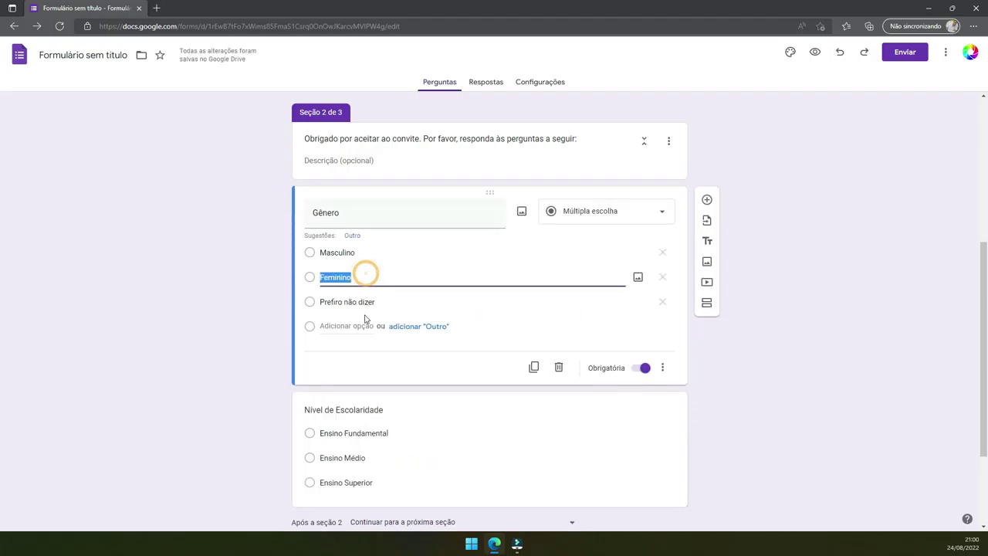
{"action": "left_click", "coordinate": [363, 302]}
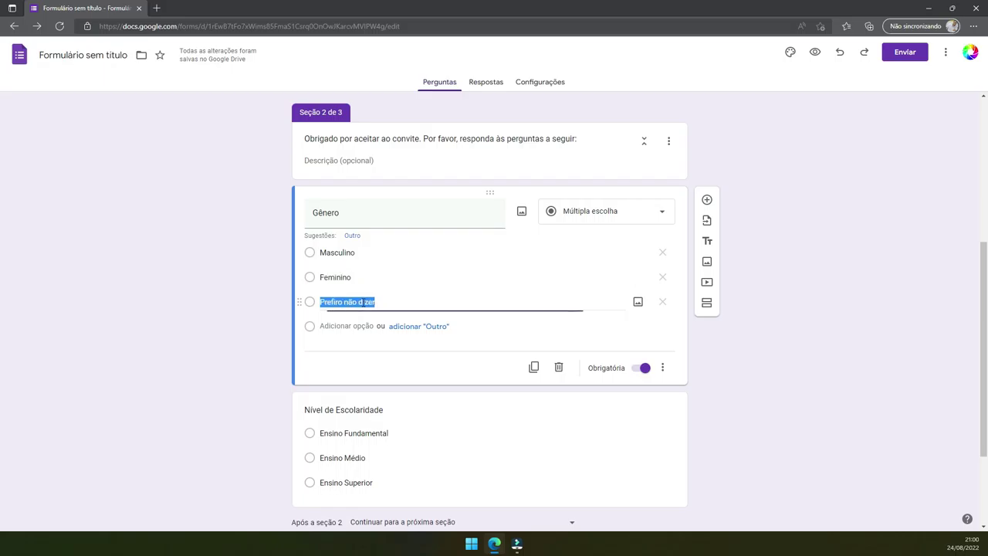
{"action": "scroll", "coordinate": [371, 356], "scroll_direction": "down", "scroll_amount": 2}
{"action": "left_click", "coordinate": [382, 345]}
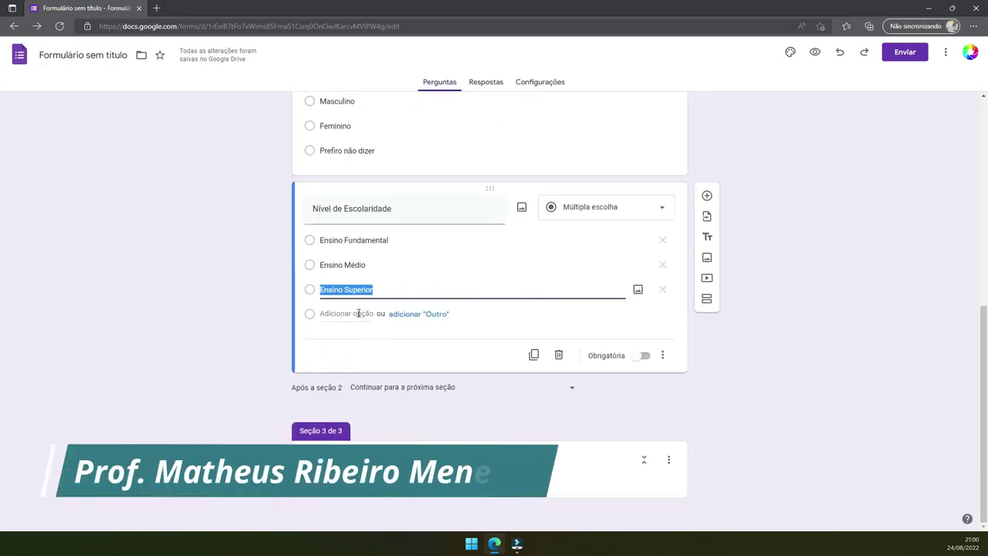
{"action": "left_click", "coordinate": [360, 314]}
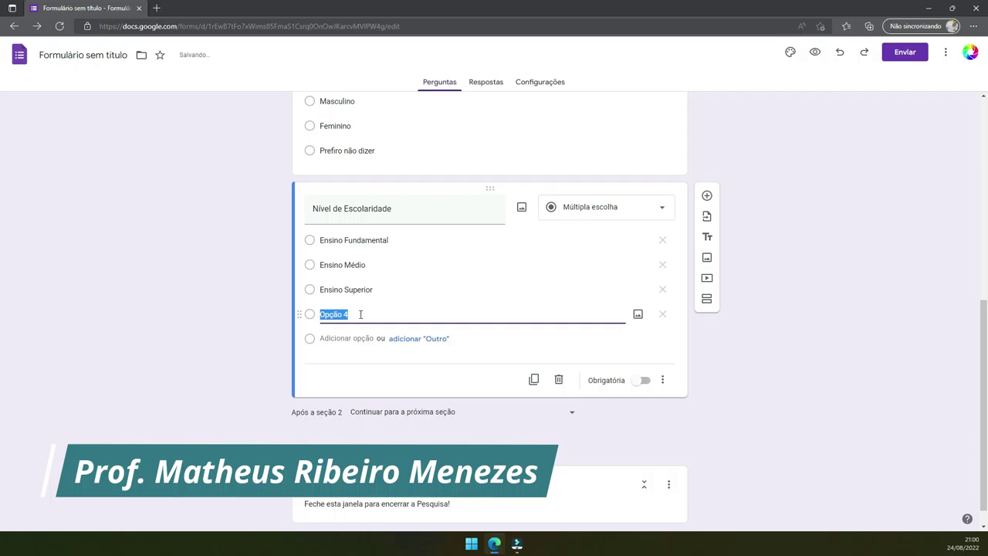
{"action": "type", "text": "Outr"}
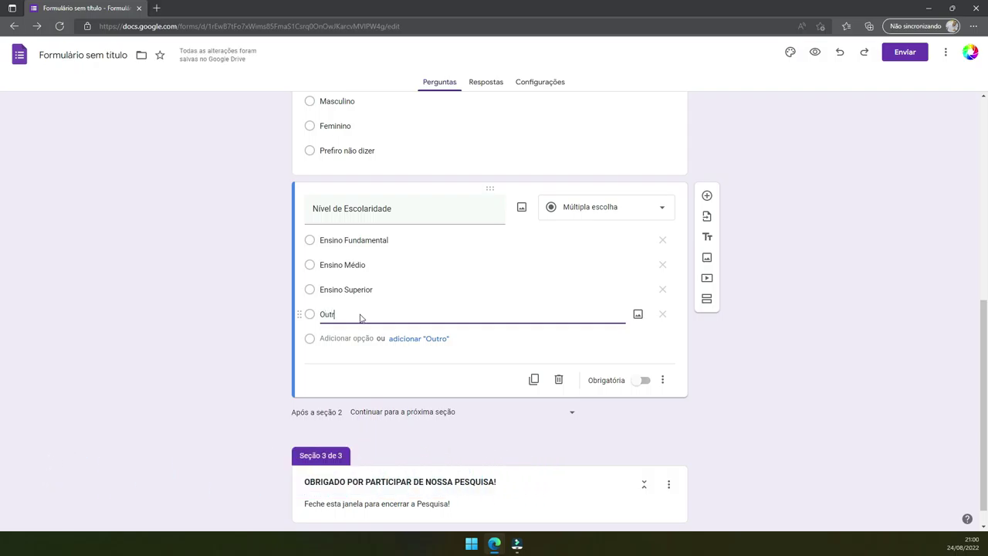
{"action": "type", "text": "os"}
{"action": "left_click", "coordinate": [641, 380]}
{"action": "left_click", "coordinate": [613, 156]}
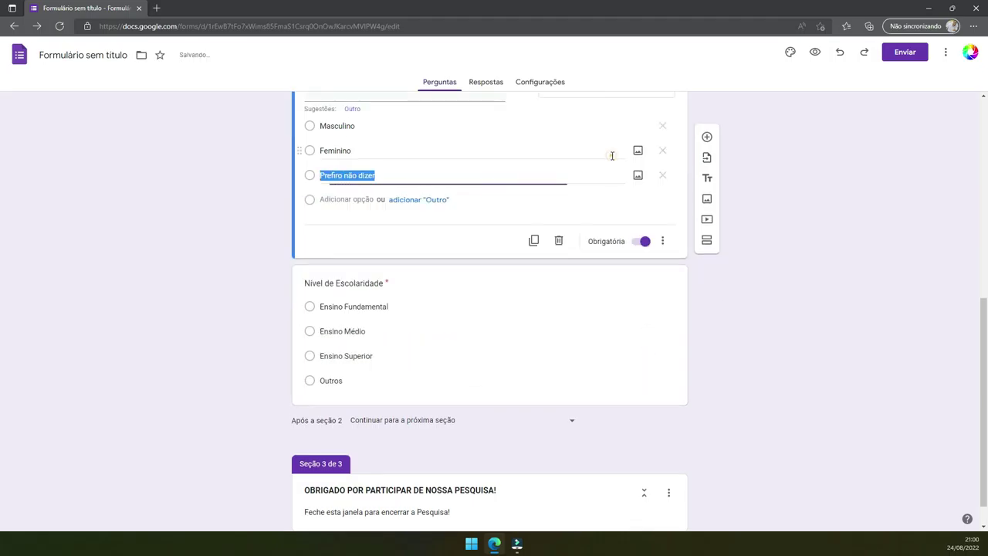
{"action": "scroll", "coordinate": [633, 286], "scroll_direction": "down", "scroll_amount": 1}
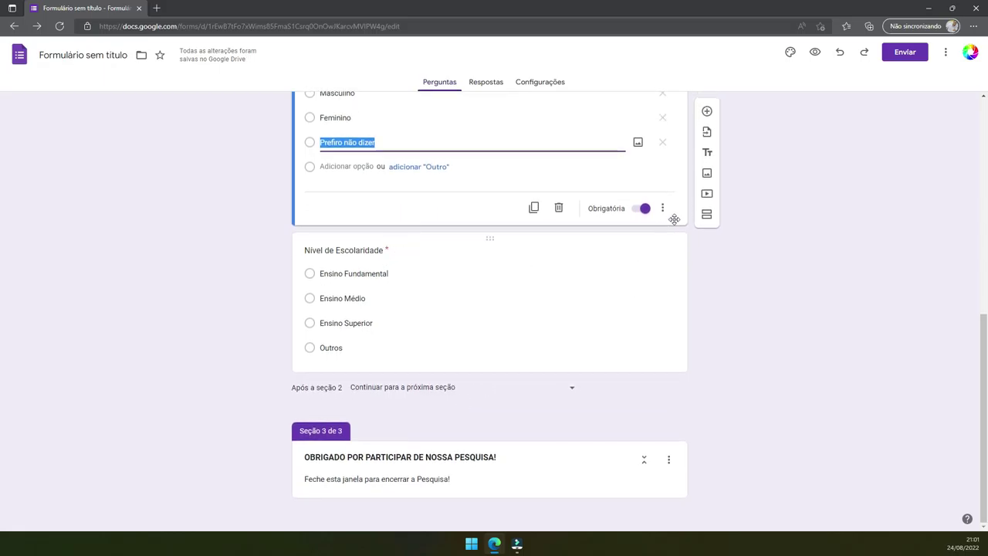
{"action": "left_click", "coordinate": [706, 112]}
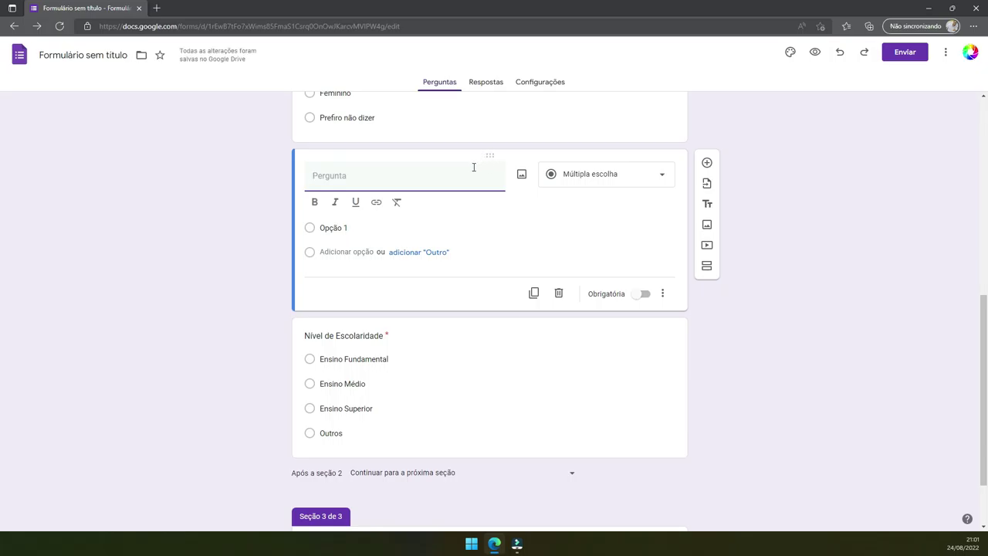
- Move the new question below Nível de Escolaridade, title it 'Ocupação', and make it multiple choice
{"action": "mouse_move", "coordinate": [488, 164]}
{"action": "left_mouse_down"}
{"action": "mouse_move", "coordinate": [461, 384]}
{"action": "mouse_move", "coordinate": [461, 368]}
{"action": "left_mouse_up"}
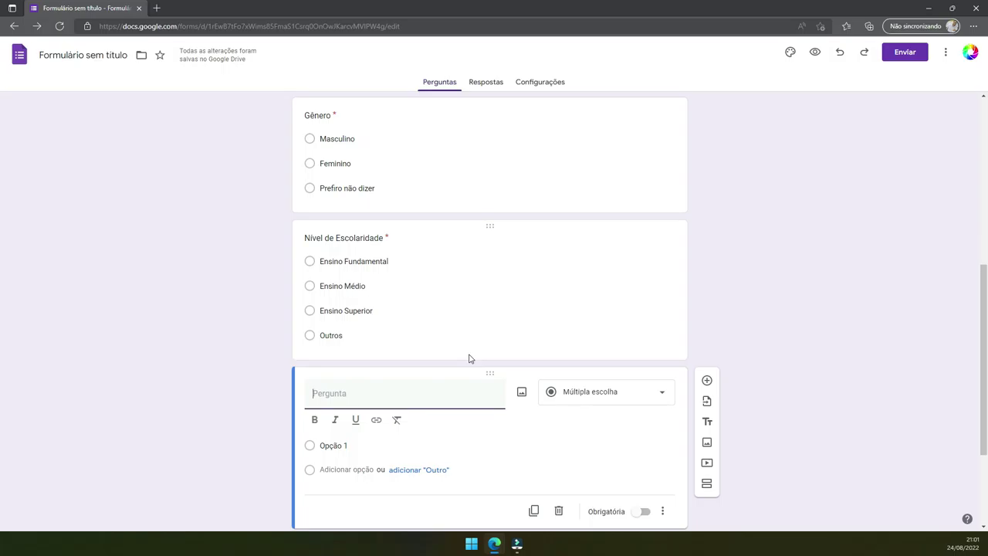
{"action": "left_click", "coordinate": [352, 397]}
{"action": "type", "text": "Ocup"}
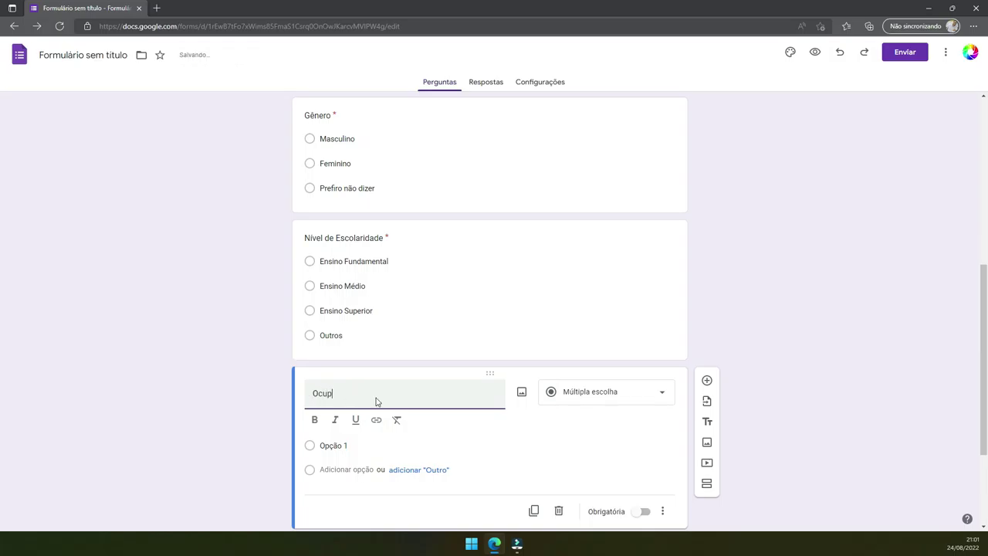
{"action": "type", "text": "ação"}
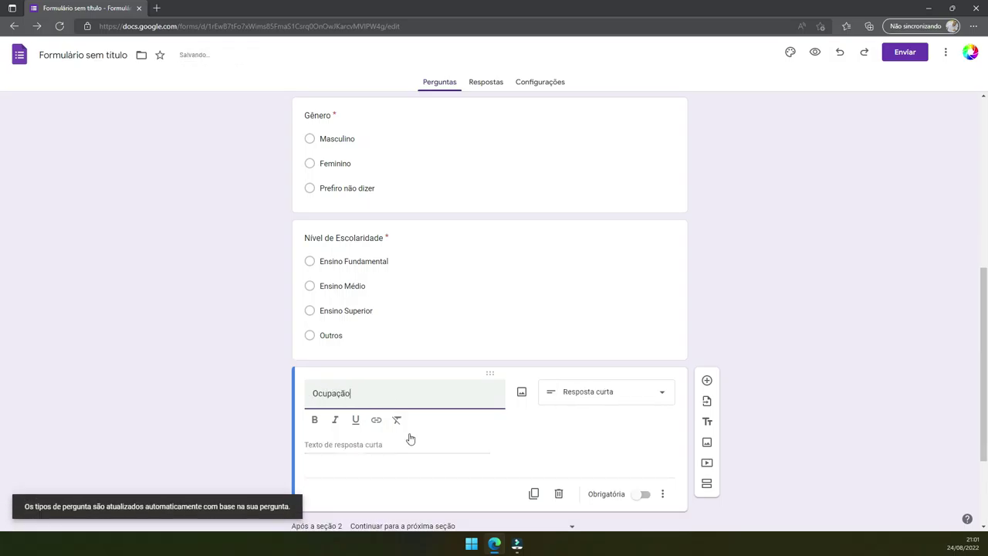
{"action": "scroll", "coordinate": [402, 432], "scroll_direction": "down", "scroll_amount": 2}
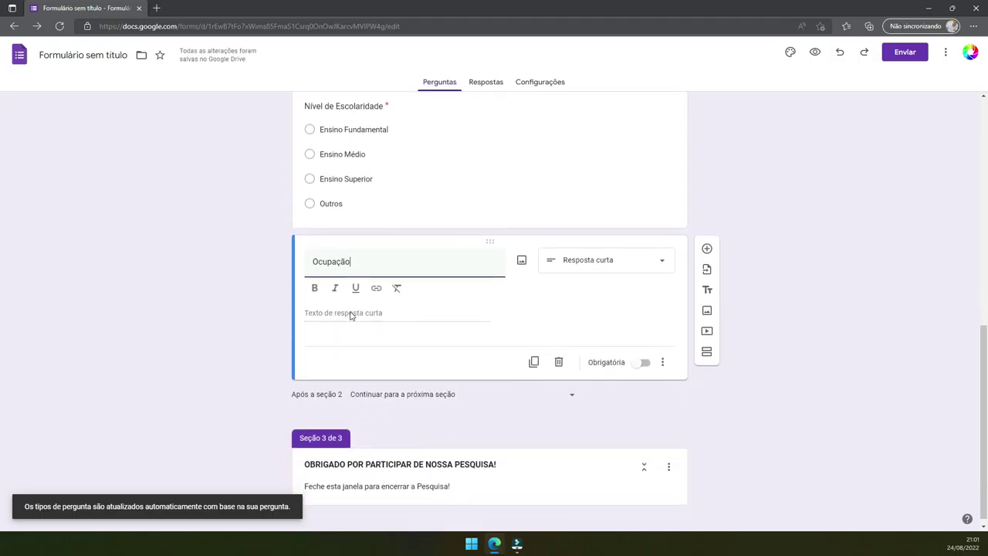
{"action": "left_click", "coordinate": [577, 270]}
{"action": "left_click", "coordinate": [575, 267]}
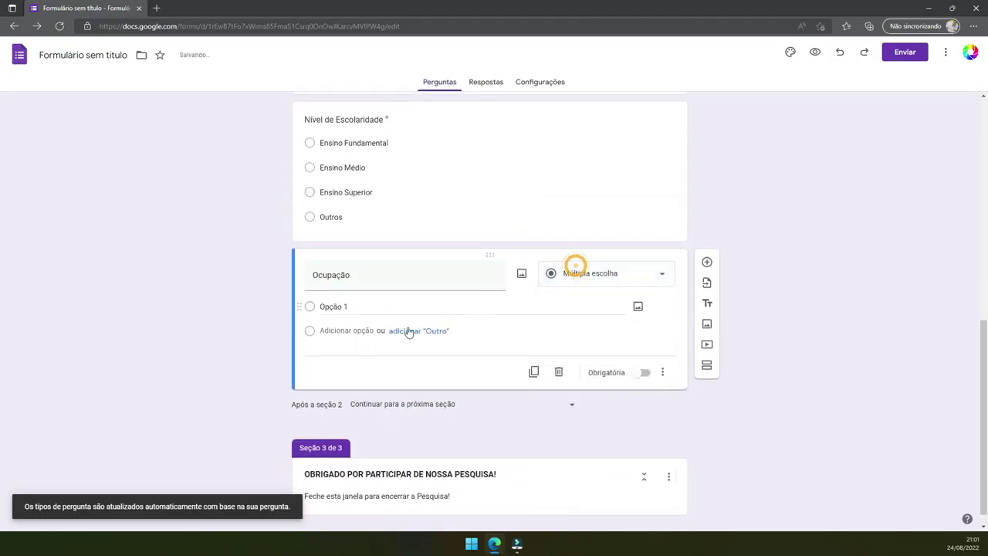
- Give Ocupação options Estudante, Empregado Público, Empregado Privado, Profissional Autônomo and Desempregado
{"action": "left_click", "coordinate": [367, 304]}
{"action": "type", "text": "Estudante"}
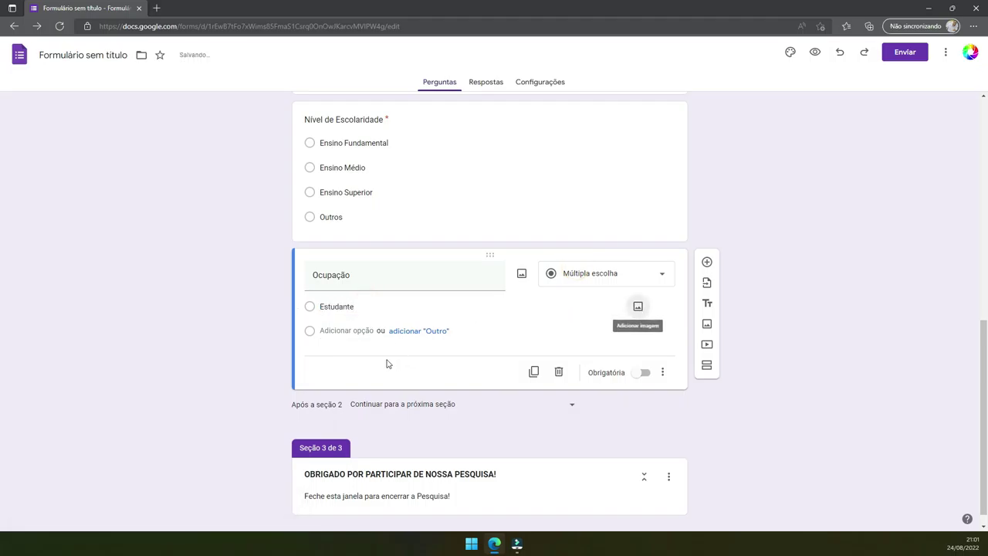
{"action": "left_click", "coordinate": [351, 330]}
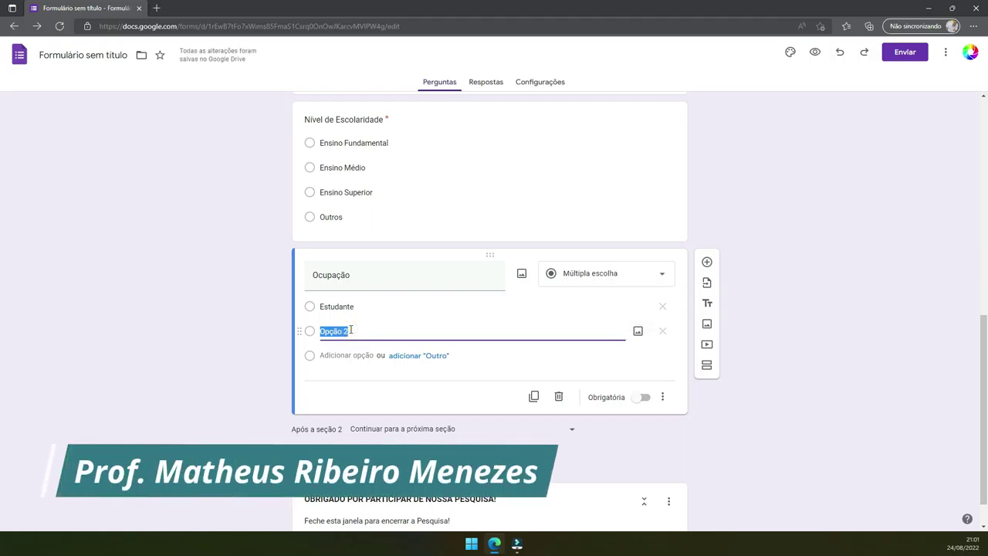
{"action": "type", "text": "Empregado Público"}
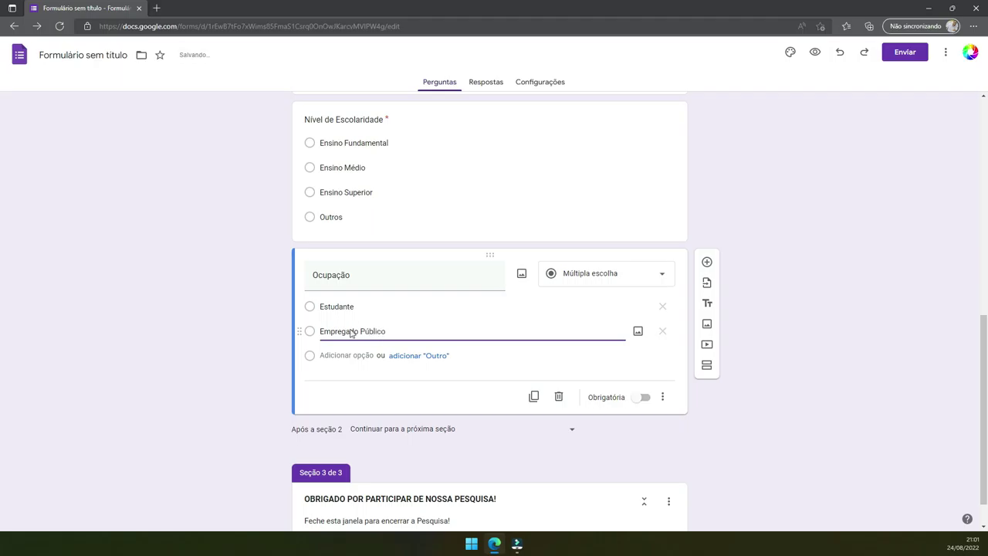
{"action": "left_click", "coordinate": [349, 355]}
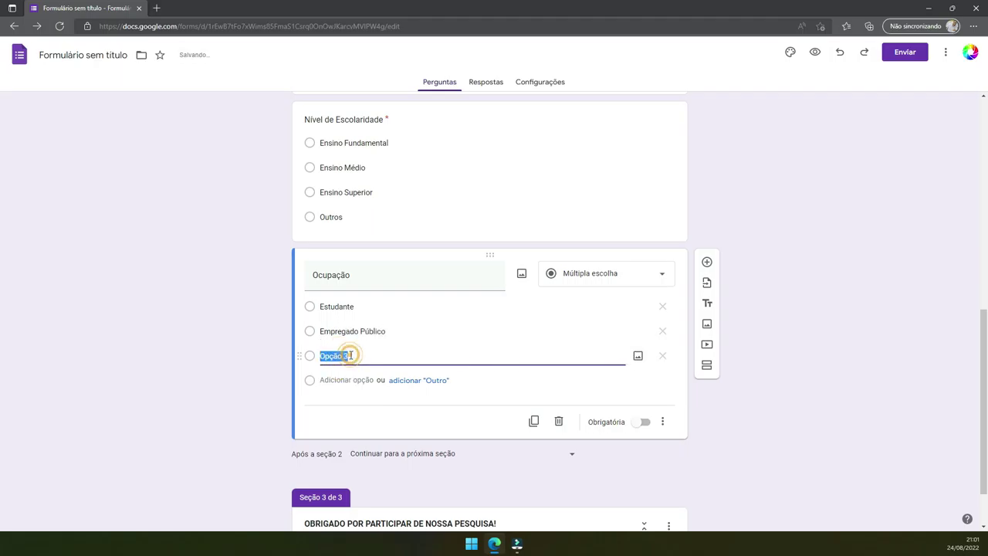
{"action": "type", "text": "Empregado Privado"}
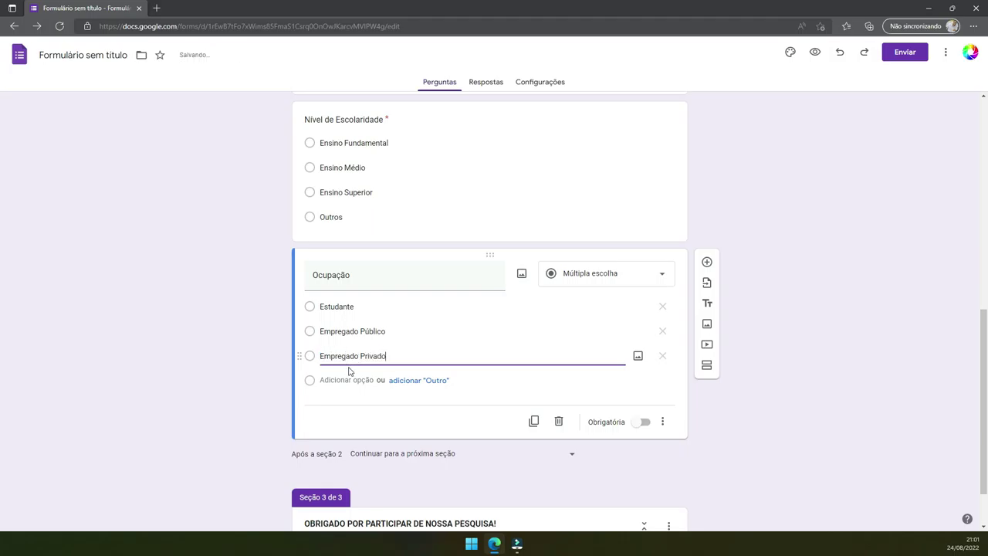
{"action": "left_click", "coordinate": [348, 379]}
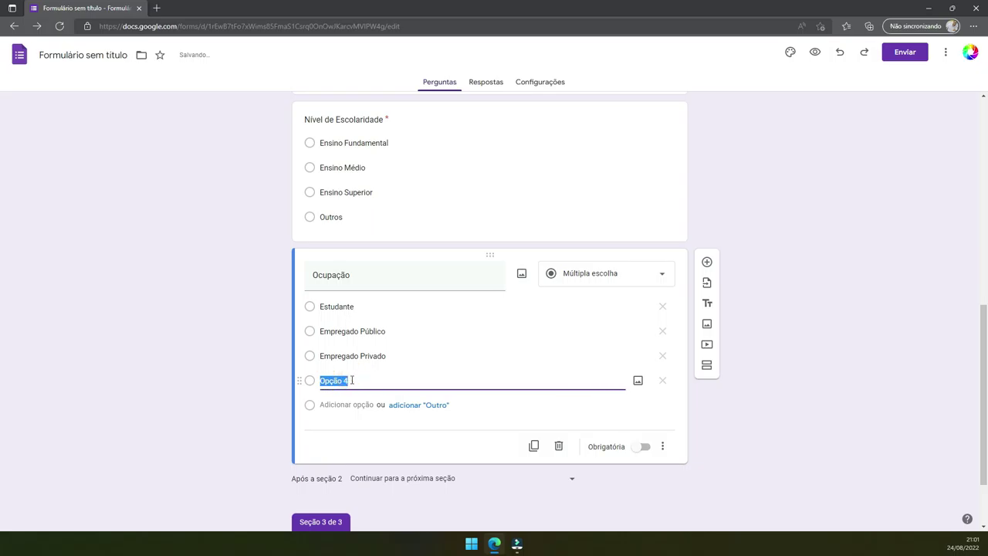
{"action": "type", "text": "Profissiona"}
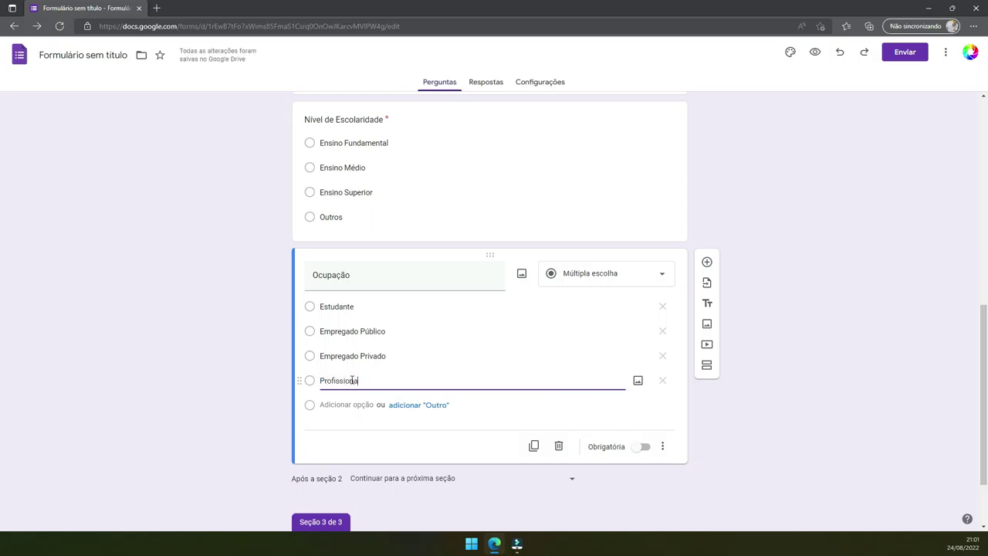
{"action": "type", "text": "l Autônomo"}
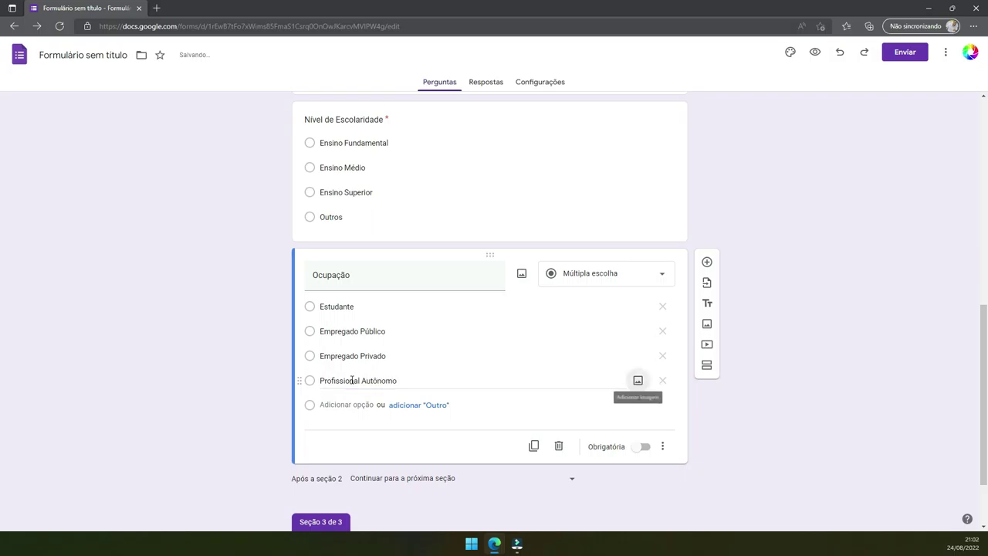
{"action": "left_click", "coordinate": [355, 404]}
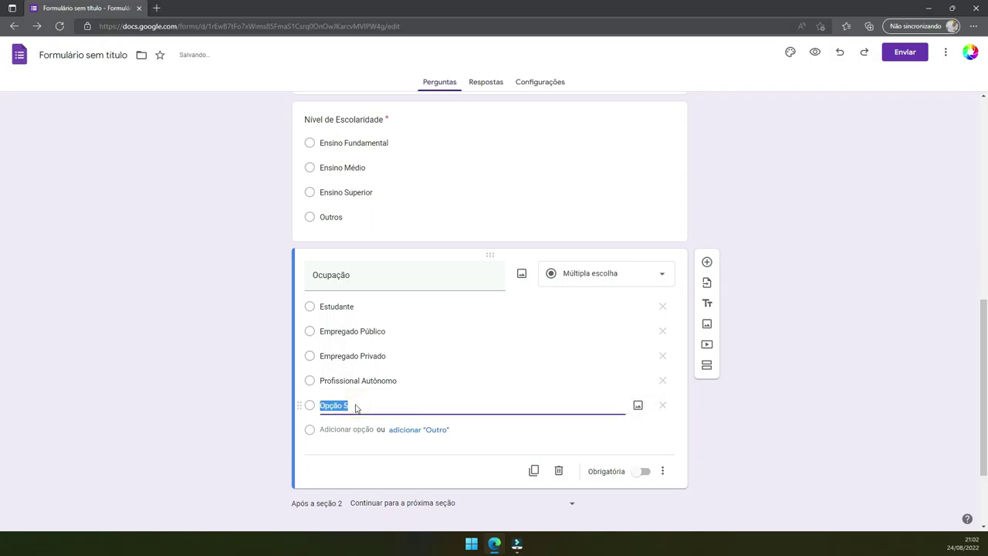
{"action": "type", "text": "Desempregado"}
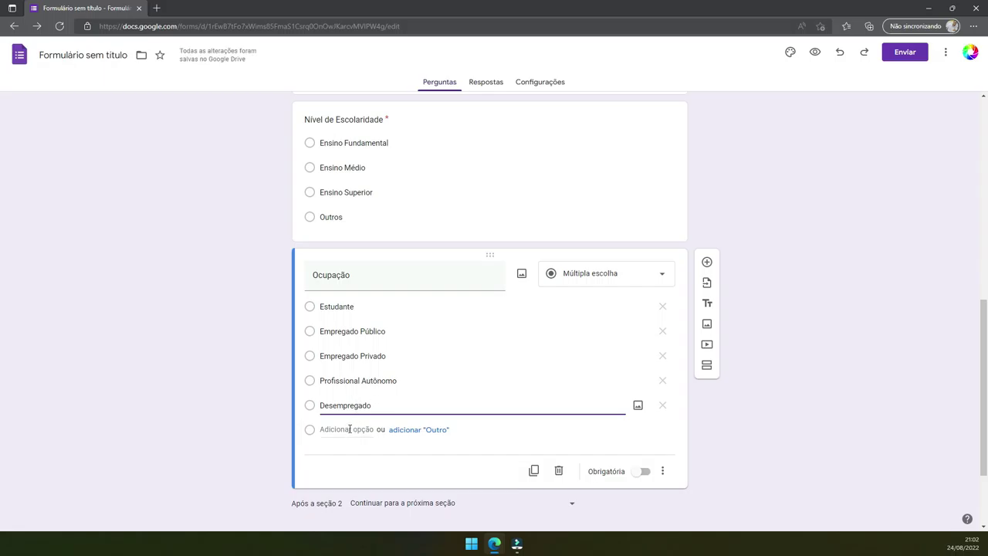
- Add a new question and drag it to the start of section 2, above Gênero
{"action": "scroll", "coordinate": [443, 396], "scroll_direction": "down", "scroll_amount": 1}
{"action": "scroll", "coordinate": [435, 386], "scroll_direction": "up", "scroll_amount": 5}
{"action": "scroll", "coordinate": [435, 386], "scroll_direction": "up", "scroll_amount": 1}
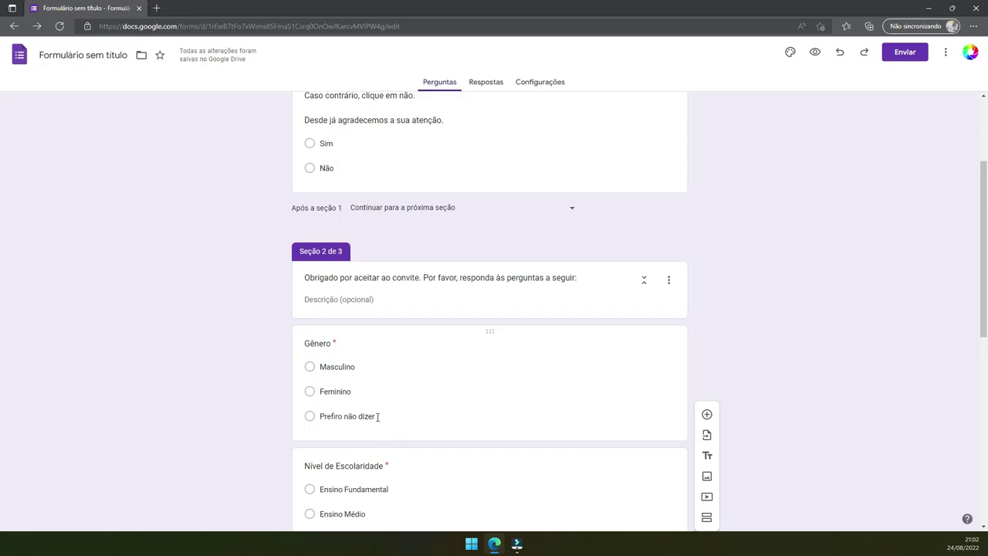
{"action": "scroll", "coordinate": [378, 417], "scroll_direction": "down", "scroll_amount": 5}
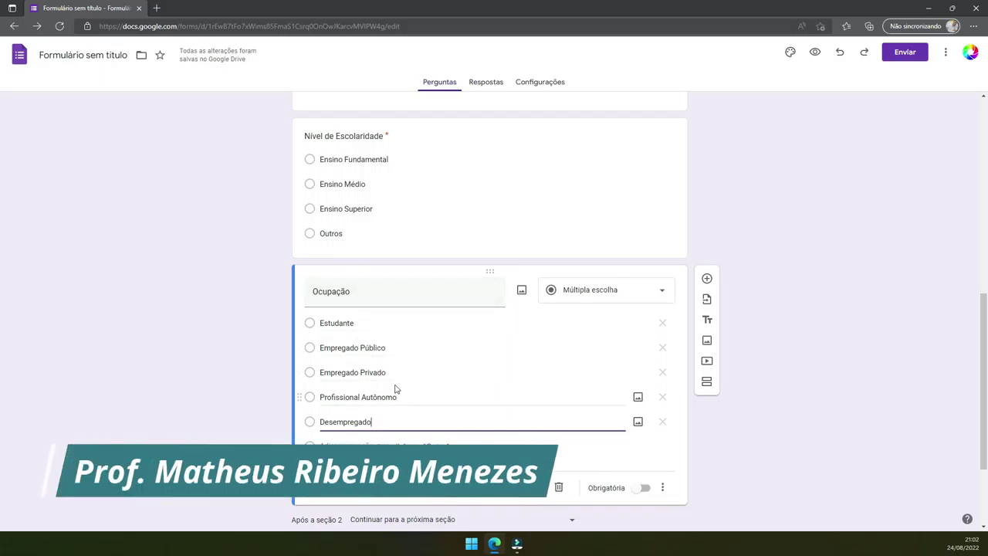
{"action": "scroll", "coordinate": [396, 388], "scroll_direction": "up", "scroll_amount": 5}
{"action": "scroll", "coordinate": [395, 386], "scroll_direction": "down", "scroll_amount": 4}
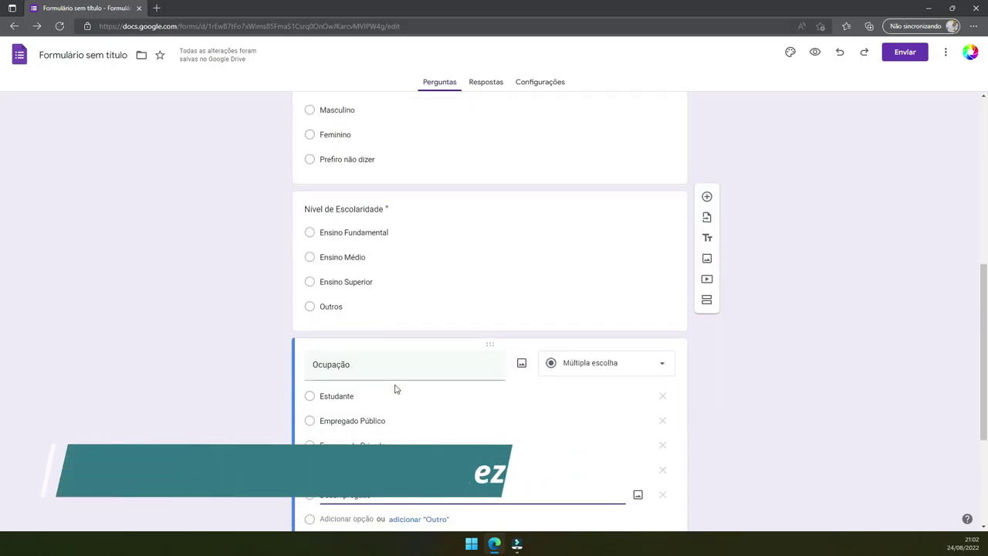
{"action": "scroll", "coordinate": [394, 383], "scroll_direction": "up", "scroll_amount": 3}
{"action": "scroll", "coordinate": [394, 388], "scroll_direction": "up", "scroll_amount": 3}
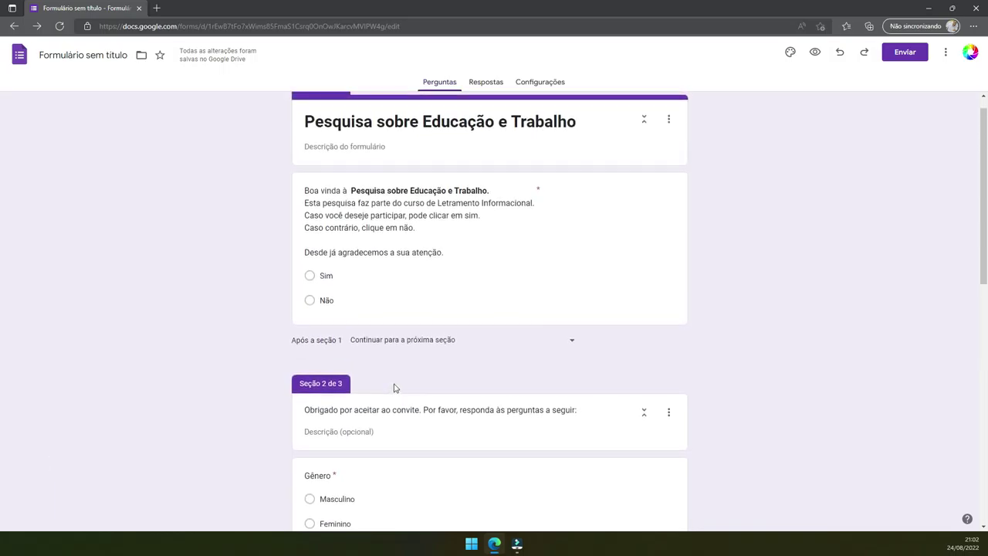
{"action": "scroll", "coordinate": [393, 380], "scroll_direction": "down", "scroll_amount": 1}
{"action": "scroll", "coordinate": [382, 340], "scroll_direction": "down", "scroll_amount": 2}
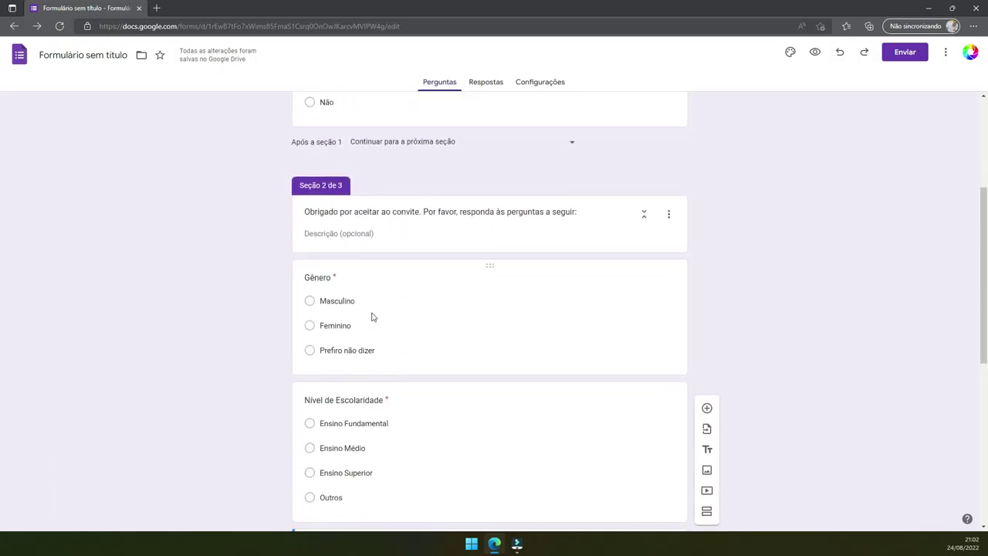
{"action": "left_click", "coordinate": [706, 414]}
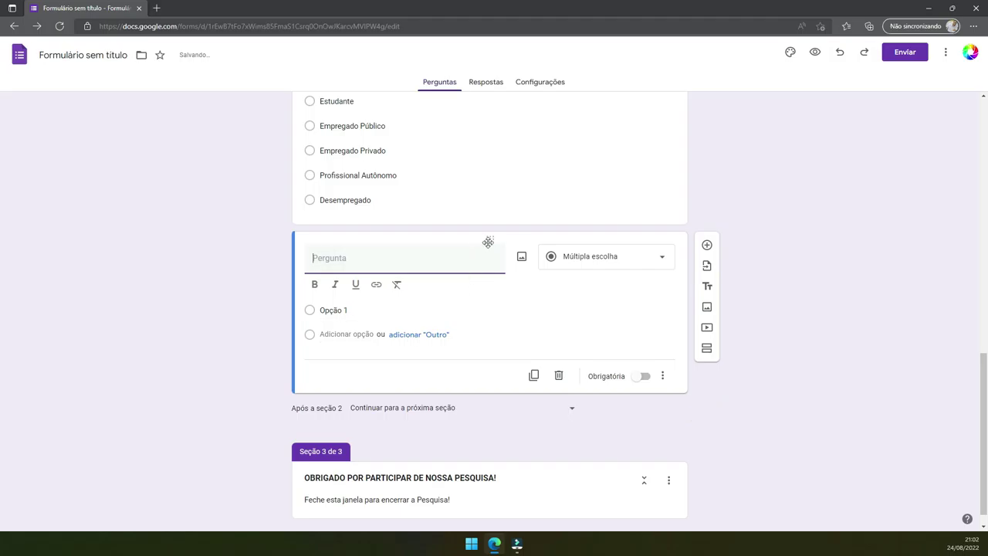
{"action": "mouse_move", "coordinate": [488, 241]}
{"action": "left_mouse_down"}
{"action": "mouse_move", "coordinate": [505, 159]}
{"action": "mouse_move", "coordinate": [474, 341]}
{"action": "left_mouse_up"}
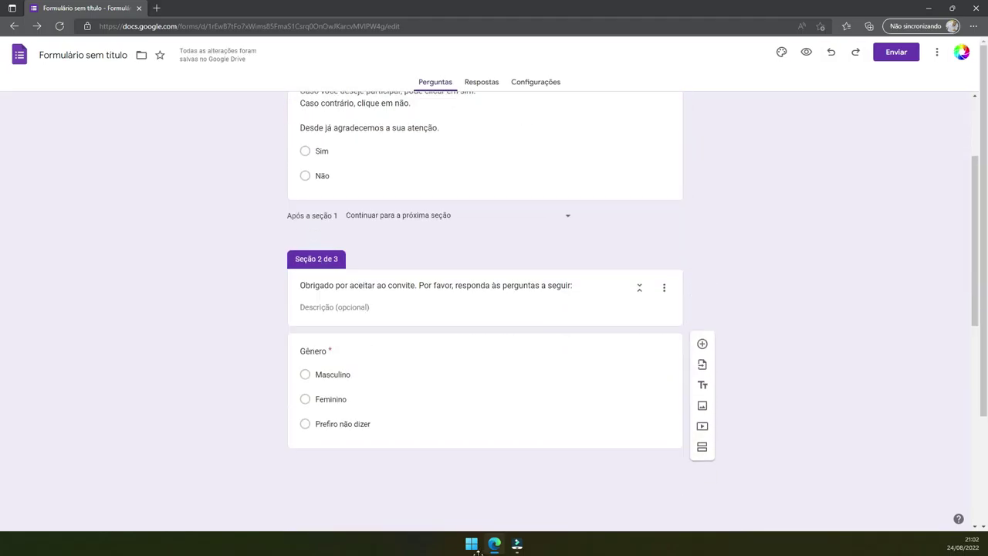
{"action": "left_click_drag", "start_coordinate": [474, 340], "coordinate": [476, 232]}
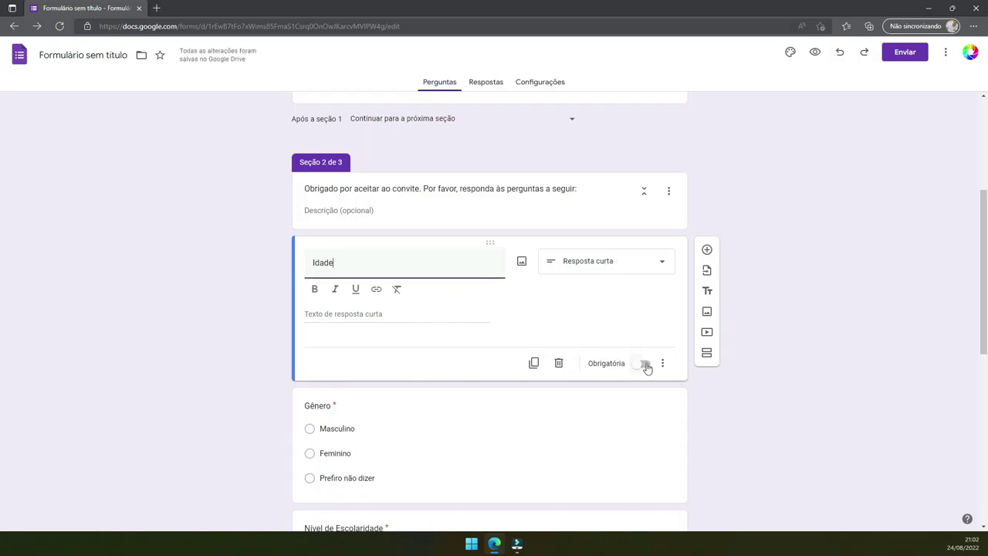
- Make the short-answer Idade question required
{"action": "left_click", "coordinate": [645, 363]}
{"action": "scroll", "coordinate": [592, 367], "scroll_direction": "down", "scroll_amount": 3}
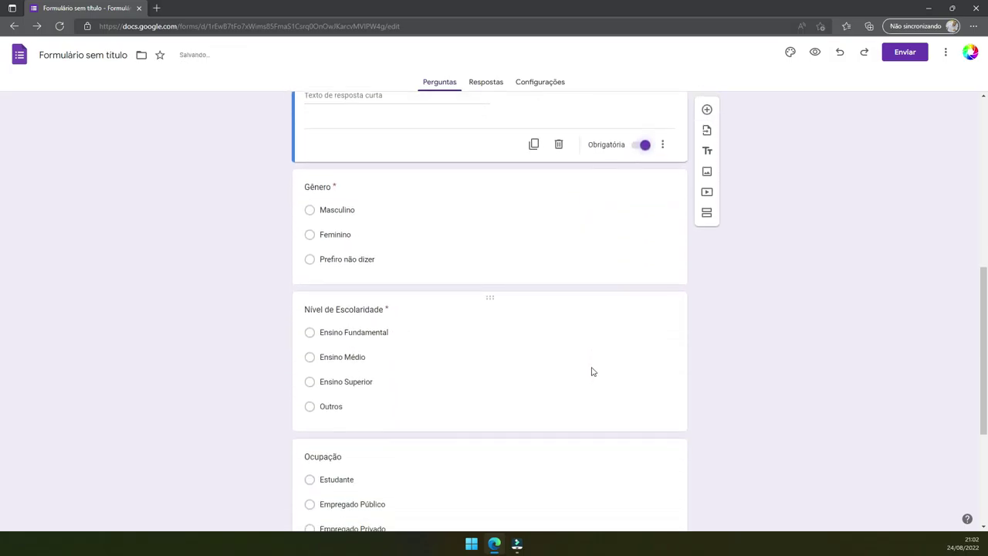
{"action": "scroll", "coordinate": [591, 370], "scroll_direction": "down", "scroll_amount": 3}
{"action": "scroll", "coordinate": [596, 364], "scroll_direction": "up", "scroll_amount": 3}
{"action": "scroll", "coordinate": [598, 363], "scroll_direction": "down", "scroll_amount": 3}
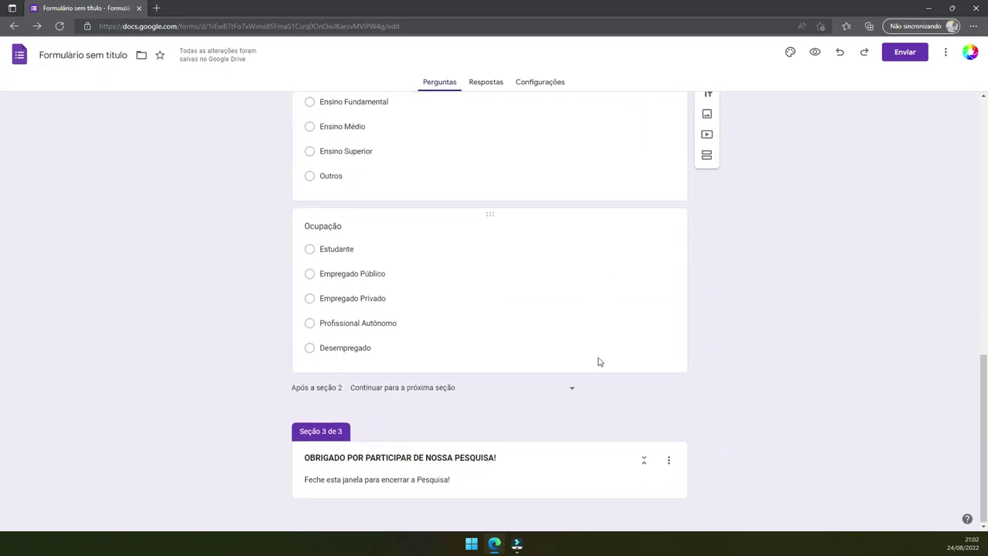
{"action": "scroll", "coordinate": [598, 361], "scroll_direction": "up", "scroll_amount": 4}
{"action": "scroll", "coordinate": [603, 332], "scroll_direction": "up", "scroll_amount": 3}
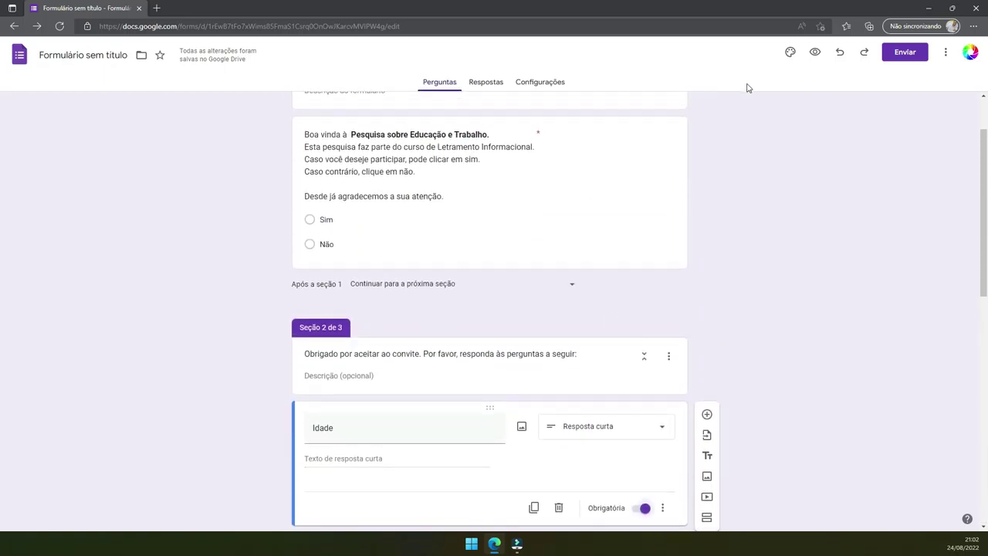
- Preview the survey, check Não's path, then answer Sim to reach section 2's questions
{"action": "left_click", "coordinate": [815, 52]}
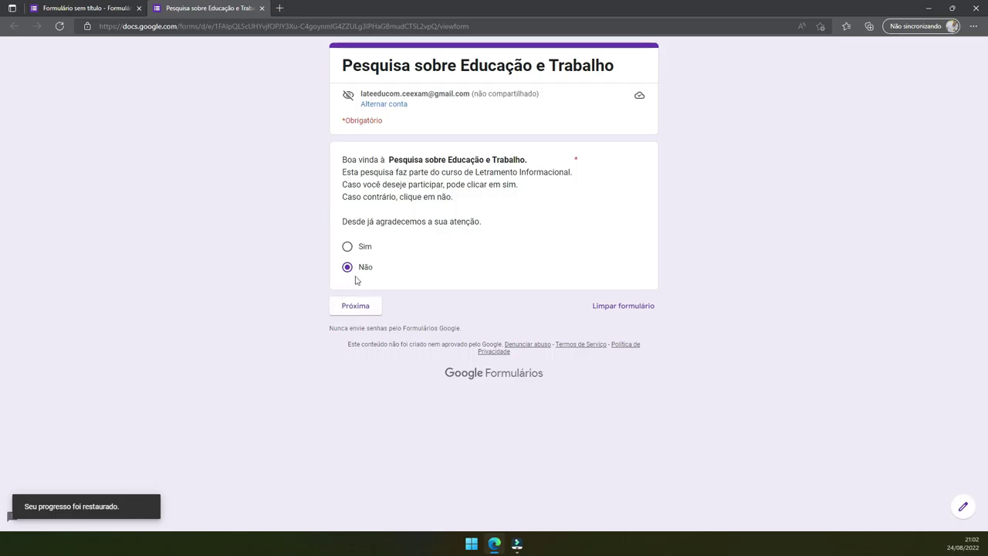
{"action": "left_click", "coordinate": [358, 309]}
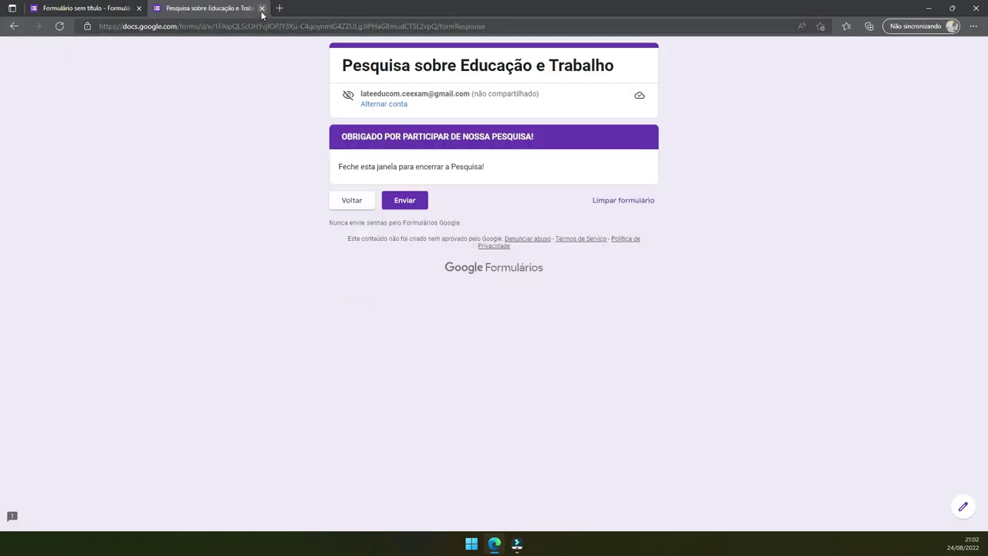
{"action": "left_click", "coordinate": [355, 207]}
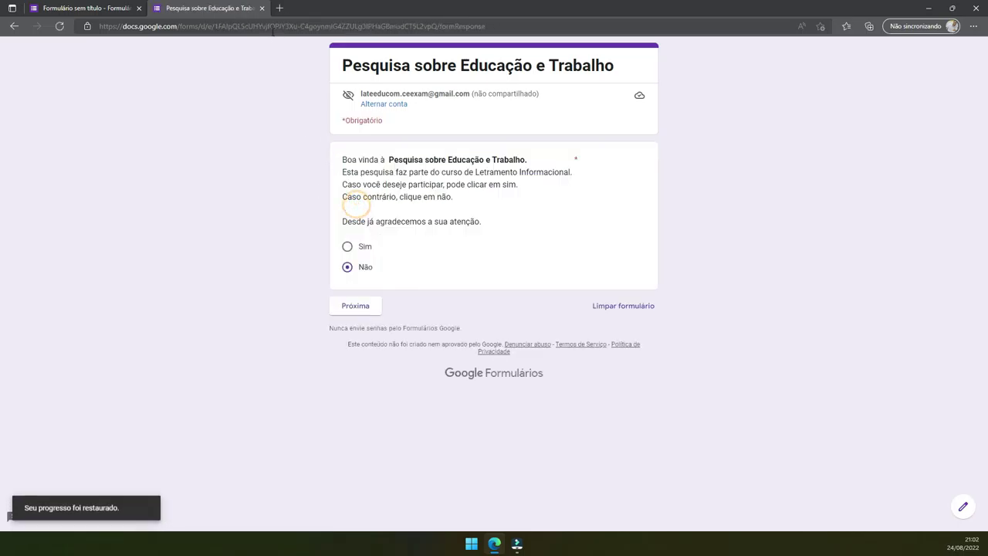
{"action": "left_click", "coordinate": [348, 247]}
{"action": "left_click", "coordinate": [357, 307]}
{"action": "scroll", "coordinate": [453, 270], "scroll_direction": "down", "scroll_amount": 3}
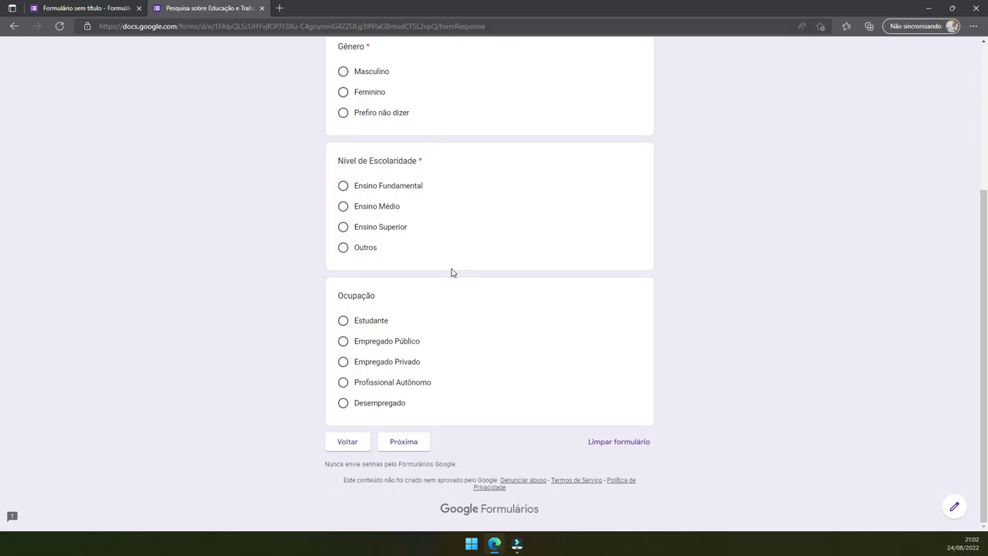
{"action": "scroll", "coordinate": [452, 272], "scroll_direction": "up", "scroll_amount": 3}
{"action": "scroll", "coordinate": [440, 276], "scroll_direction": "down", "scroll_amount": 3}
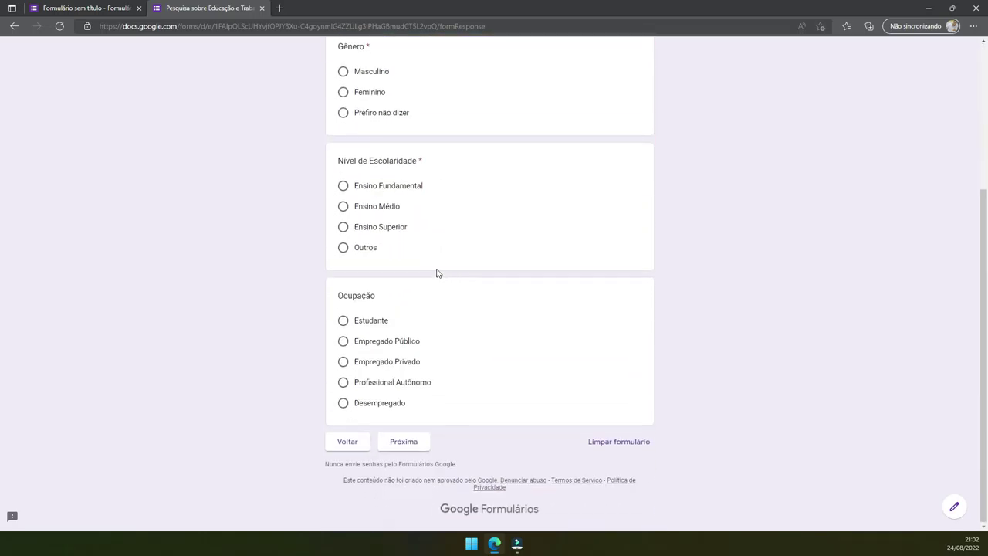
- Copy the survey's shortened (URL curto) share link from the Enviar dialog to the clipboard
{"action": "left_click", "coordinate": [262, 8]}
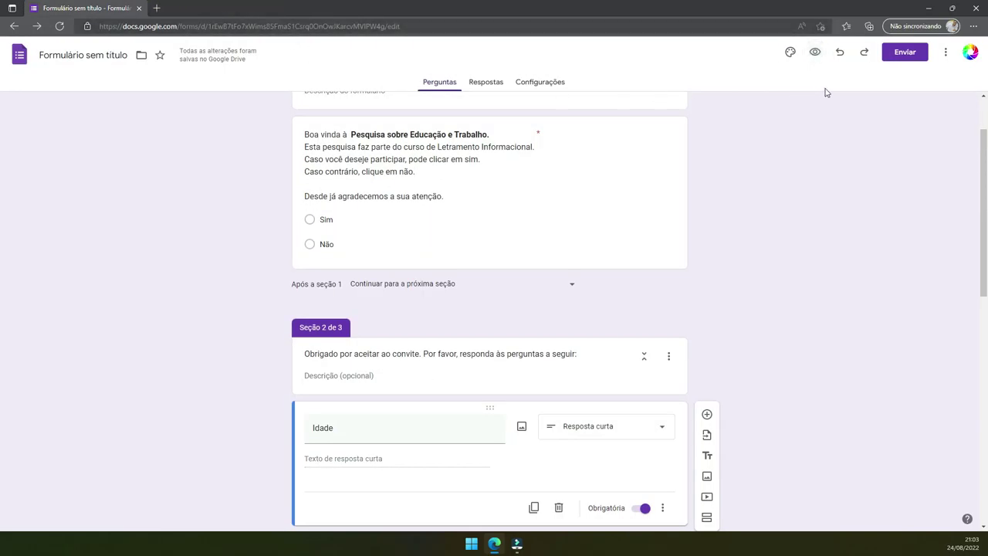
{"action": "left_click", "coordinate": [903, 52]}
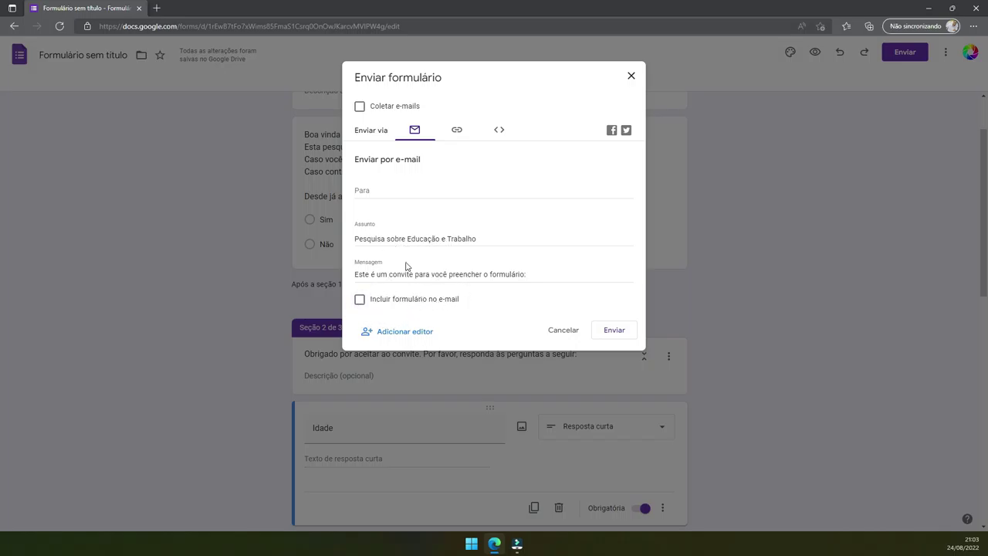
{"action": "left_click", "coordinate": [456, 131]}
{"action": "left_click", "coordinate": [360, 195]}
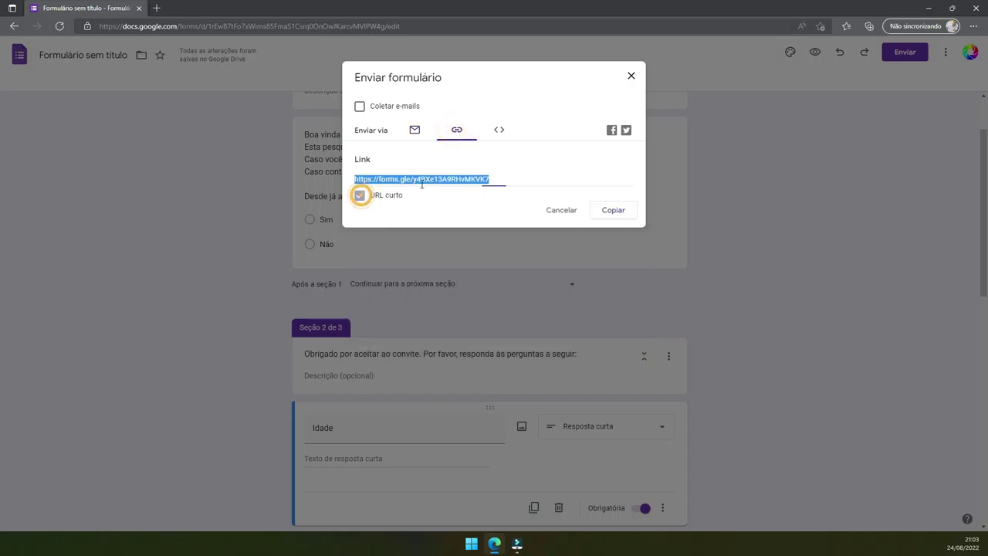
{"action": "left_click", "coordinate": [608, 215]}
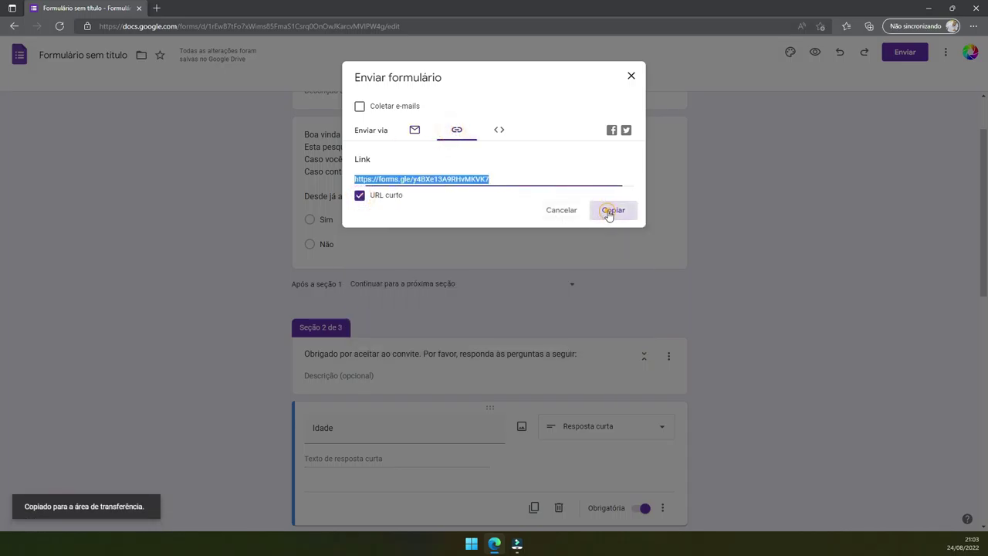
- Close the sharing dialog and scroll through the form in the editor
{"action": "left_click", "coordinate": [632, 77]}
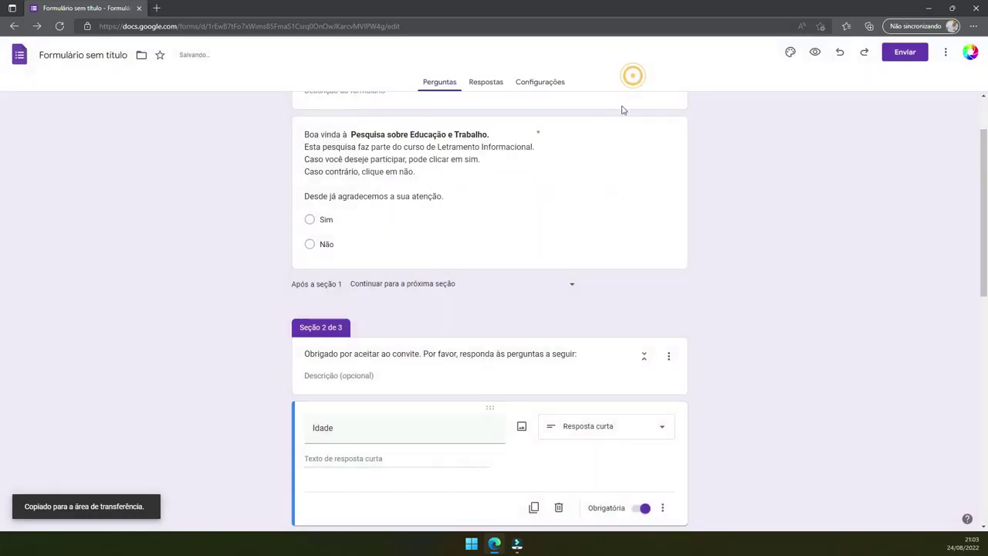
{"action": "scroll", "coordinate": [651, 369], "scroll_direction": "down", "scroll_amount": 6}
{"action": "scroll", "coordinate": [651, 368], "scroll_direction": "down", "scroll_amount": 1}
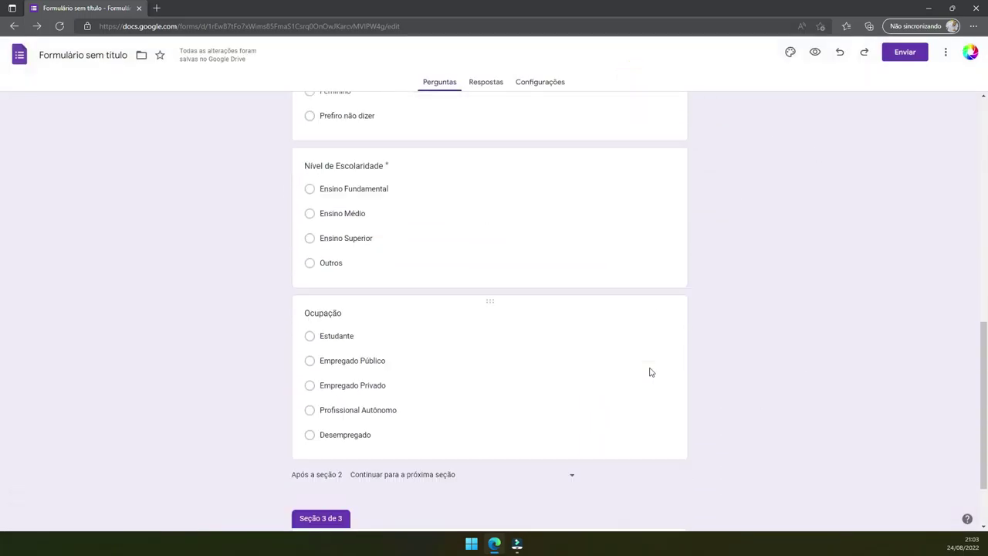
{"action": "scroll", "coordinate": [651, 369], "scroll_direction": "down", "scroll_amount": 2}
{"action": "scroll", "coordinate": [651, 372], "scroll_direction": "up", "scroll_amount": 10}
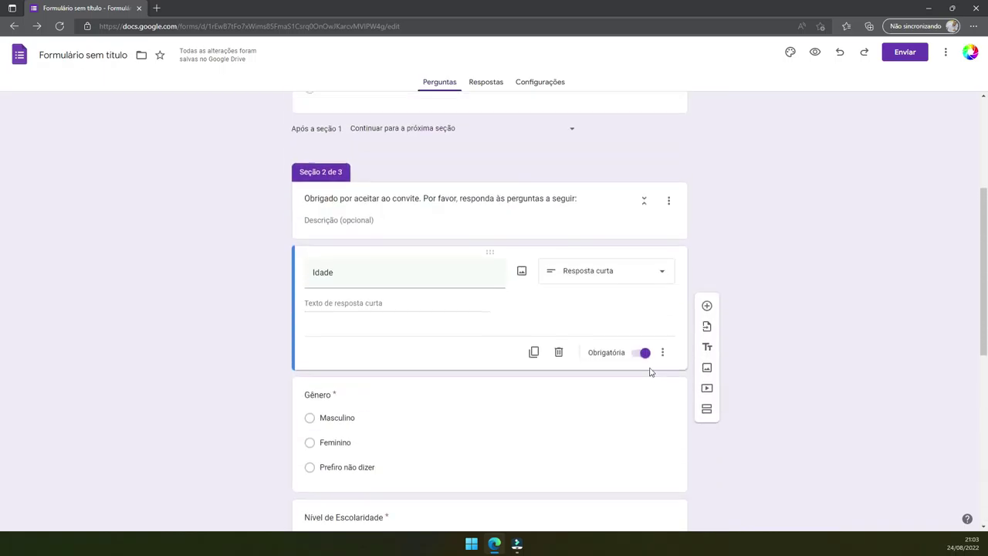
{"action": "scroll", "coordinate": [648, 371], "scroll_direction": "up", "scroll_amount": 3}
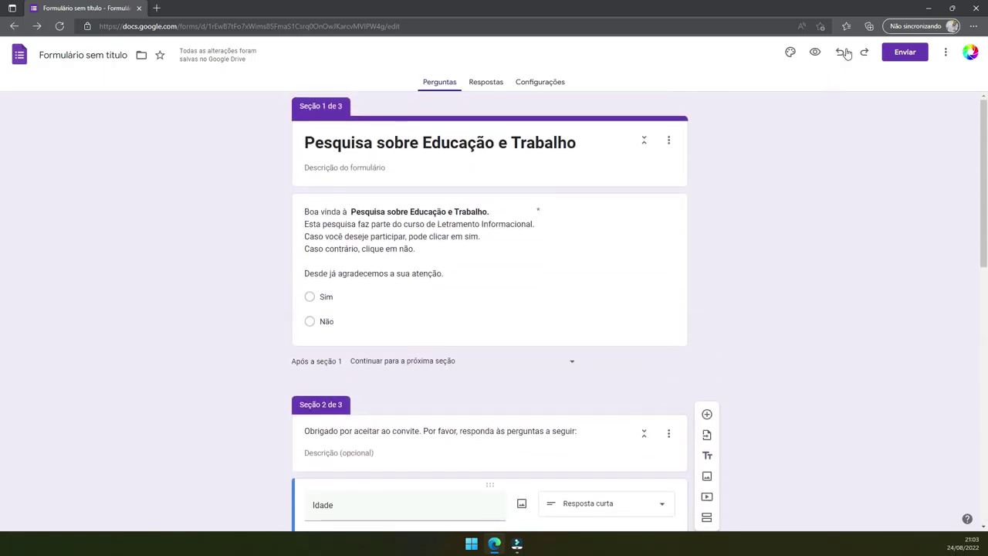
- Paste the forms.gle link into a new Edge InPrivate window and load the survey
{"action": "left_click", "coordinate": [973, 26]}
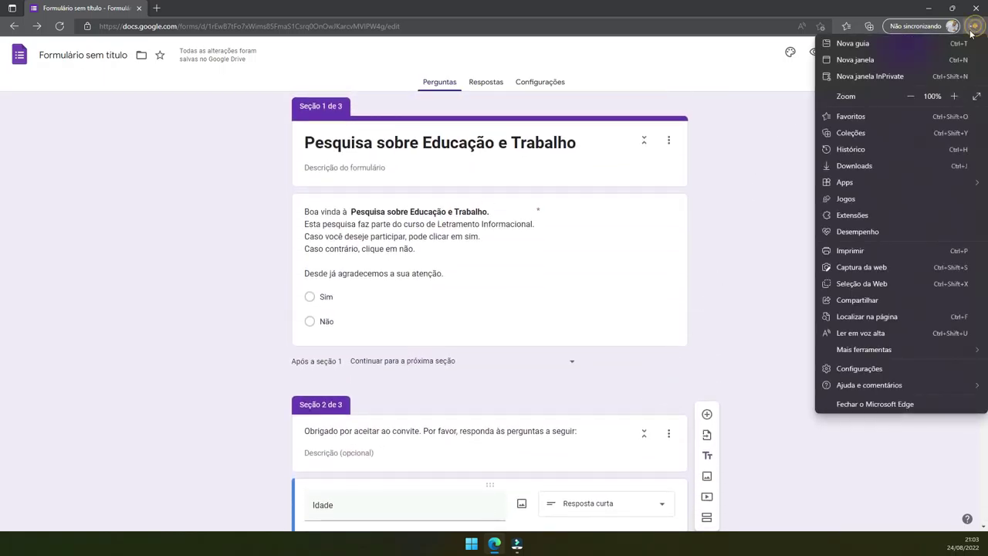
{"action": "left_click", "coordinate": [919, 76]}
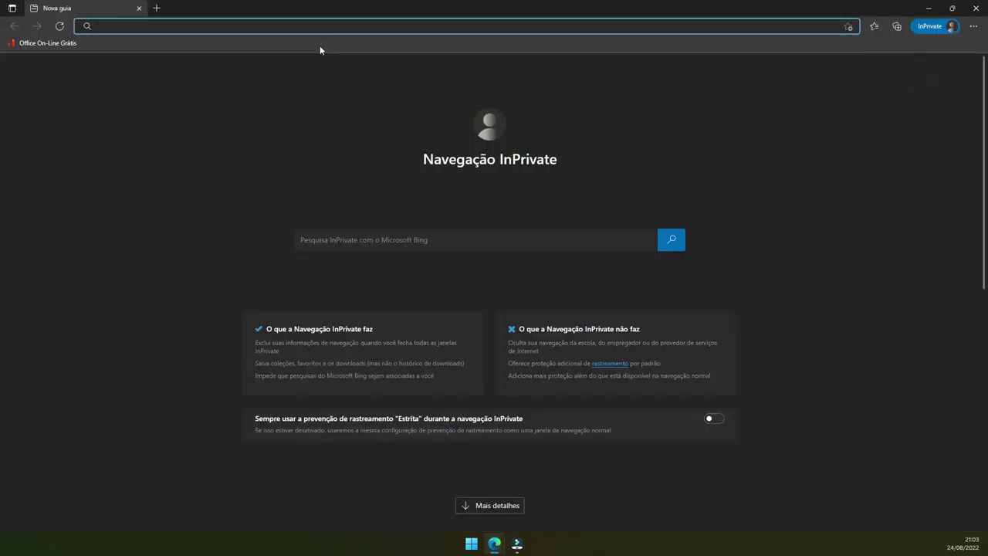
{"action": "type", "text": "https://forms.gle/y4BXe13A9RHvMKVK7"}
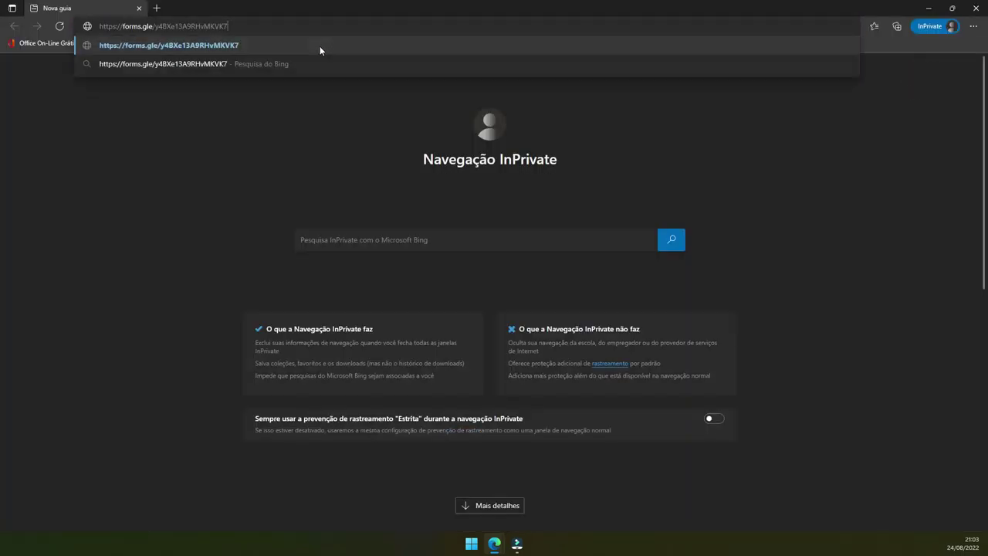
{"action": "key", "text": "Return"}
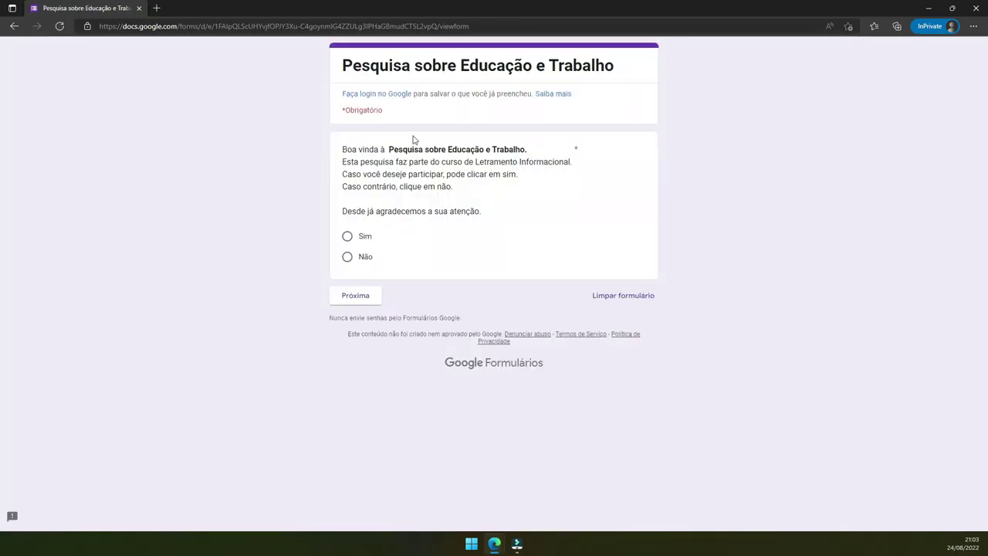
- Submit a response: Sim, age 21, Masculino, Ensino Superior, Empregado Privado
{"action": "left_click", "coordinate": [347, 237]}
{"action": "left_click", "coordinate": [357, 300]}
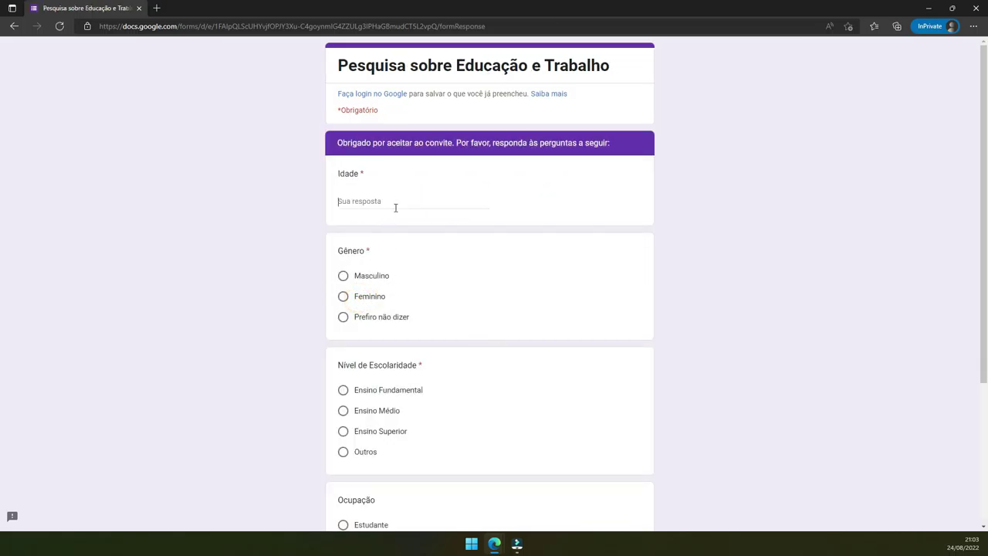
{"action": "left_click", "coordinate": [395, 208]}
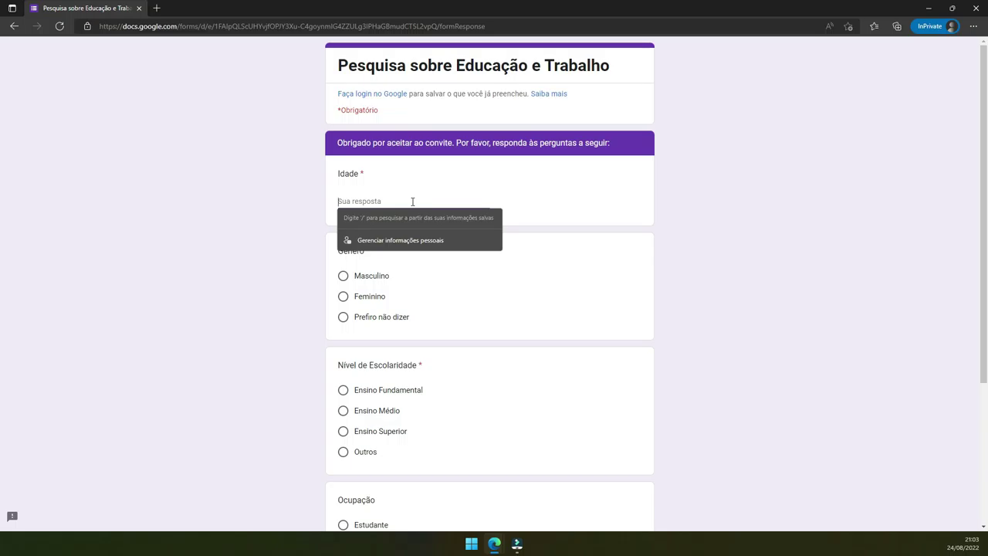
{"action": "type", "text": "21"}
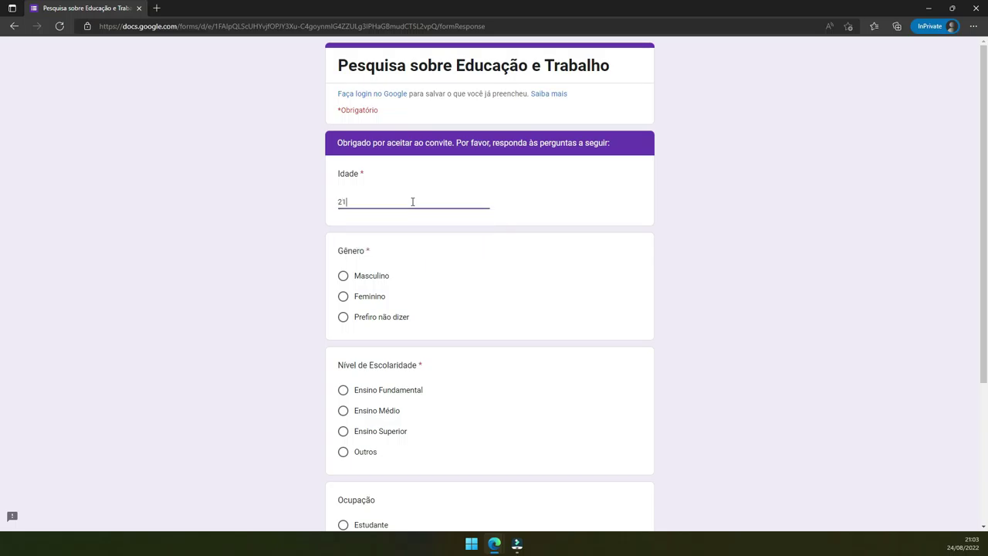
{"action": "left_click", "coordinate": [370, 276]}
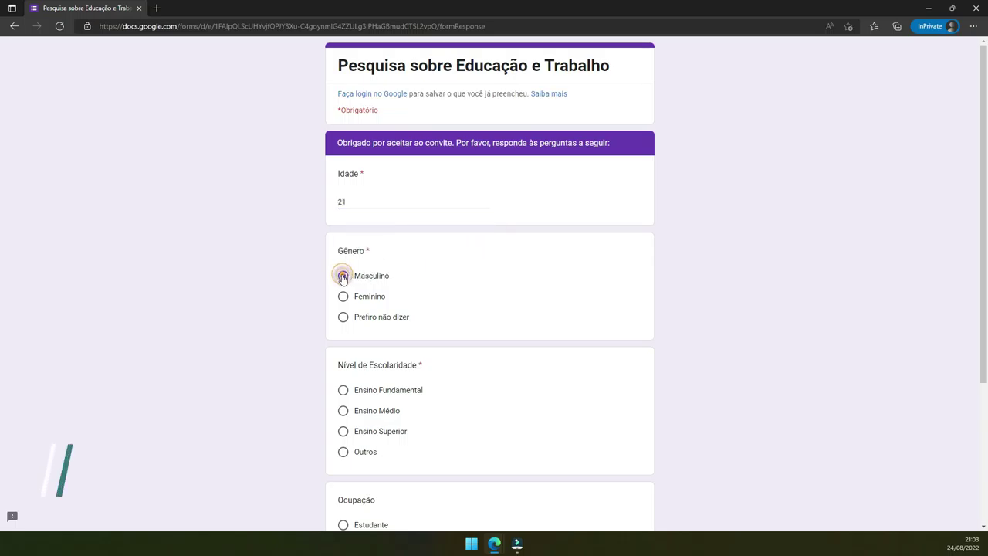
{"action": "scroll", "coordinate": [425, 326], "scroll_direction": "down", "scroll_amount": 1}
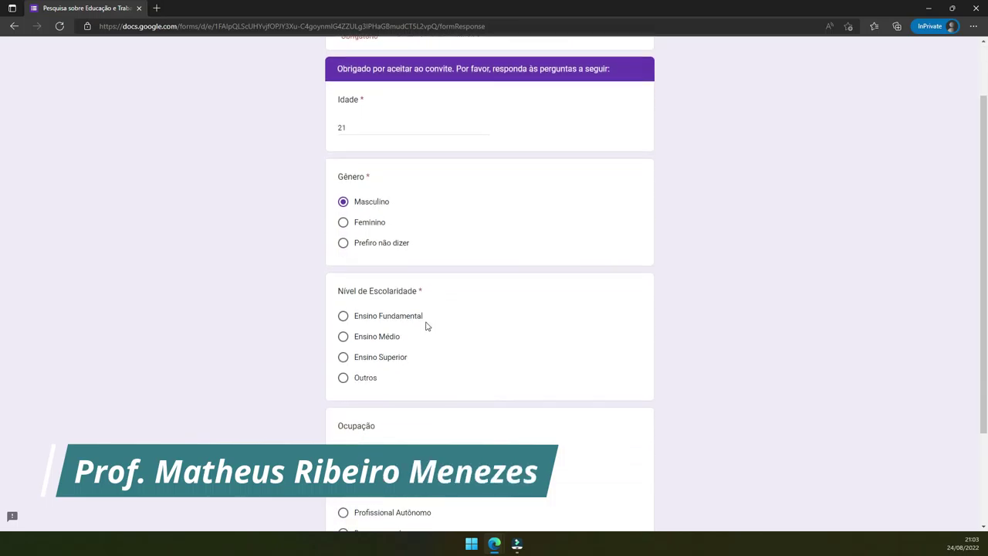
{"action": "left_click", "coordinate": [343, 357]}
{"action": "scroll", "coordinate": [395, 357], "scroll_direction": "down", "scroll_amount": 2}
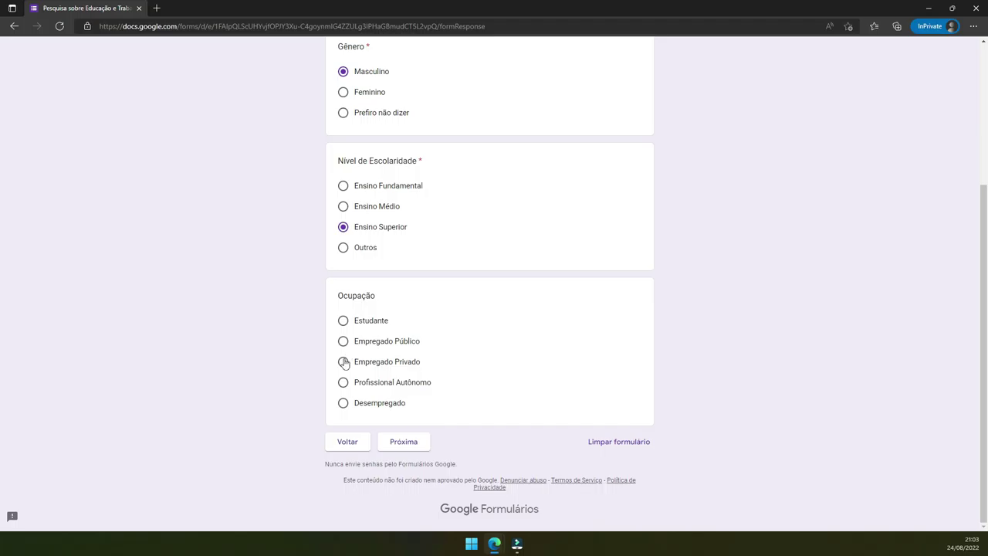
{"action": "left_click", "coordinate": [343, 361]}
{"action": "left_click", "coordinate": [401, 459]}
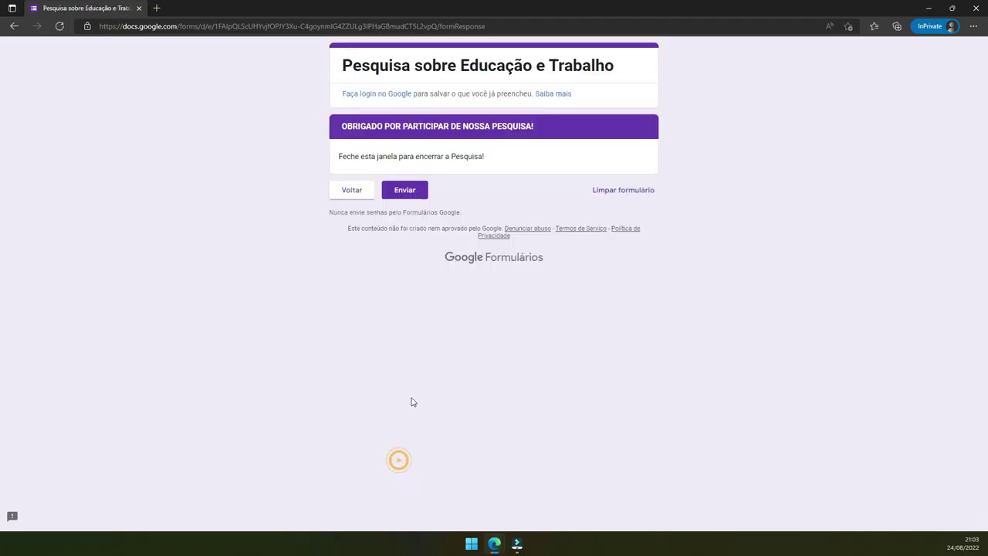
{"action": "left_click", "coordinate": [404, 190]}
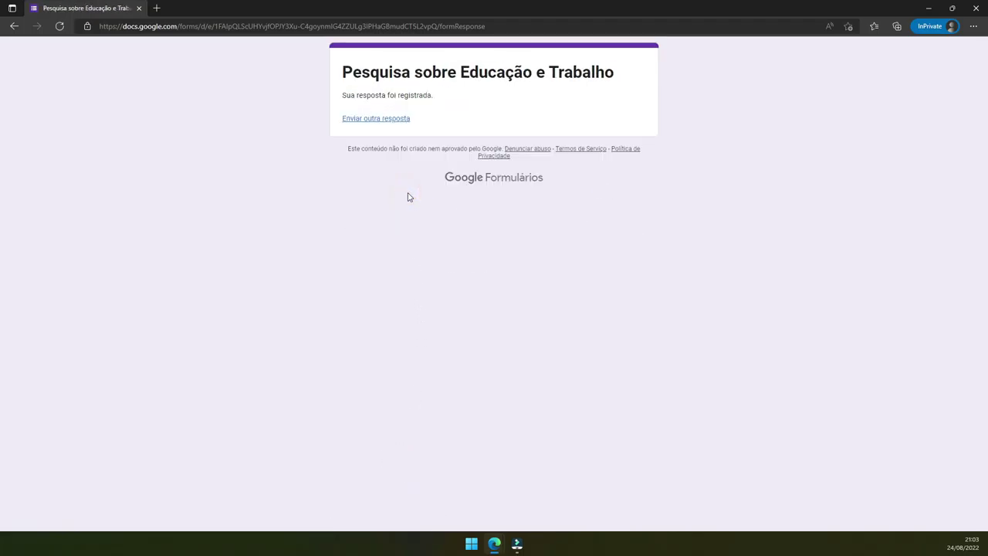
- Submit another response: Masculino, Ensino Médio, Desempregado
{"action": "left_click", "coordinate": [399, 121]}
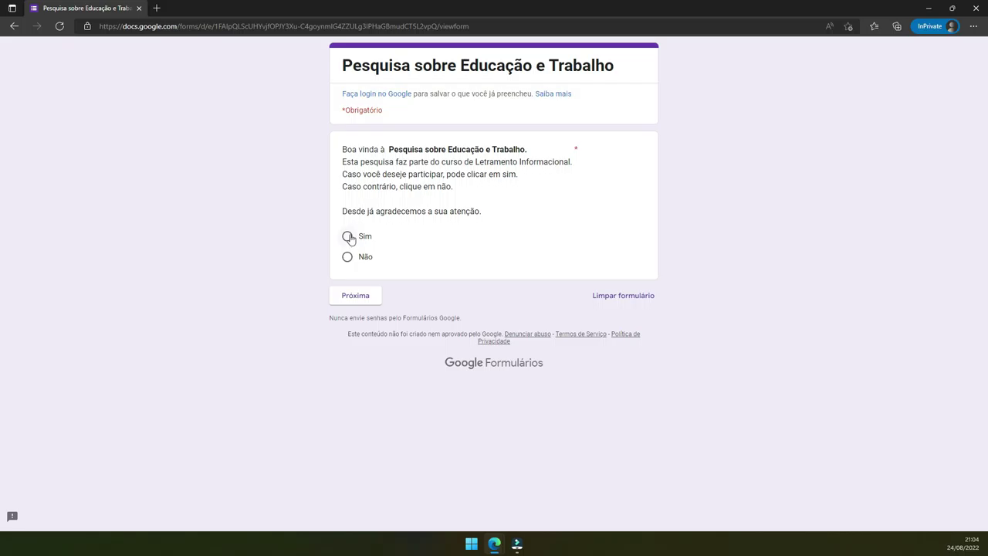
{"action": "left_click", "coordinate": [348, 237]}
{"action": "left_click", "coordinate": [355, 293]}
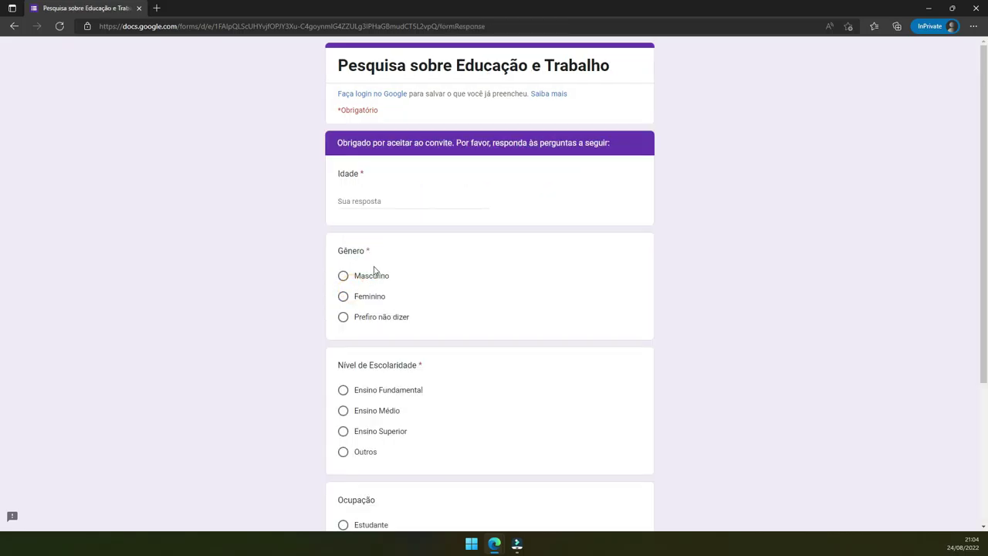
{"action": "left_click", "coordinate": [394, 200]}
{"action": "type", "text": "25"}
{"action": "left_click", "coordinate": [343, 279]}
{"action": "left_click", "coordinate": [342, 411]}
{"action": "scroll", "coordinate": [342, 409], "scroll_direction": "down", "scroll_amount": 3}
{"action": "left_click", "coordinate": [343, 405]}
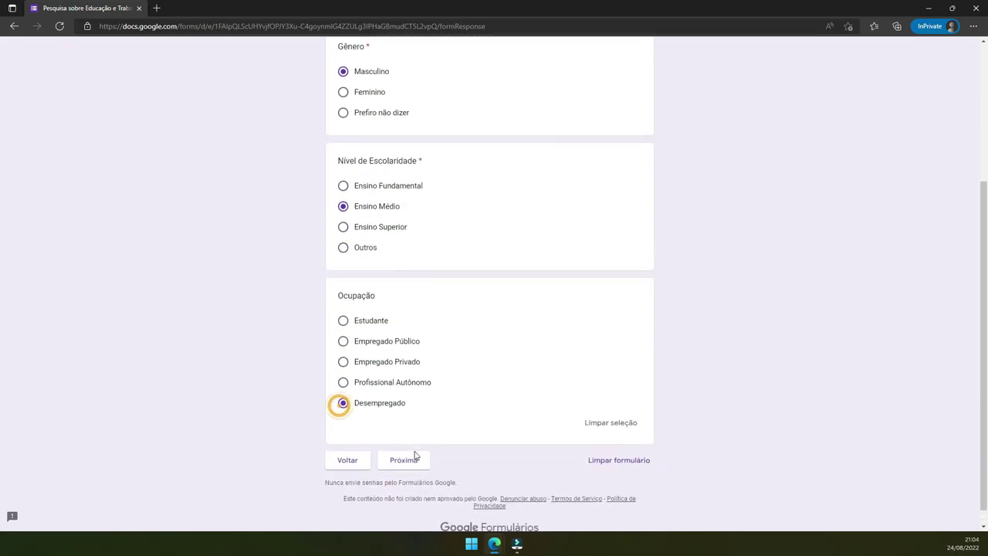
{"action": "left_click", "coordinate": [409, 457]}
{"action": "left_click", "coordinate": [406, 193]}
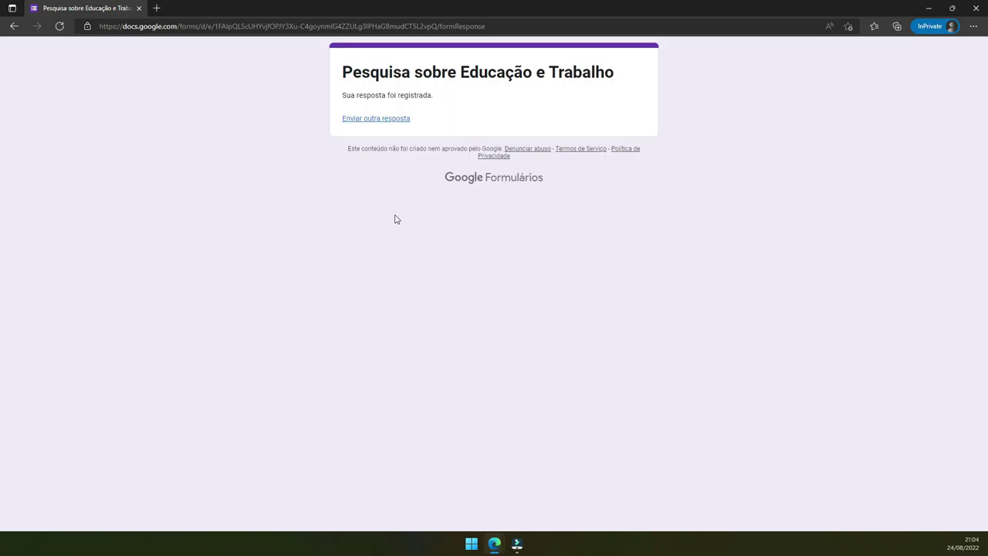
- Submit a response of age 24, Feminino, Ensino Superior, Estudante, then start a blank one
{"action": "left_click", "coordinate": [393, 119]}
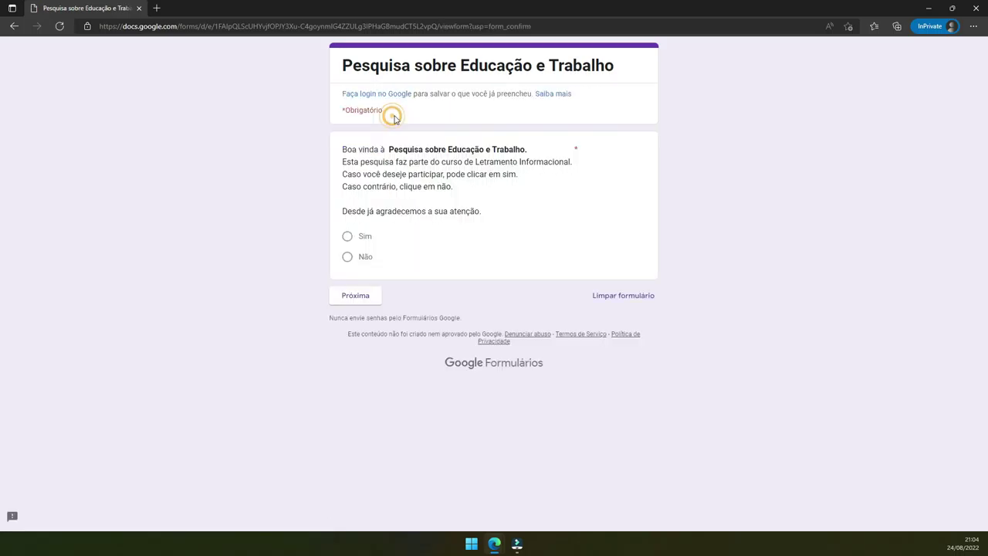
{"action": "left_click", "coordinate": [348, 239]}
{"action": "left_click", "coordinate": [362, 300]}
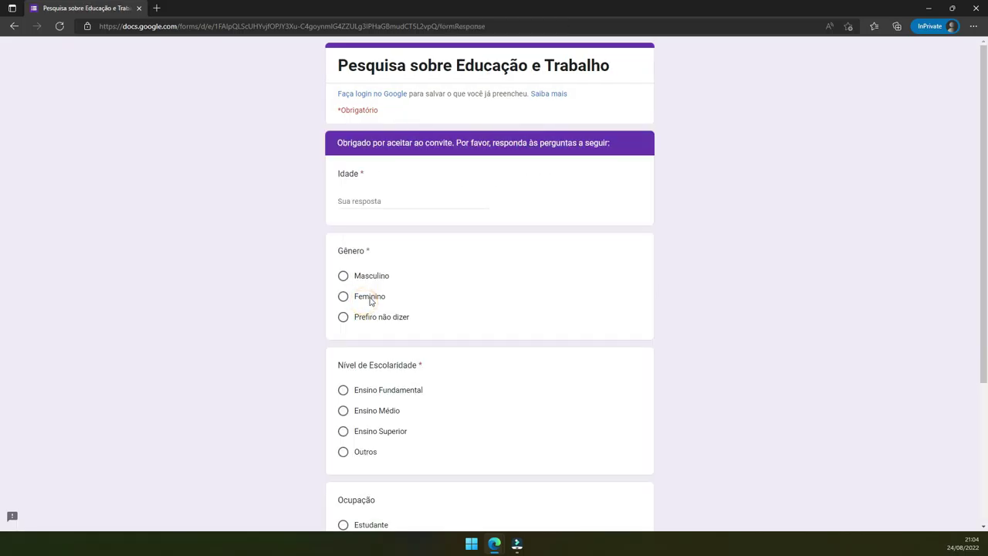
{"action": "left_click", "coordinate": [388, 200]}
{"action": "type", "text": "24"}
{"action": "left_click", "coordinate": [343, 296]}
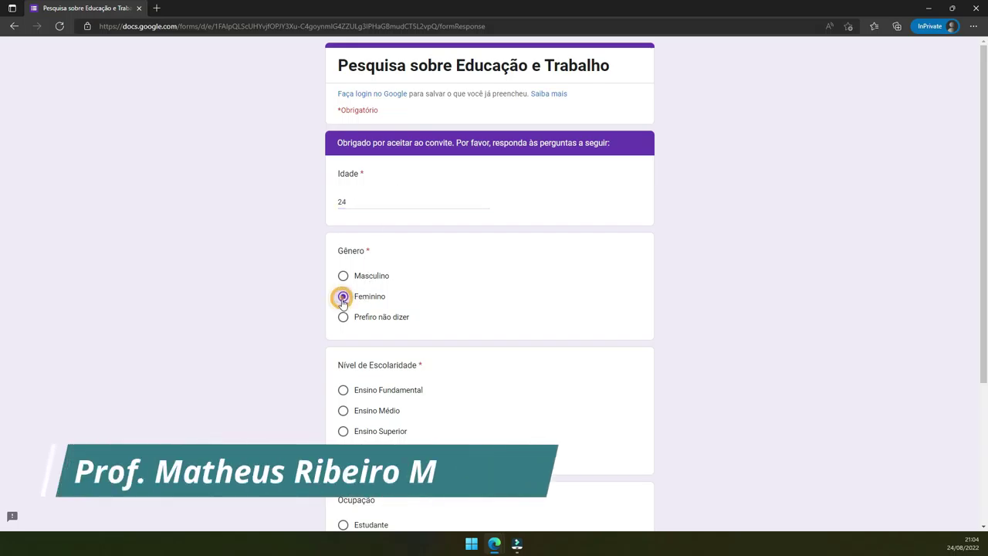
{"action": "left_click", "coordinate": [344, 433]}
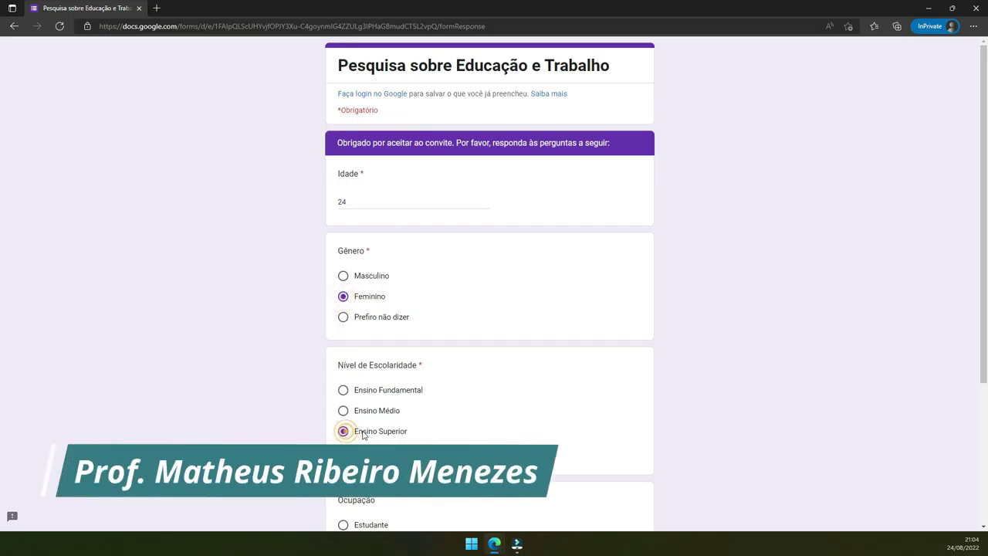
{"action": "scroll", "coordinate": [356, 433], "scroll_direction": "down", "scroll_amount": 3}
{"action": "left_click", "coordinate": [344, 322]}
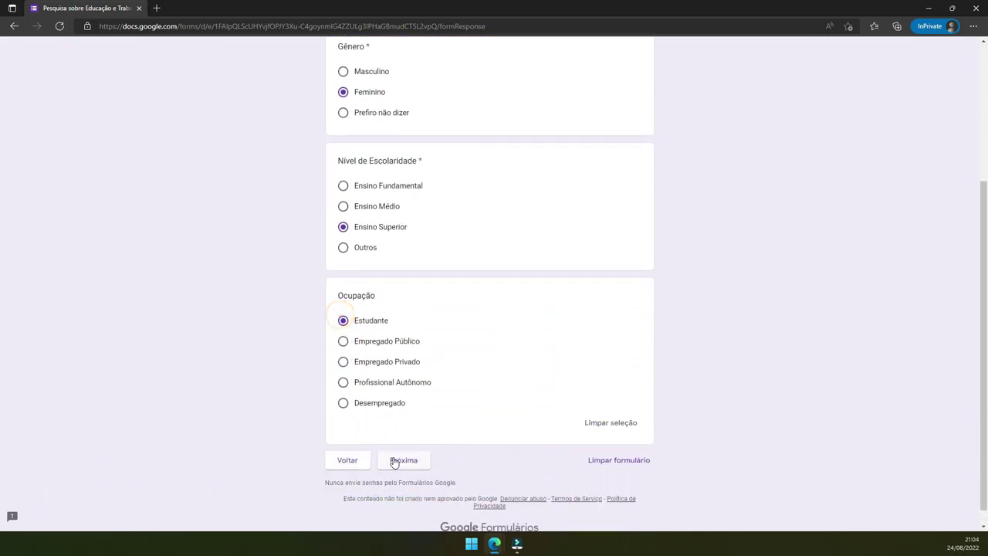
{"action": "left_click", "coordinate": [394, 462]}
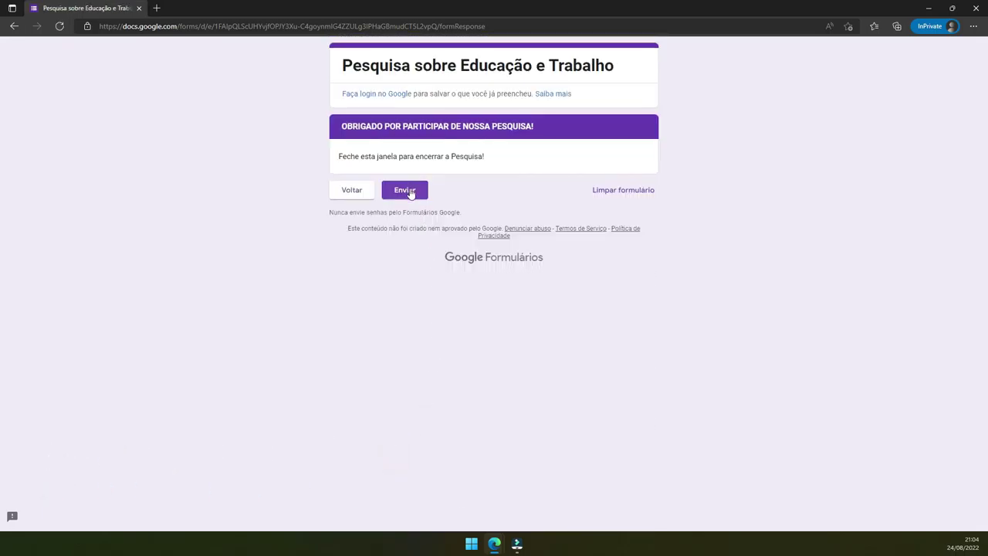
{"action": "left_click_drag", "start_coordinate": [362, 156], "coordinate": [501, 158]}
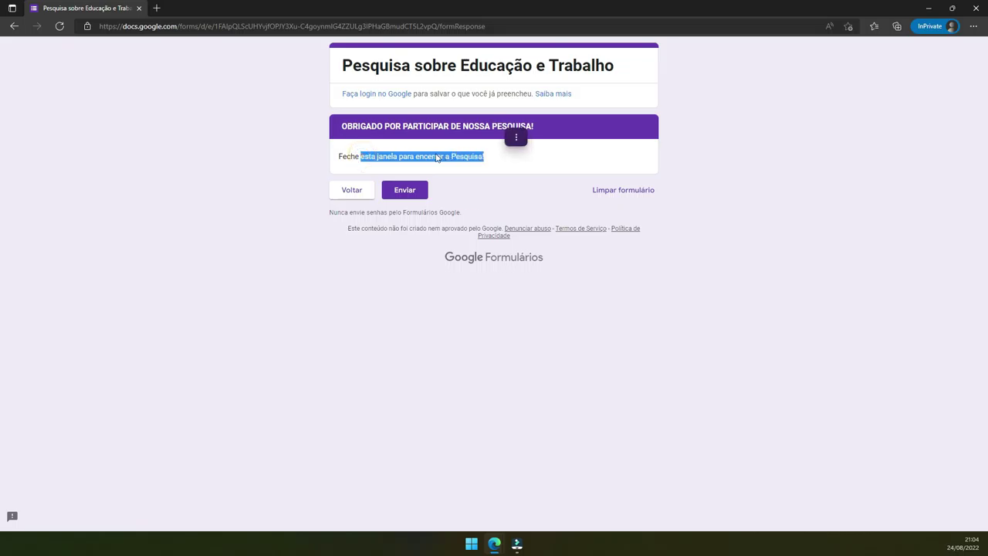
{"action": "left_click", "coordinate": [406, 193]}
{"action": "left_click", "coordinate": [400, 120]}
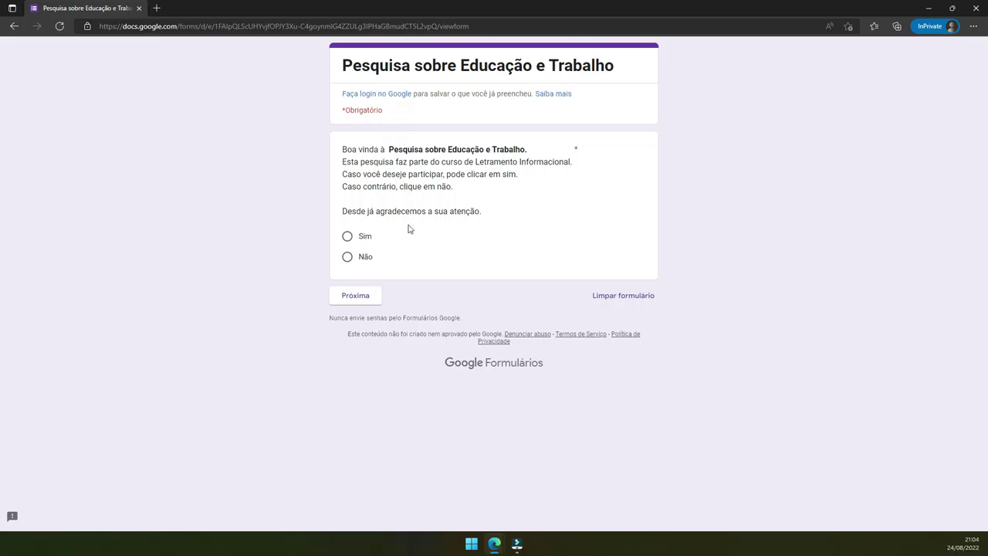
- Submit a response: Sim, age 30, Feminino, Ensino Superior, Empregado Público
{"action": "left_click", "coordinate": [347, 236]}
{"action": "left_click", "coordinate": [364, 297]}
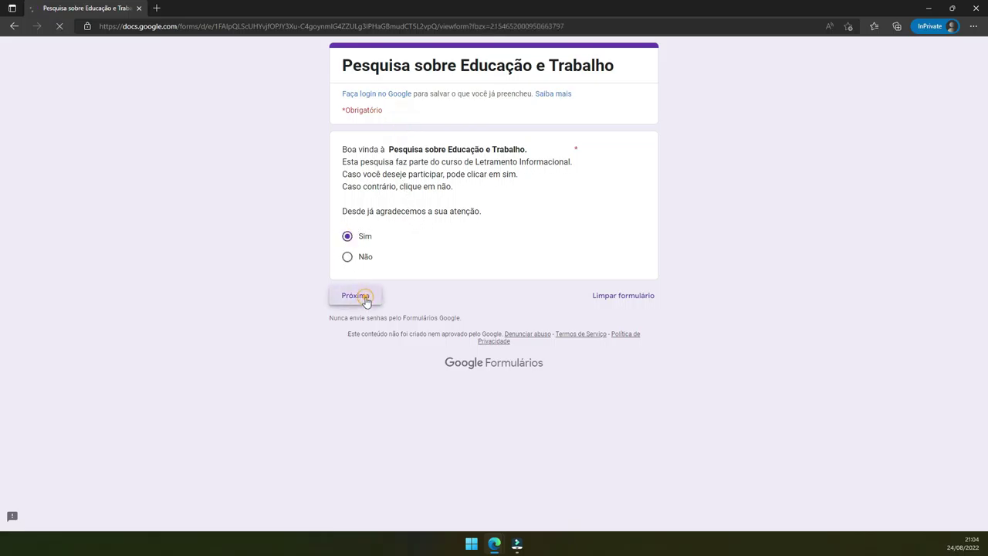
{"action": "left_click", "coordinate": [380, 202]}
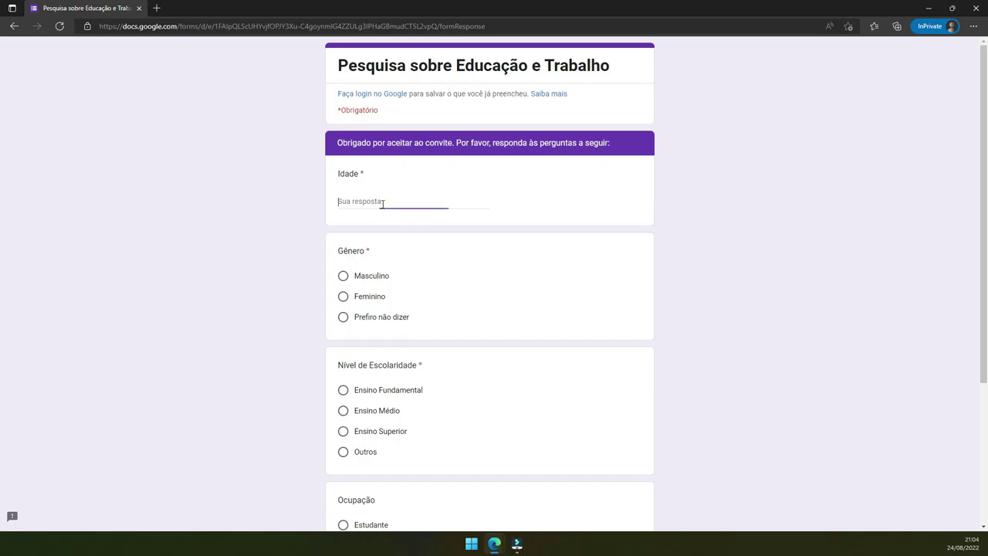
{"action": "type", "text": "30"}
{"action": "left_click", "coordinate": [342, 296]}
{"action": "scroll", "coordinate": [349, 385], "scroll_direction": "down", "scroll_amount": 1}
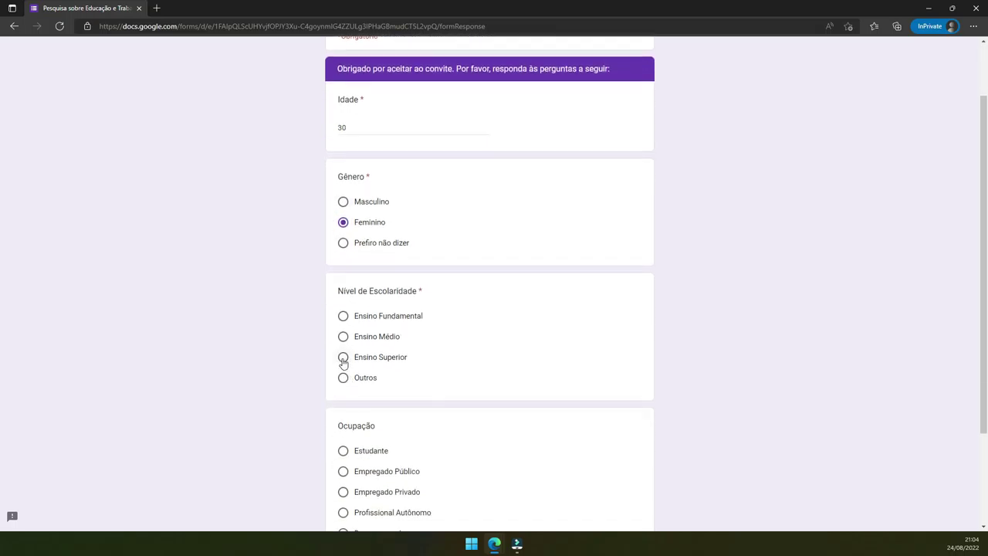
{"action": "left_click", "coordinate": [343, 357]}
{"action": "scroll", "coordinate": [344, 359], "scroll_direction": "down", "scroll_amount": 2}
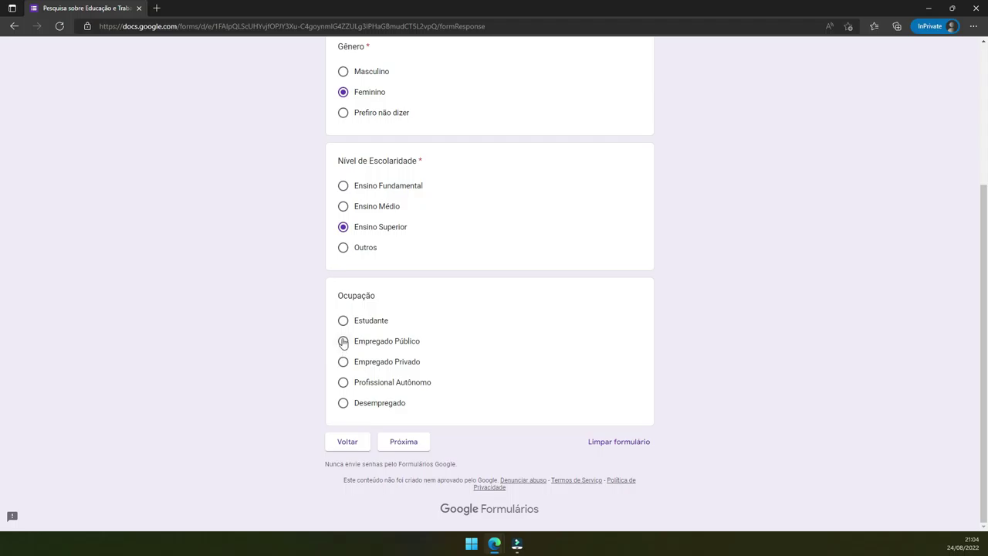
{"action": "left_click", "coordinate": [344, 342]}
{"action": "left_click", "coordinate": [395, 453]}
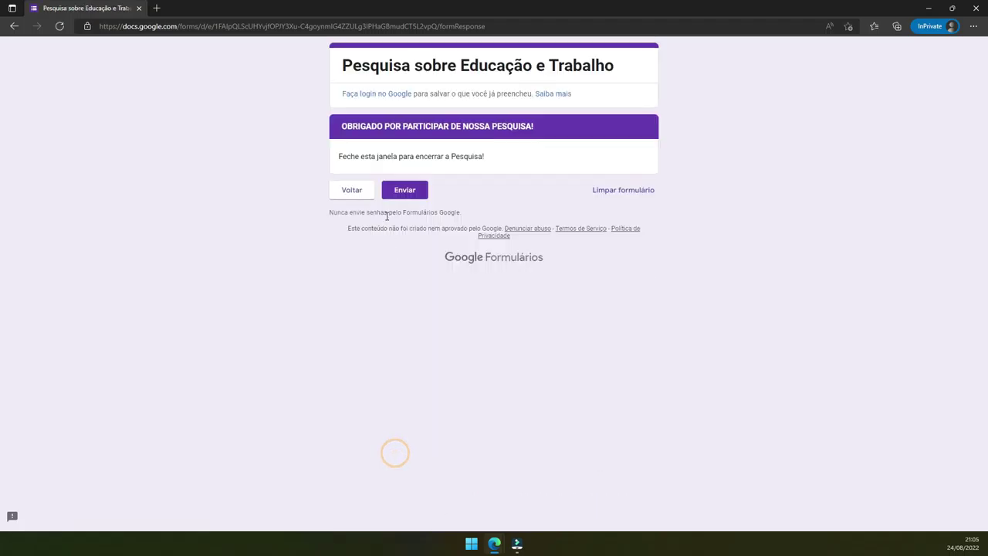
{"action": "left_click", "coordinate": [399, 196]}
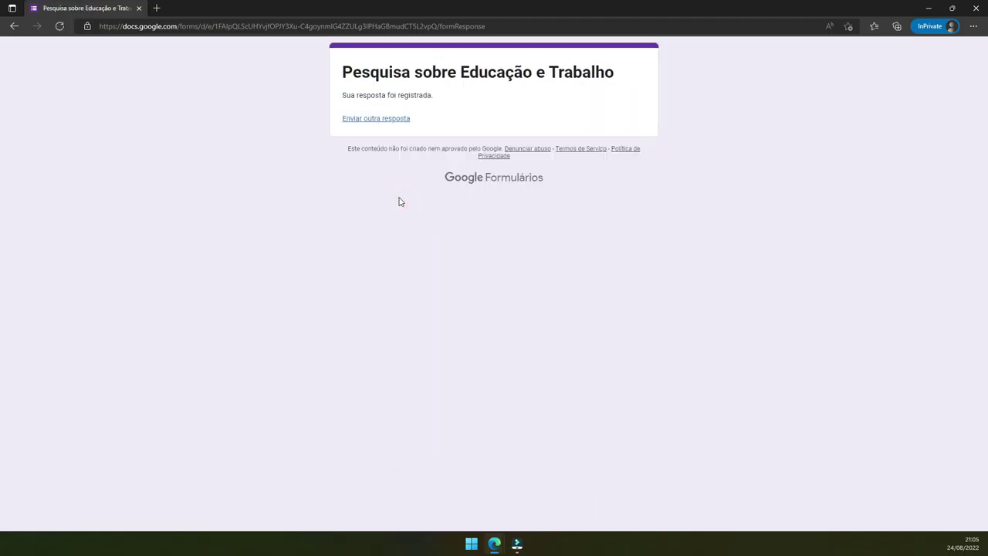
- Submit another response: age 17, Masculino, Ensino Médio, Estudante
{"action": "left_click", "coordinate": [384, 119]}
{"action": "left_click", "coordinate": [355, 235]}
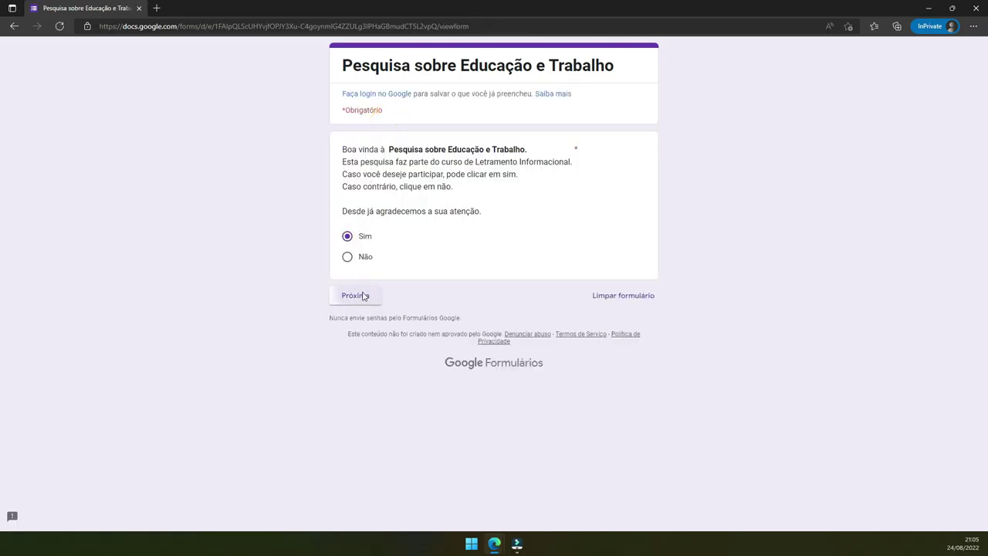
{"action": "left_click", "coordinate": [361, 294]}
{"action": "left_click", "coordinate": [386, 201]}
{"action": "type", "text": "17"}
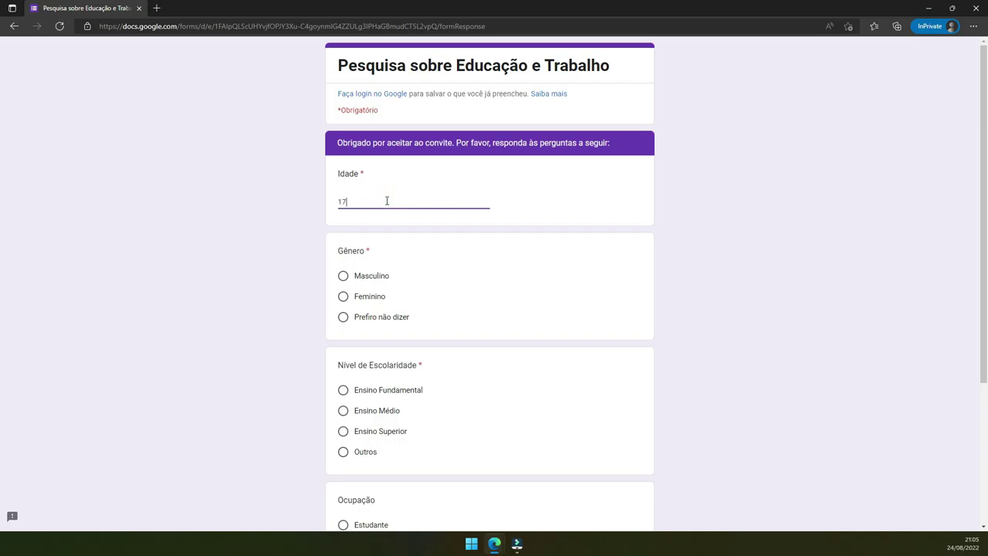
{"action": "left_click", "coordinate": [336, 276]}
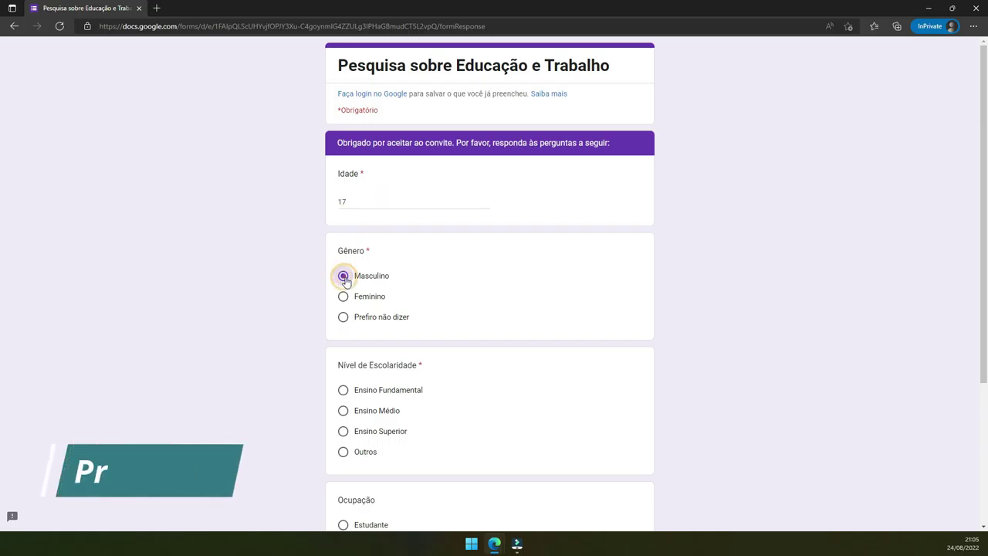
{"action": "left_click", "coordinate": [344, 412]}
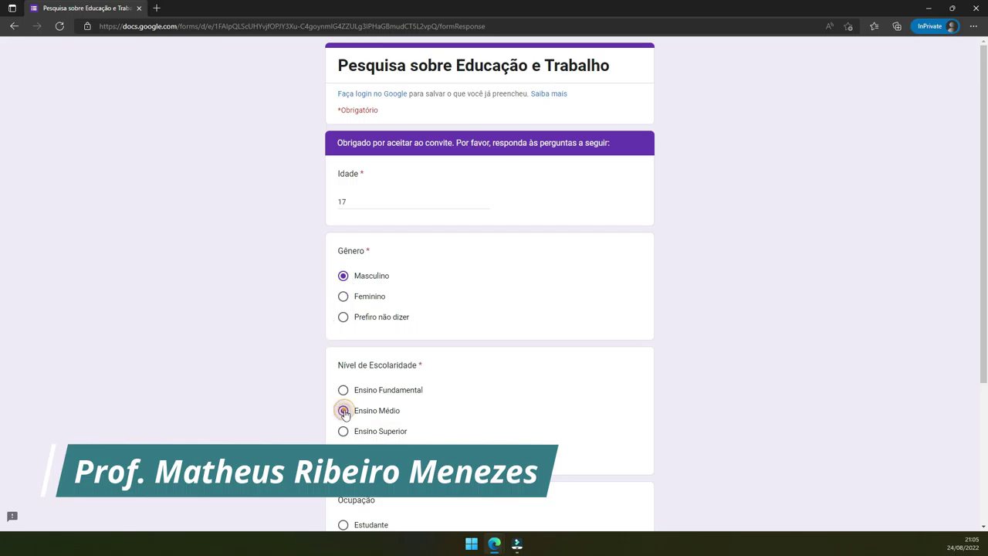
{"action": "scroll", "coordinate": [344, 412], "scroll_direction": "down", "scroll_amount": 2}
{"action": "left_click", "coordinate": [343, 376]}
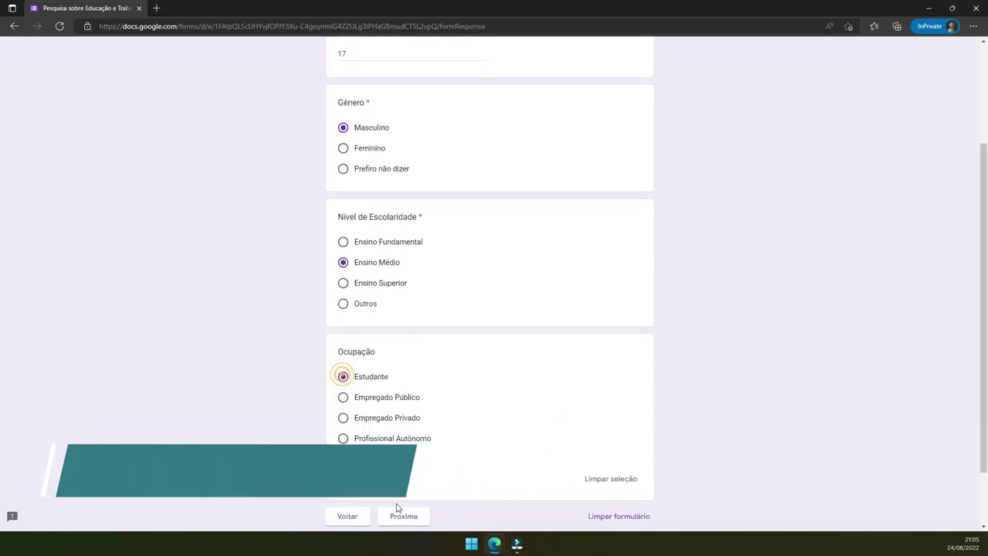
{"action": "left_click", "coordinate": [417, 517]}
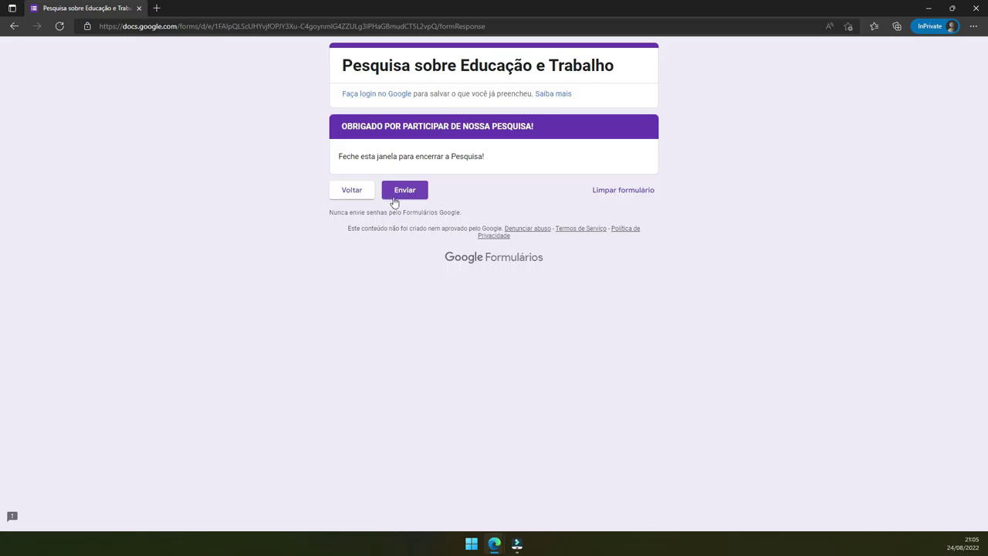
{"action": "left_click", "coordinate": [395, 195]}
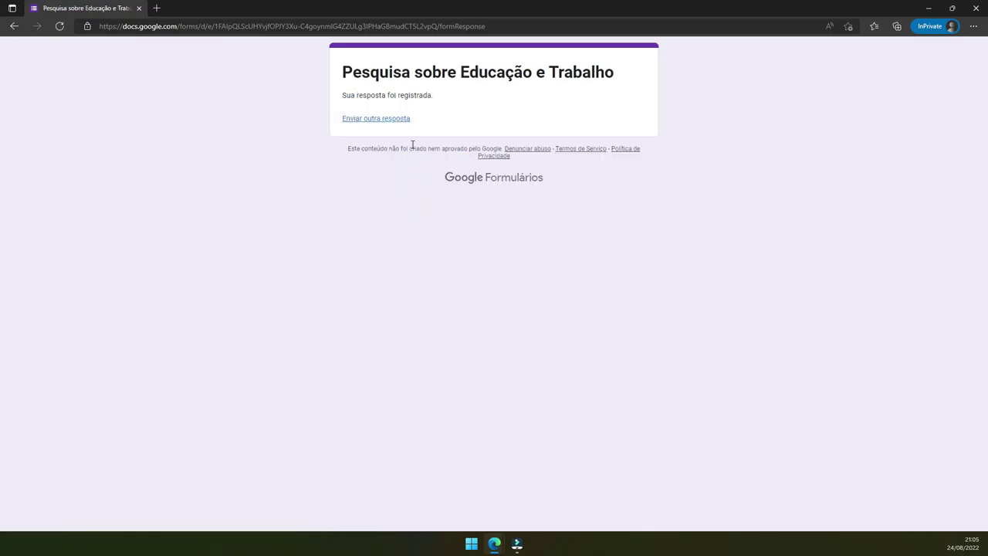
- Submit a response: Sim, age 16, Feminino, Ensino Médio, Estudante
{"action": "left_click", "coordinate": [347, 237]}
{"action": "left_click", "coordinate": [368, 298]}
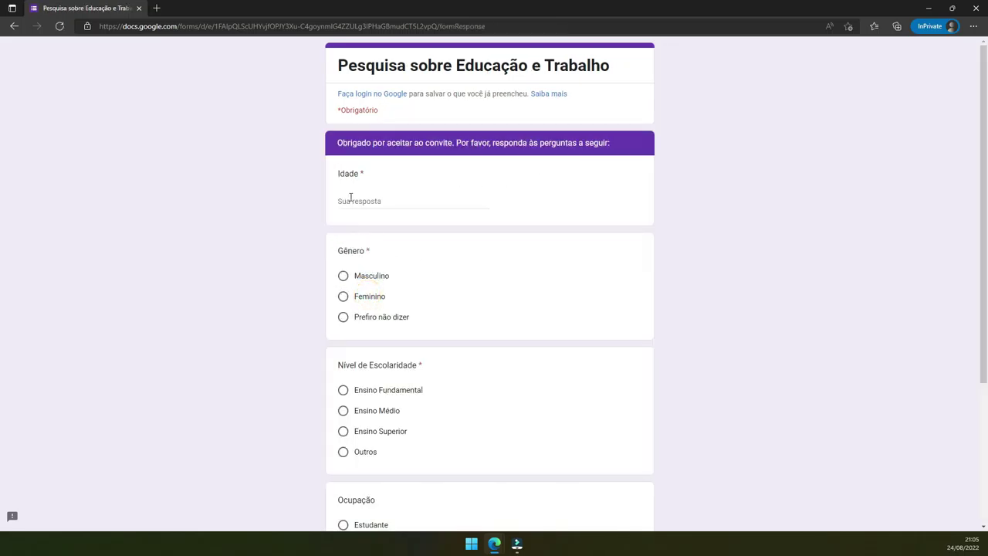
{"action": "left_click", "coordinate": [352, 199]}
{"action": "type", "text": "16"}
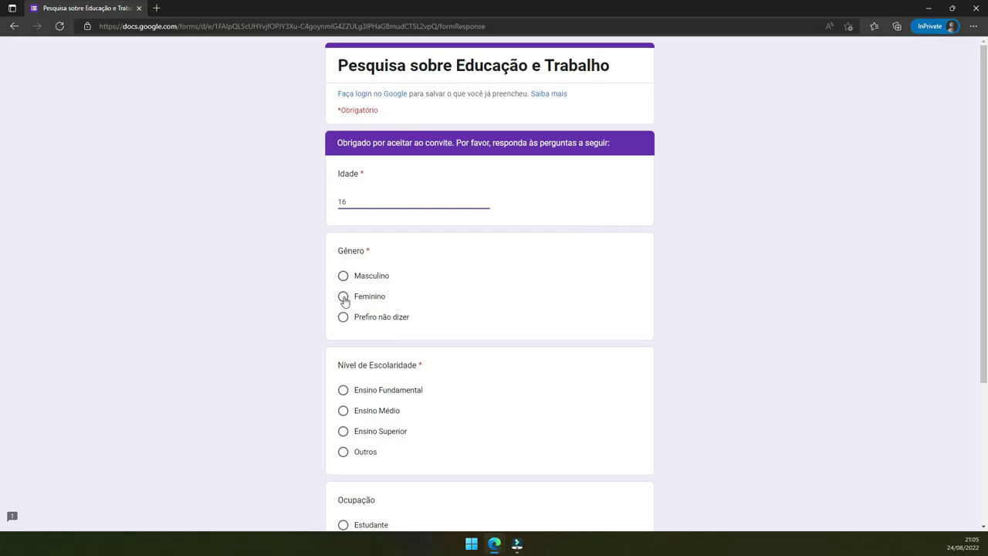
{"action": "left_click", "coordinate": [344, 296]}
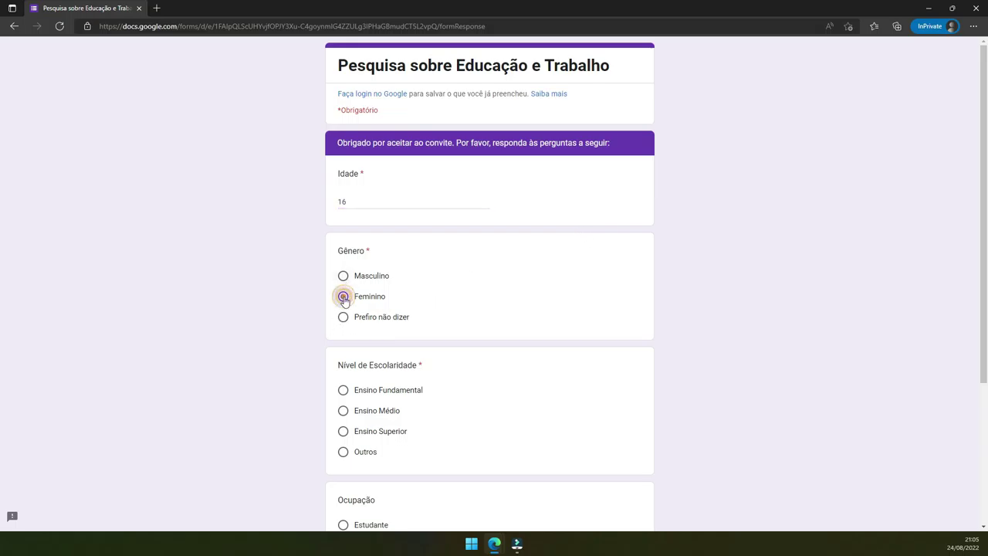
{"action": "left_click", "coordinate": [344, 412]}
{"action": "scroll", "coordinate": [401, 405], "scroll_direction": "down", "scroll_amount": 3}
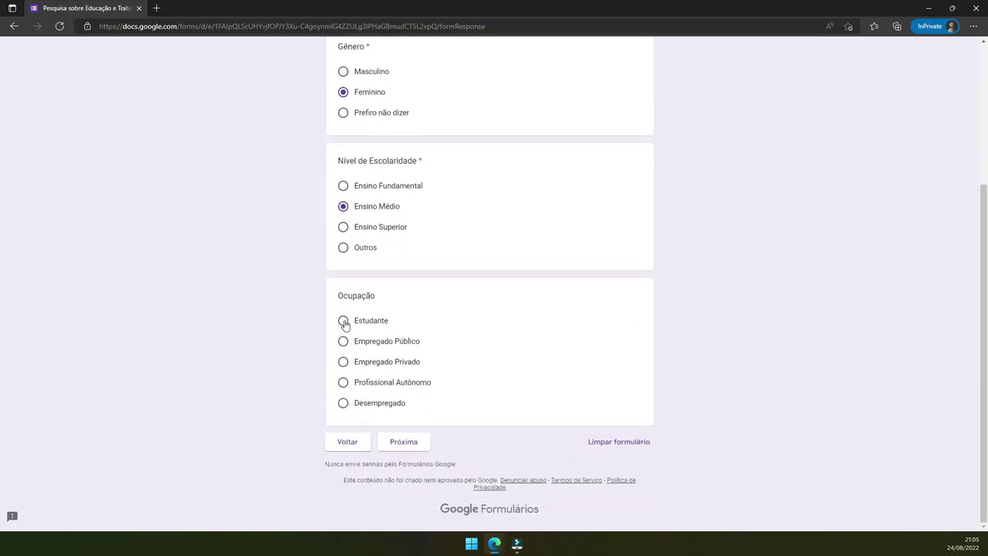
{"action": "left_click", "coordinate": [344, 322]}
{"action": "left_click", "coordinate": [413, 462]}
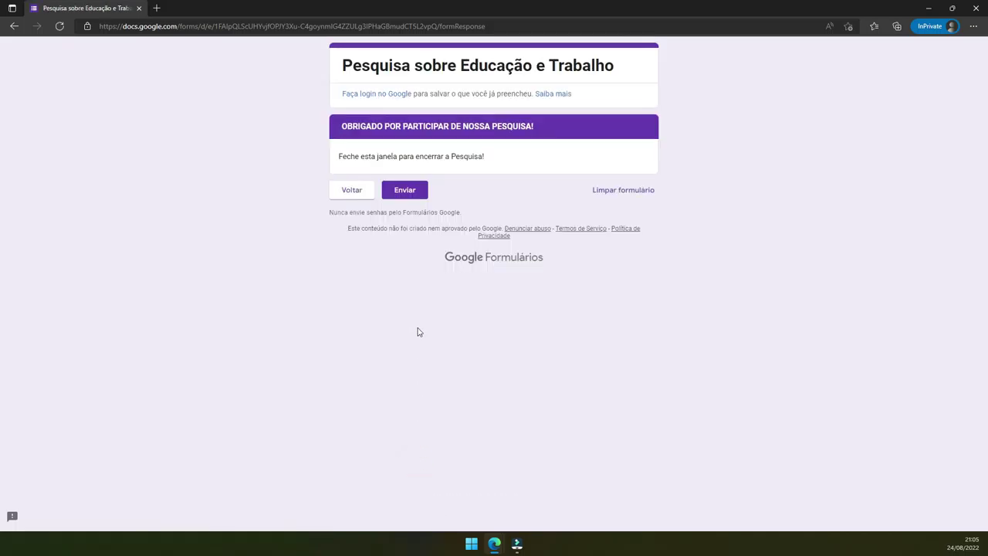
{"action": "left_click", "coordinate": [404, 191]}
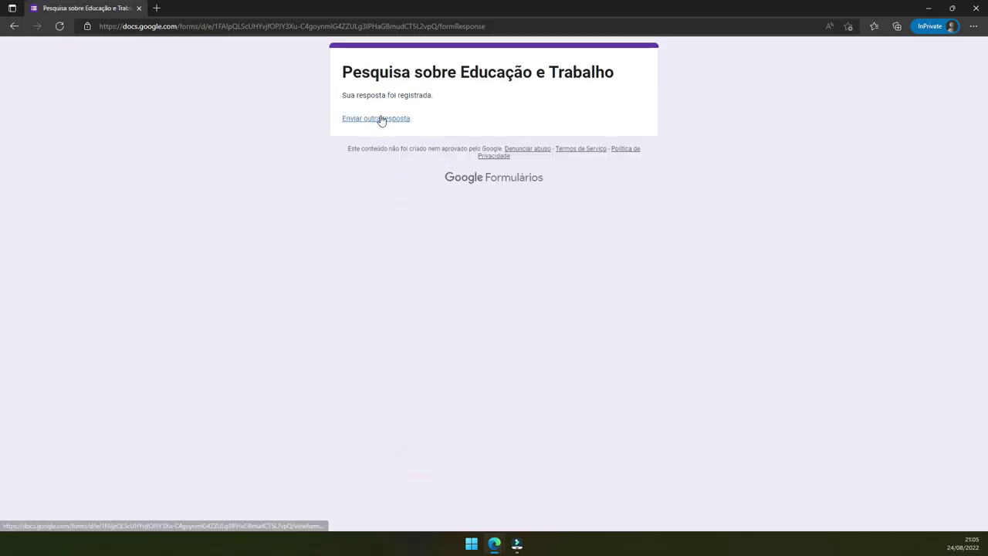
- Submit another response: age 32, Feminino, Ensino Superior, Profissional Autônomo
{"action": "left_click", "coordinate": [381, 119]}
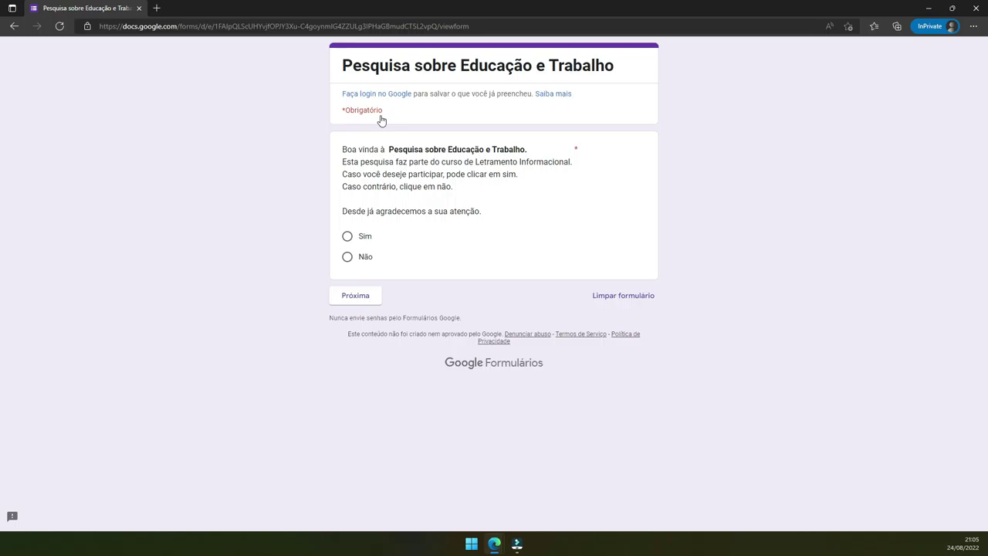
{"action": "left_click", "coordinate": [348, 237]}
{"action": "left_click", "coordinate": [354, 293]}
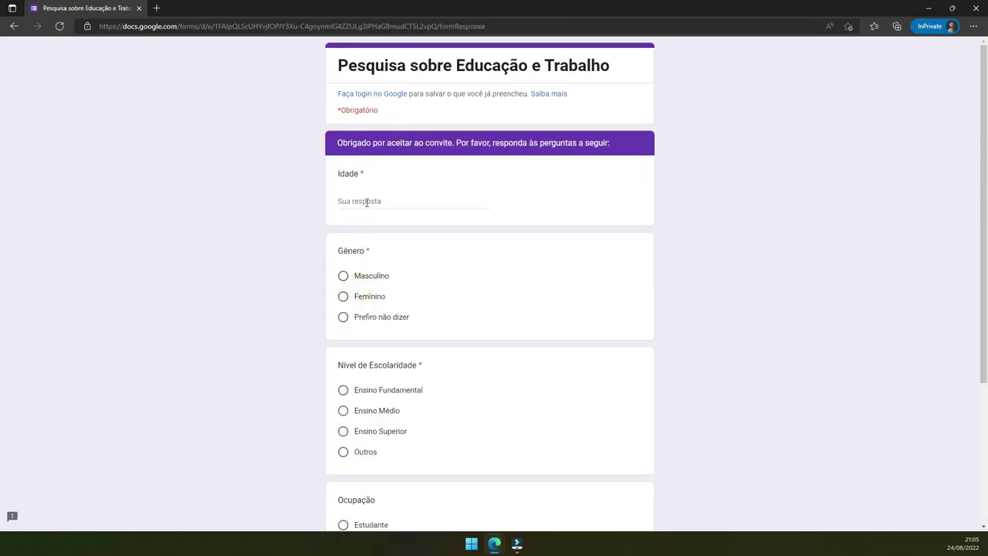
{"action": "left_click", "coordinate": [366, 202]}
{"action": "type", "text": "32"}
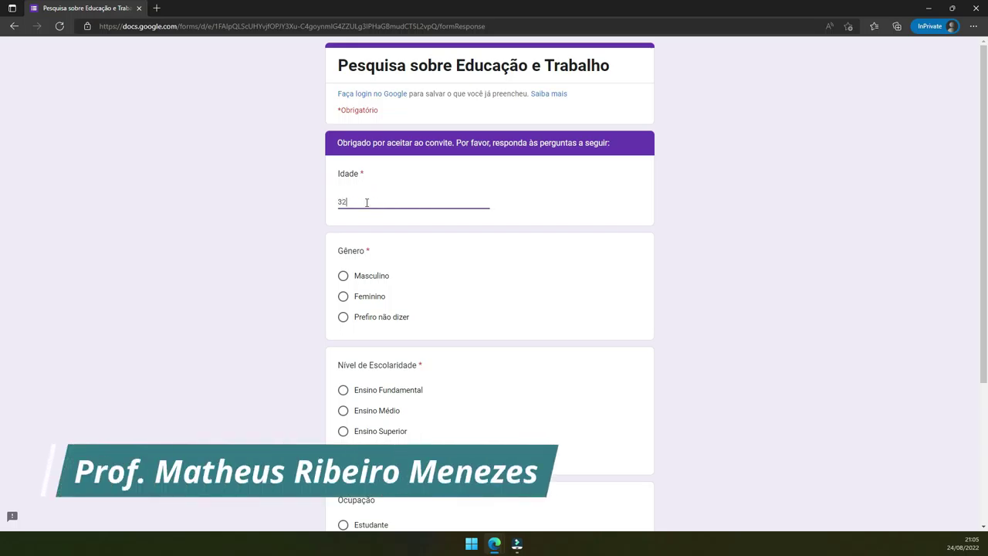
{"action": "left_click", "coordinate": [343, 296]}
{"action": "scroll", "coordinate": [386, 301], "scroll_direction": "down", "scroll_amount": 1}
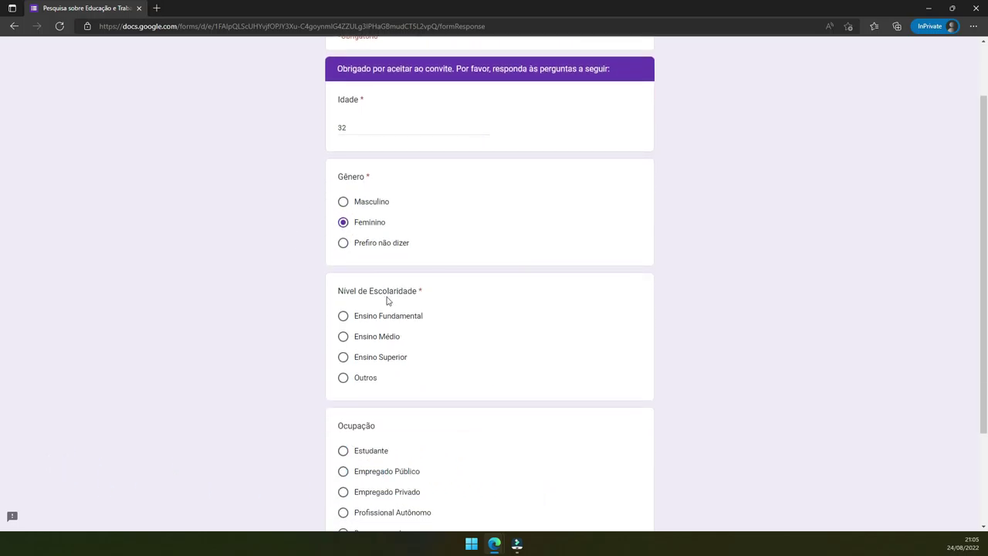
{"action": "left_click", "coordinate": [342, 357]}
{"action": "scroll", "coordinate": [355, 352], "scroll_direction": "down", "scroll_amount": 2}
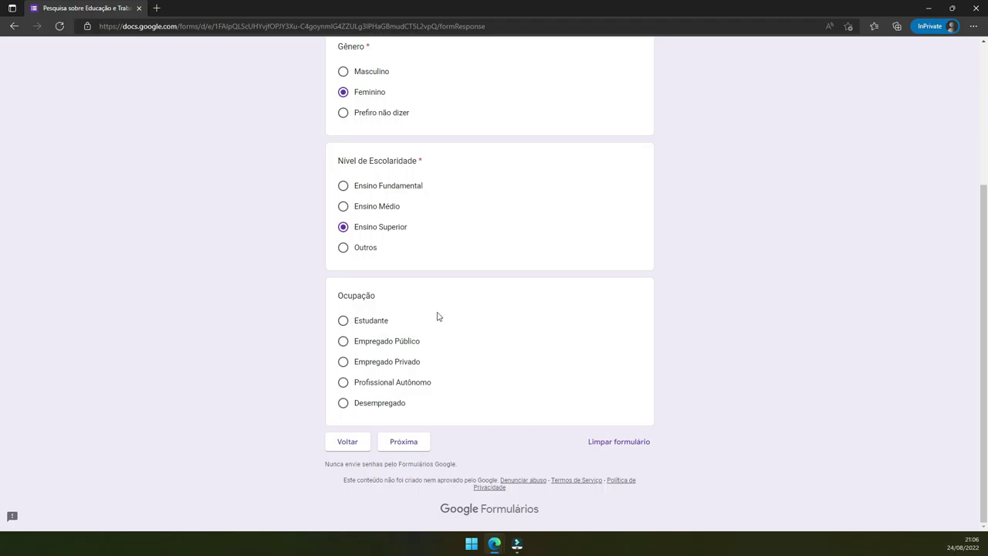
{"action": "left_click", "coordinate": [344, 383]}
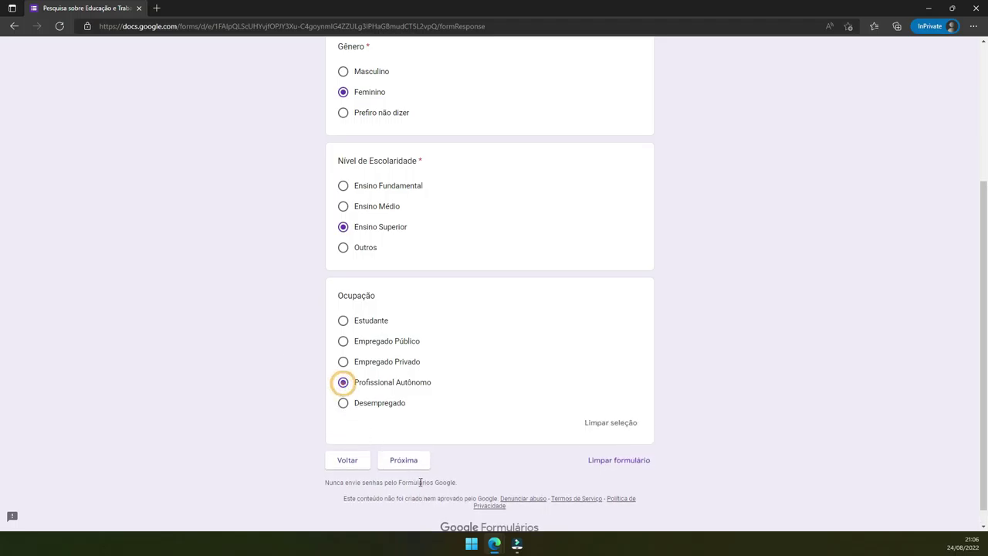
{"action": "left_click", "coordinate": [411, 465]}
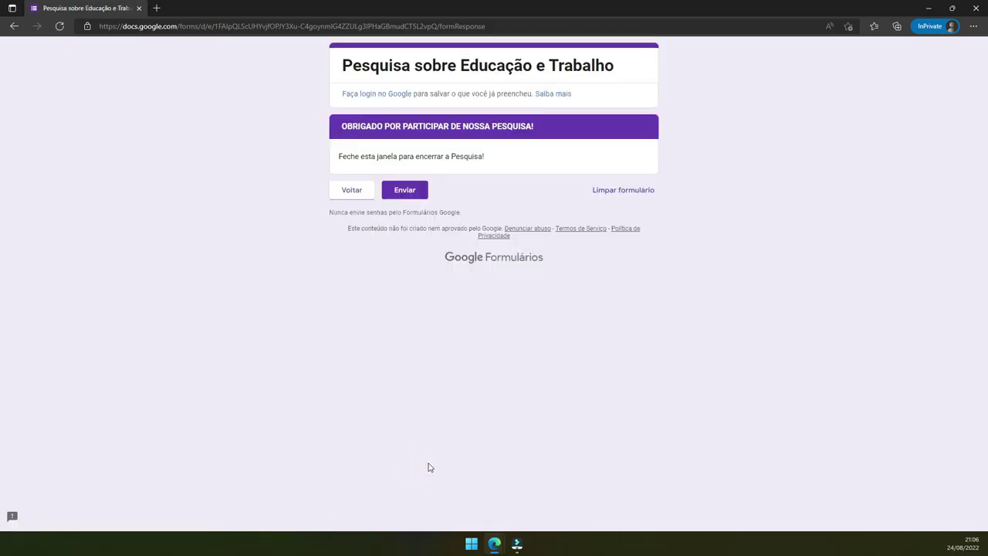
{"action": "left_click", "coordinate": [419, 190]}
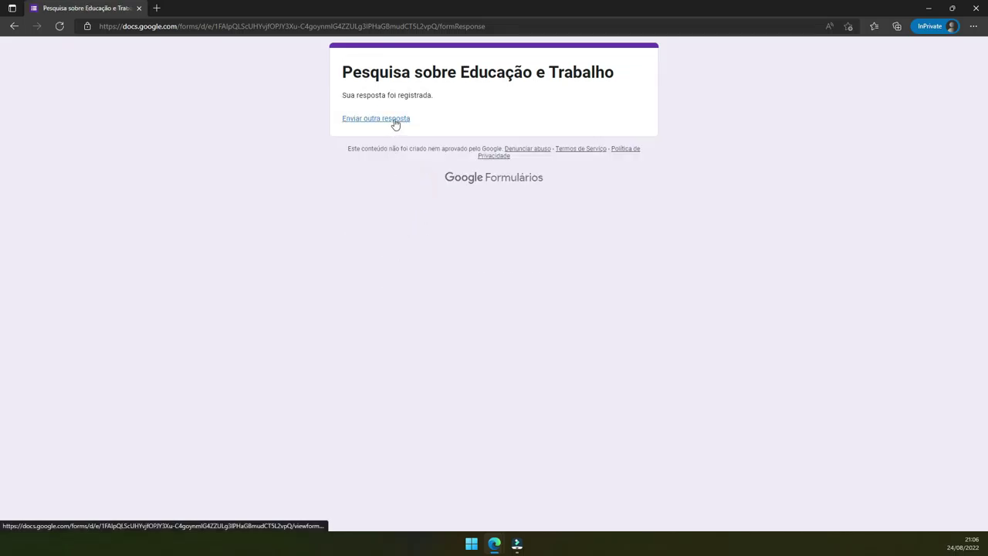
- Submit a response: age 40, Masculino, Ensino Fundamental, Desempregado
{"action": "left_click", "coordinate": [396, 121]}
{"action": "left_click", "coordinate": [348, 238]}
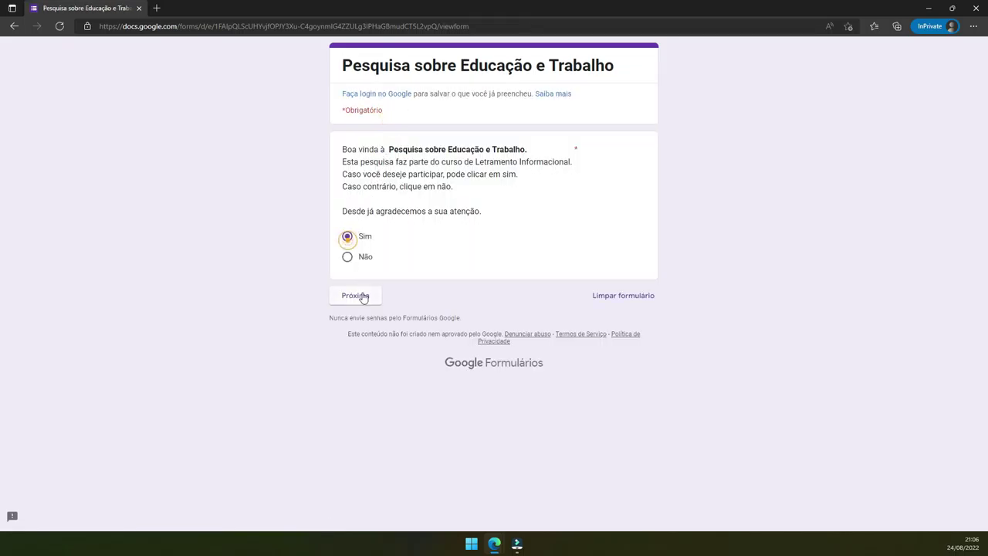
{"action": "left_click", "coordinate": [355, 295]}
{"action": "left_click", "coordinate": [360, 202]}
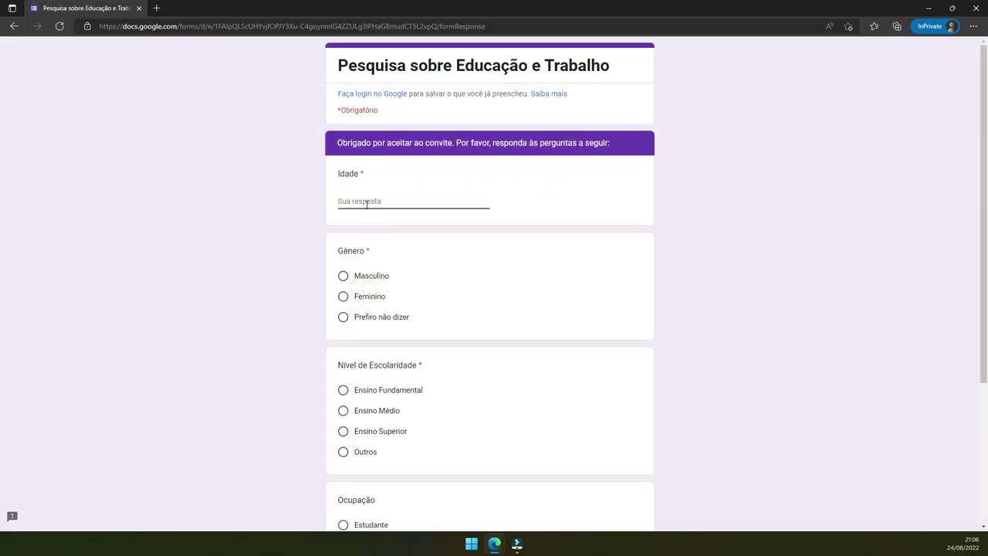
{"action": "type", "text": "40"}
{"action": "left_click", "coordinate": [344, 277]}
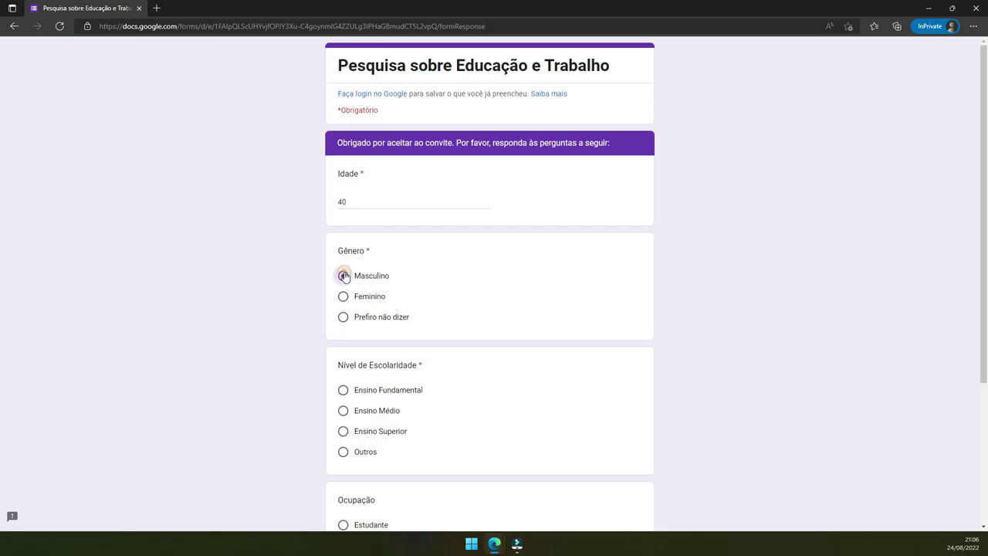
{"action": "left_click", "coordinate": [344, 391]}
{"action": "scroll", "coordinate": [347, 448], "scroll_direction": "down", "scroll_amount": 3}
{"action": "left_click", "coordinate": [344, 403]}
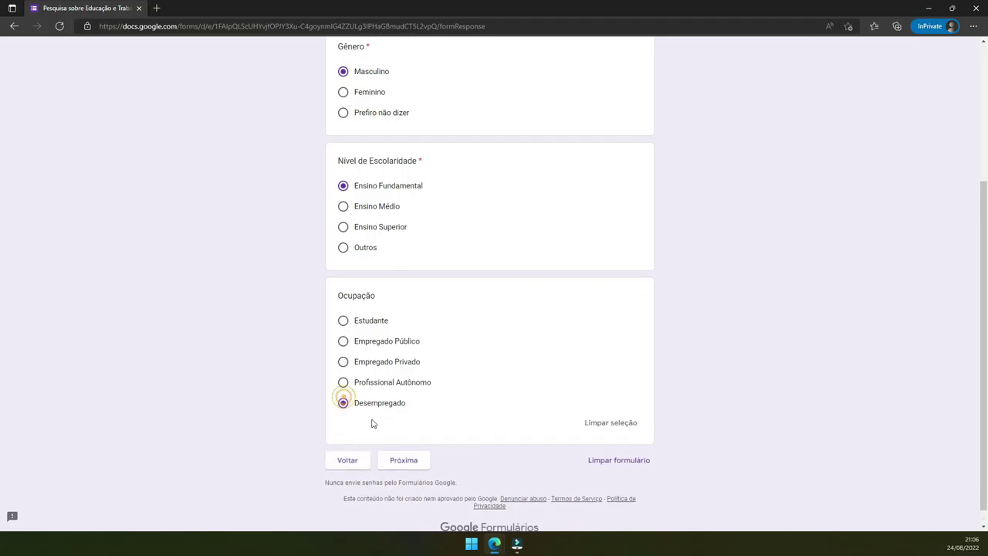
{"action": "left_click", "coordinate": [400, 462]}
{"action": "left_click", "coordinate": [420, 192]}
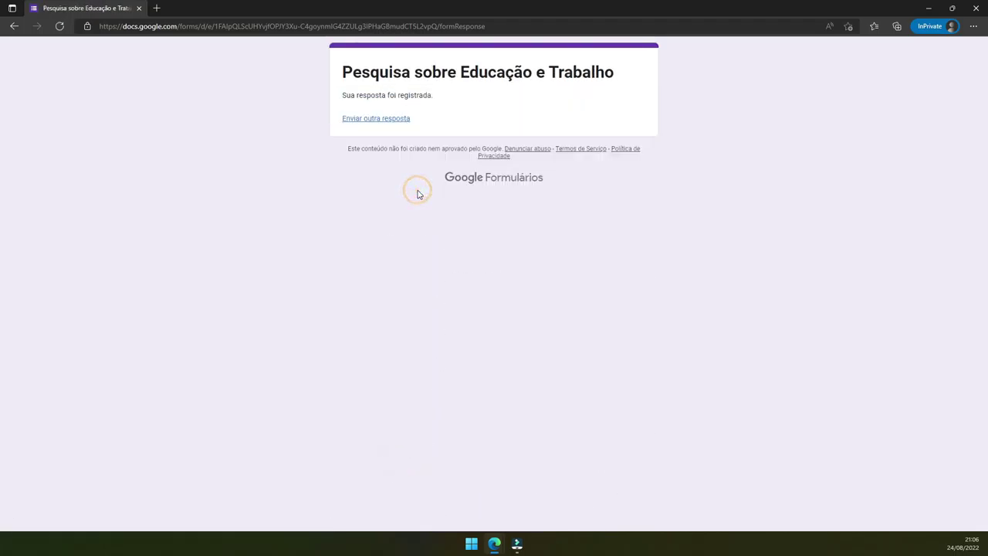
- Submit another response: age 27, Feminino, Ensino Superior, Empregado Privado
{"action": "left_click", "coordinate": [384, 121]}
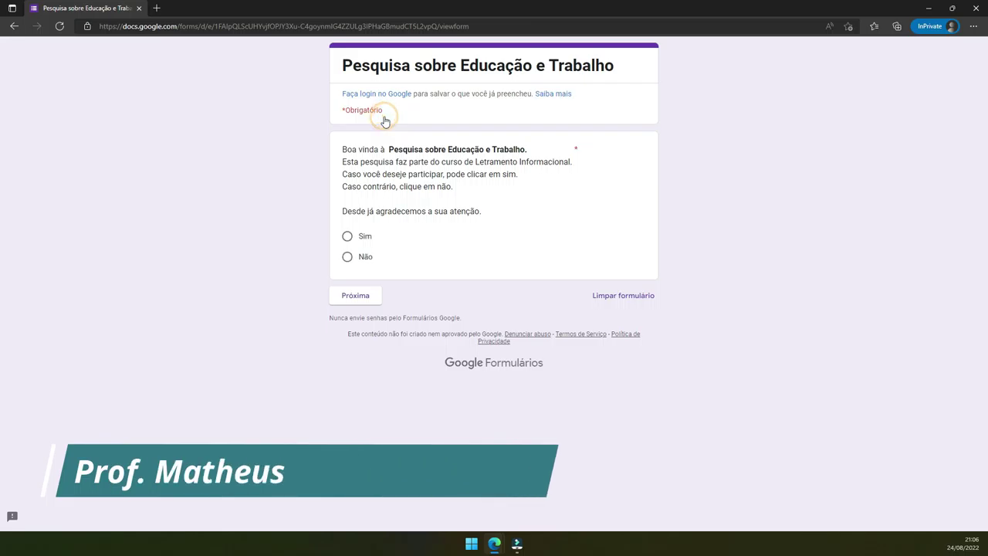
{"action": "left_click", "coordinate": [348, 236]}
{"action": "left_click", "coordinate": [355, 295]}
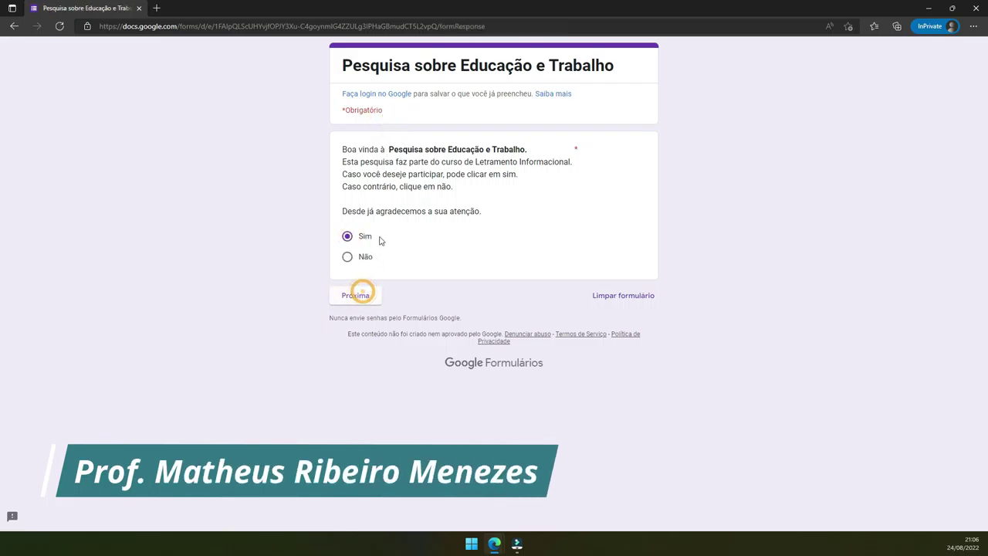
{"action": "left_click", "coordinate": [344, 298]}
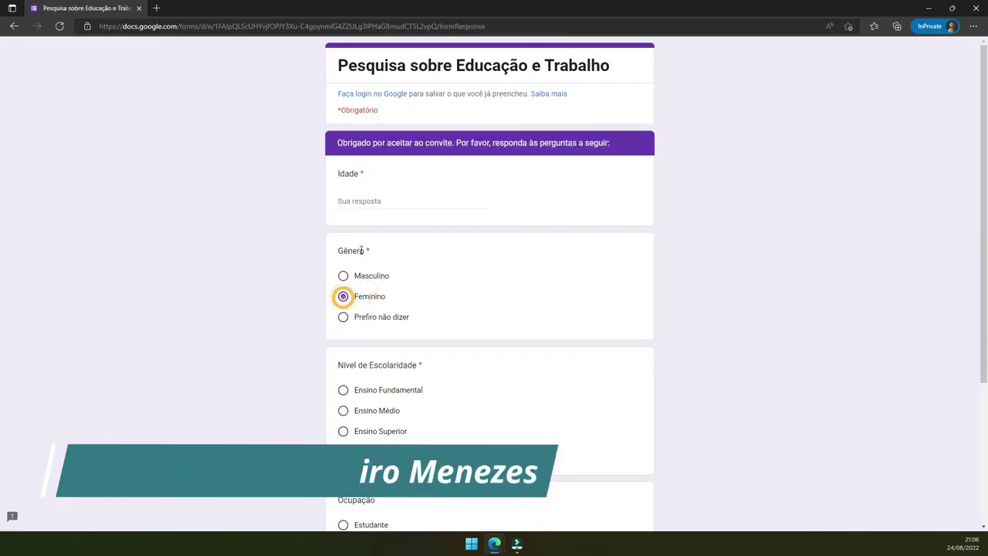
{"action": "left_click", "coordinate": [375, 201]}
{"action": "type", "text": "27"}
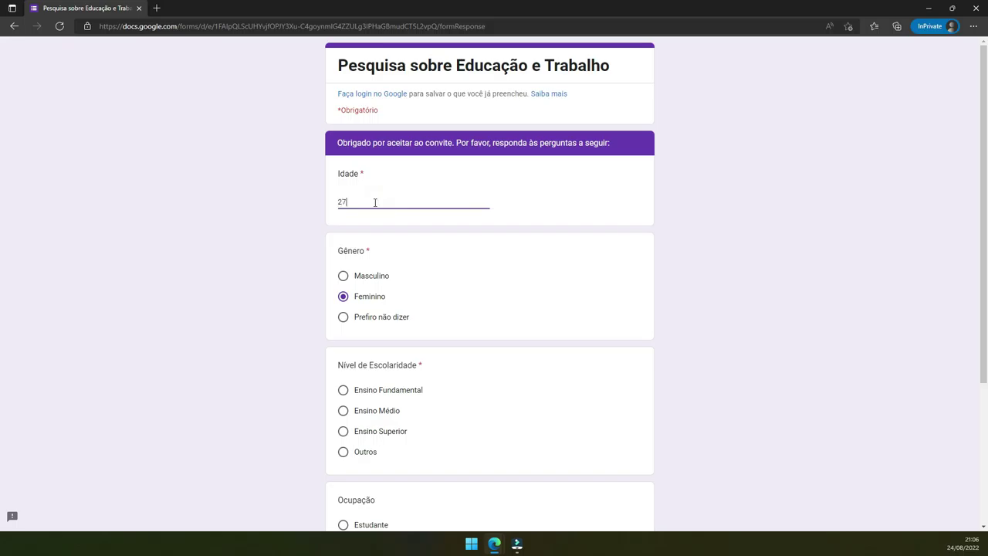
{"action": "scroll", "coordinate": [427, 275], "scroll_direction": "down", "scroll_amount": 3}
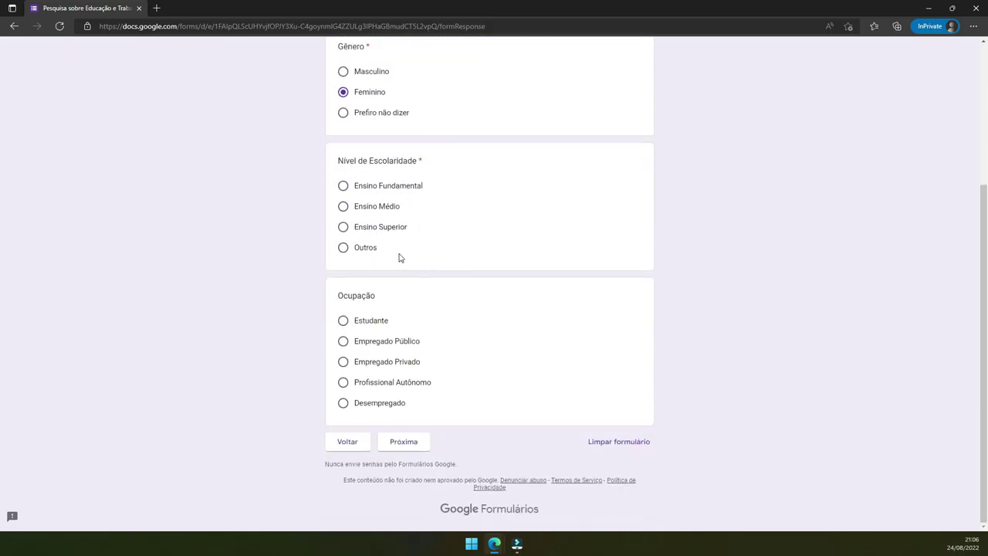
{"action": "left_click", "coordinate": [343, 226]}
{"action": "left_click", "coordinate": [342, 361]}
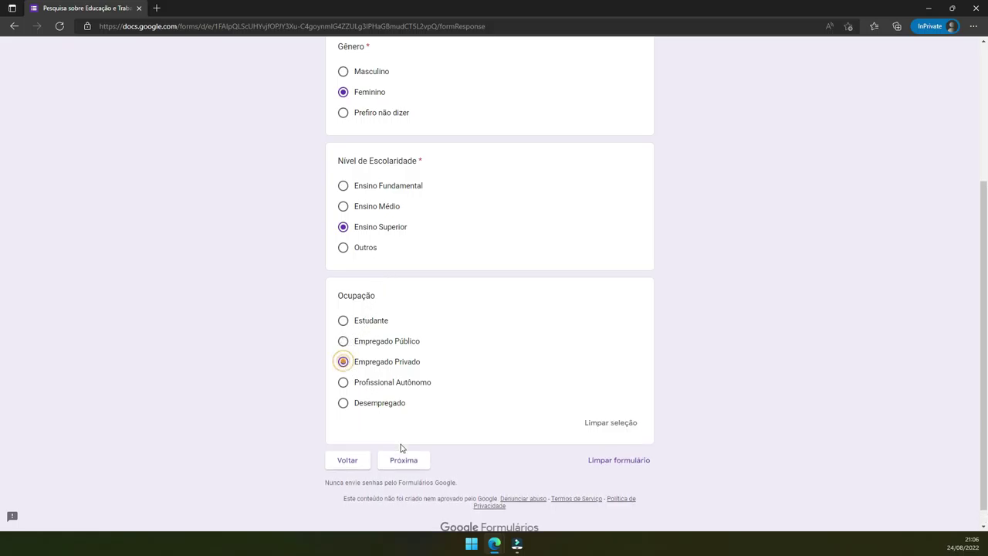
{"action": "left_click", "coordinate": [401, 459]}
{"action": "left_click", "coordinate": [410, 194]}
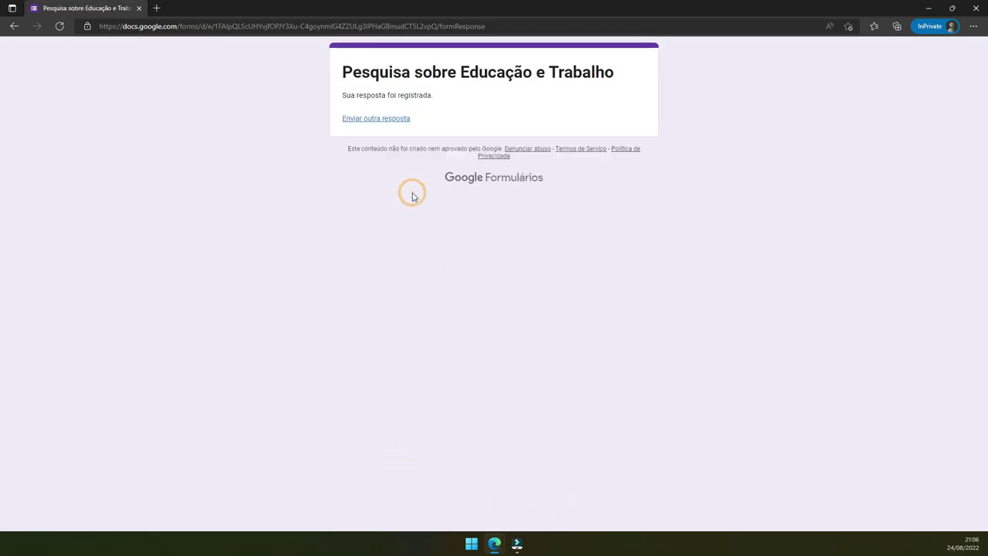
- Submit a response (29, Feminino, Ensino Médio, Empregado Público) and close the InPrivate window
{"action": "left_click", "coordinate": [397, 120]}
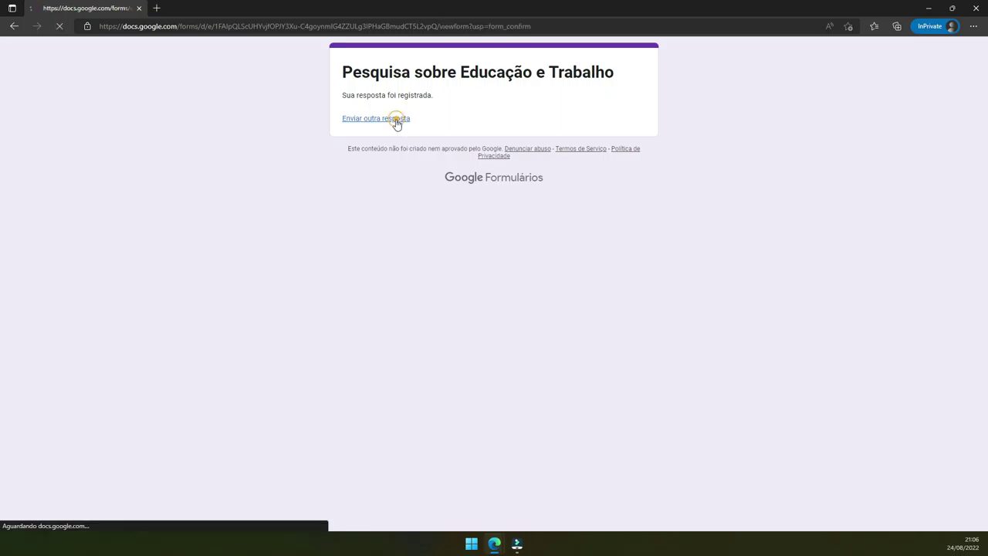
{"action": "left_click", "coordinate": [347, 237]}
{"action": "left_click", "coordinate": [364, 296]}
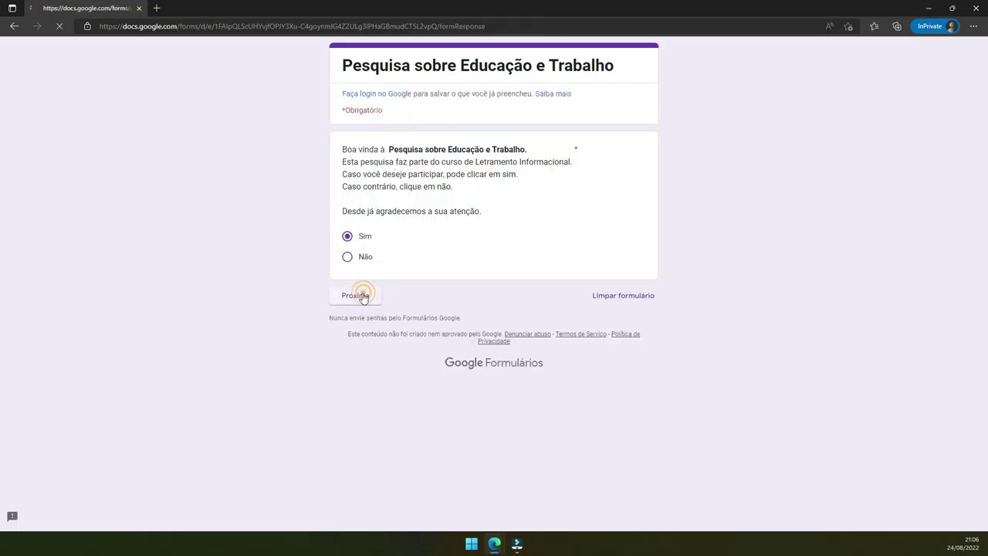
{"action": "left_click", "coordinate": [374, 201]}
{"action": "type", "text": "29"}
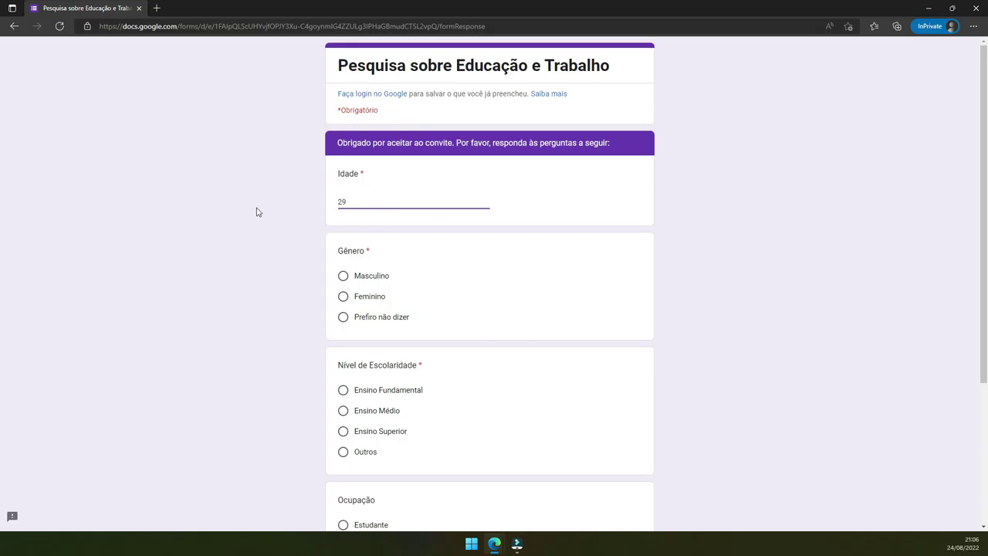
{"action": "left_click", "coordinate": [344, 297]}
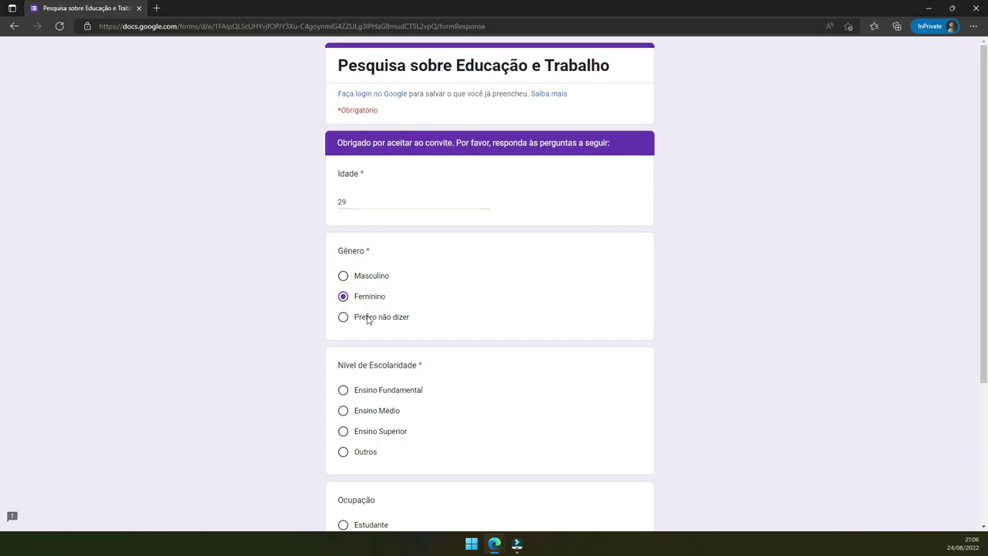
{"action": "left_click", "coordinate": [345, 410]}
{"action": "scroll", "coordinate": [346, 402], "scroll_direction": "down", "scroll_amount": 3}
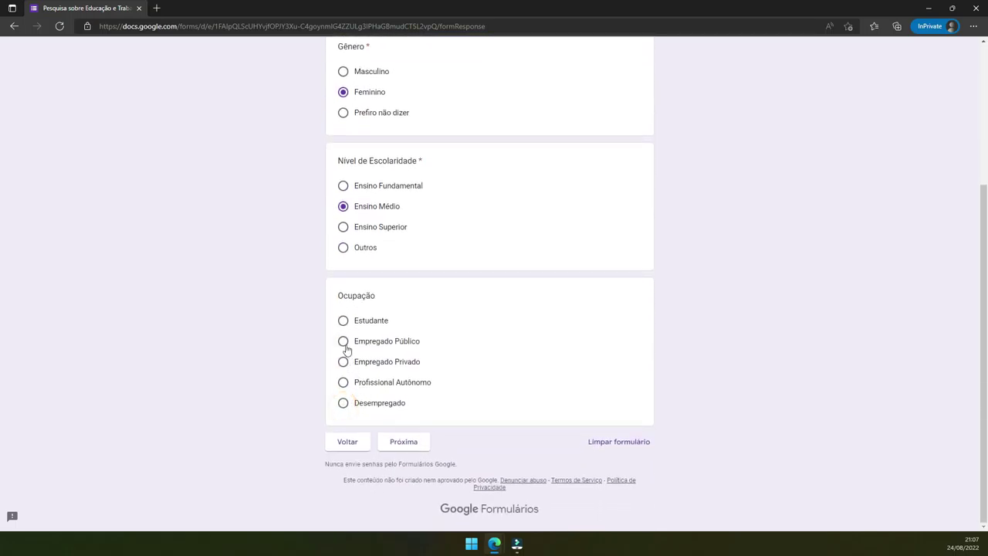
{"action": "left_click", "coordinate": [344, 344]}
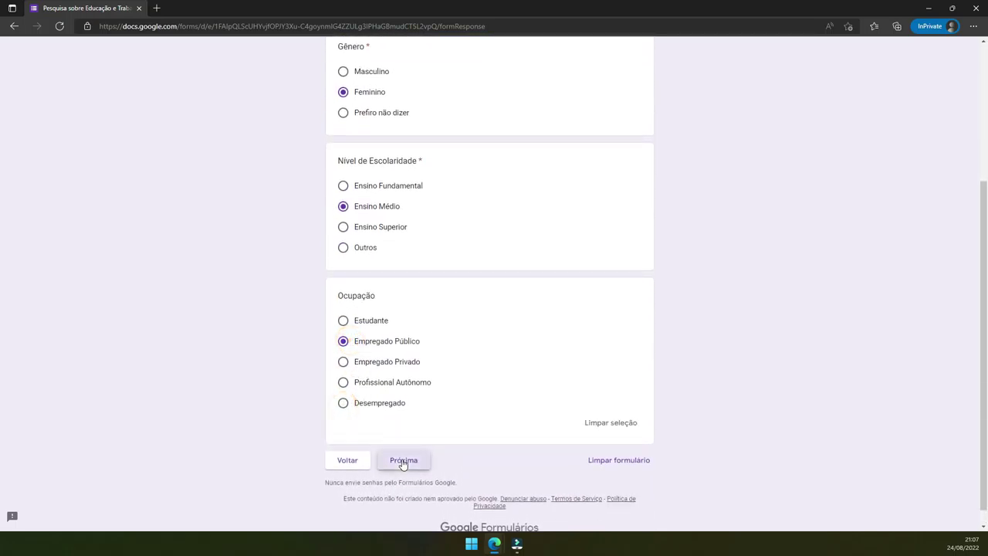
{"action": "left_click", "coordinate": [402, 462]}
{"action": "left_click", "coordinate": [407, 191]}
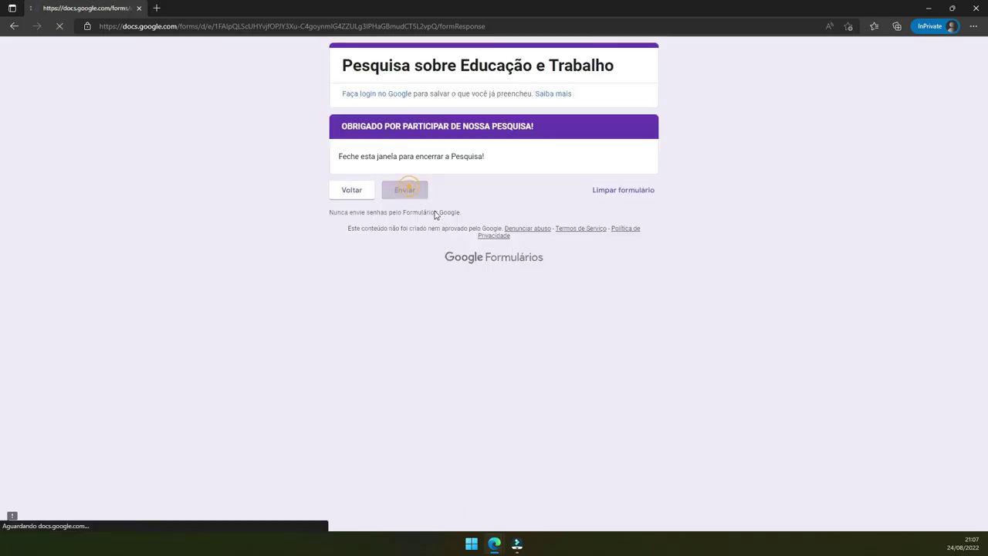
{"action": "left_click", "coordinate": [976, 8]}
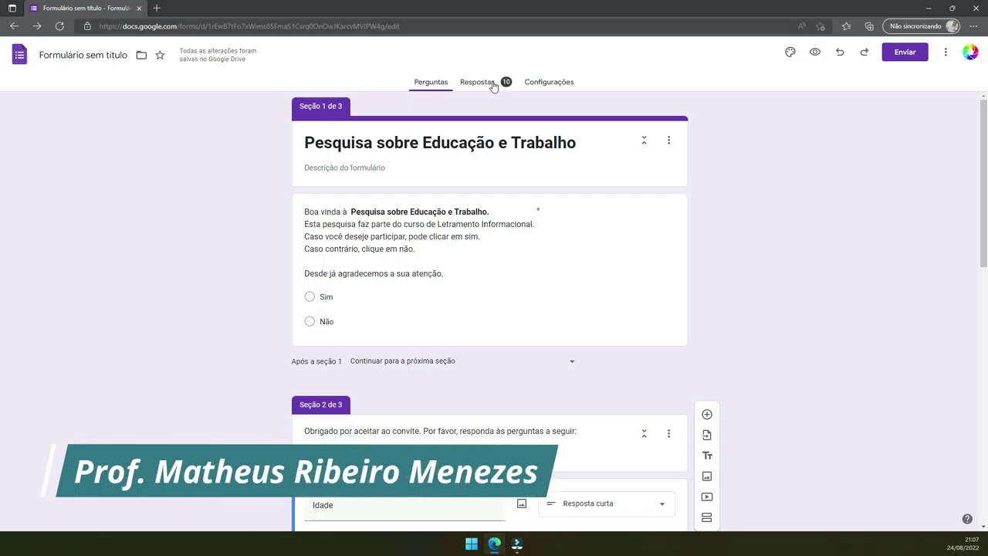
- Delete Section 3's description text so only its thank-you title remains
{"action": "scroll", "coordinate": [442, 294], "scroll_direction": "down", "scroll_amount": 6}
{"action": "scroll", "coordinate": [441, 279], "scroll_direction": "down", "scroll_amount": 3}
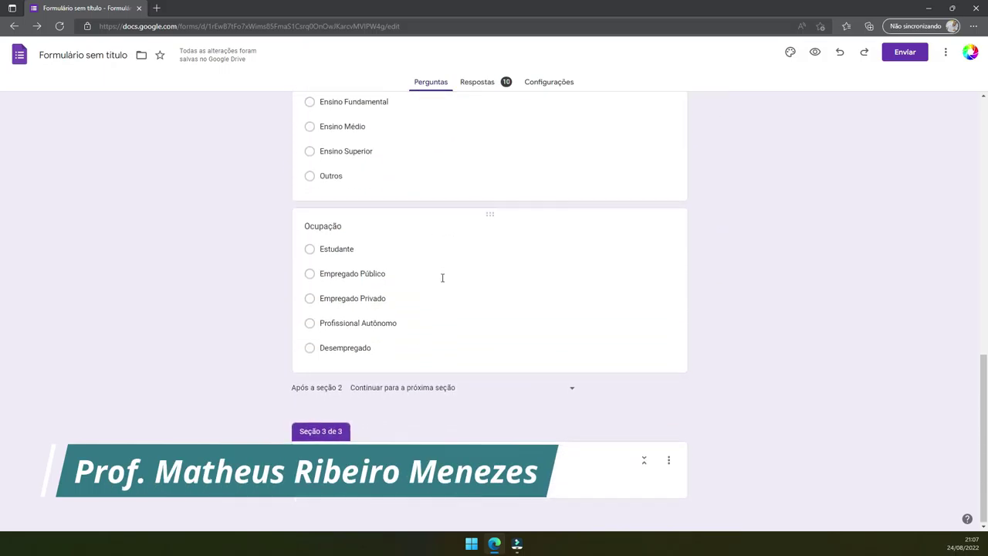
{"action": "triple_click", "coordinate": [392, 476]}
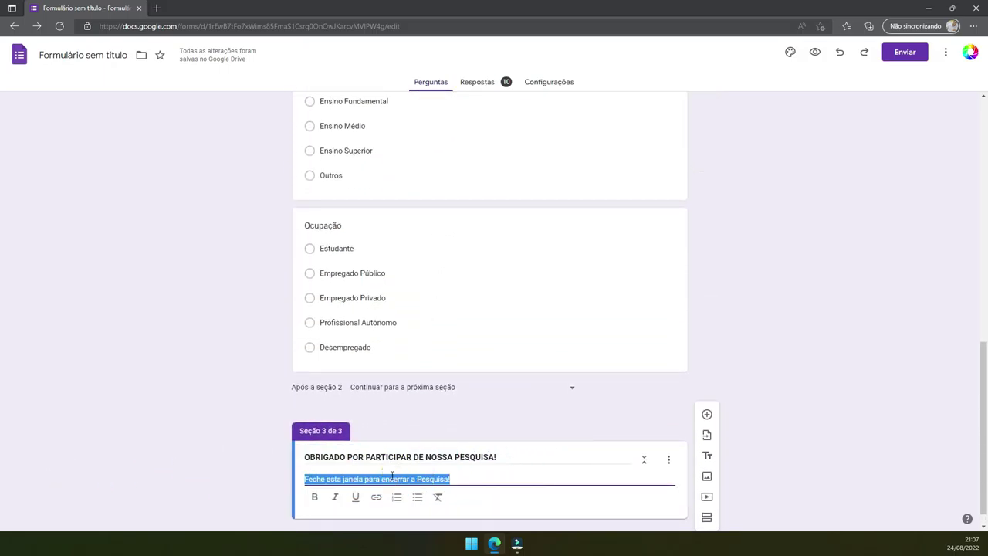
{"action": "key", "text": "BackSpace"}
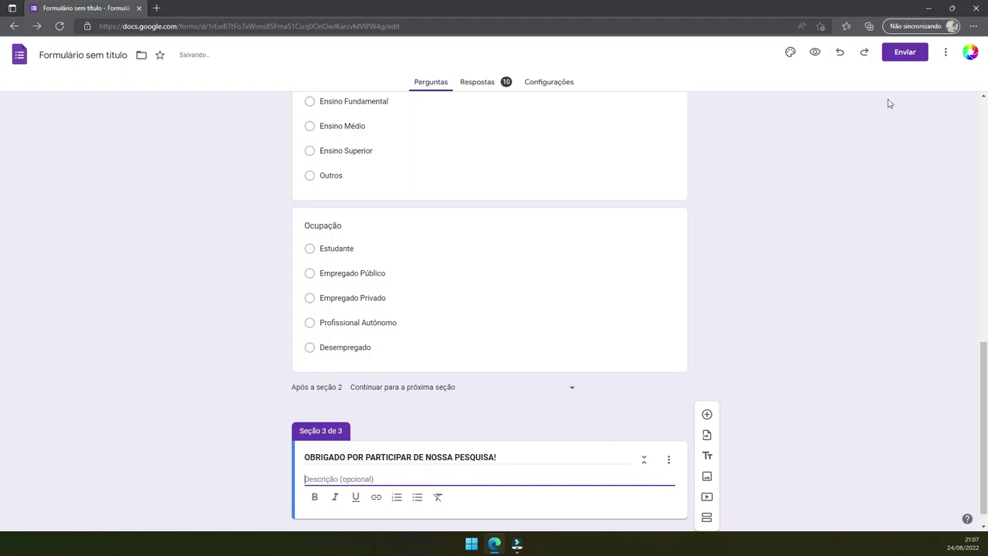
{"action": "left_click", "coordinate": [944, 53]}
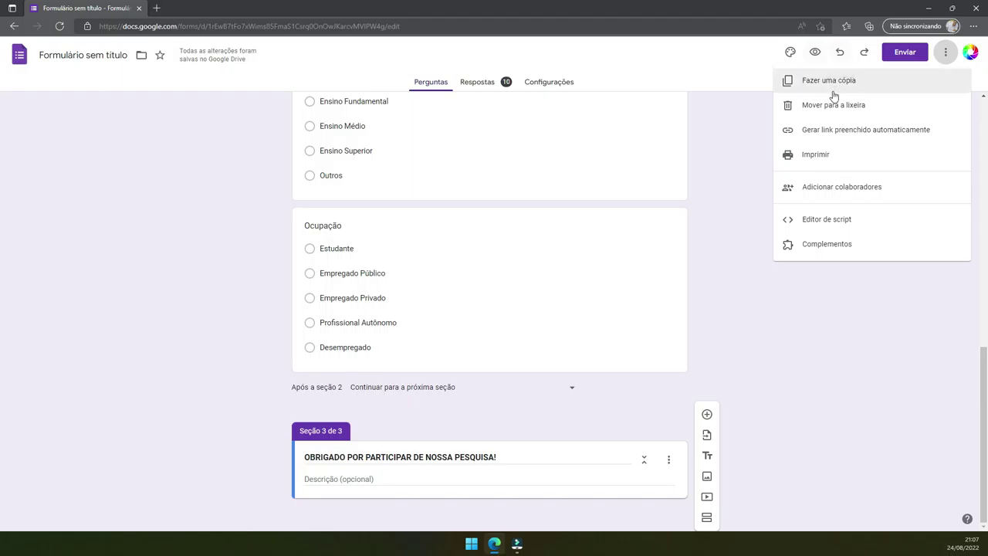
{"action": "left_click", "coordinate": [739, 221]}
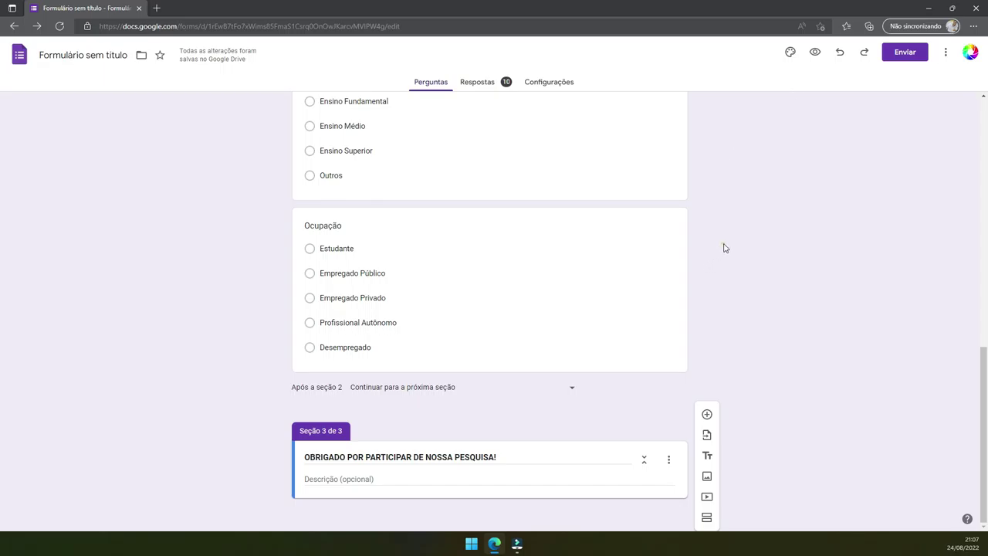
{"action": "scroll", "coordinate": [722, 243], "scroll_direction": "up", "scroll_amount": 10}
{"action": "scroll", "coordinate": [663, 154], "scroll_direction": "up", "scroll_amount": 5}
- In Settings, make new questions required by default and show a progress bar to respondents
{"action": "left_click", "coordinate": [549, 81]}
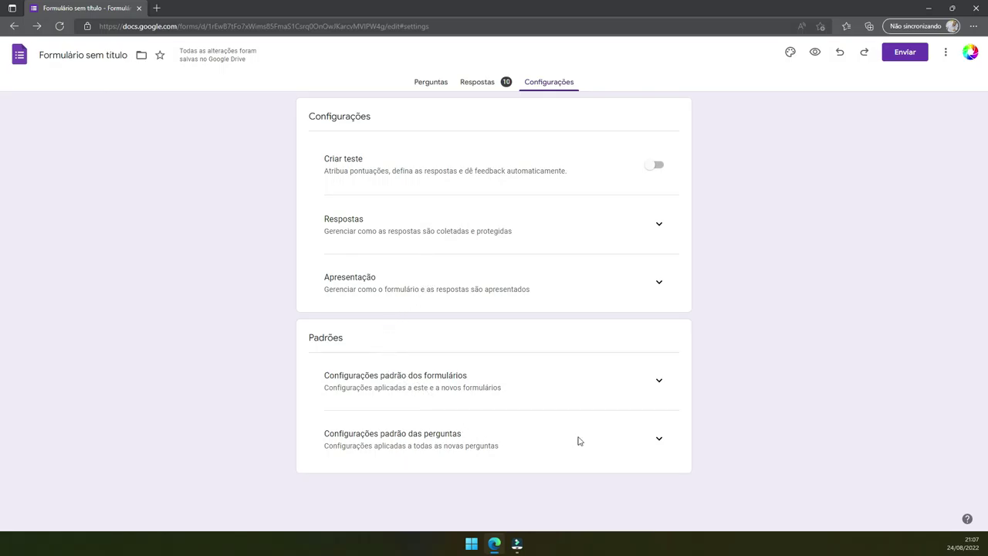
{"action": "left_click", "coordinate": [664, 448]}
{"action": "left_click", "coordinate": [662, 446]}
{"action": "left_click", "coordinate": [662, 446]}
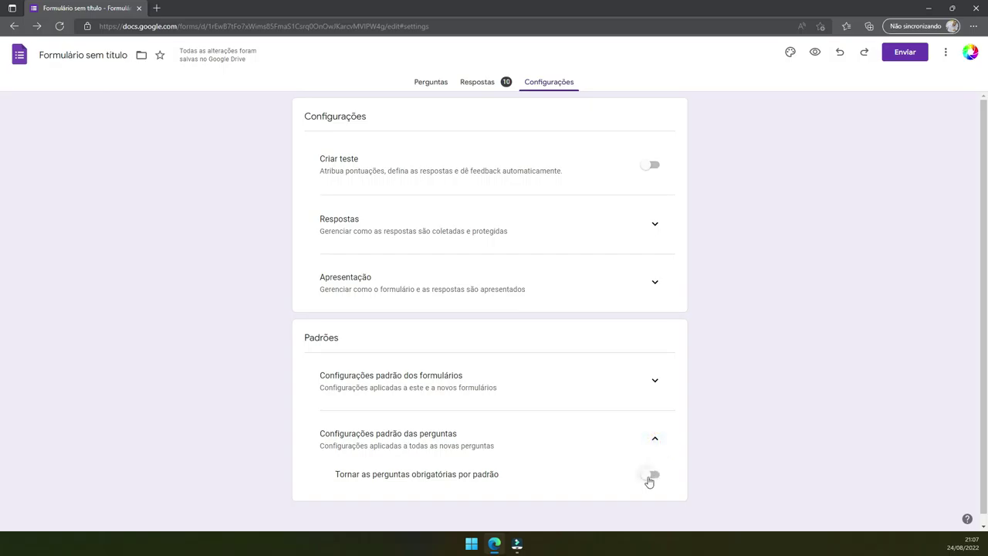
{"action": "left_click", "coordinate": [650, 479]}
{"action": "left_click", "coordinate": [654, 380]}
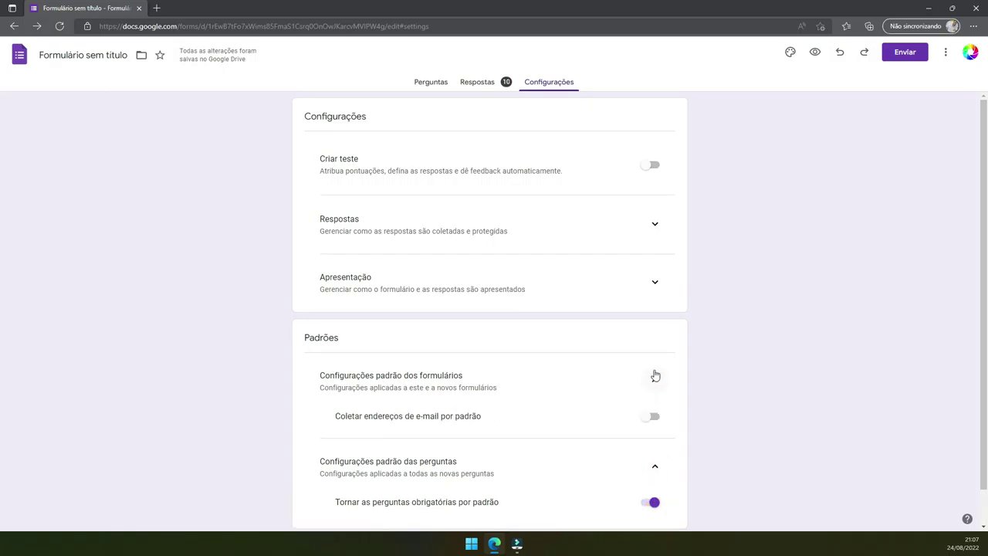
{"action": "left_click", "coordinate": [656, 285]}
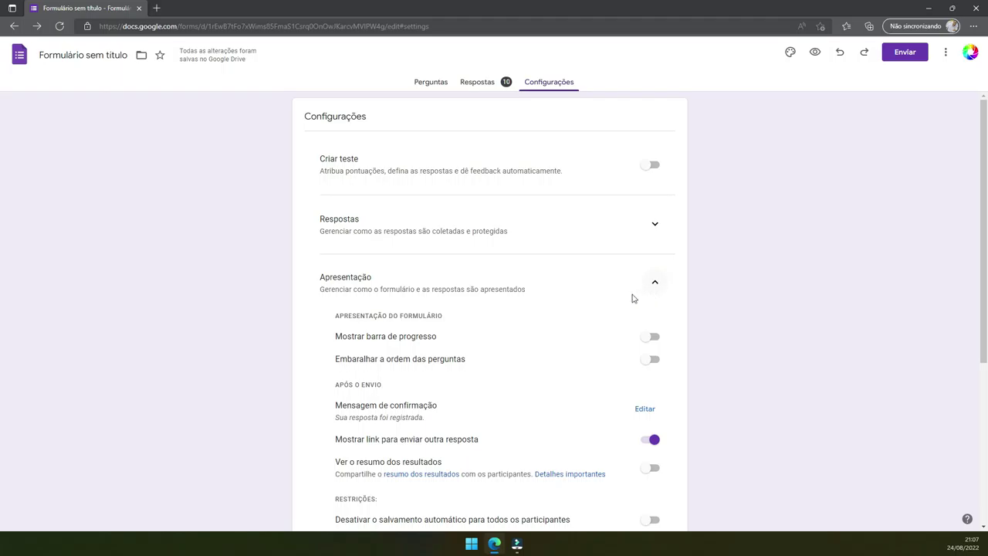
{"action": "scroll", "coordinate": [595, 303], "scroll_direction": "down", "scroll_amount": 1}
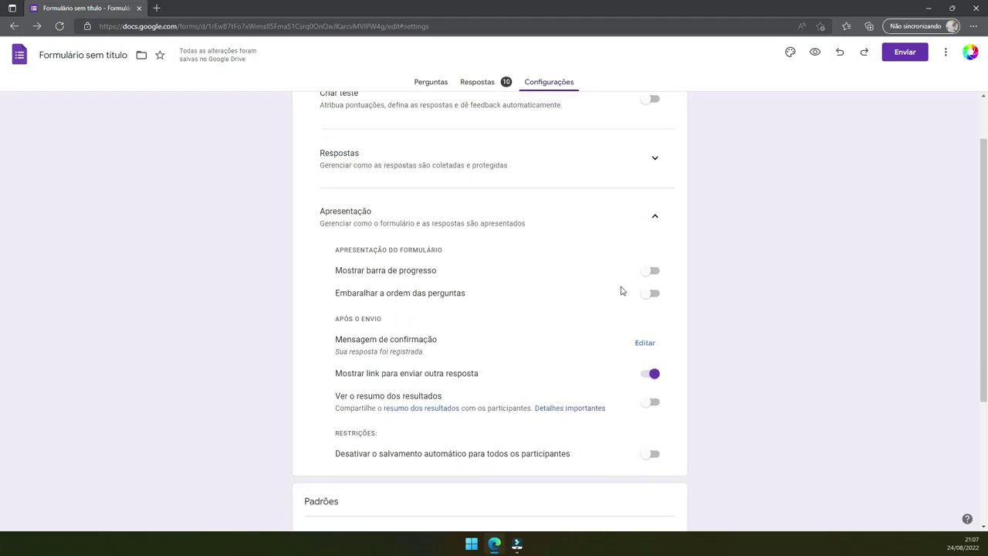
{"action": "left_click", "coordinate": [651, 272]}
{"action": "scroll", "coordinate": [579, 348], "scroll_direction": "up", "scroll_amount": 1}
{"action": "left_click", "coordinate": [657, 226]}
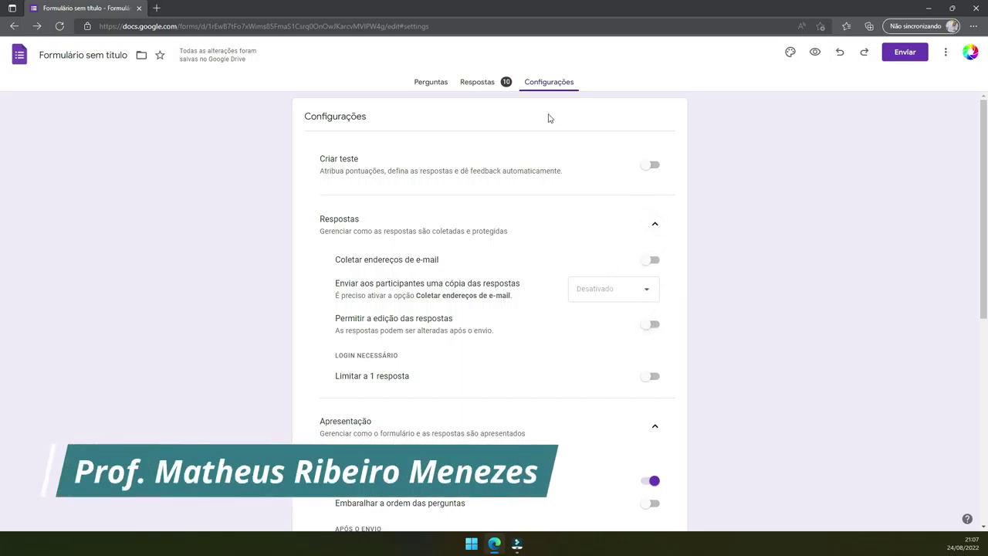
- Glance over the responses summary, the question editor and the form's extra options menu
{"action": "left_click", "coordinate": [479, 83]}
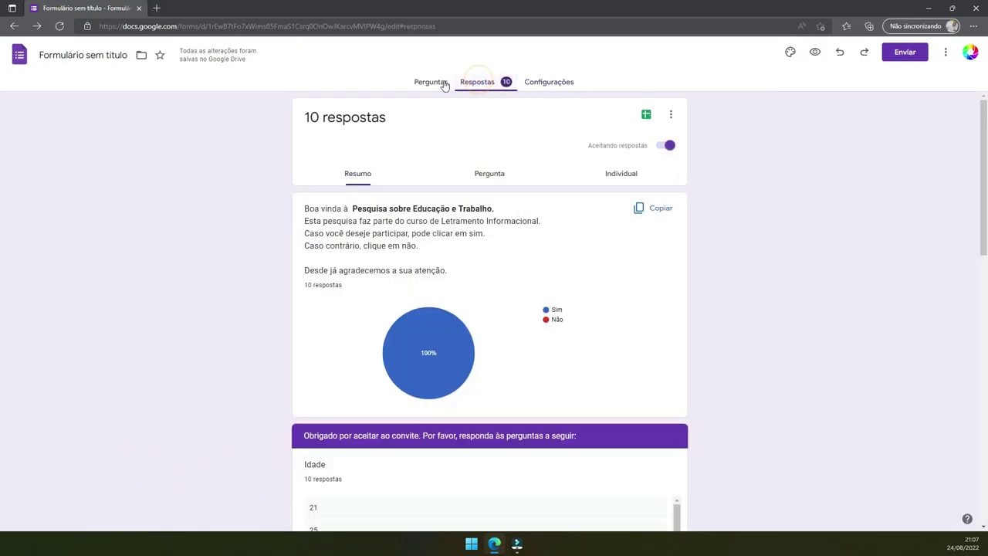
{"action": "left_click", "coordinate": [445, 83]}
{"action": "scroll", "coordinate": [606, 228], "scroll_direction": "down", "scroll_amount": 3}
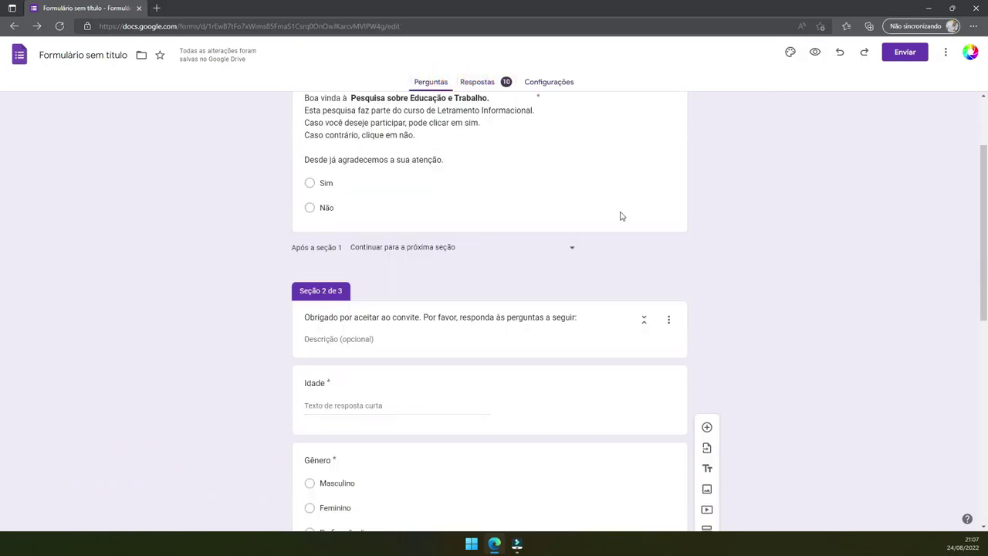
{"action": "scroll", "coordinate": [620, 211], "scroll_direction": "down", "scroll_amount": 10}
{"action": "scroll", "coordinate": [629, 207], "scroll_direction": "up", "scroll_amount": 2}
{"action": "scroll", "coordinate": [664, 197], "scroll_direction": "up", "scroll_amount": 4}
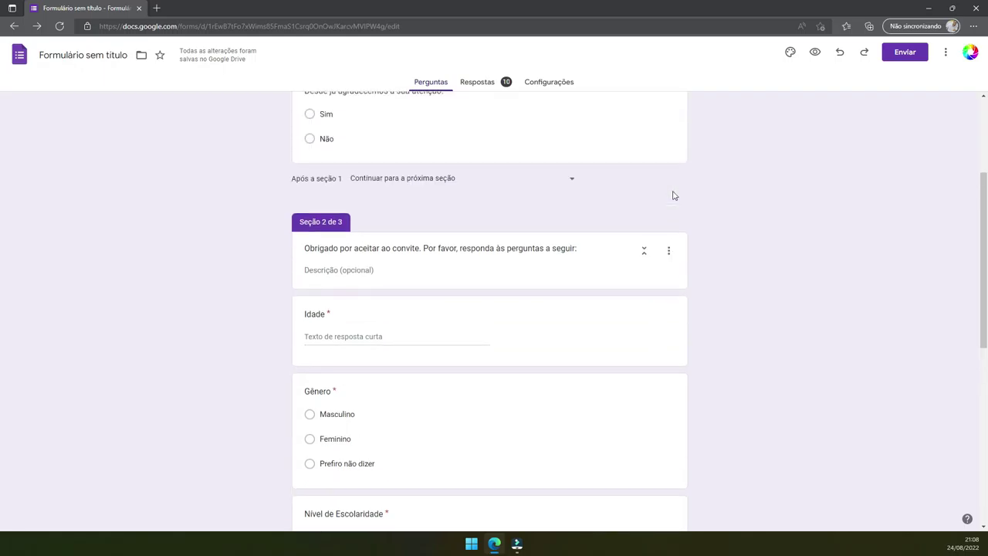
{"action": "scroll", "coordinate": [695, 177], "scroll_direction": "up", "scroll_amount": 2}
{"action": "left_click", "coordinate": [946, 52]}
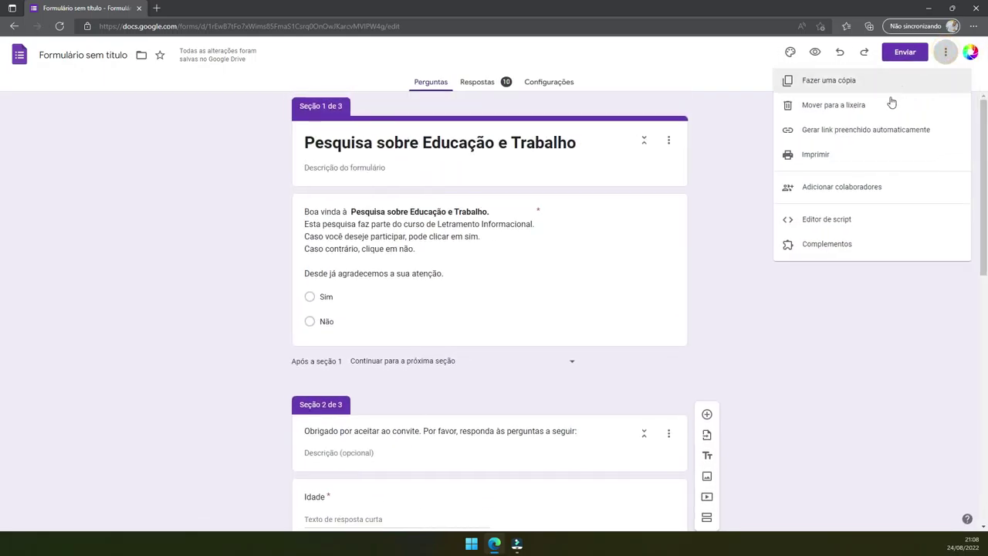
{"action": "left_click", "coordinate": [745, 204]}
- Set the confirmation message to 'Feche esta janela para encerrar a Pesquisa!' and save it
{"action": "left_click", "coordinate": [576, 86]}
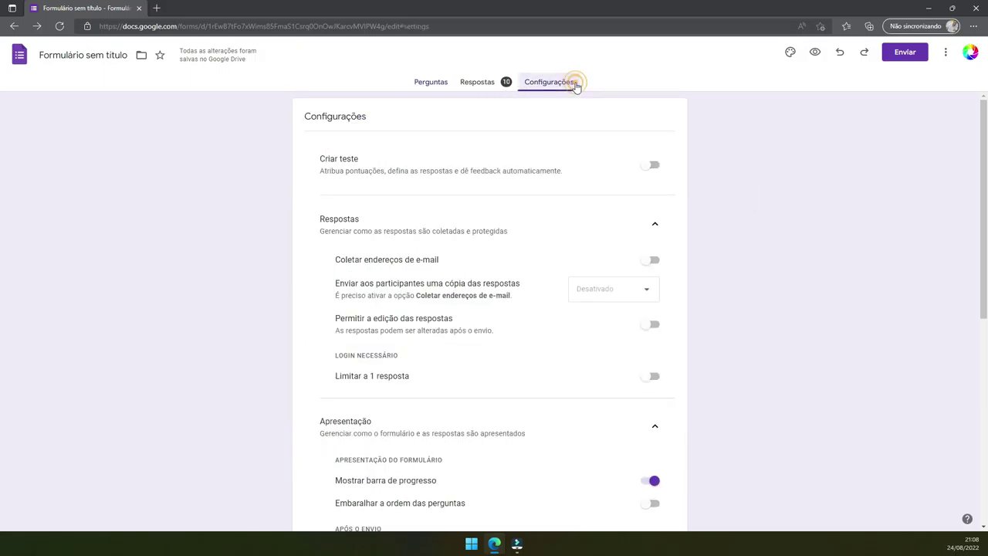
{"action": "scroll", "coordinate": [560, 162], "scroll_direction": "down", "scroll_amount": 5}
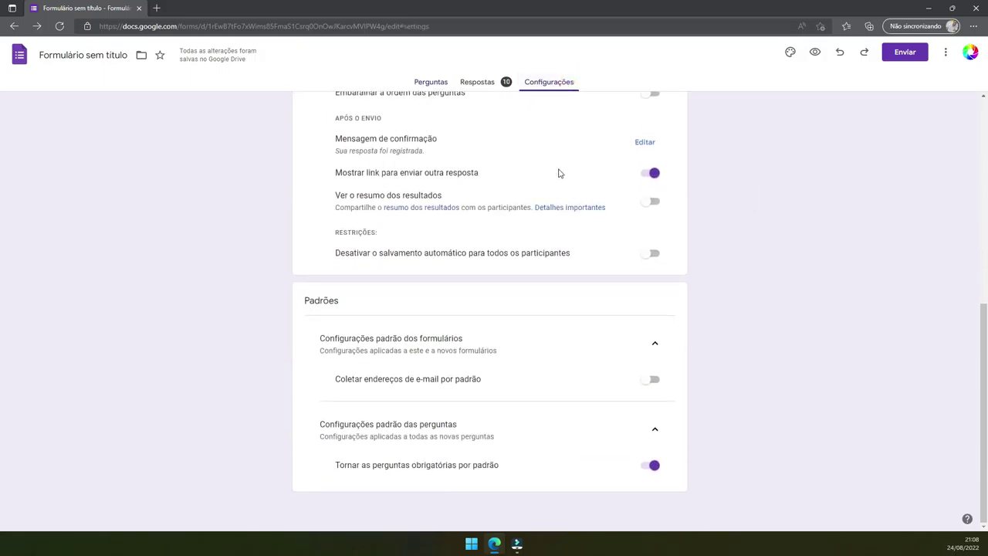
{"action": "scroll", "coordinate": [558, 195], "scroll_direction": "up", "scroll_amount": 4}
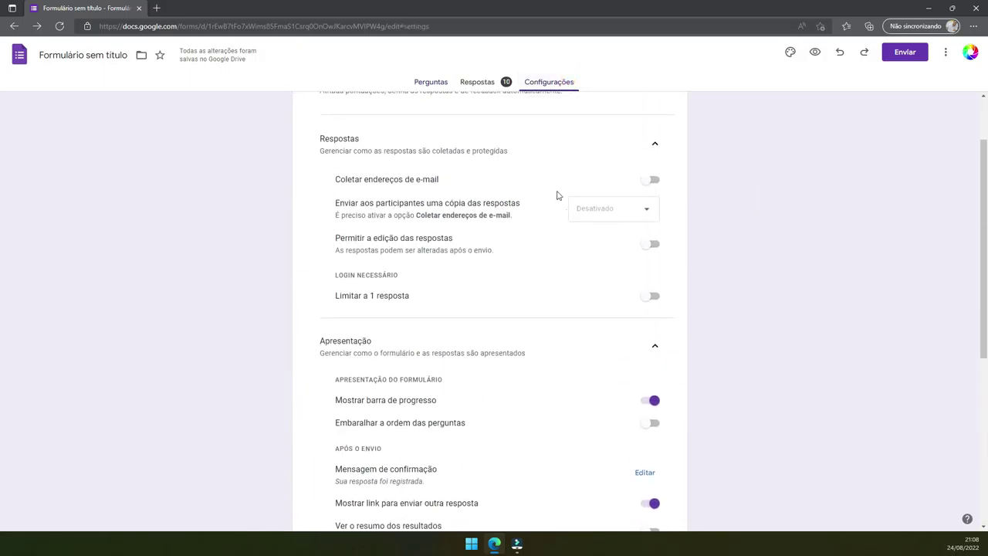
{"action": "scroll", "coordinate": [558, 195], "scroll_direction": "down", "scroll_amount": 2}
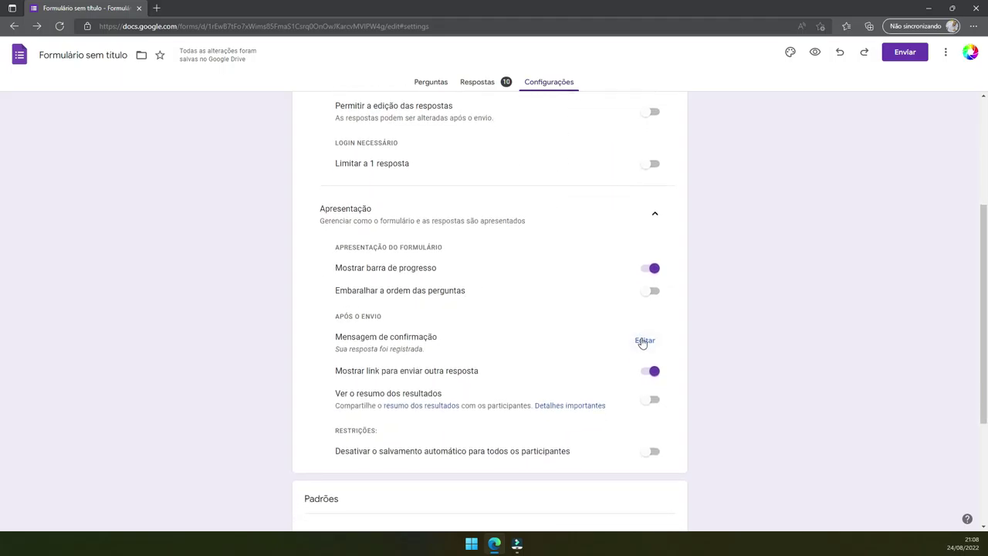
{"action": "left_click", "coordinate": [643, 342]}
{"action": "type", "text": "Feche esta janela para encerrar a Pesquisa!"}
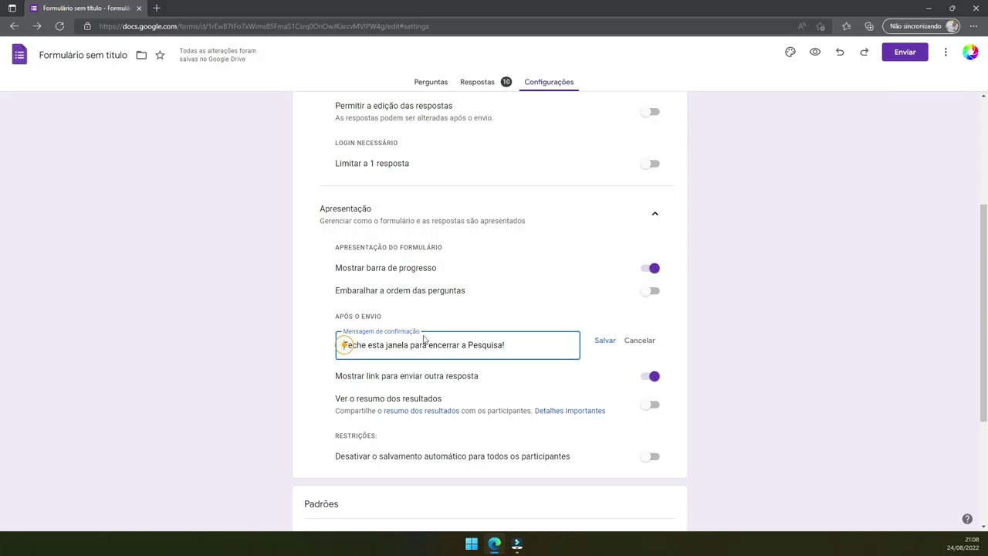
{"action": "left_click", "coordinate": [604, 342]}
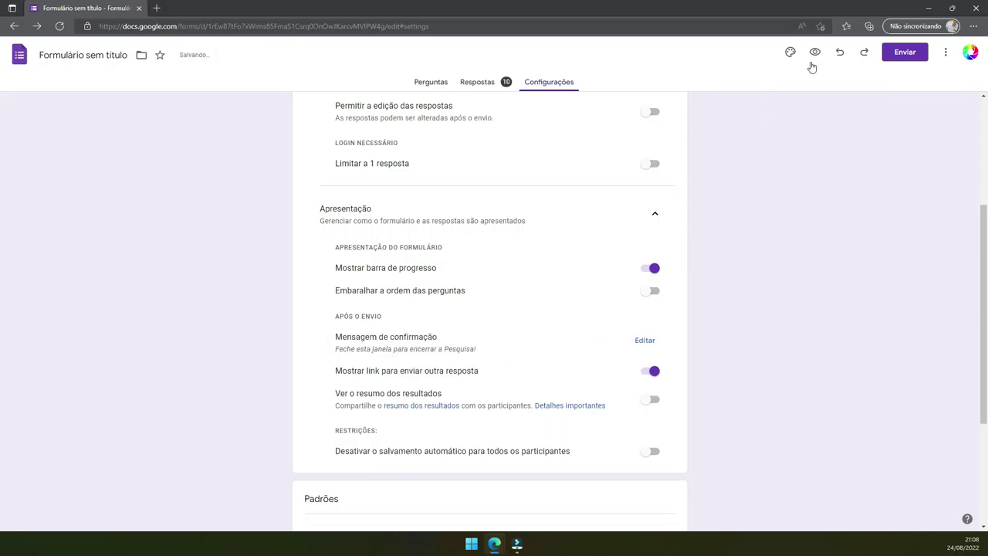
- Preview the form as a respondent and advance to its last page
{"action": "left_click", "coordinate": [816, 54]}
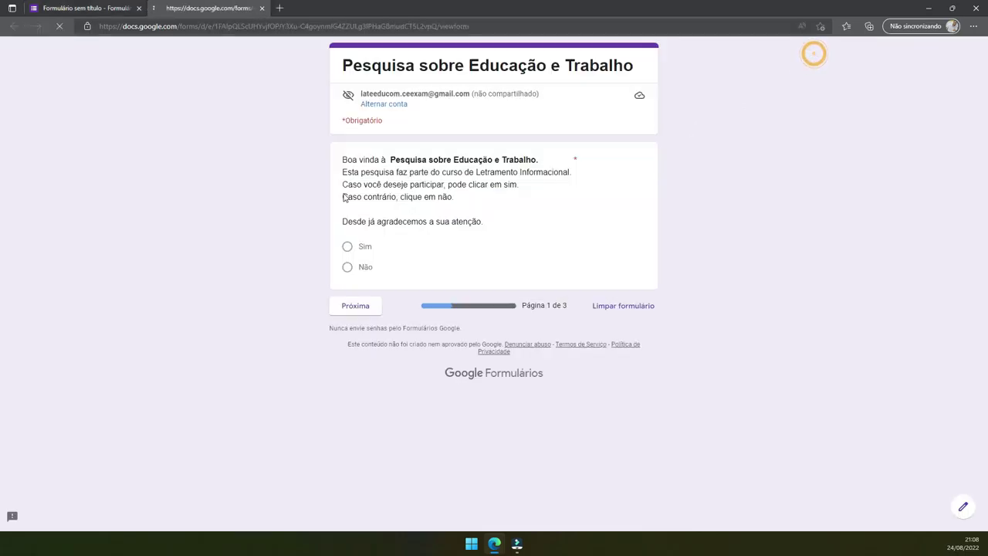
{"action": "left_click", "coordinate": [364, 305]}
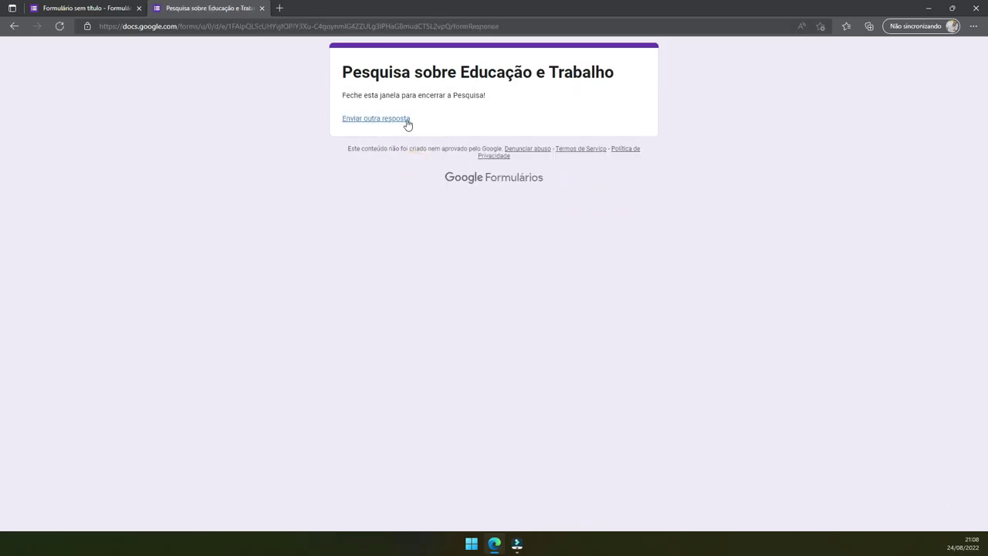
- Close the preview and step through individual responses up to 11 de 11
{"action": "left_click", "coordinate": [262, 8]}
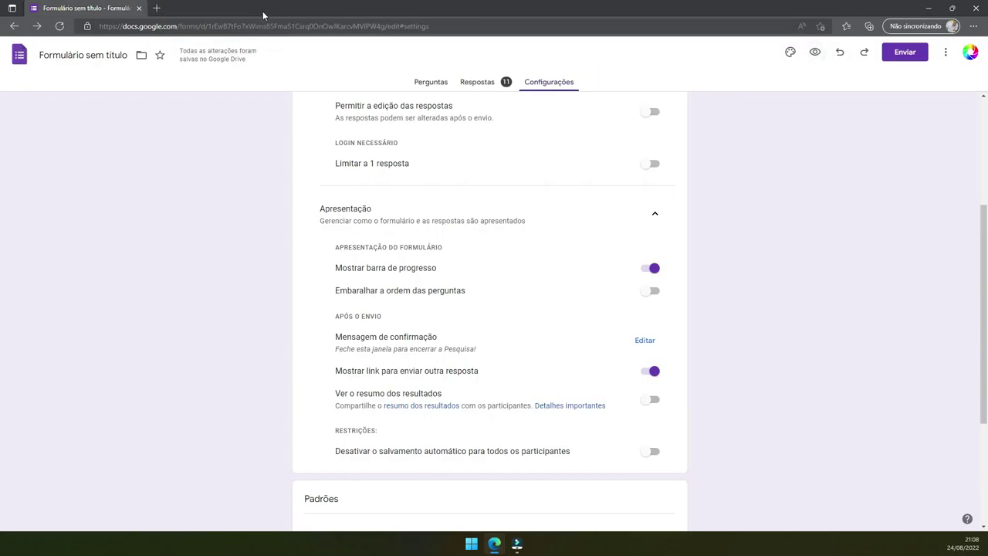
{"action": "left_click", "coordinate": [498, 84]}
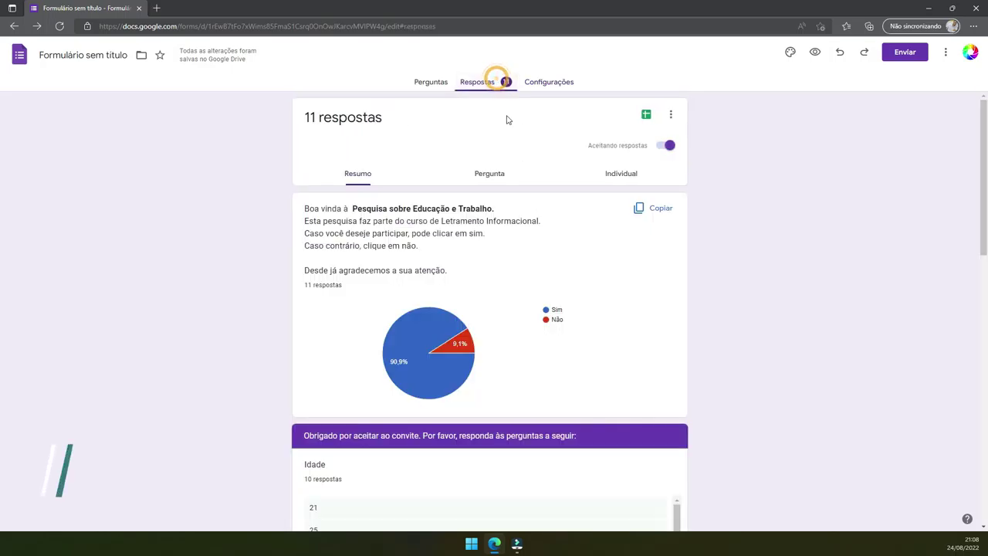
{"action": "left_click", "coordinate": [603, 174]}
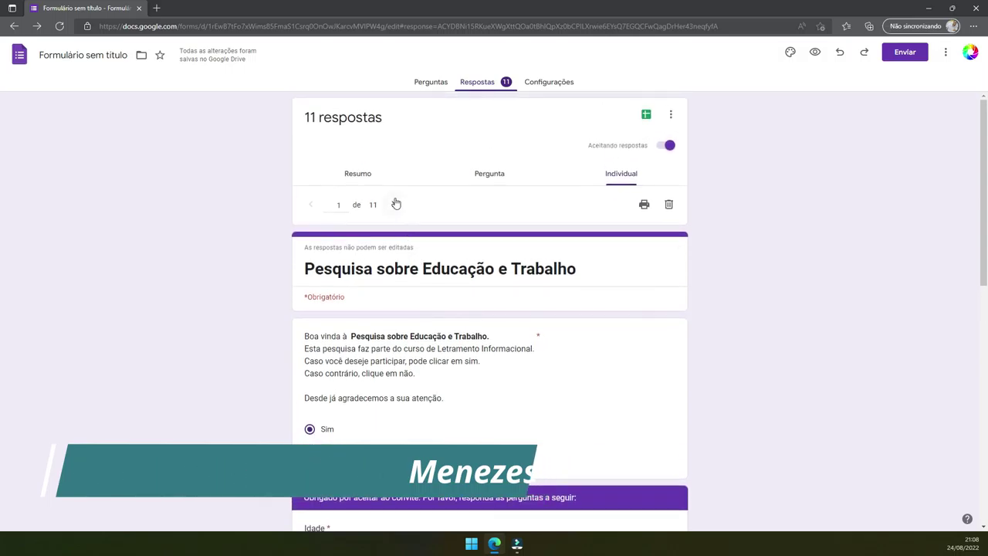
{"action": "left_click", "coordinate": [395, 206]}
{"action": "left_click", "coordinate": [399, 207]}
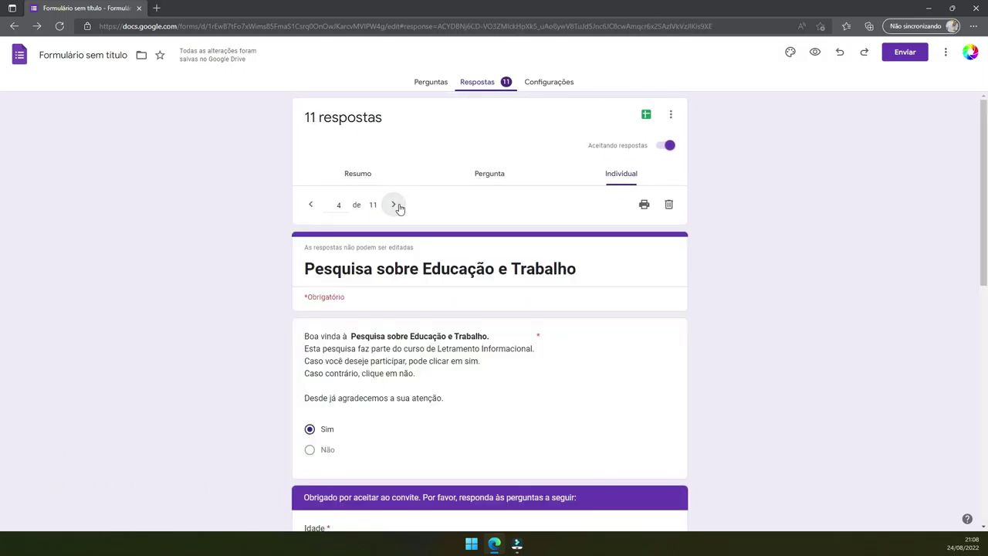
{"action": "left_click", "coordinate": [399, 207]}
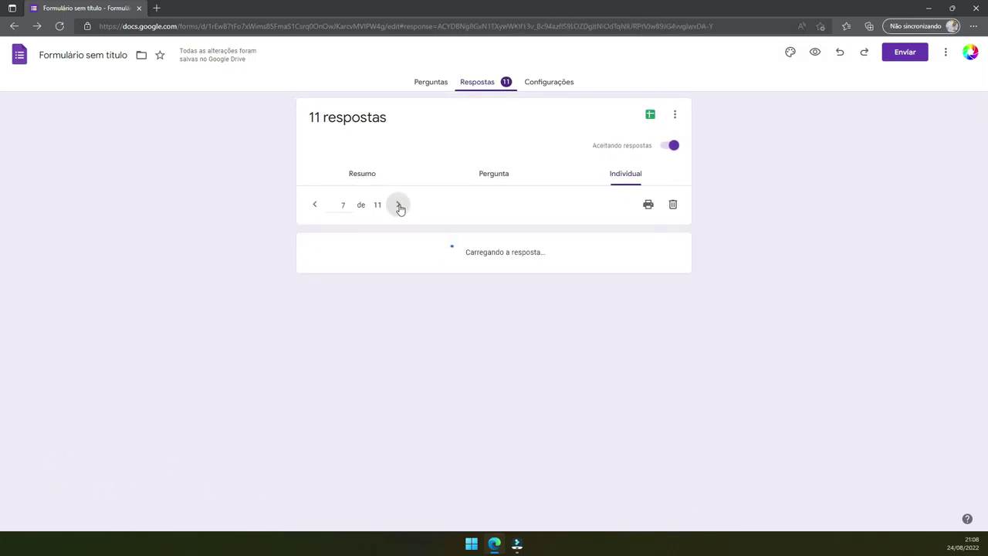
{"action": "left_click", "coordinate": [399, 207]}
{"action": "left_click", "coordinate": [399, 207]}
{"action": "left_click", "coordinate": [399, 207]}
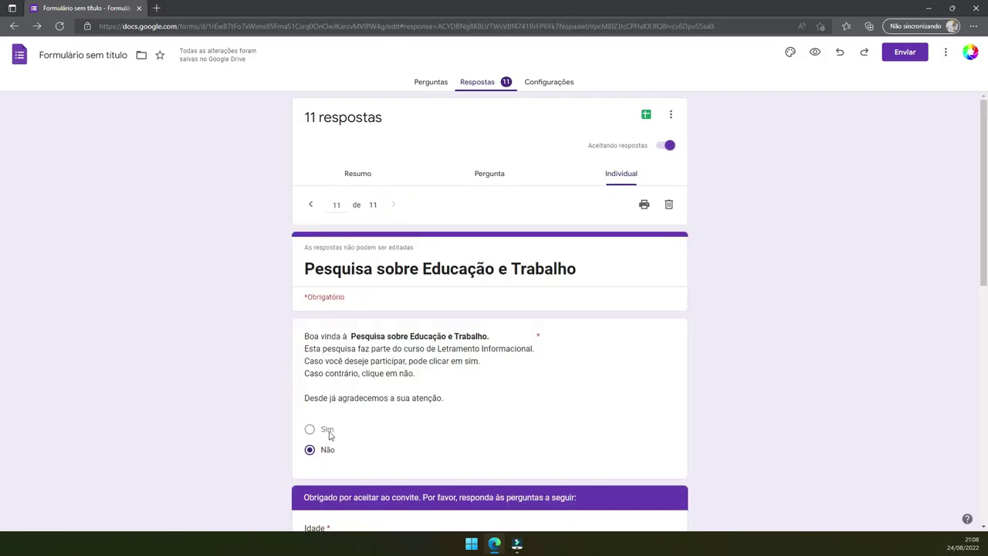
- Review the last response, browse answers per question including Idade, then return to Resumo
{"action": "scroll", "coordinate": [420, 410], "scroll_direction": "down", "scroll_amount": 2}
{"action": "scroll", "coordinate": [420, 404], "scroll_direction": "down", "scroll_amount": 2}
{"action": "scroll", "coordinate": [419, 404], "scroll_direction": "up", "scroll_amount": 5}
{"action": "scroll", "coordinate": [378, 238], "scroll_direction": "down", "scroll_amount": 7}
{"action": "scroll", "coordinate": [324, 255], "scroll_direction": "down", "scroll_amount": 2}
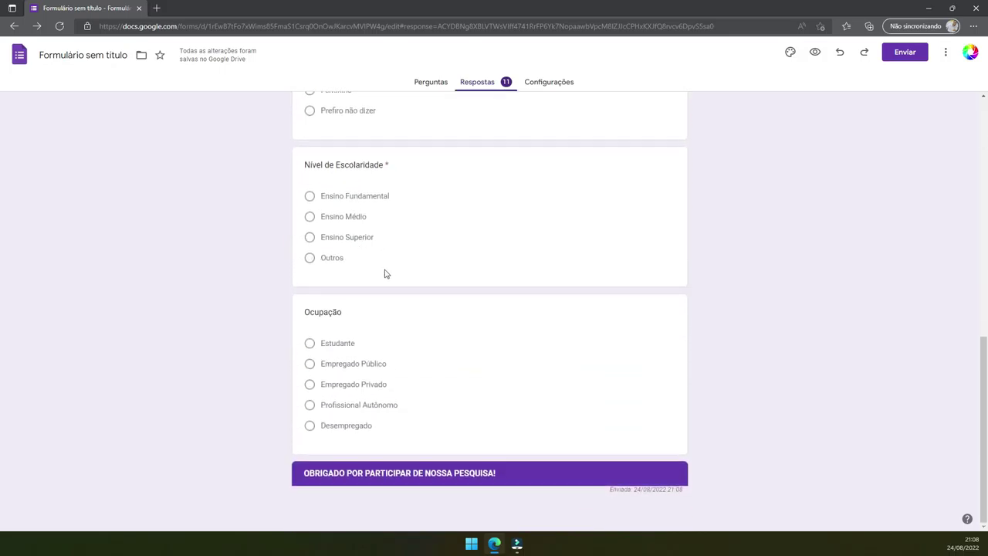
{"action": "scroll", "coordinate": [386, 274], "scroll_direction": "up", "scroll_amount": 3}
{"action": "scroll", "coordinate": [364, 236], "scroll_direction": "up", "scroll_amount": 2}
{"action": "scroll", "coordinate": [386, 216], "scroll_direction": "up", "scroll_amount": 2}
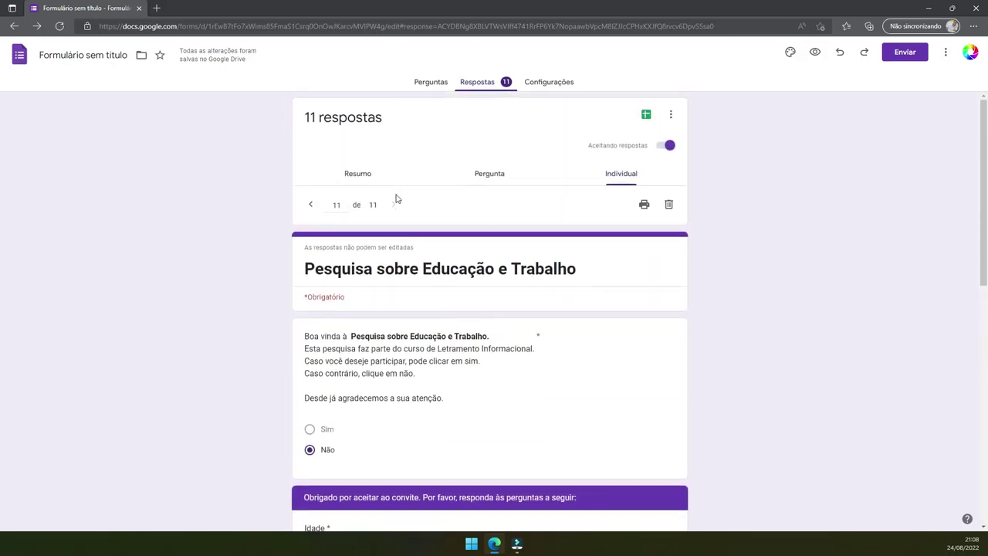
{"action": "left_click", "coordinate": [487, 174]}
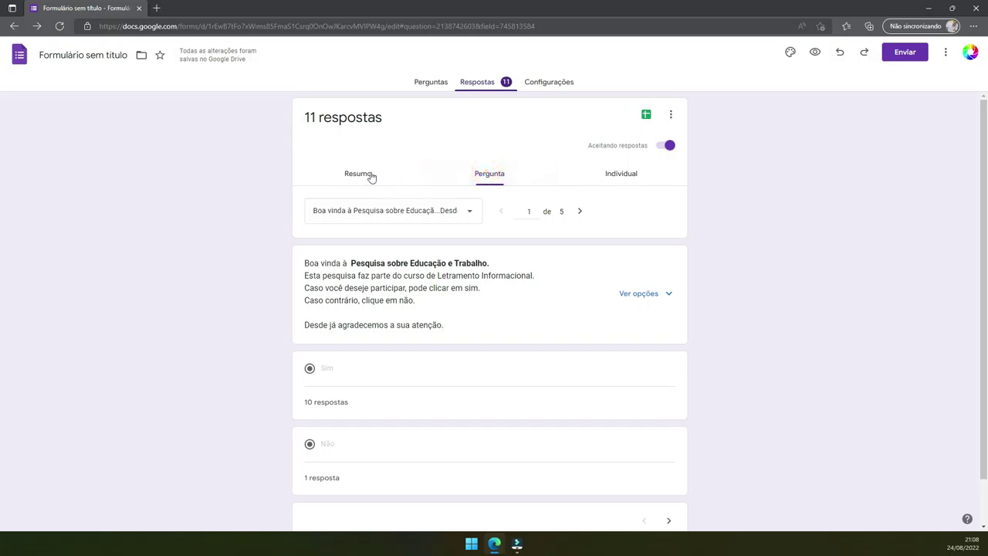
{"action": "scroll", "coordinate": [571, 248], "scroll_direction": "down", "scroll_amount": 1}
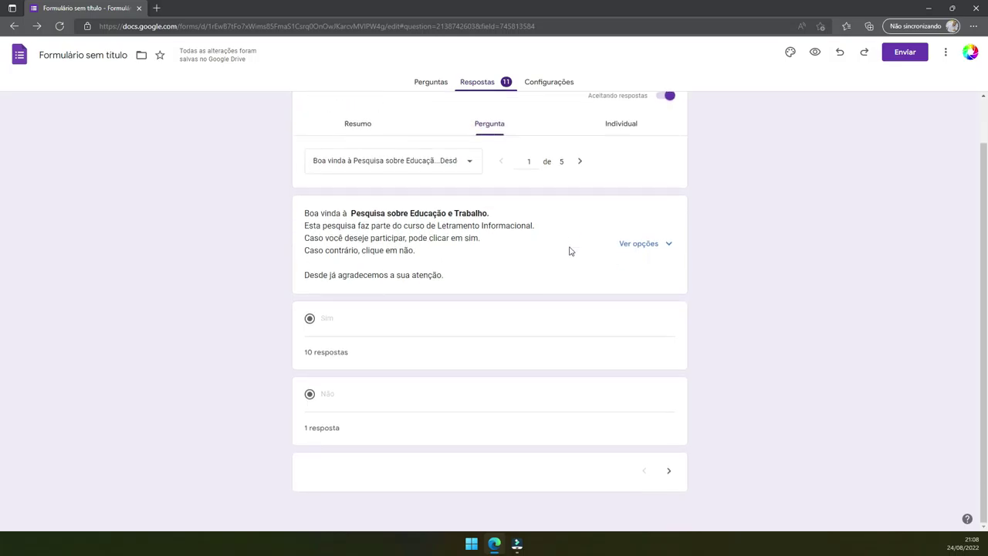
{"action": "scroll", "coordinate": [570, 249], "scroll_direction": "up", "scroll_amount": 1}
{"action": "left_click", "coordinate": [582, 210]}
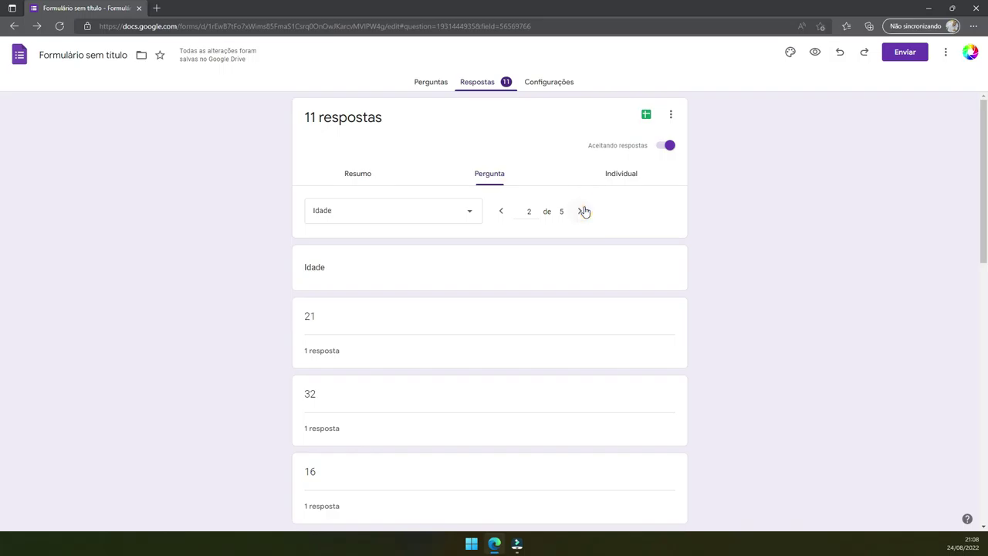
{"action": "left_click", "coordinate": [500, 215]}
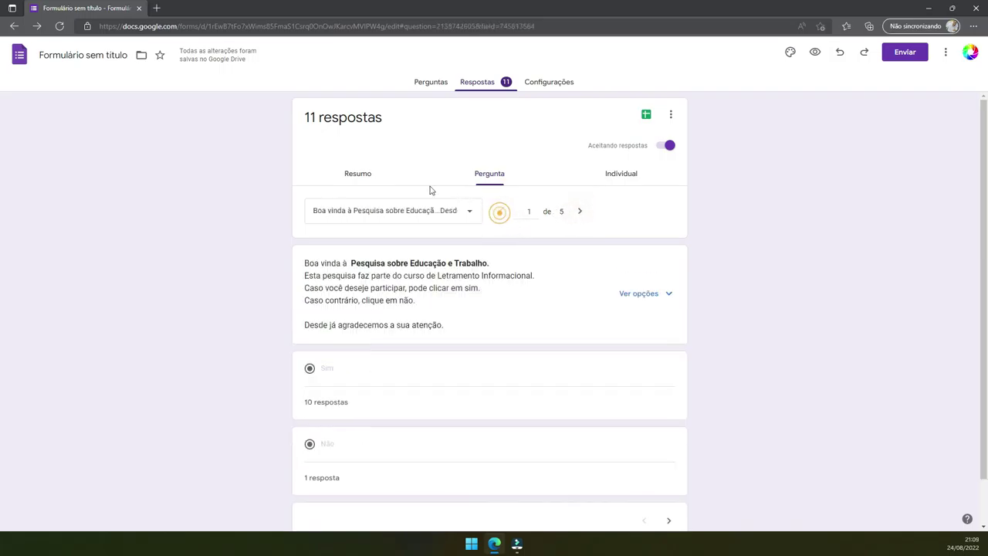
{"action": "left_click", "coordinate": [360, 176]}
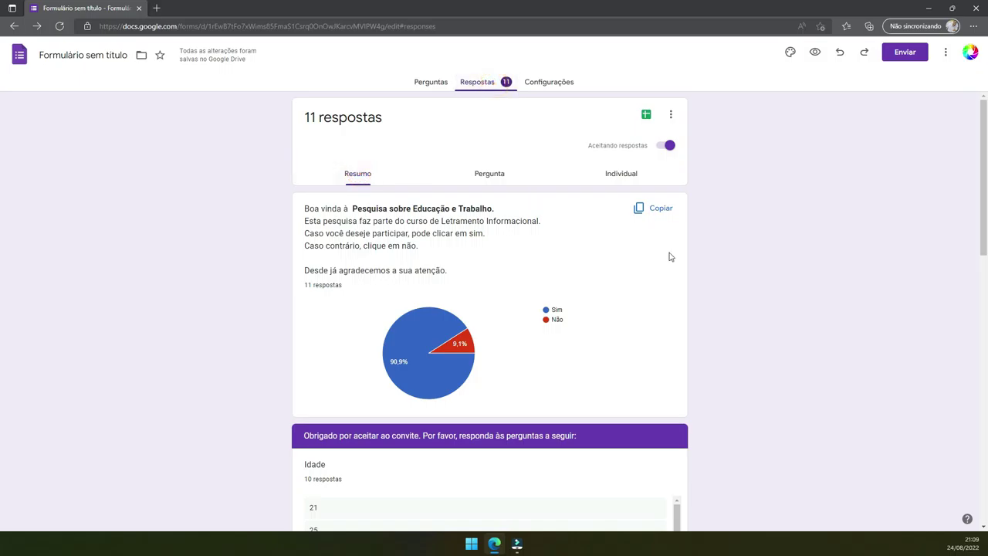
{"action": "scroll", "coordinate": [669, 255], "scroll_direction": "down", "scroll_amount": 1}
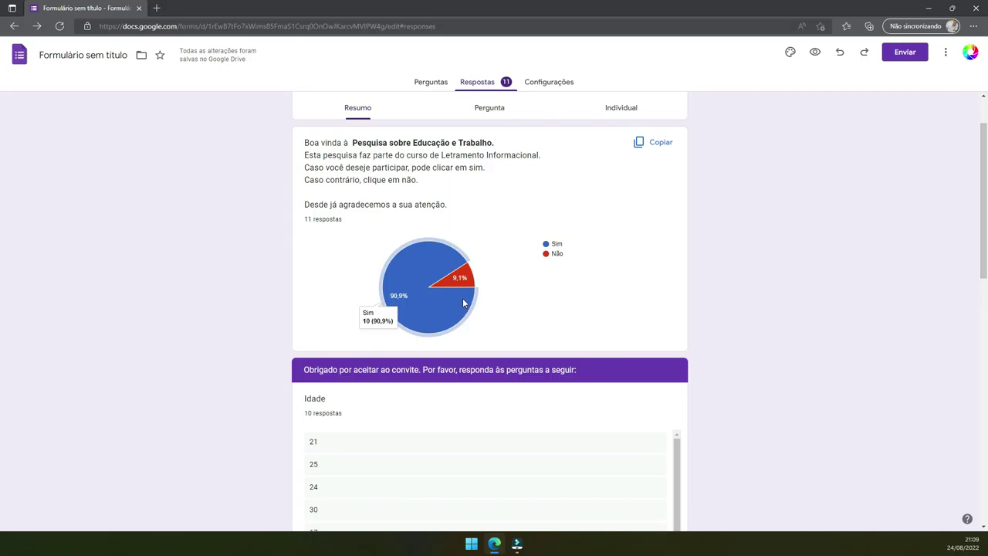
{"action": "scroll", "coordinate": [464, 293], "scroll_direction": "down", "scroll_amount": 3}
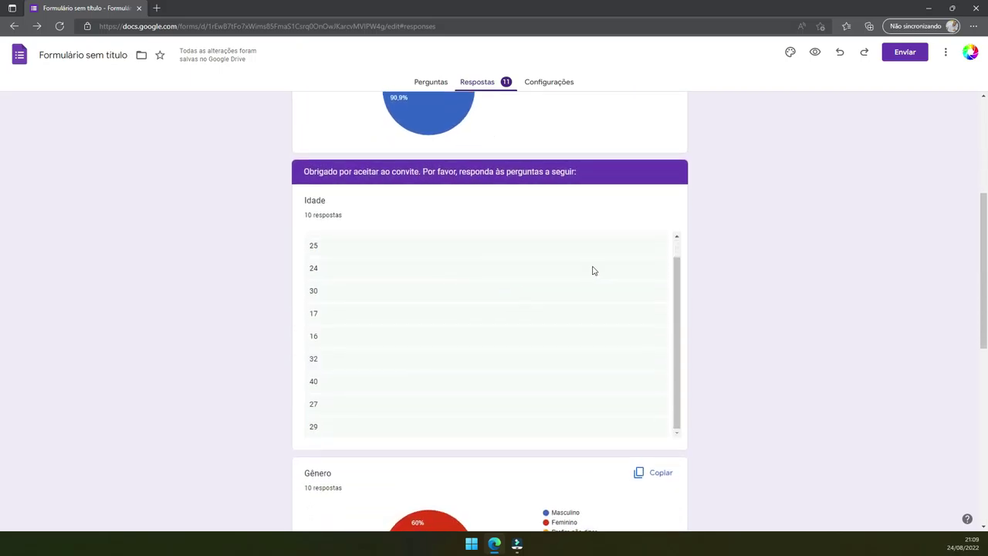
{"action": "scroll", "coordinate": [594, 271], "scroll_direction": "down", "scroll_amount": 4}
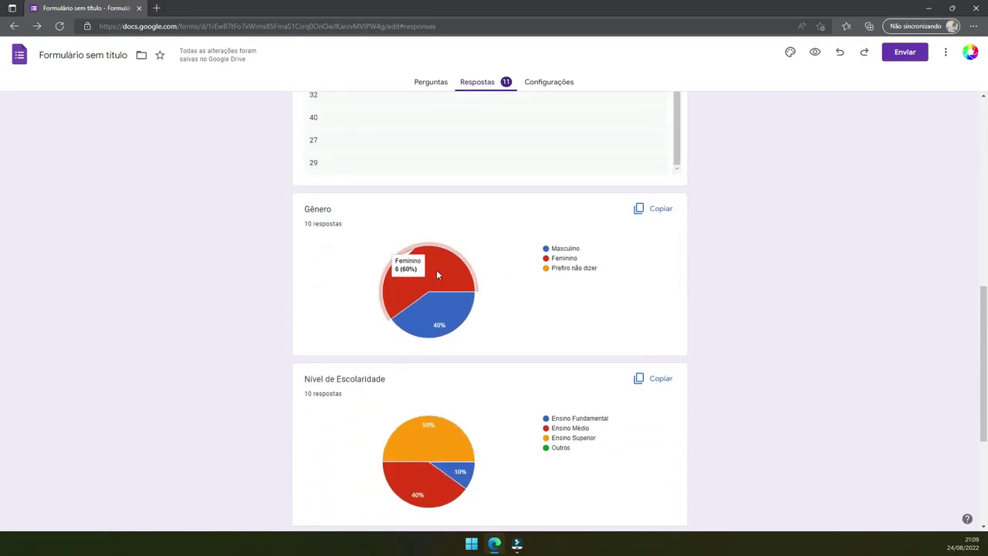
{"action": "scroll", "coordinate": [529, 305], "scroll_direction": "down", "scroll_amount": 3}
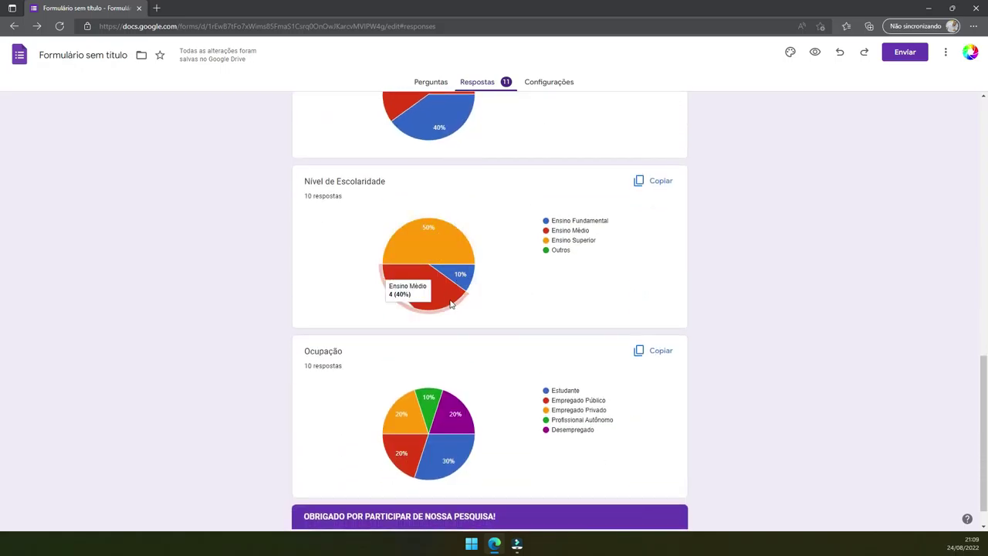
{"action": "scroll", "coordinate": [487, 278], "scroll_direction": "down", "scroll_amount": 1}
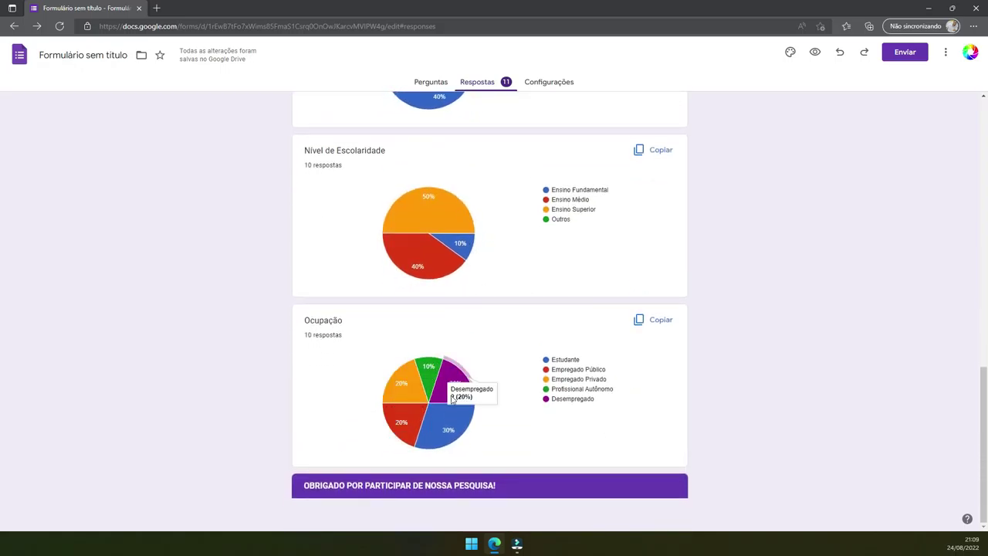
{"action": "scroll", "coordinate": [764, 331], "scroll_direction": "up", "scroll_amount": 10}
{"action": "scroll", "coordinate": [765, 331], "scroll_direction": "up", "scroll_amount": 10}
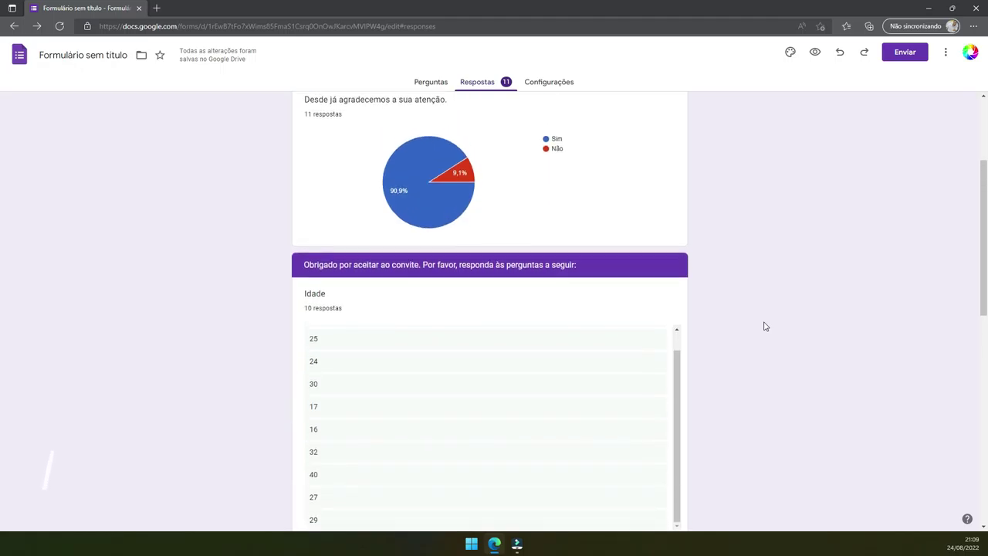
{"action": "scroll", "coordinate": [764, 331], "scroll_direction": "up", "scroll_amount": 5}
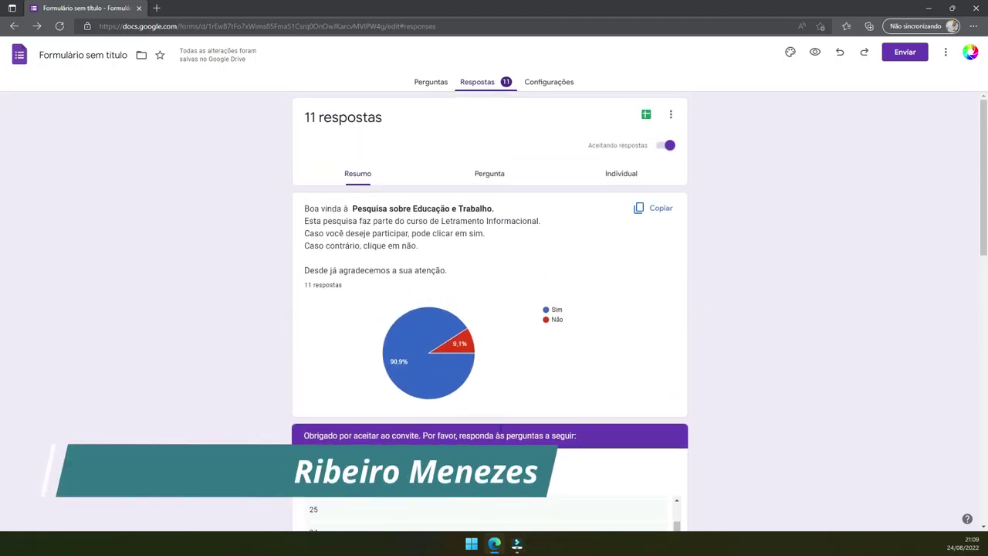
{"action": "scroll", "coordinate": [697, 346], "scroll_direction": "down", "scroll_amount": 10}
{"action": "scroll", "coordinate": [697, 346], "scroll_direction": "down", "scroll_amount": 15}
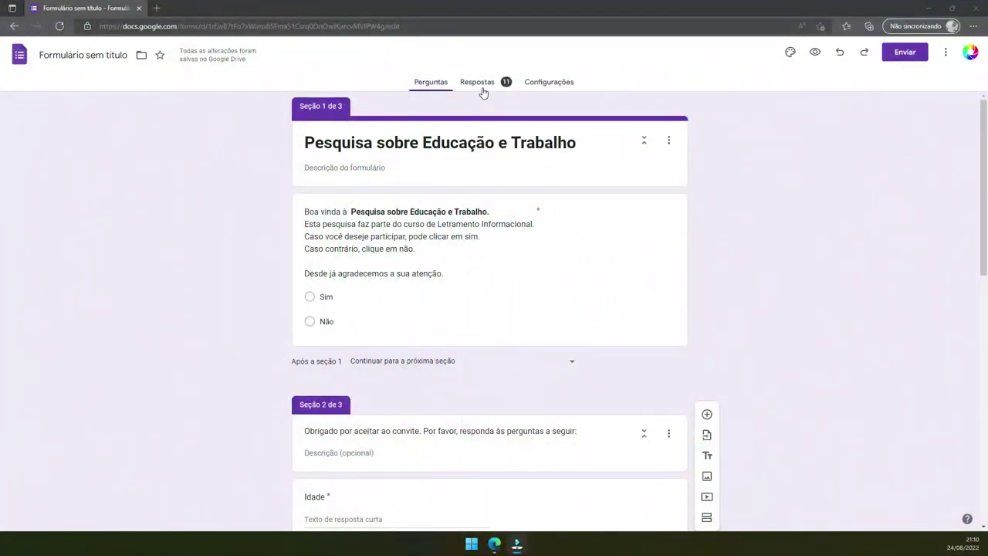
- Open the add-ons Marketplace from Respostas and select the Advanced Summary add-on
{"action": "left_click", "coordinate": [484, 91]}
{"action": "scroll", "coordinate": [510, 182], "scroll_direction": "down", "scroll_amount": 5}
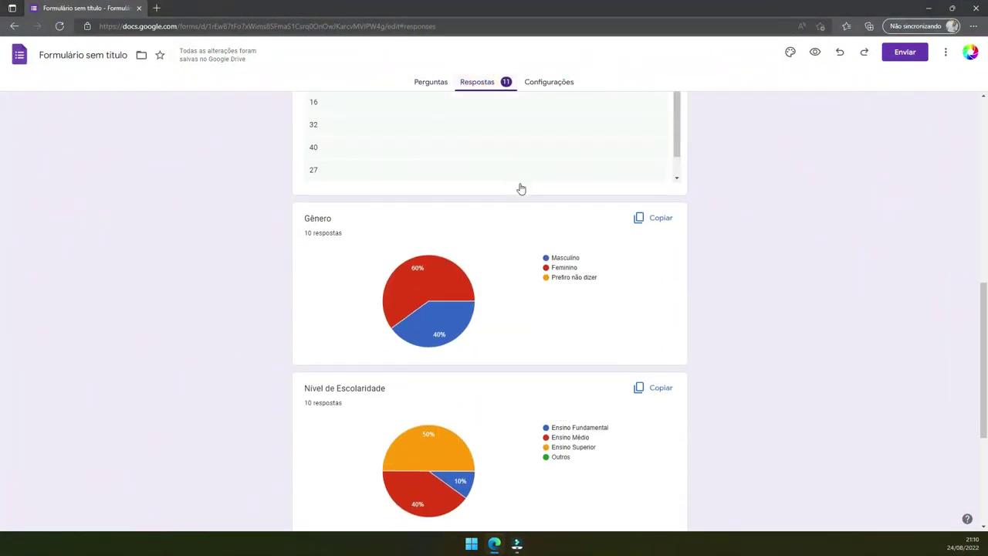
{"action": "scroll", "coordinate": [521, 190], "scroll_direction": "up", "scroll_amount": 5}
{"action": "left_click", "coordinate": [946, 51]}
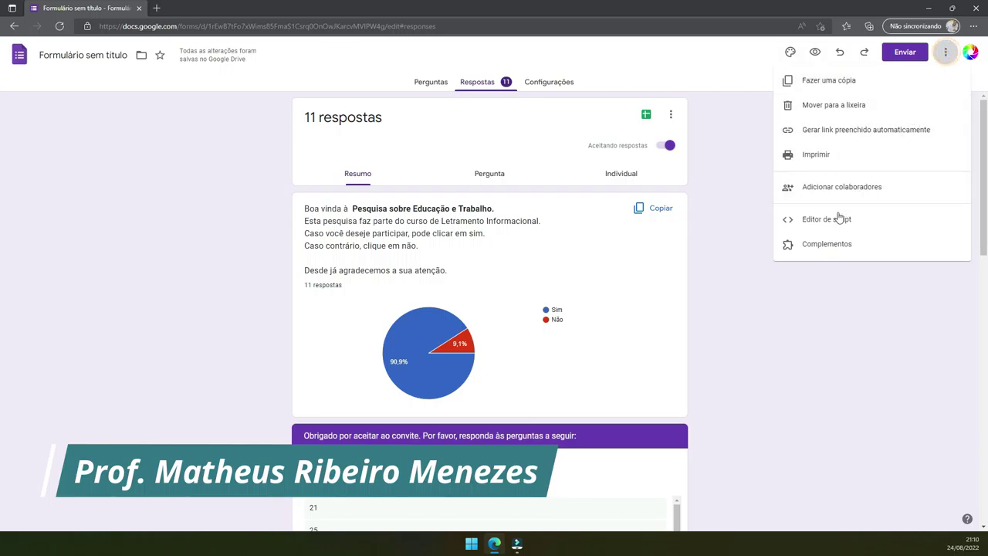
{"action": "left_click", "coordinate": [825, 250]}
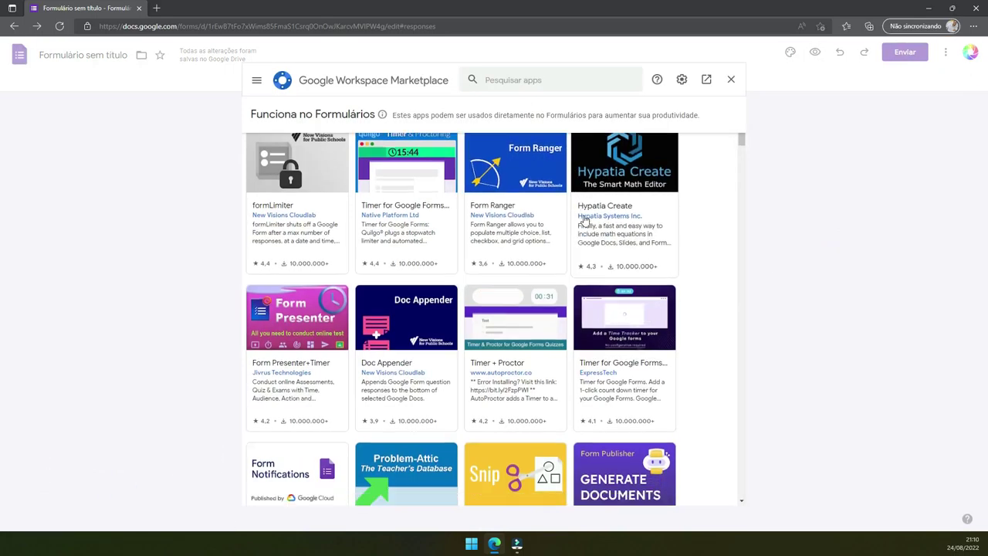
{"action": "scroll", "coordinate": [583, 216], "scroll_direction": "down", "scroll_amount": 7}
{"action": "scroll", "coordinate": [585, 220], "scroll_direction": "down", "scroll_amount": 3}
{"action": "scroll", "coordinate": [584, 220], "scroll_direction": "down", "scroll_amount": 2}
{"action": "scroll", "coordinate": [556, 247], "scroll_direction": "down", "scroll_amount": 3}
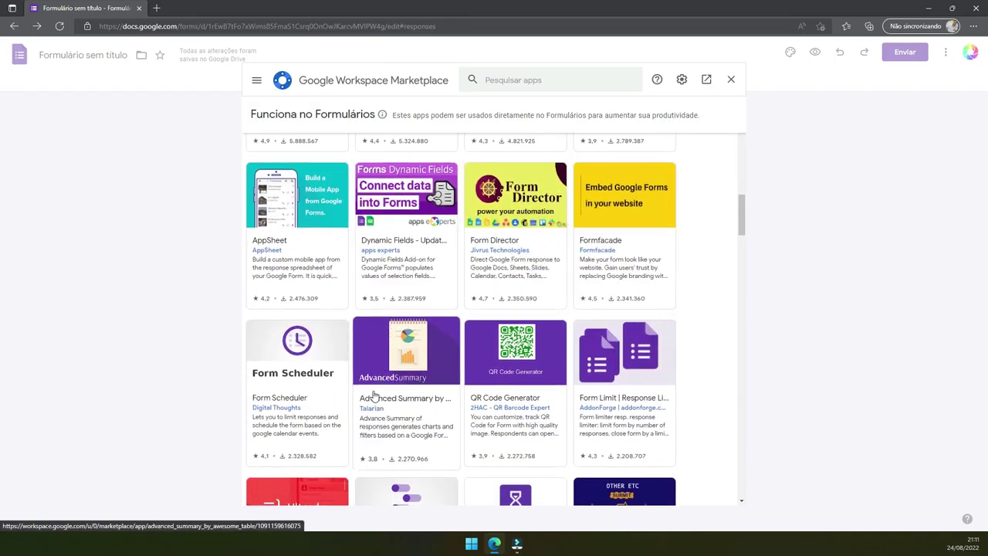
{"action": "left_click", "coordinate": [417, 386]}
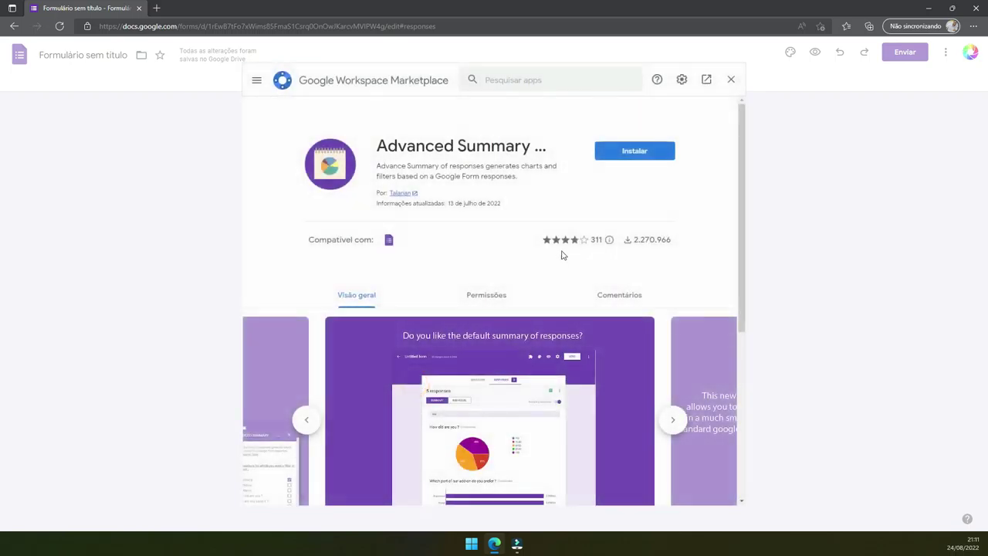
- Install Advanced Summary by Awesome Table with account permission, then show the installed add-ons
{"action": "left_click", "coordinate": [617, 154]}
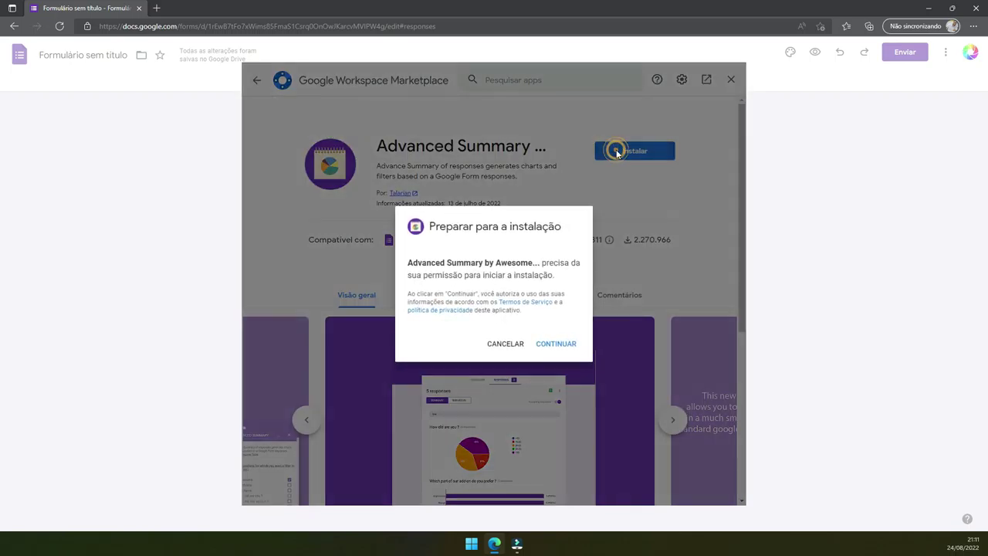
{"action": "left_click", "coordinate": [553, 347]}
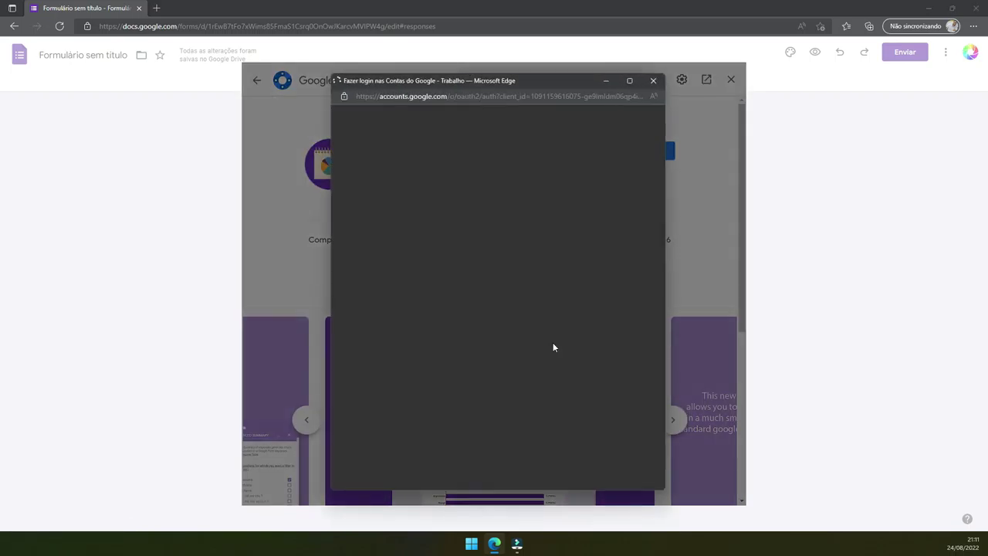
{"action": "left_click", "coordinate": [511, 291]}
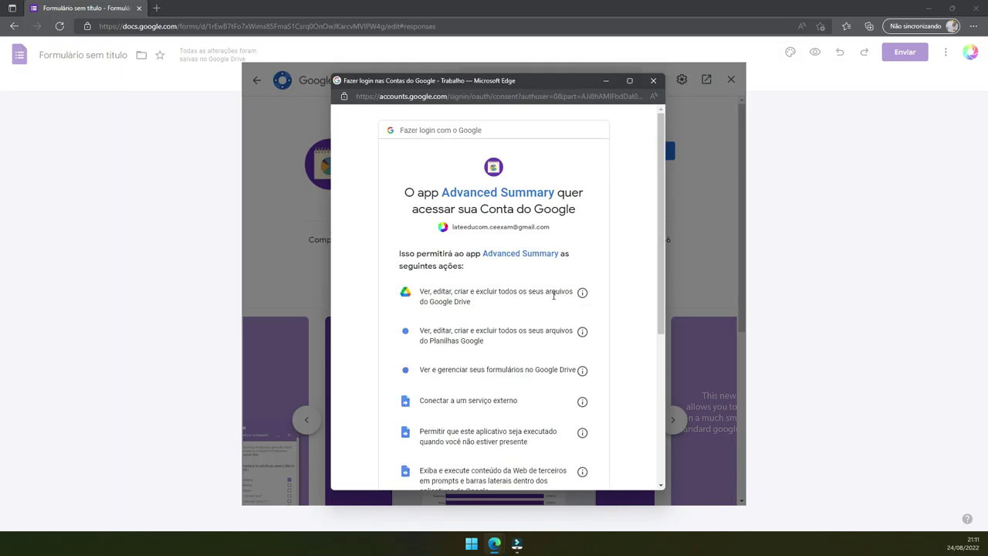
{"action": "scroll", "coordinate": [567, 458], "scroll_direction": "down", "scroll_amount": 5}
{"action": "left_click", "coordinate": [557, 423]}
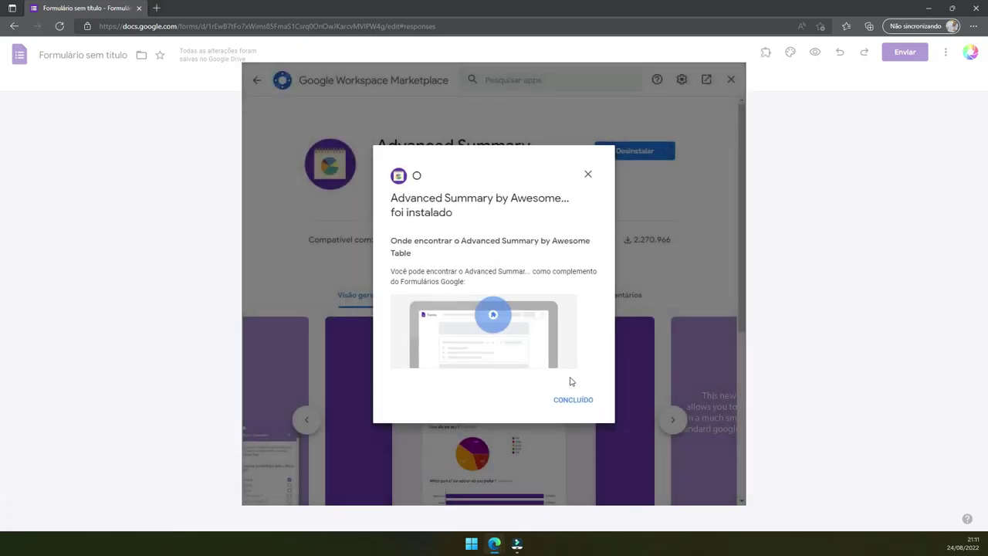
{"action": "left_click", "coordinate": [580, 402]}
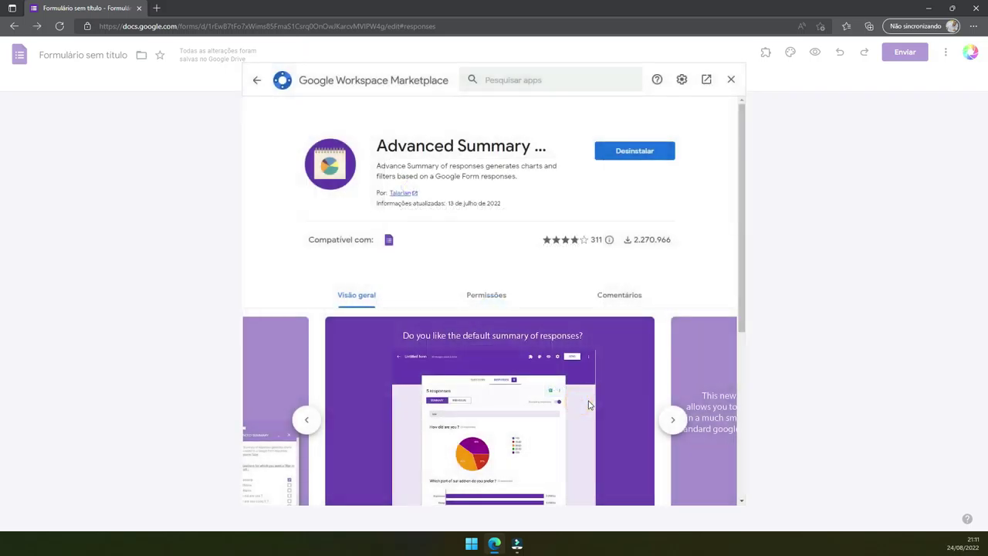
{"action": "left_click", "coordinate": [729, 77]}
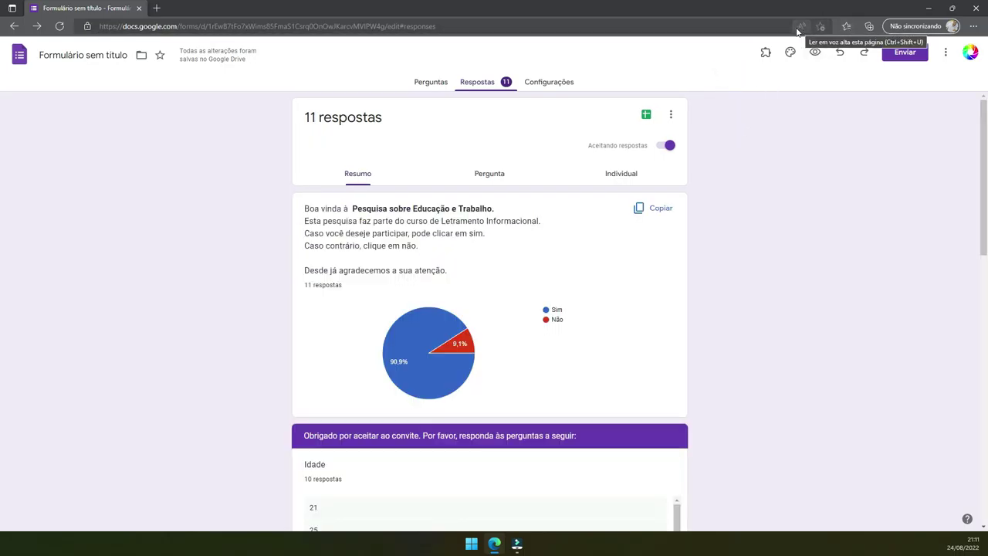
{"action": "left_click", "coordinate": [766, 52]}
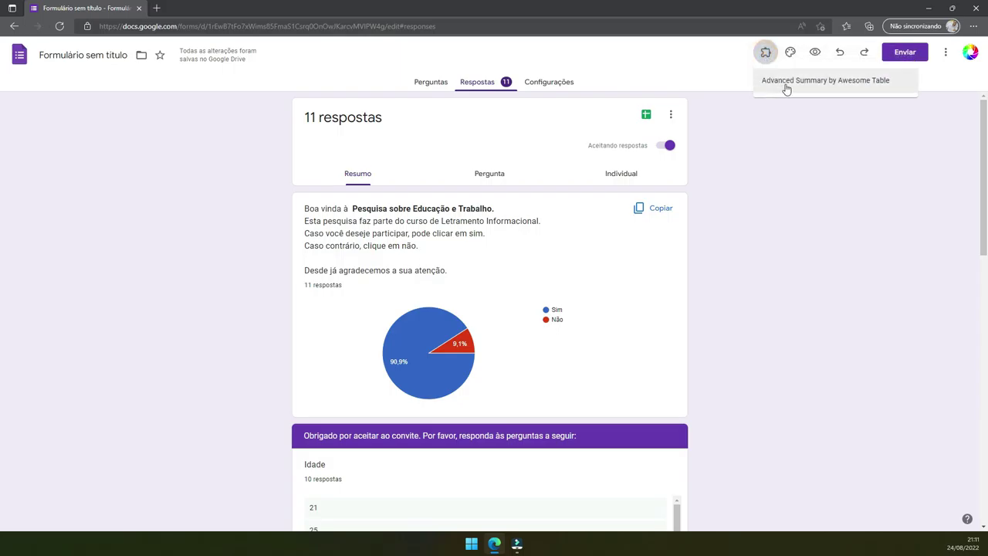
- Launch Advanced Summary and generate a report filtering on every question, Timestamp through Ocupação
{"action": "left_click", "coordinate": [785, 87]}
{"action": "left_click", "coordinate": [469, 116]}
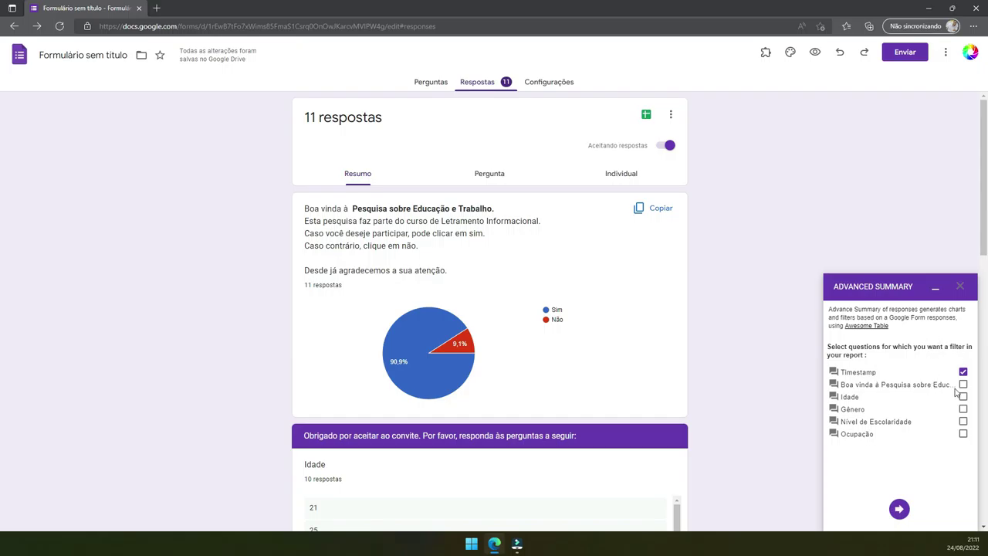
{"action": "left_click", "coordinate": [964, 385]}
{"action": "left_click", "coordinate": [964, 409]}
{"action": "left_click", "coordinate": [960, 434]}
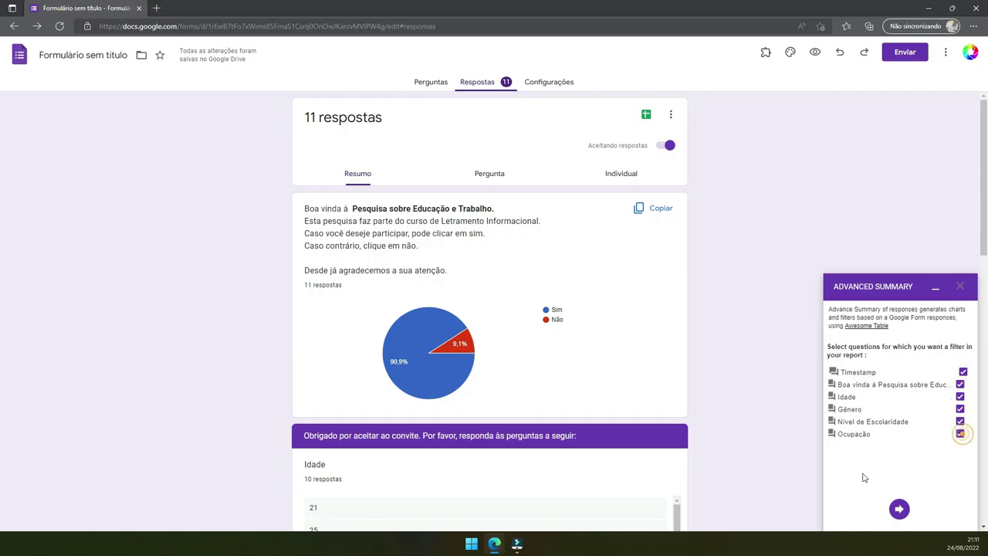
{"action": "left_click", "coordinate": [900, 510]}
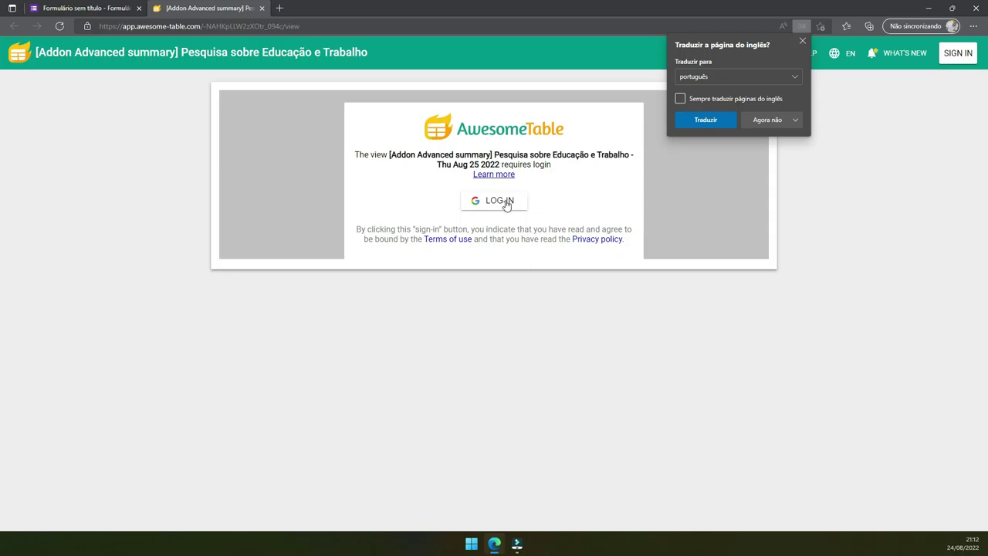
- Log in to Awesome Table with the Google account and allow spreadsheet access
{"action": "left_click", "coordinate": [506, 202]}
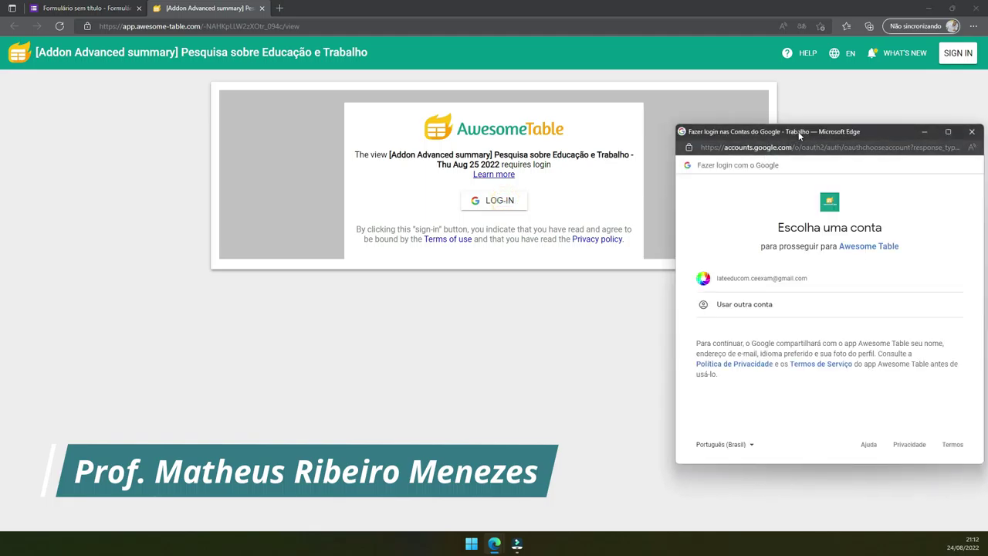
{"action": "left_click", "coordinate": [783, 281]}
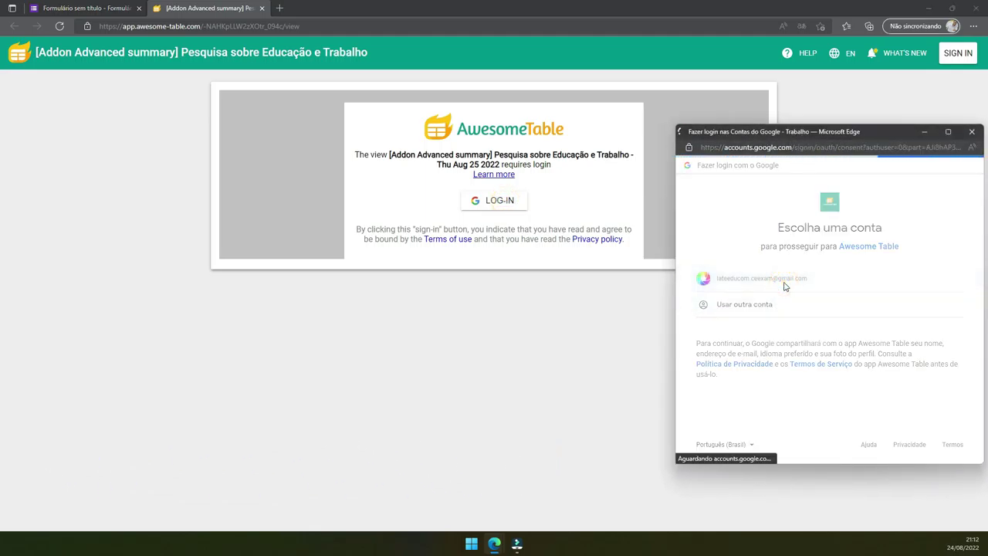
{"action": "scroll", "coordinate": [821, 339], "scroll_direction": "down", "scroll_amount": 2}
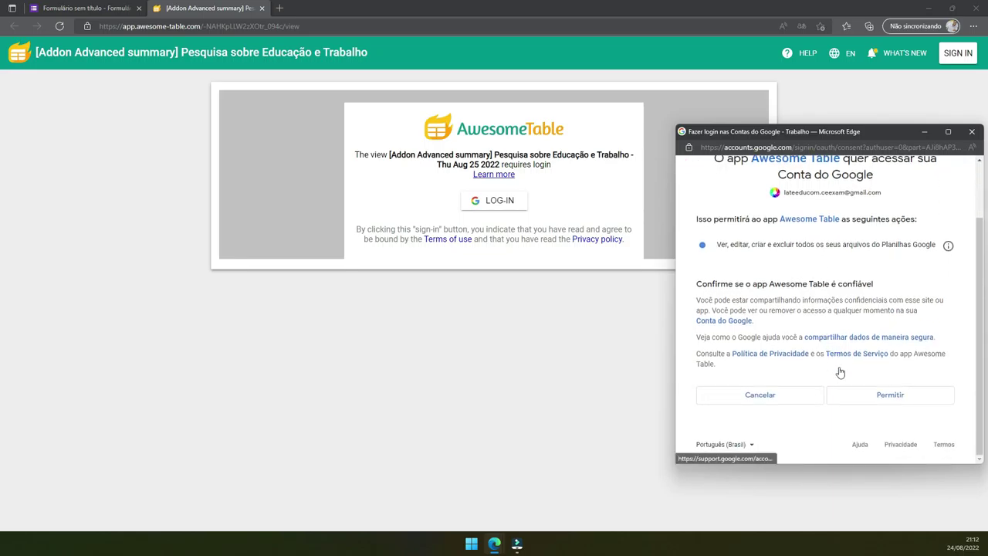
{"action": "left_click", "coordinate": [894, 402]}
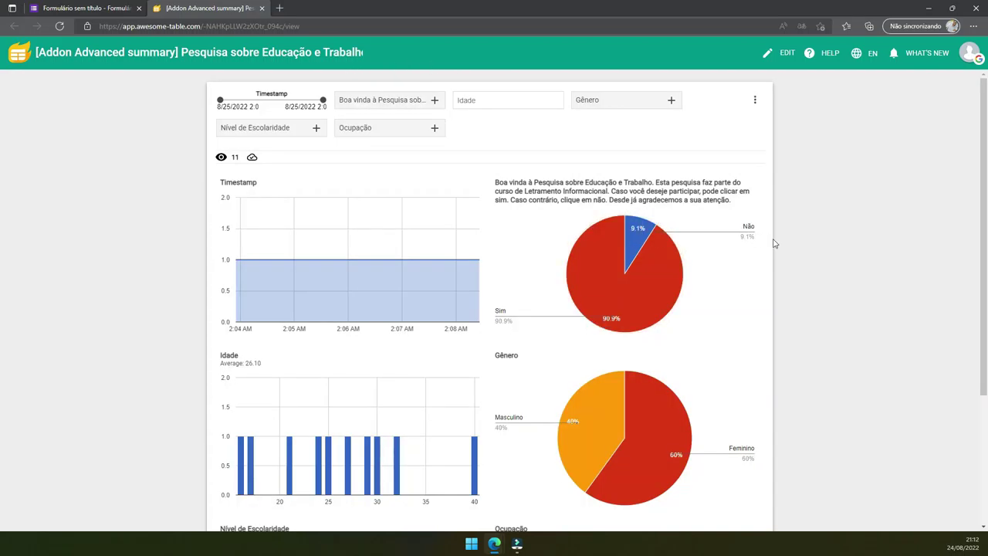
- Compare the Awesome Table dashboard charts against the Google Forms responses summary
{"action": "scroll", "coordinate": [810, 244], "scroll_direction": "down", "scroll_amount": 3}
{"action": "scroll", "coordinate": [809, 245], "scroll_direction": "up", "scroll_amount": 3}
{"action": "scroll", "coordinate": [397, 293], "scroll_direction": "down", "scroll_amount": 3}
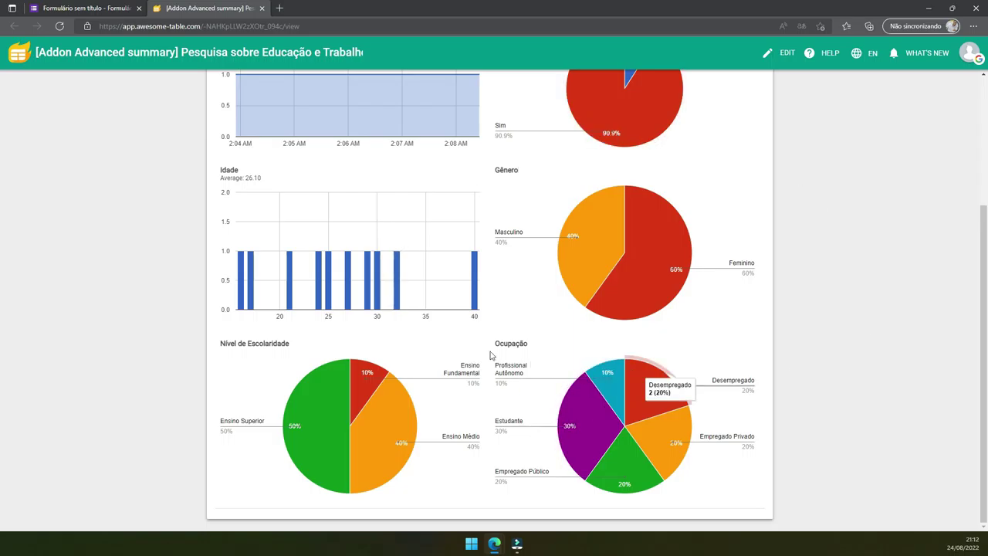
{"action": "scroll", "coordinate": [633, 162], "scroll_direction": "up", "scroll_amount": 3}
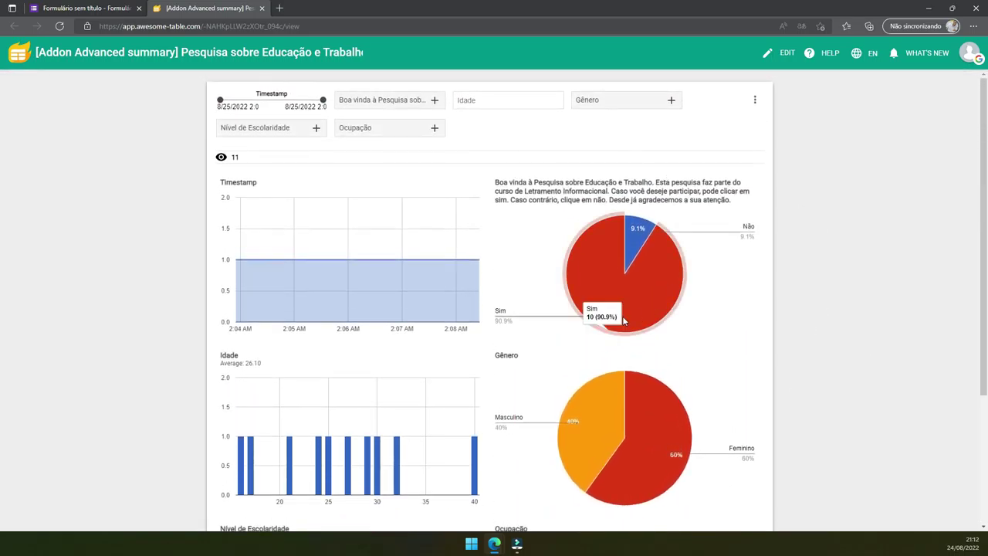
{"action": "left_click", "coordinate": [77, 7]}
{"action": "scroll", "coordinate": [384, 217], "scroll_direction": "down", "scroll_amount": 5}
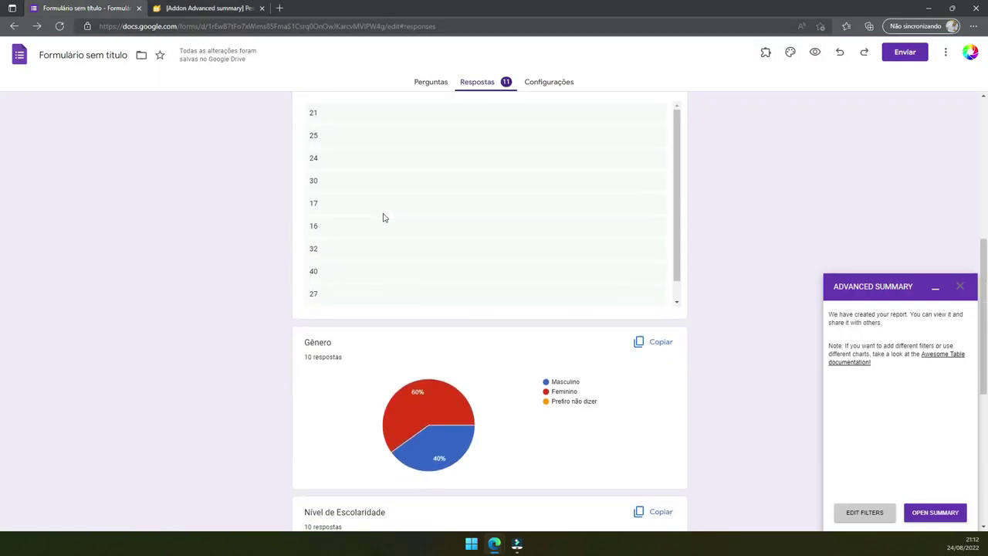
{"action": "scroll", "coordinate": [331, 180], "scroll_direction": "down", "scroll_amount": 2}
{"action": "left_click", "coordinate": [201, 7]}
{"action": "scroll", "coordinate": [421, 228], "scroll_direction": "down", "scroll_amount": 1}
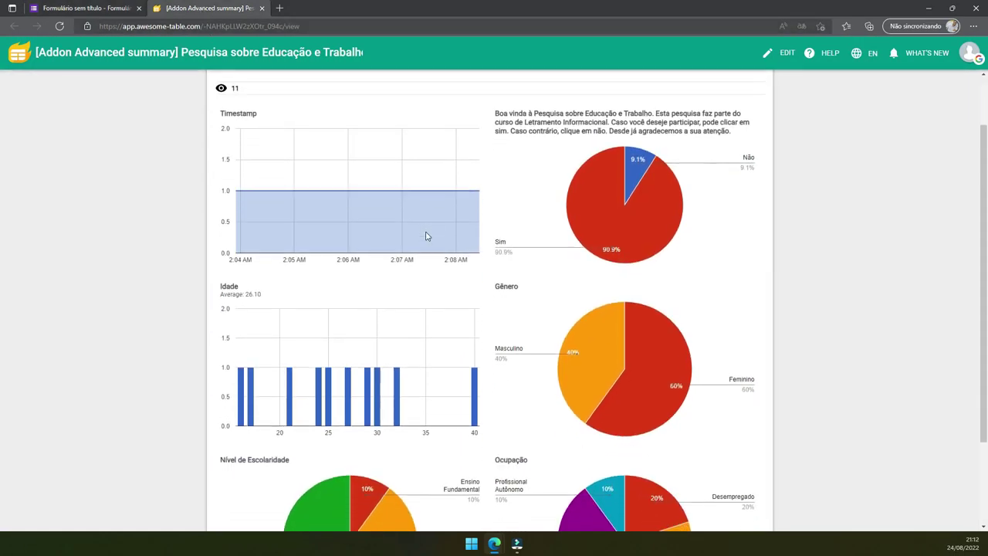
{"action": "left_click", "coordinate": [97, 6]}
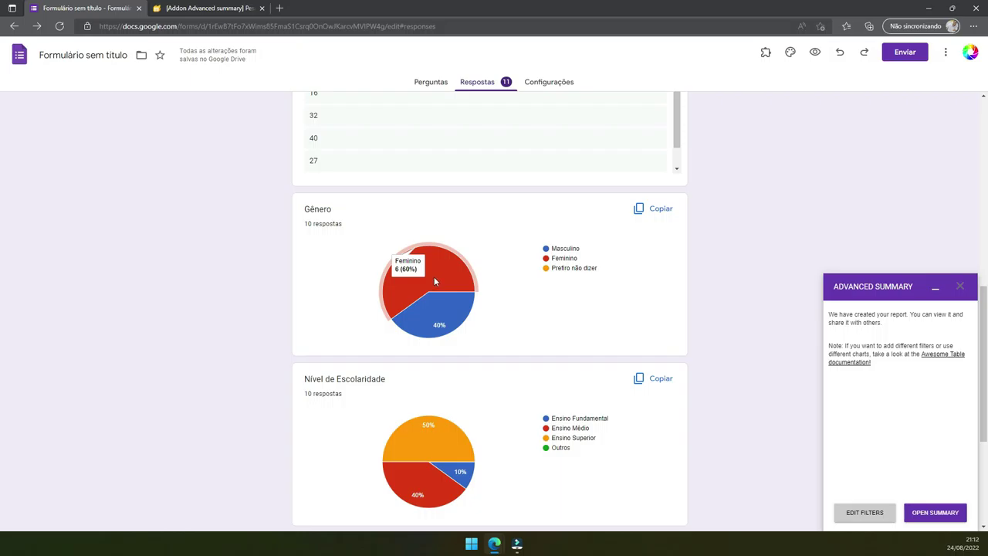
{"action": "left_click", "coordinate": [203, 7]}
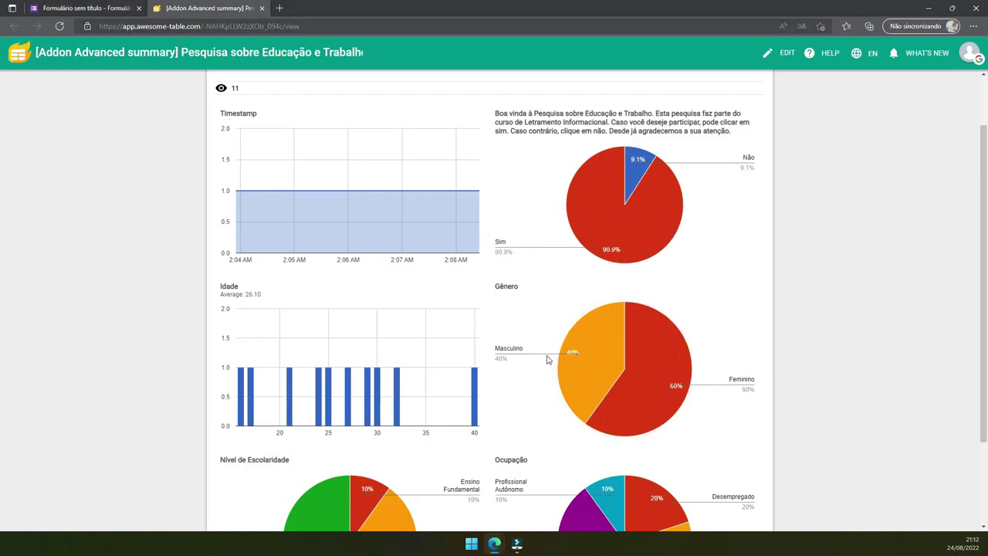
{"action": "scroll", "coordinate": [547, 359], "scroll_direction": "down", "scroll_amount": 3}
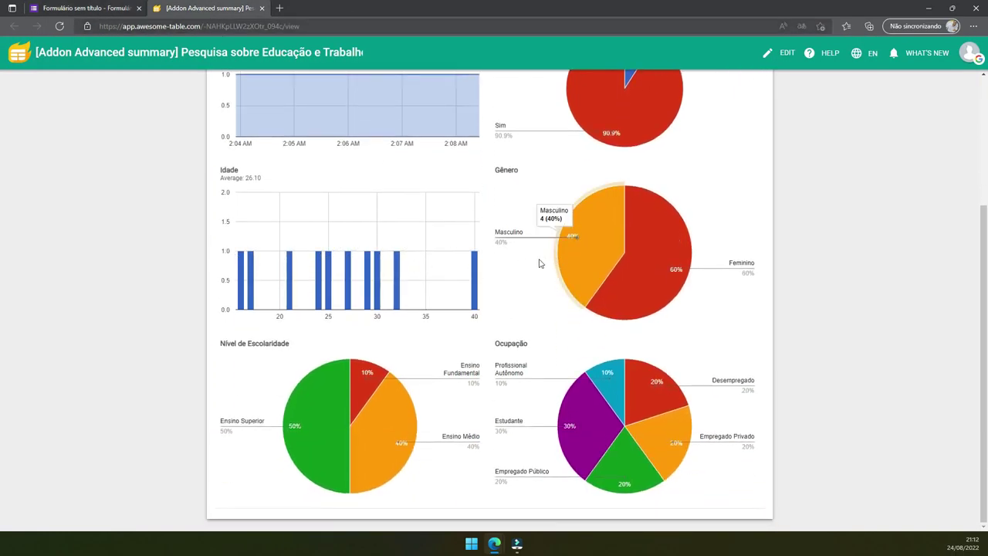
{"action": "scroll", "coordinate": [536, 263], "scroll_direction": "up", "scroll_amount": 5}
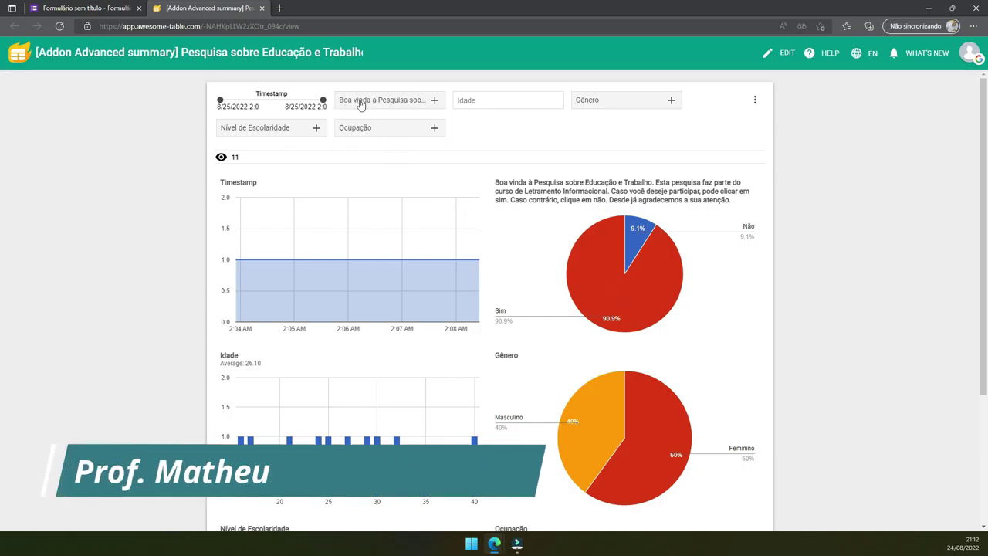
- Set the Boa vinda filter to Sim and Gênero to Feminino, reviewing the 6-response charts
{"action": "left_click", "coordinate": [401, 102]}
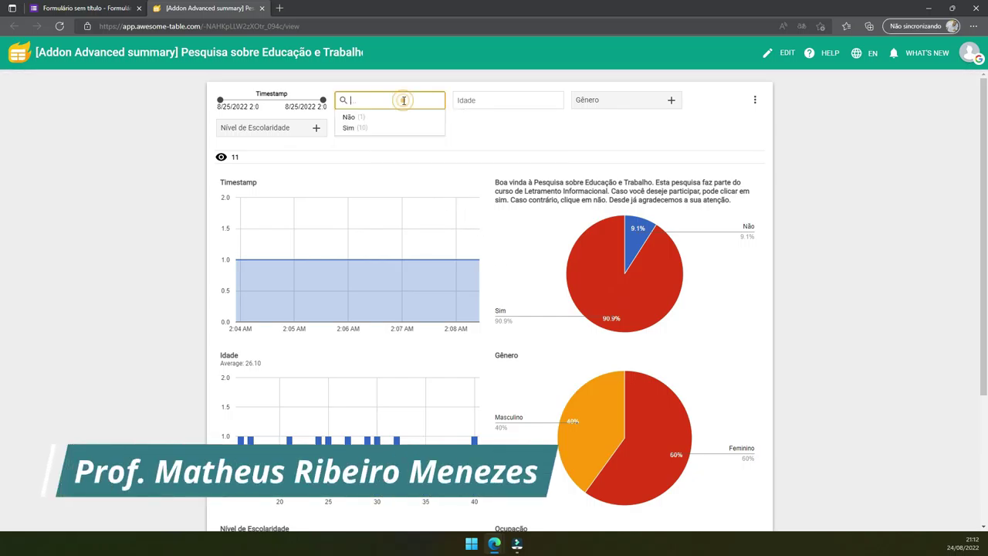
{"action": "left_click", "coordinate": [374, 129]}
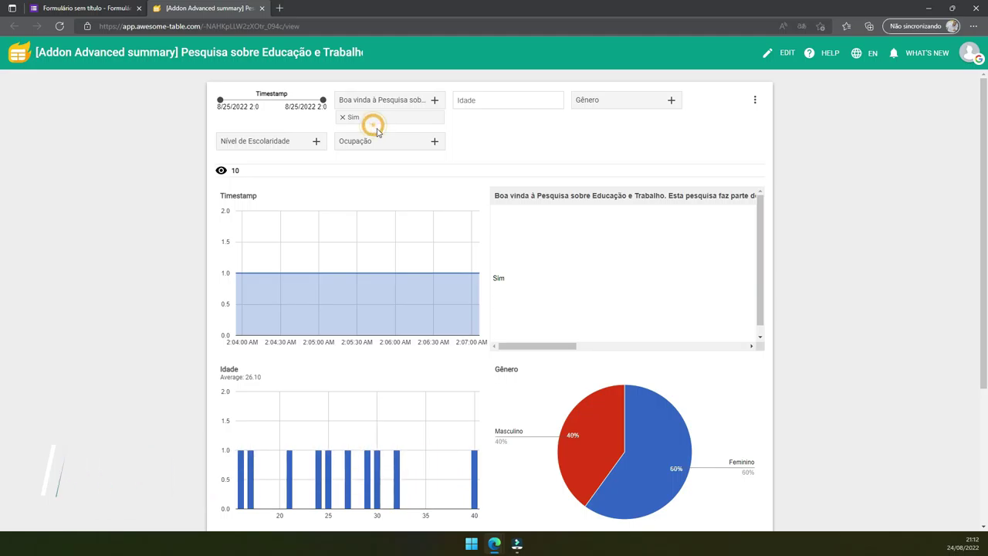
{"action": "scroll", "coordinate": [618, 177], "scroll_direction": "down", "scroll_amount": 3}
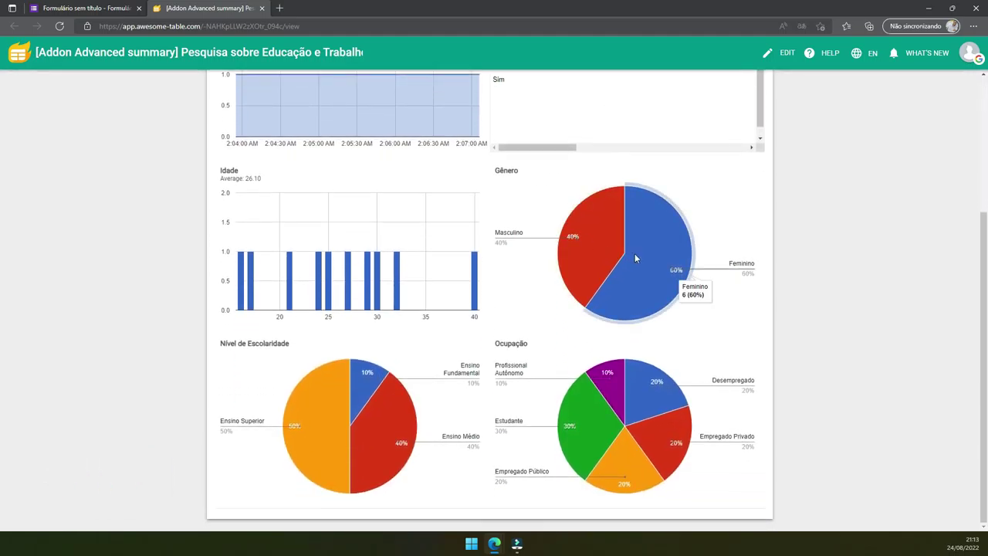
{"action": "scroll", "coordinate": [618, 247], "scroll_direction": "up", "scroll_amount": 3}
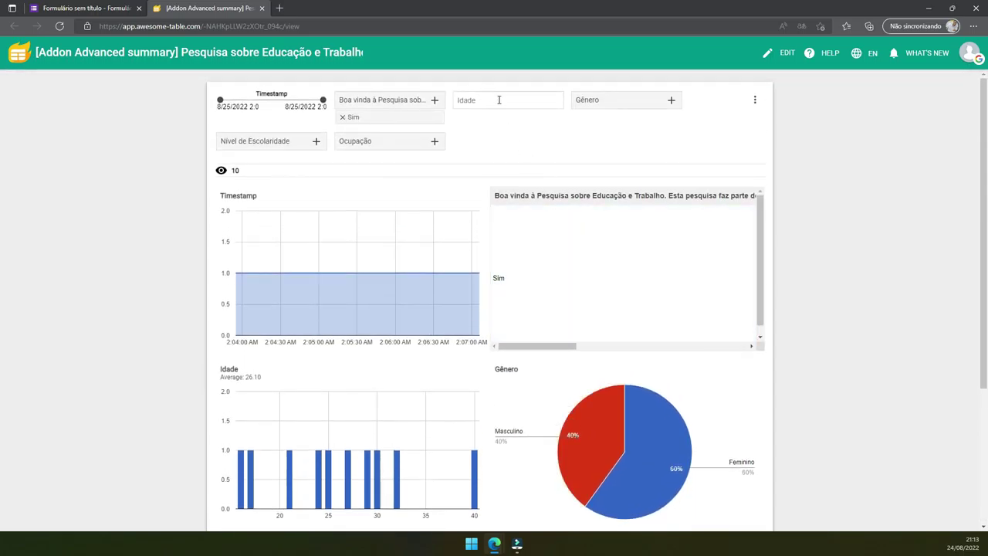
{"action": "left_click", "coordinate": [521, 100]}
{"action": "left_click", "coordinate": [624, 108]}
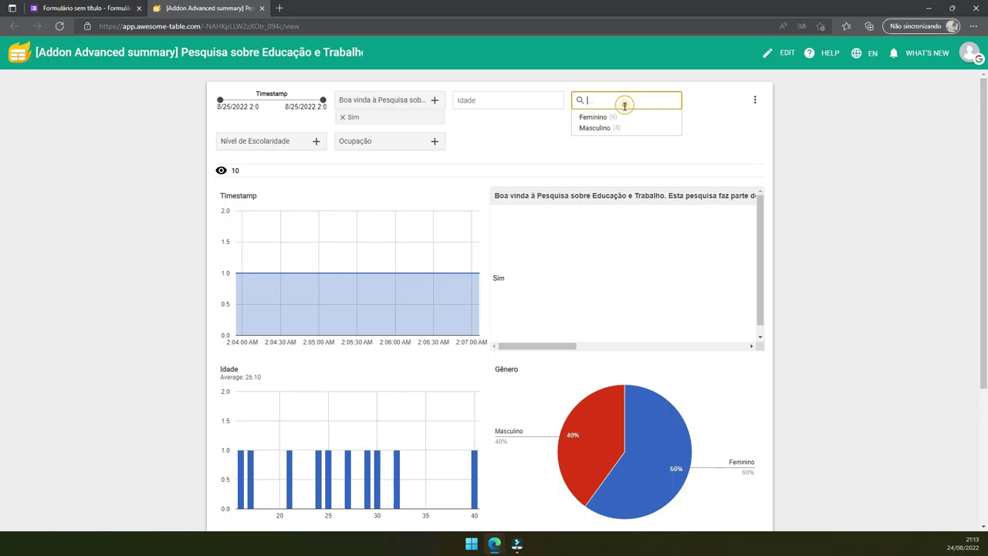
{"action": "left_click", "coordinate": [616, 118]}
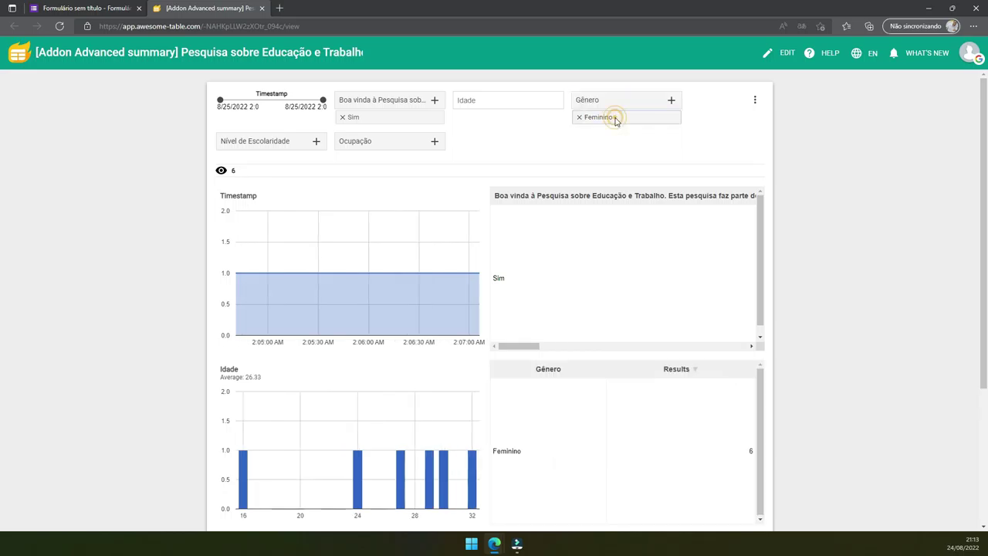
{"action": "scroll", "coordinate": [518, 158], "scroll_direction": "down", "scroll_amount": 3}
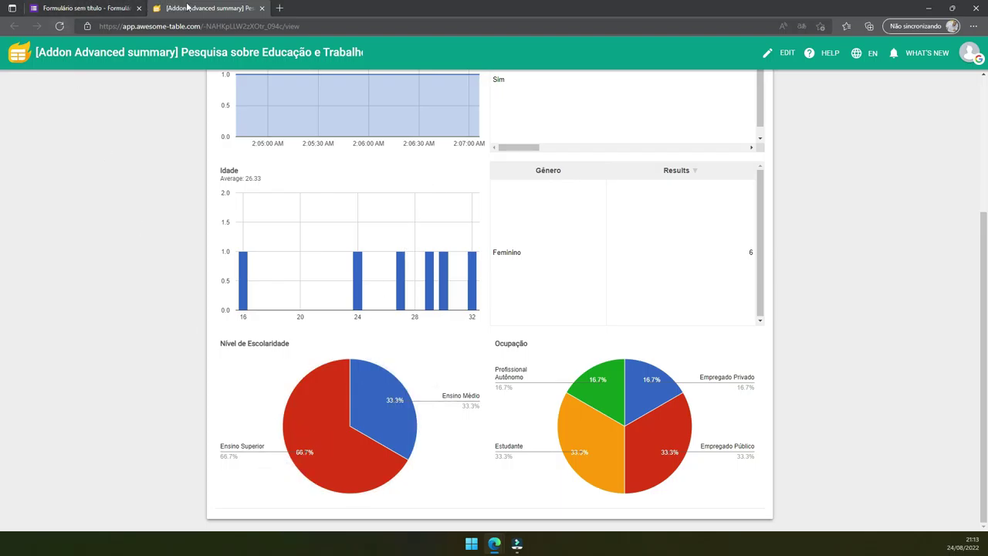
{"action": "left_click_drag", "start_coordinate": [187, 7], "coordinate": [492, 182]}
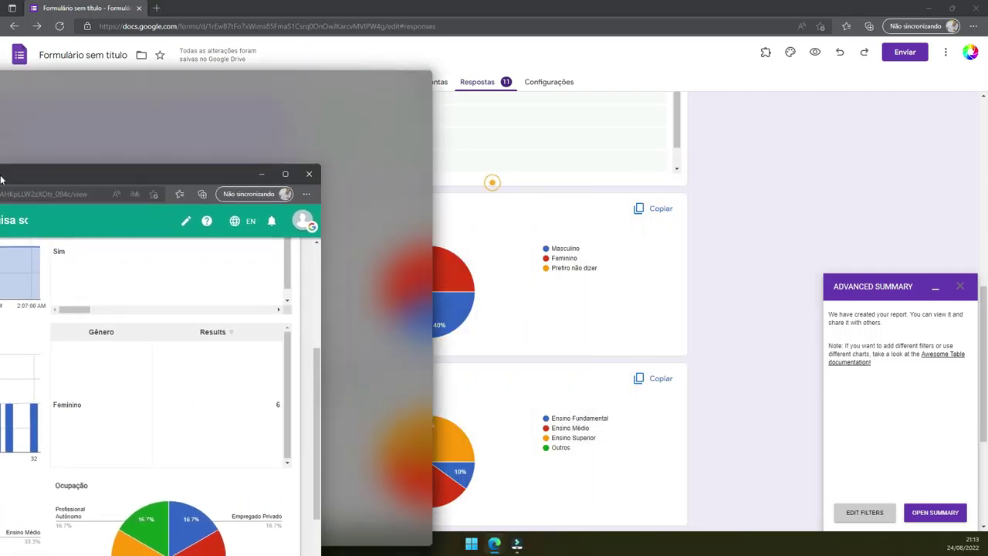
- Snap the dashboard window left beside Forms and minimize the Advanced Summary panel
{"action": "left_click_drag", "start_coordinate": [493, 183], "coordinate": [2, 163]}
{"action": "left_click", "coordinate": [667, 152]}
{"action": "left_click", "coordinate": [936, 287]}
{"action": "scroll", "coordinate": [601, 235], "scroll_direction": "down", "scroll_amount": 2}
{"action": "scroll", "coordinate": [602, 235], "scroll_direction": "down", "scroll_amount": 1}
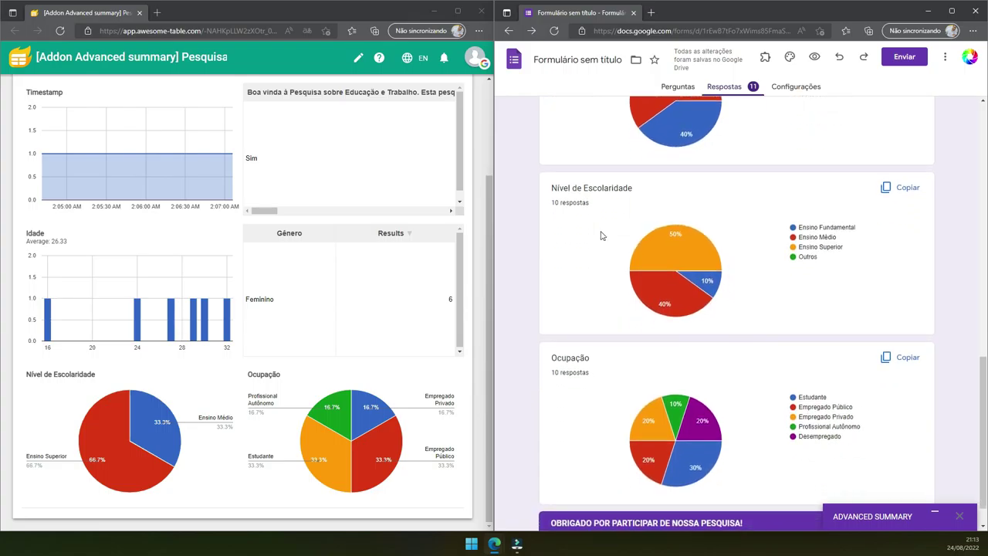
{"action": "mouse_move", "coordinate": [659, 255]}
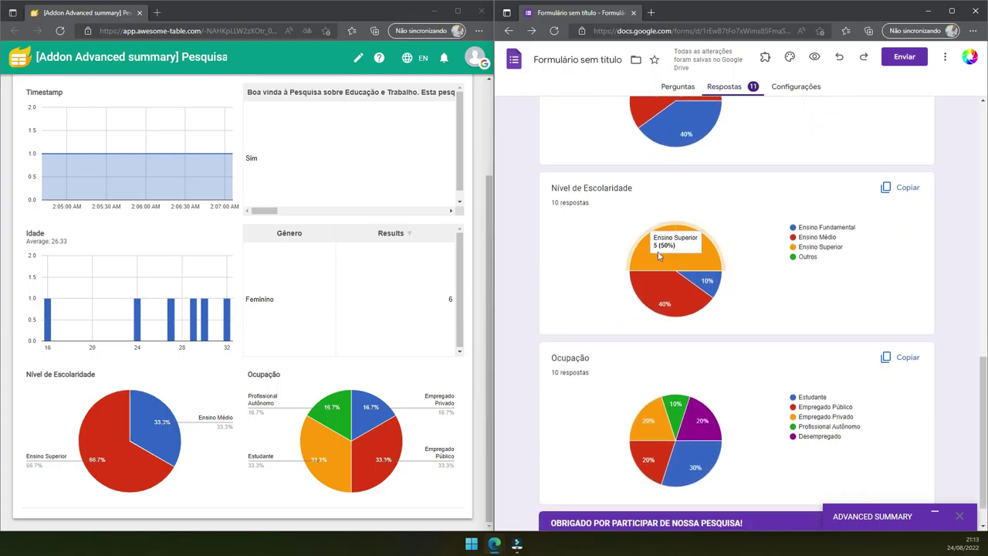
{"action": "scroll", "coordinate": [347, 293], "scroll_direction": "up", "scroll_amount": 2}
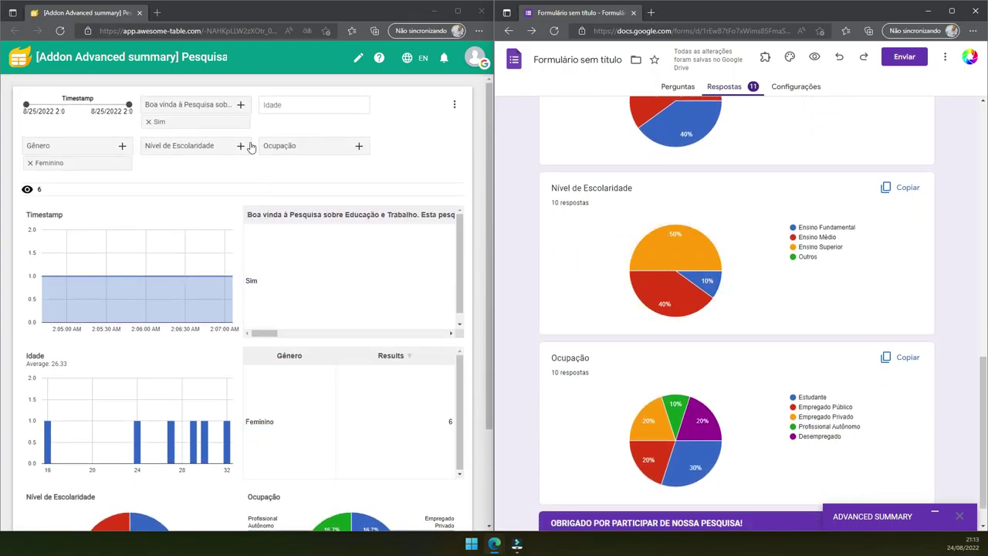
- Remove the Feminino gender filter to see all data, then reapply it
{"action": "left_click", "coordinate": [29, 165]}
{"action": "scroll", "coordinate": [31, 170], "scroll_direction": "down", "scroll_amount": 2}
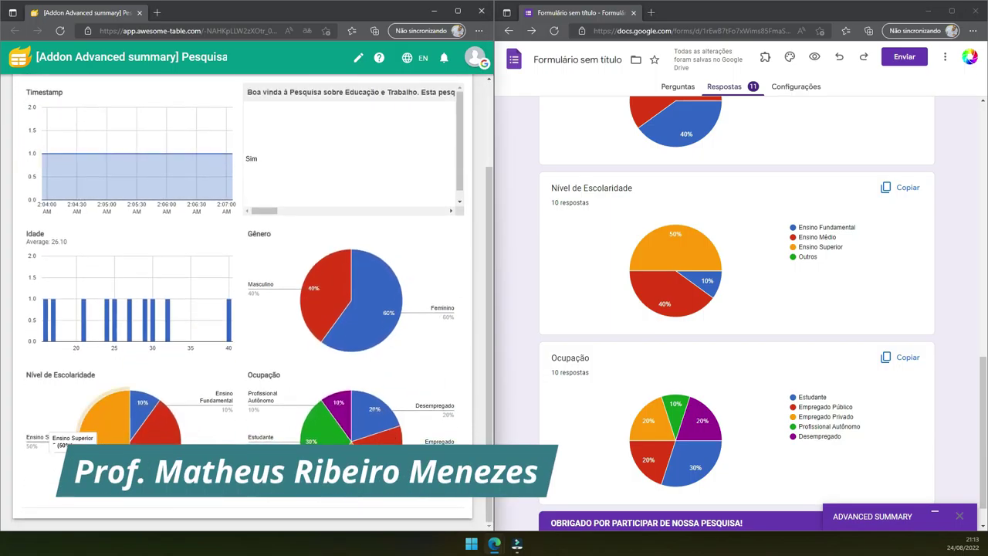
{"action": "scroll", "coordinate": [170, 198], "scroll_direction": "up", "scroll_amount": 2}
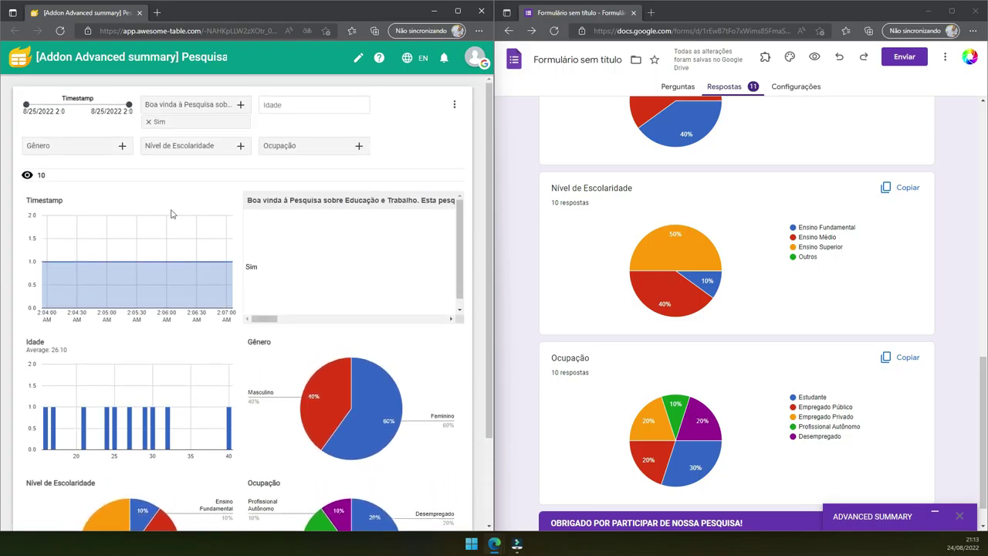
{"action": "left_click", "coordinate": [105, 145]}
{"action": "left_click", "coordinate": [72, 169]}
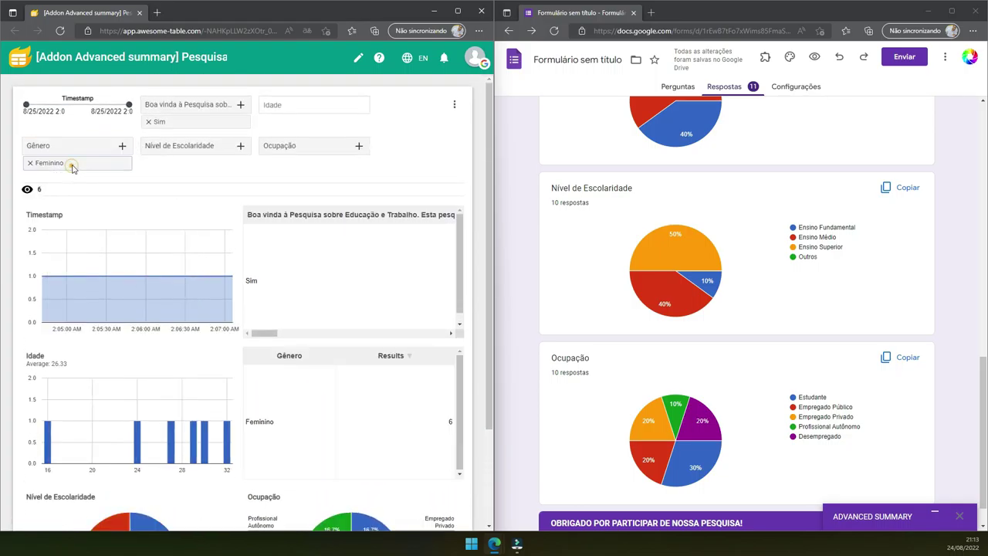
{"action": "scroll", "coordinate": [157, 196], "scroll_direction": "down", "scroll_amount": 2}
{"action": "scroll", "coordinate": [160, 198], "scroll_direction": "up", "scroll_amount": 2}
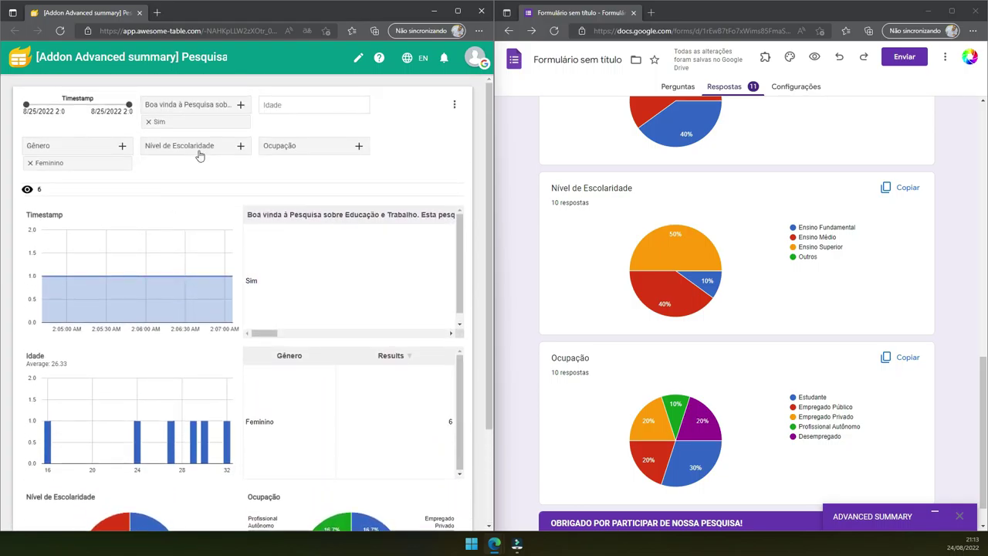
- Add Ensino Fundamental to the Nível de Escolaridade filter, leaving no matching data
{"action": "left_click", "coordinate": [199, 146]}
{"action": "scroll", "coordinate": [253, 185], "scroll_direction": "down", "scroll_amount": 2}
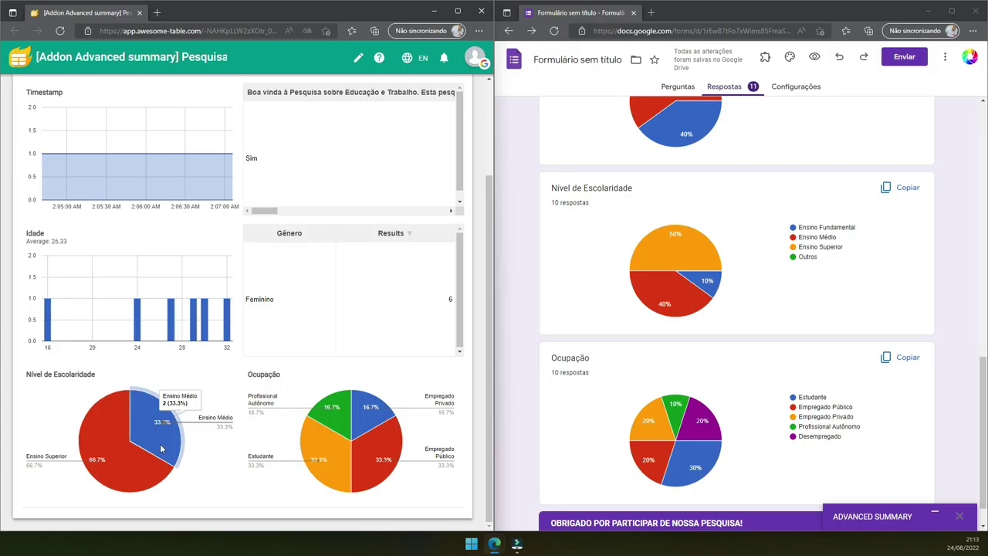
{"action": "mouse_move", "coordinate": [122, 421]}
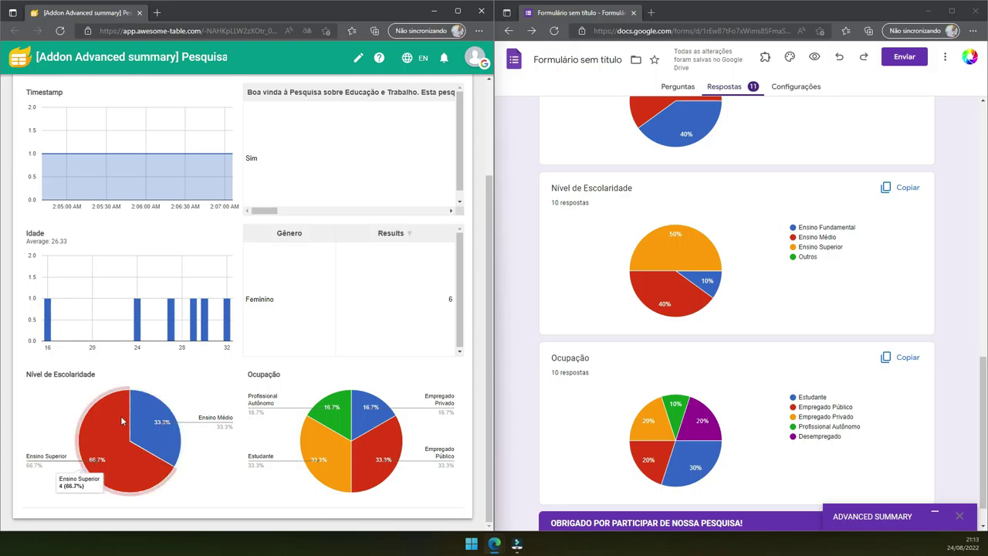
{"action": "scroll", "coordinate": [221, 316], "scroll_direction": "up", "scroll_amount": 3}
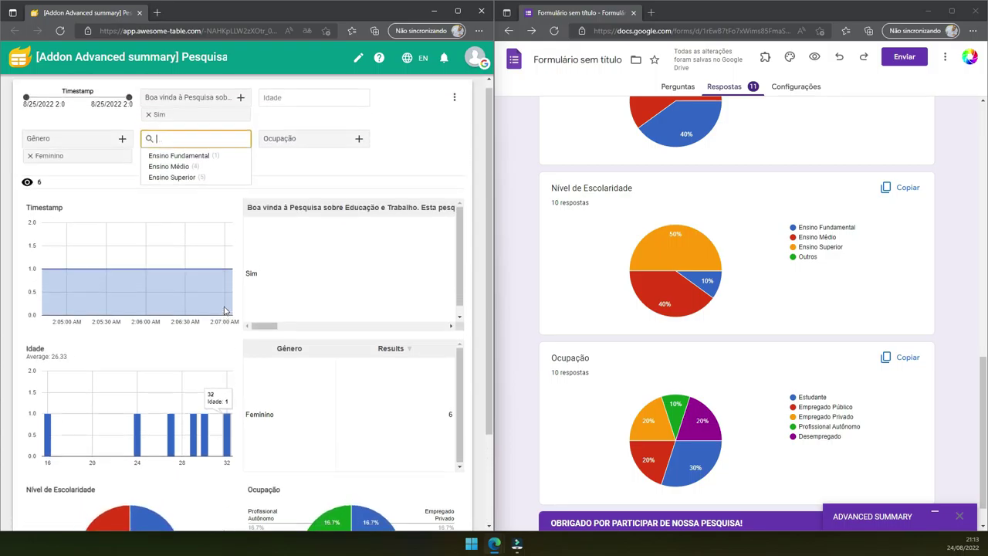
{"action": "left_click", "coordinate": [208, 167]}
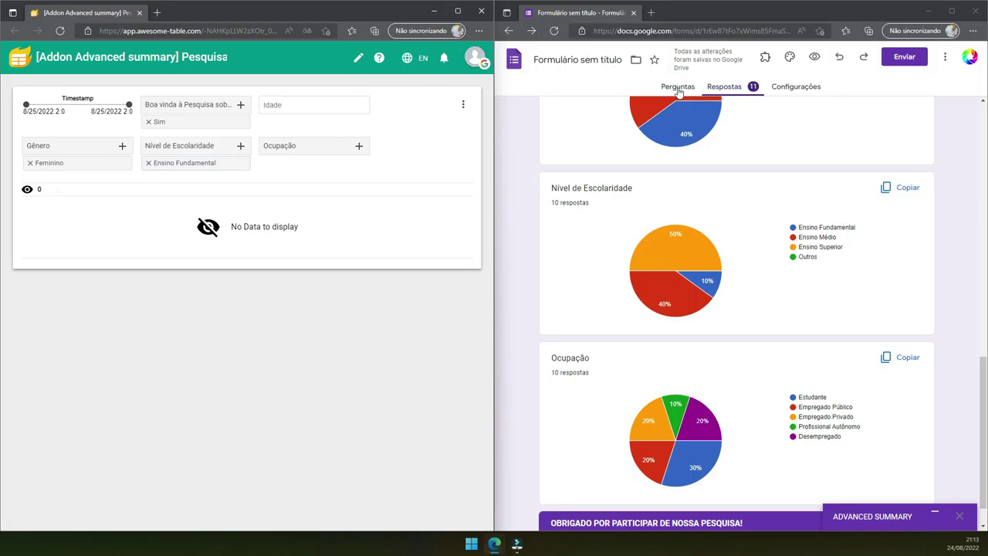
{"action": "left_click", "coordinate": [716, 91]}
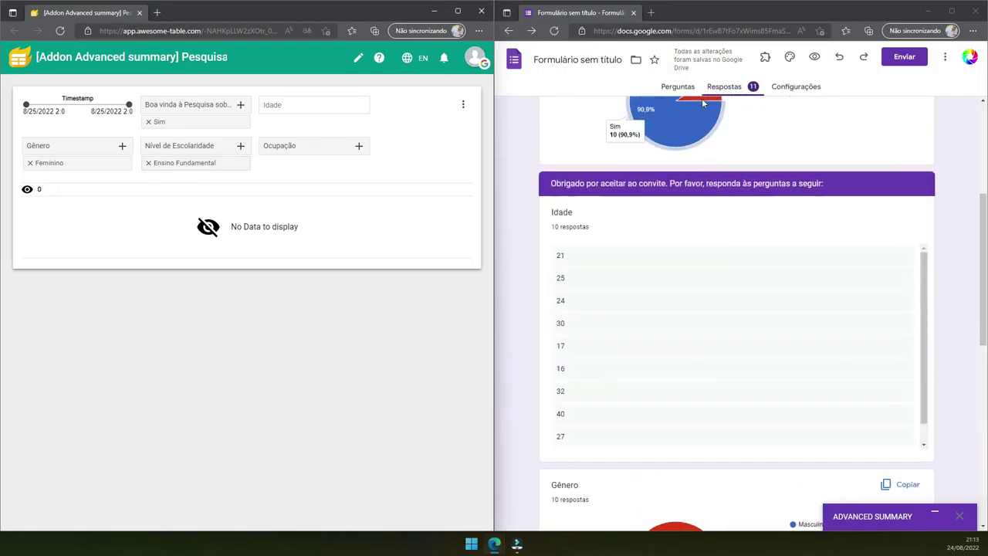
- Open the Individual responses view and step back three responses to the 40-year-old Masculino with Ensino Fundamental
{"action": "left_click", "coordinate": [862, 179]}
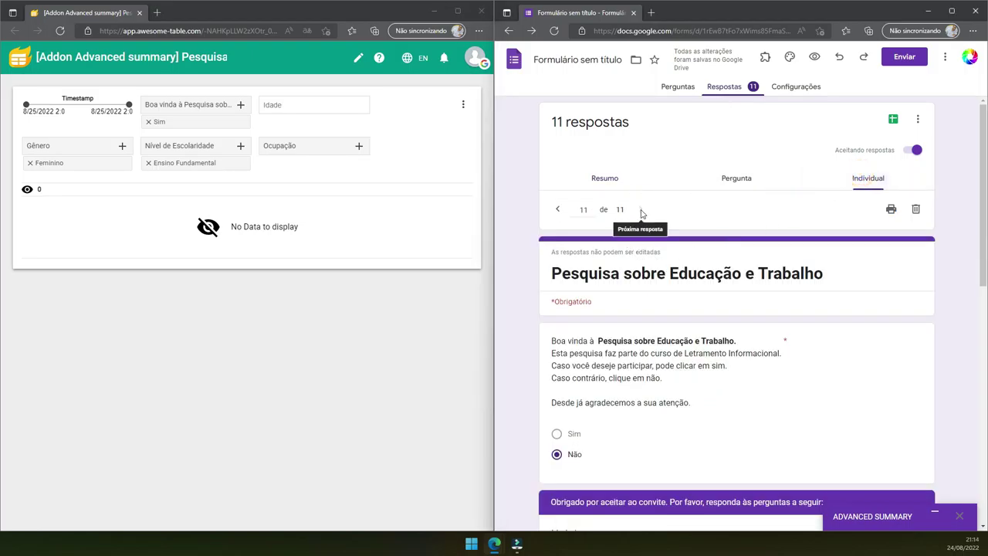
{"action": "scroll", "coordinate": [641, 214], "scroll_direction": "down", "scroll_amount": 3}
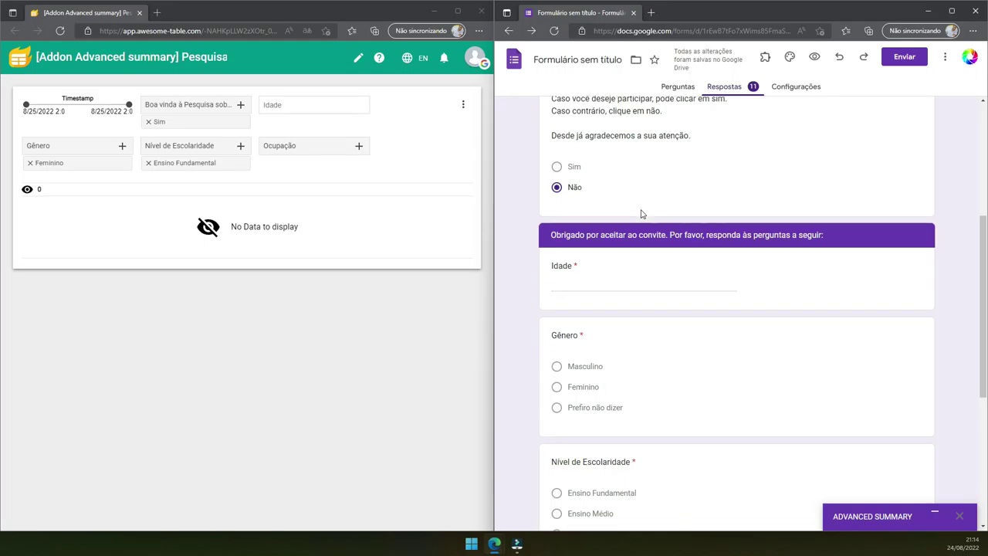
{"action": "scroll", "coordinate": [641, 214], "scroll_direction": "up", "scroll_amount": 3}
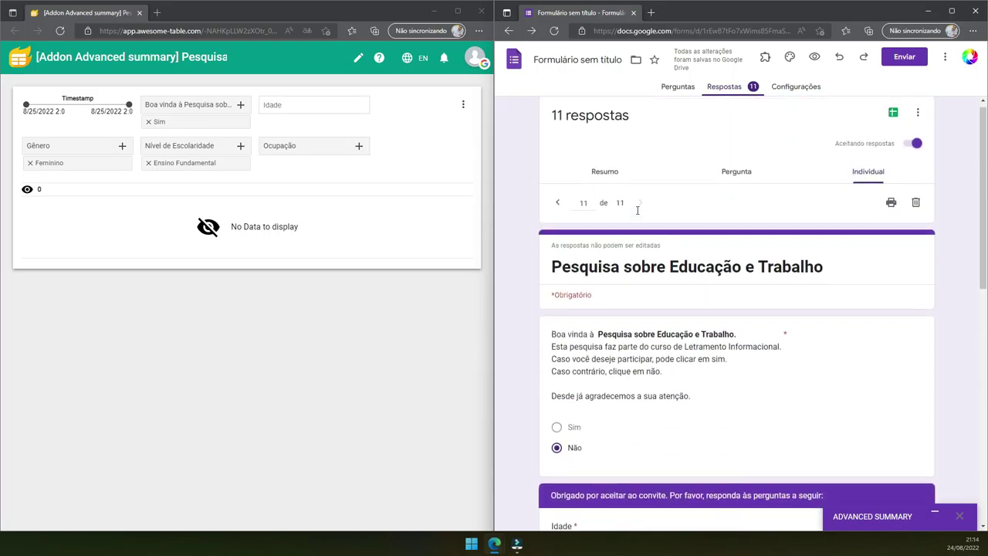
{"action": "left_click", "coordinate": [559, 211]}
{"action": "scroll", "coordinate": [568, 225], "scroll_direction": "down", "scroll_amount": 3}
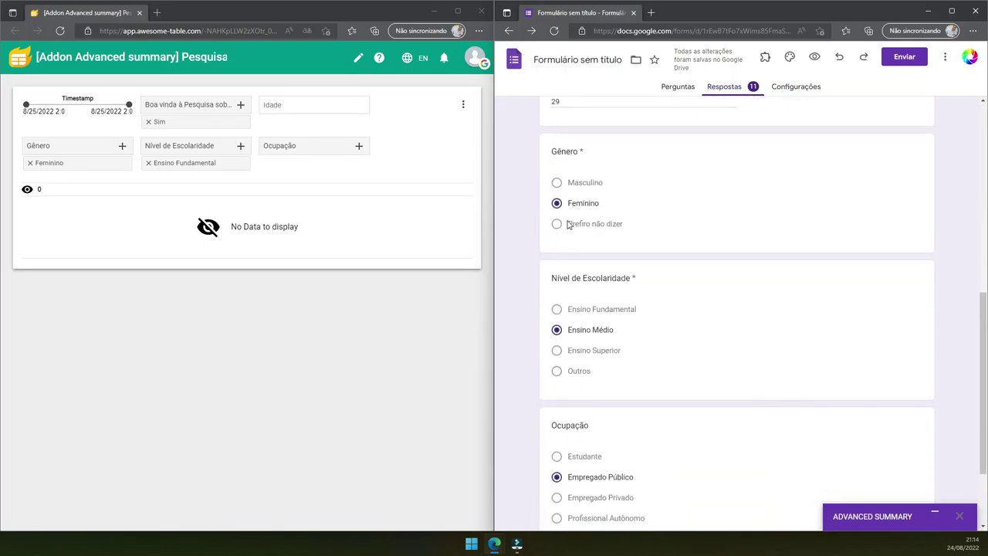
{"action": "scroll", "coordinate": [569, 222], "scroll_direction": "up", "scroll_amount": 5}
{"action": "left_click", "coordinate": [562, 210]}
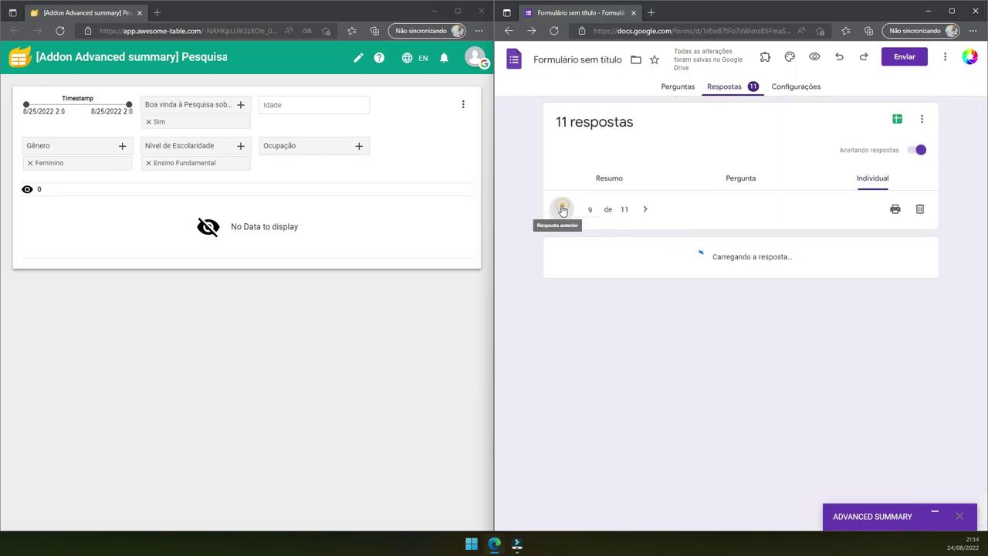
{"action": "scroll", "coordinate": [562, 210], "scroll_direction": "down", "scroll_amount": 5}
{"action": "scroll", "coordinate": [564, 212], "scroll_direction": "up", "scroll_amount": 5}
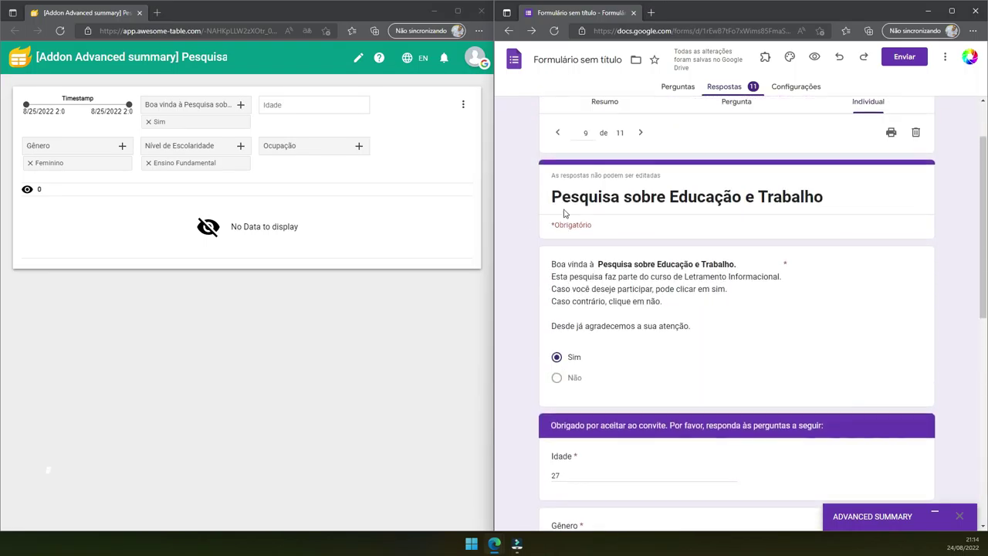
{"action": "scroll", "coordinate": [563, 213], "scroll_direction": "up", "scroll_amount": 5}
{"action": "left_click", "coordinate": [559, 210]}
{"action": "scroll", "coordinate": [562, 178], "scroll_direction": "down", "scroll_amount": 5}
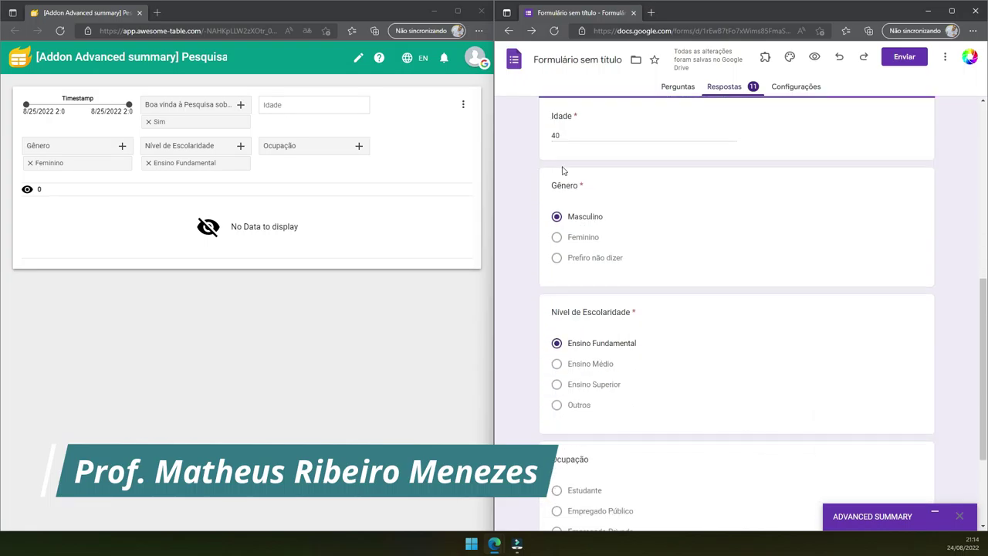
{"action": "scroll", "coordinate": [563, 170], "scroll_direction": "up", "scroll_amount": 2}
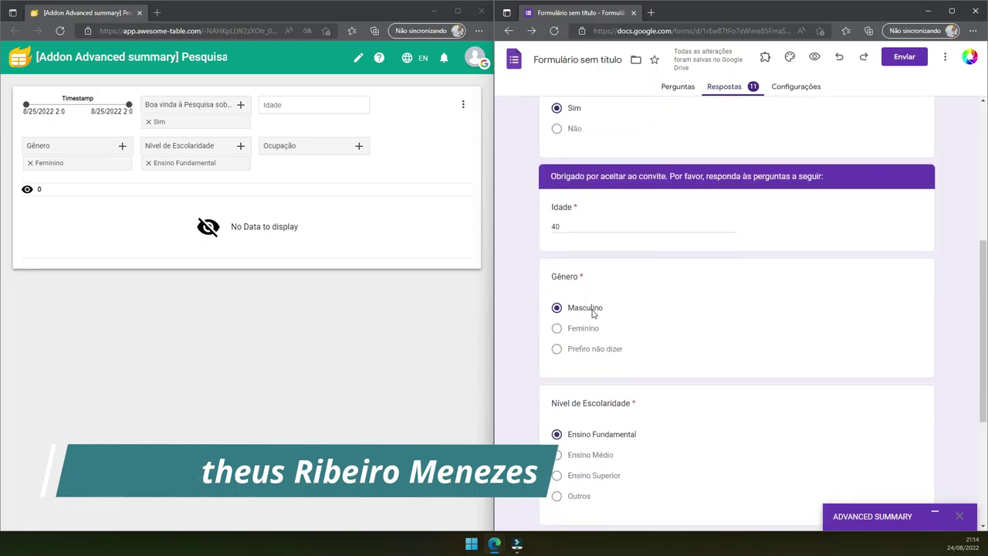
- Remove the Ensino Fundamental education filter from the Awesome Table dashboard
{"action": "left_click", "coordinate": [149, 164]}
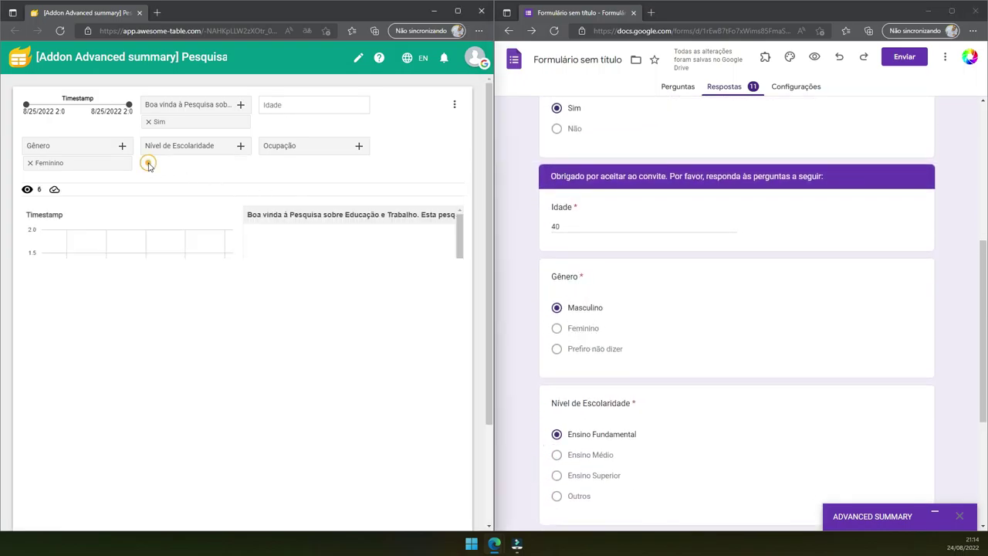
{"action": "scroll", "coordinate": [155, 301], "scroll_direction": "down", "scroll_amount": 3}
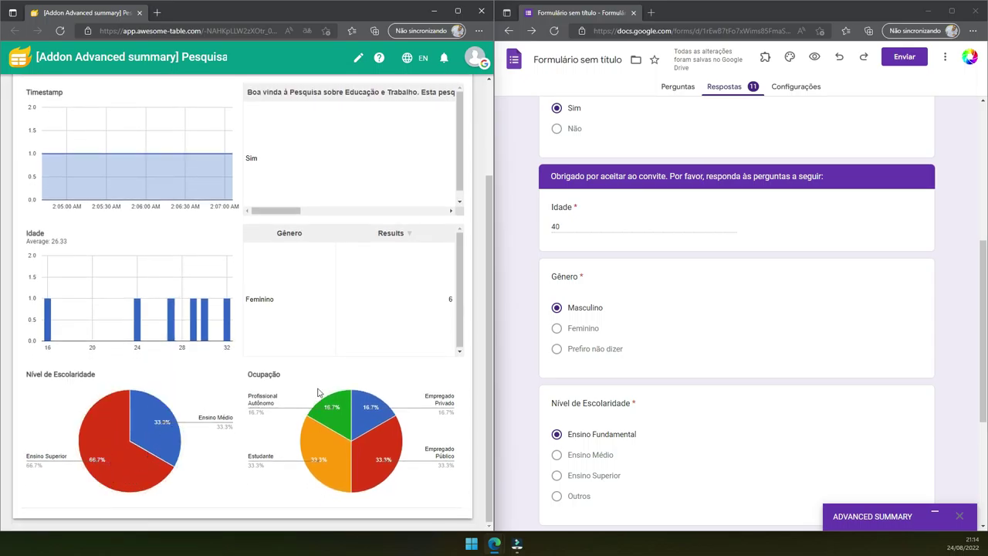
{"action": "mouse_move", "coordinate": [378, 452]}
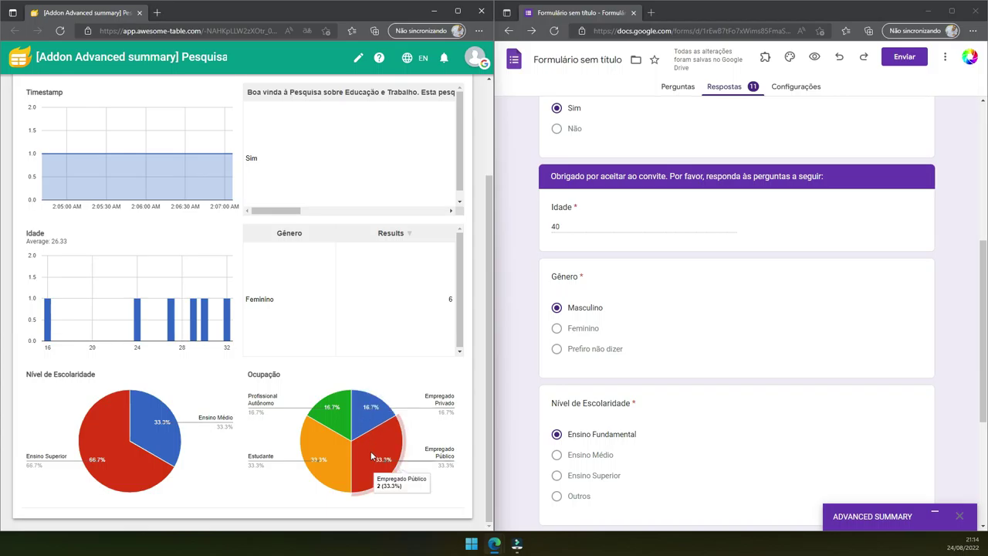
{"action": "scroll", "coordinate": [306, 402], "scroll_direction": "up", "scroll_amount": 2}
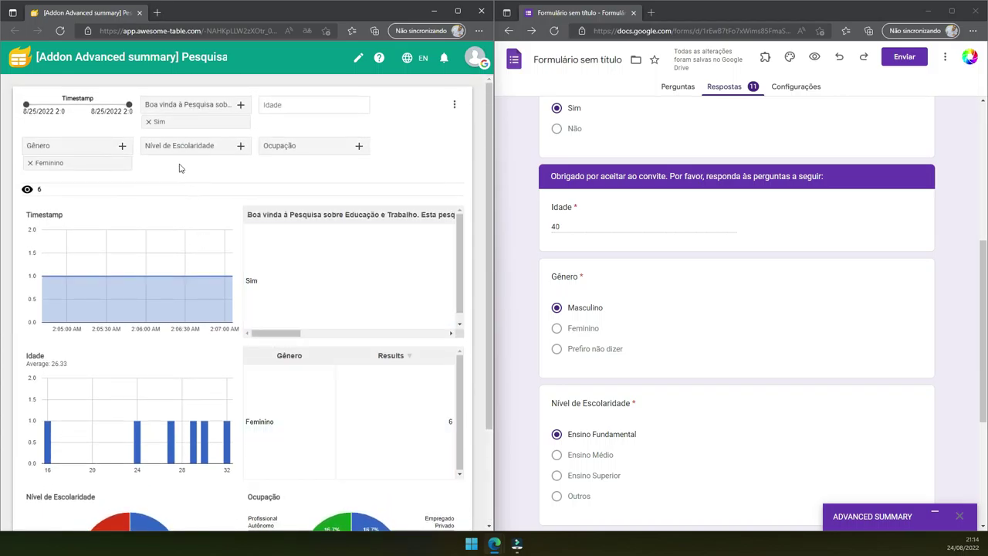
{"action": "left_click", "coordinate": [282, 150]}
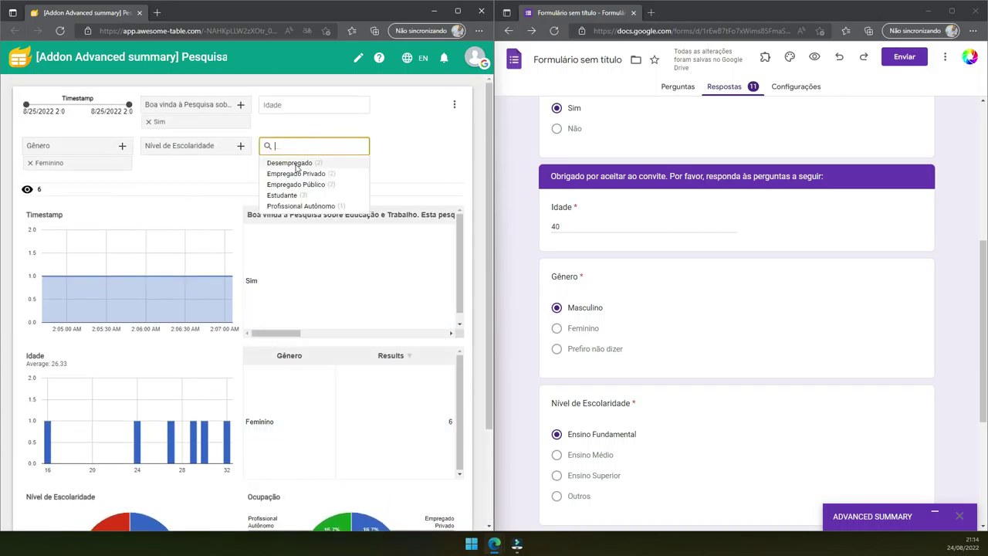
- Drop the Feminino filter and filter Ocupação to Empregado Privado and Empregado Público
{"action": "left_click", "coordinate": [30, 163]}
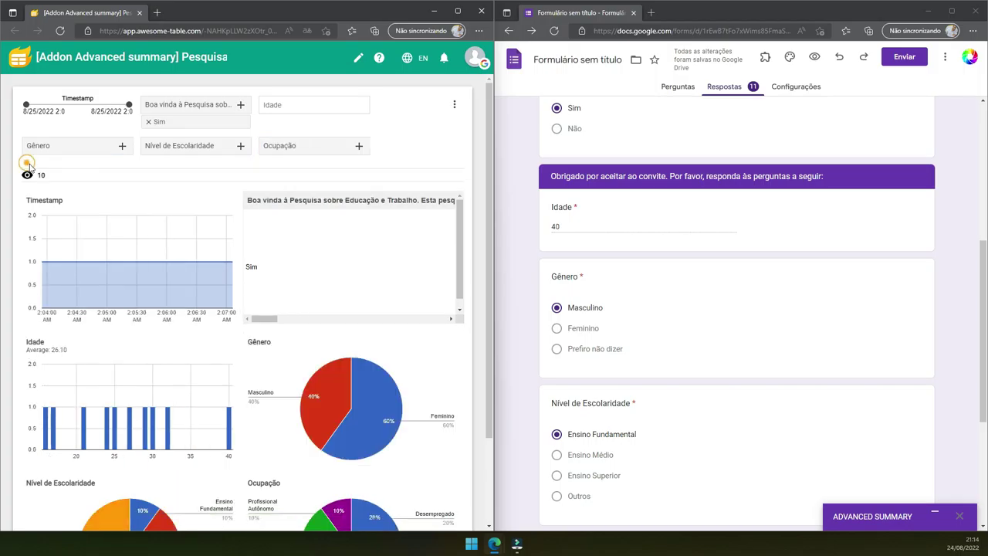
{"action": "left_click", "coordinate": [285, 146]}
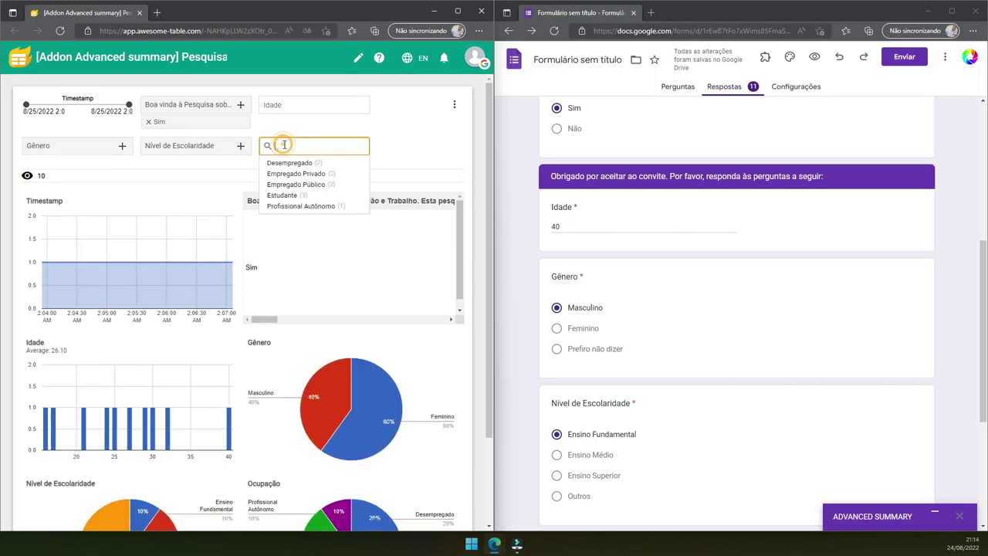
{"action": "left_click", "coordinate": [332, 174]}
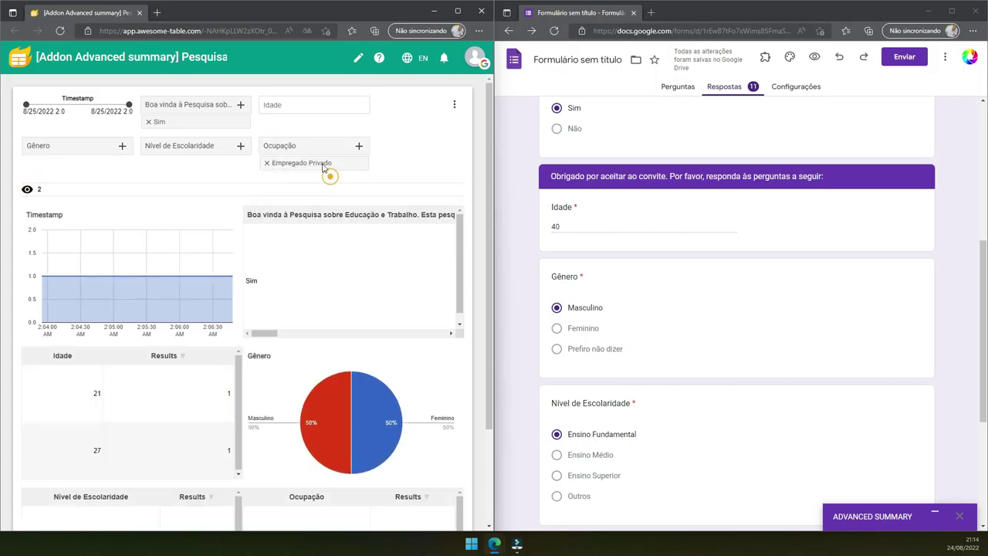
{"action": "left_click", "coordinate": [337, 146]}
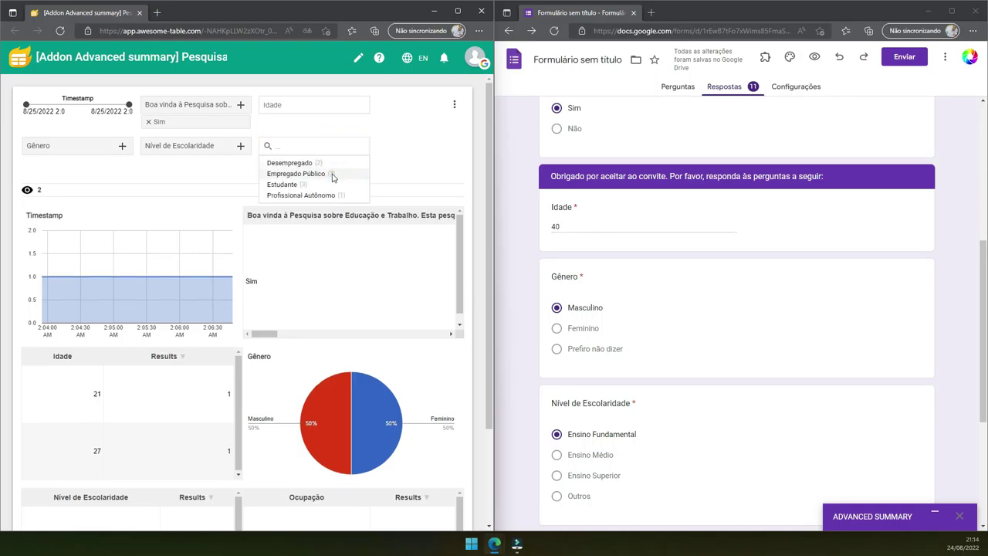
{"action": "left_click", "coordinate": [334, 175]}
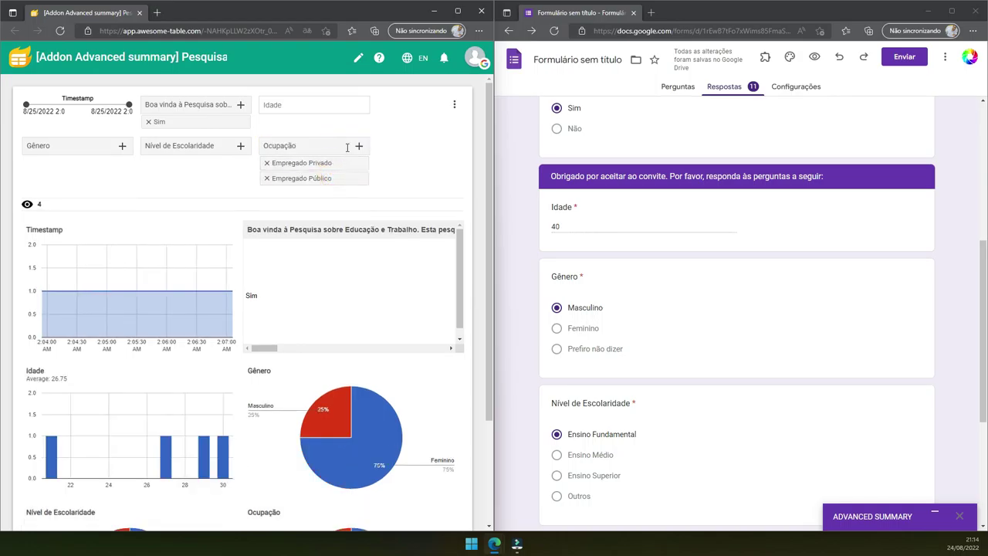
{"action": "left_click", "coordinate": [348, 146]}
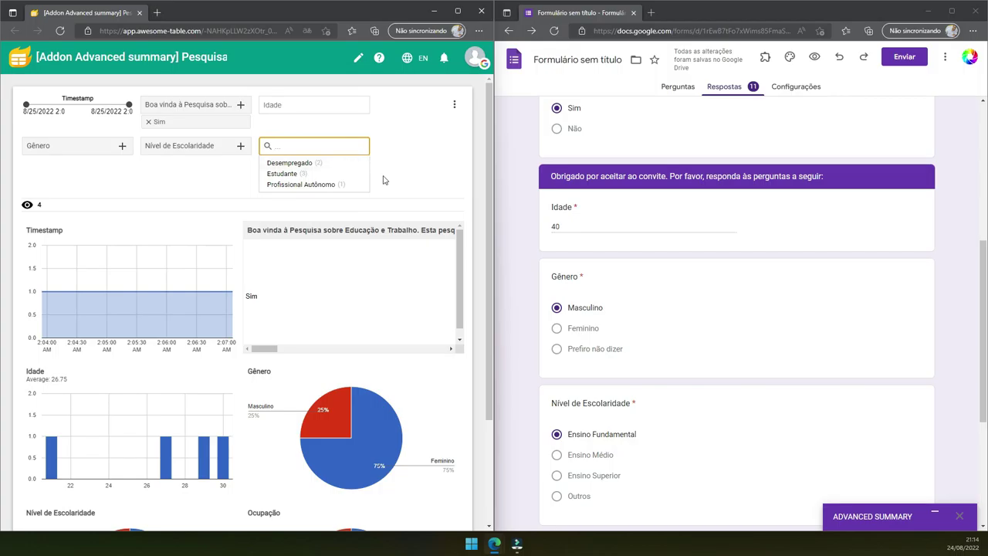
{"action": "scroll", "coordinate": [384, 180], "scroll_direction": "down", "scroll_amount": 2}
{"action": "mouse_move", "coordinate": [326, 455]}
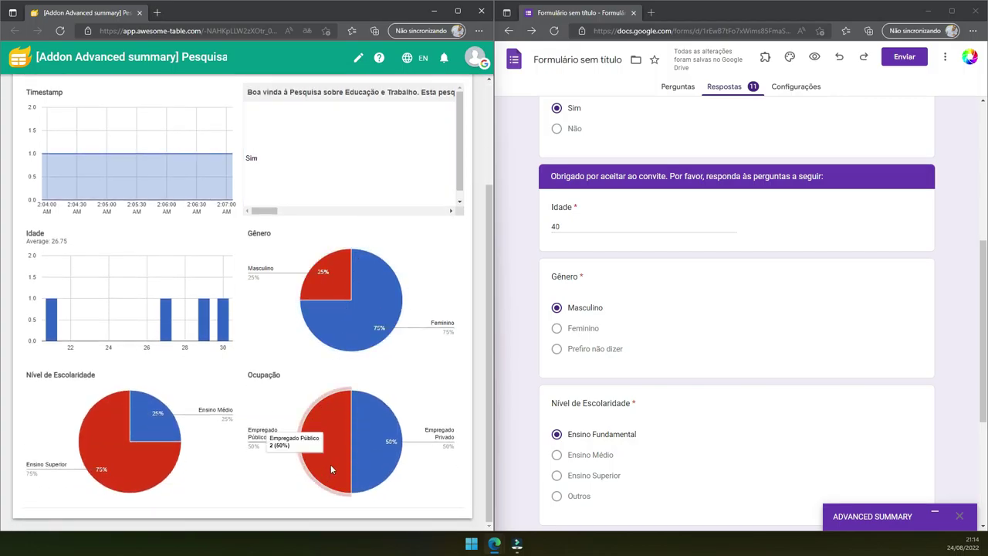
{"action": "scroll", "coordinate": [304, 420], "scroll_direction": "up", "scroll_amount": 2}
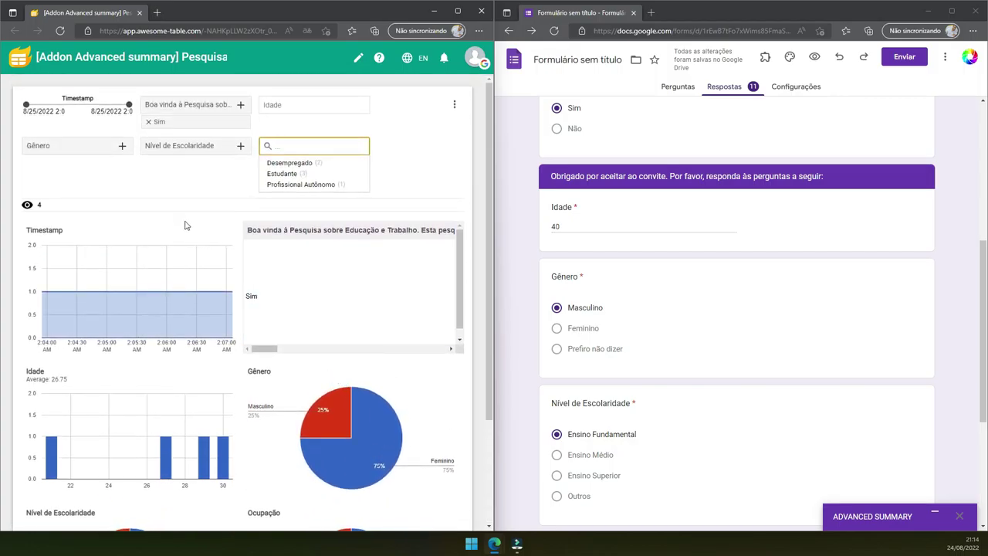
{"action": "scroll", "coordinate": [198, 245], "scroll_direction": "down", "scroll_amount": 2}
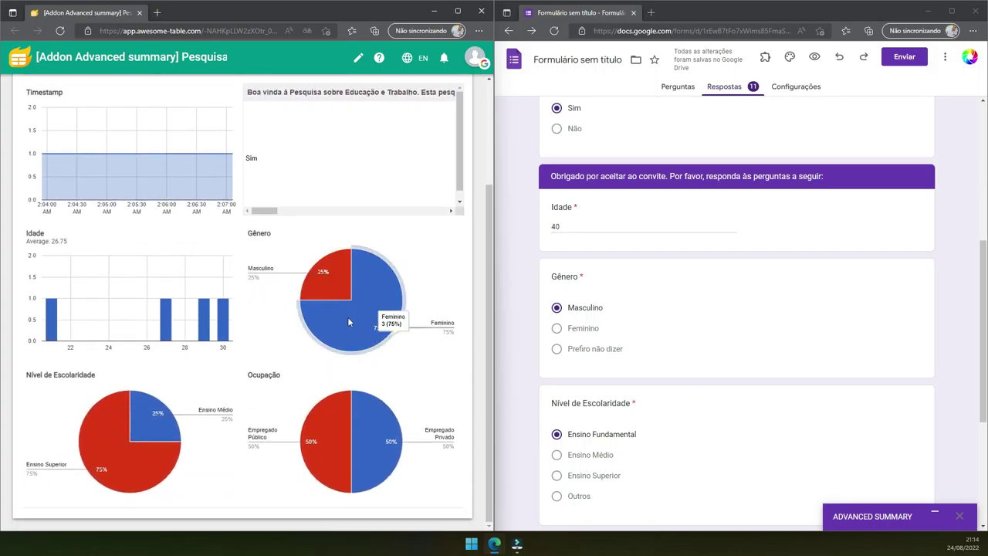
{"action": "mouse_move", "coordinate": [108, 432]}
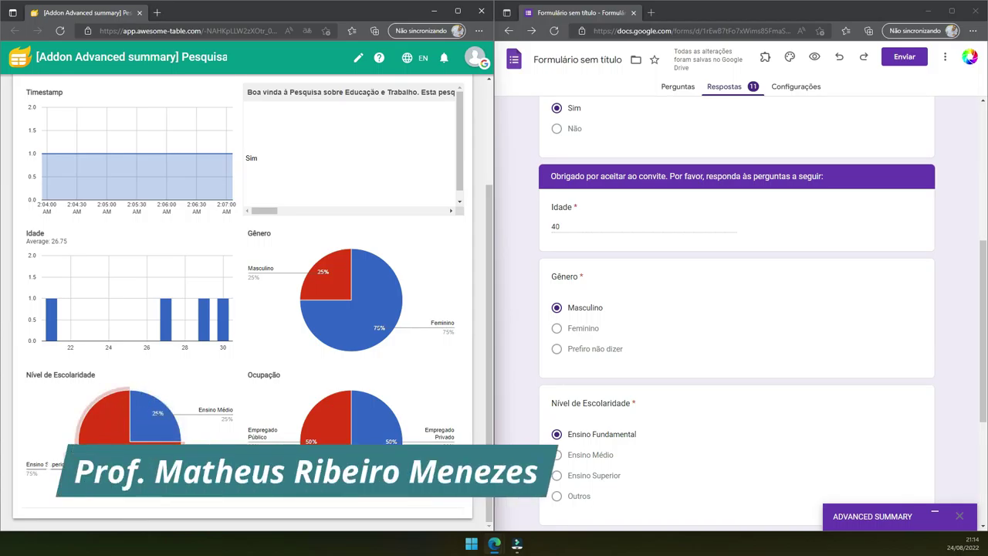
{"action": "scroll", "coordinate": [120, 418], "scroll_direction": "up", "scroll_amount": 5}
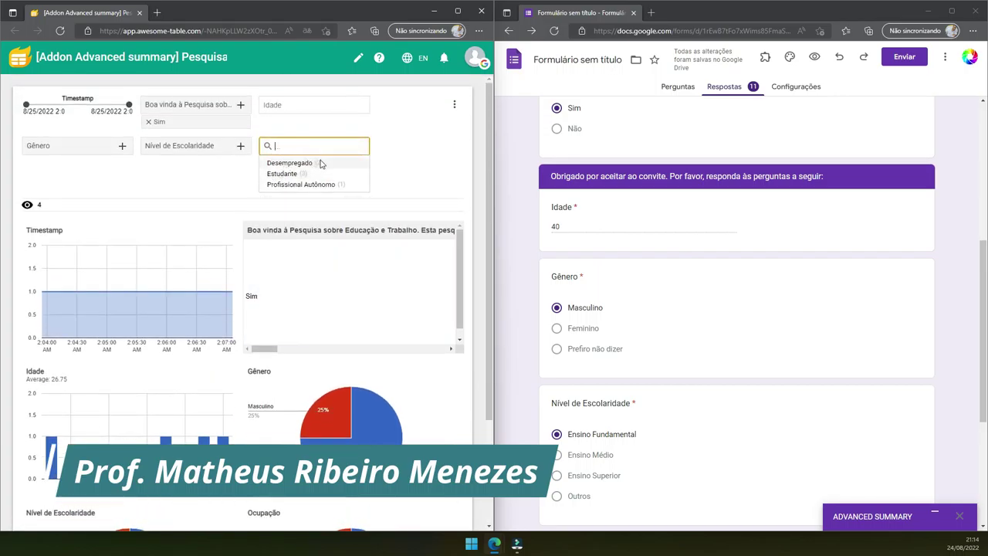
{"action": "left_click", "coordinate": [317, 145]}
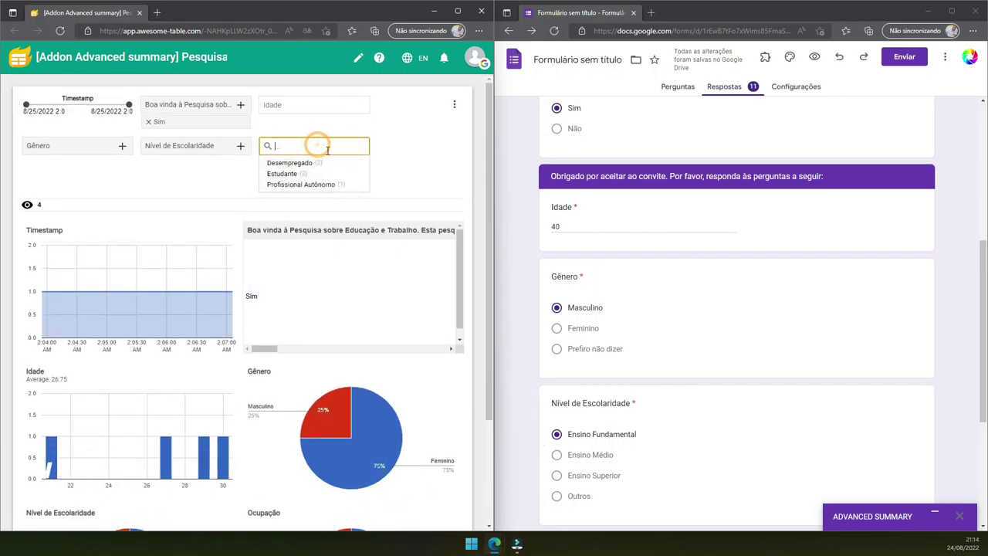
{"action": "left_click", "coordinate": [386, 161]}
- Remove both Empregado filters, try Desempregado alone, then remove it, leaving only Sim
{"action": "left_click", "coordinate": [266, 166]}
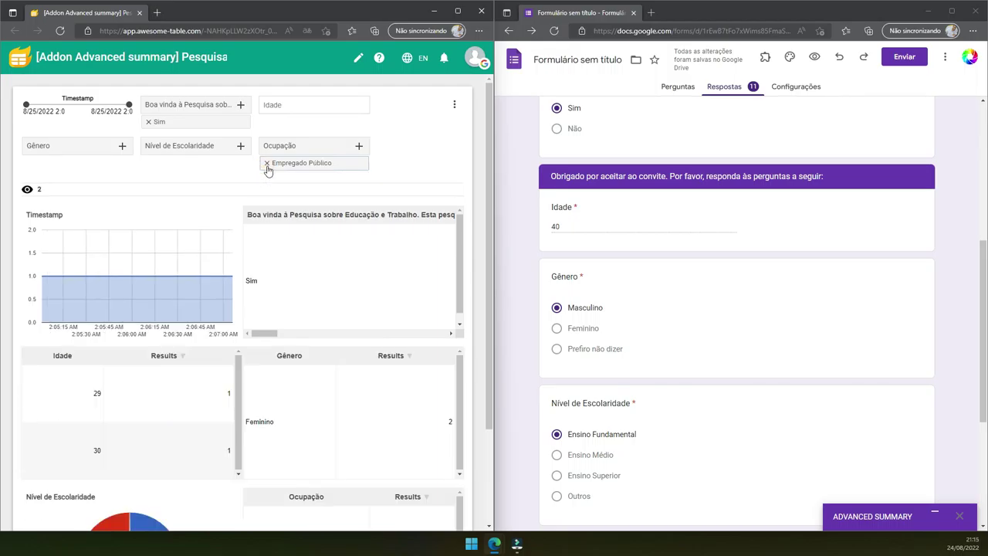
{"action": "left_click", "coordinate": [265, 163]}
{"action": "left_click", "coordinate": [304, 145]}
{"action": "left_click", "coordinate": [289, 163]}
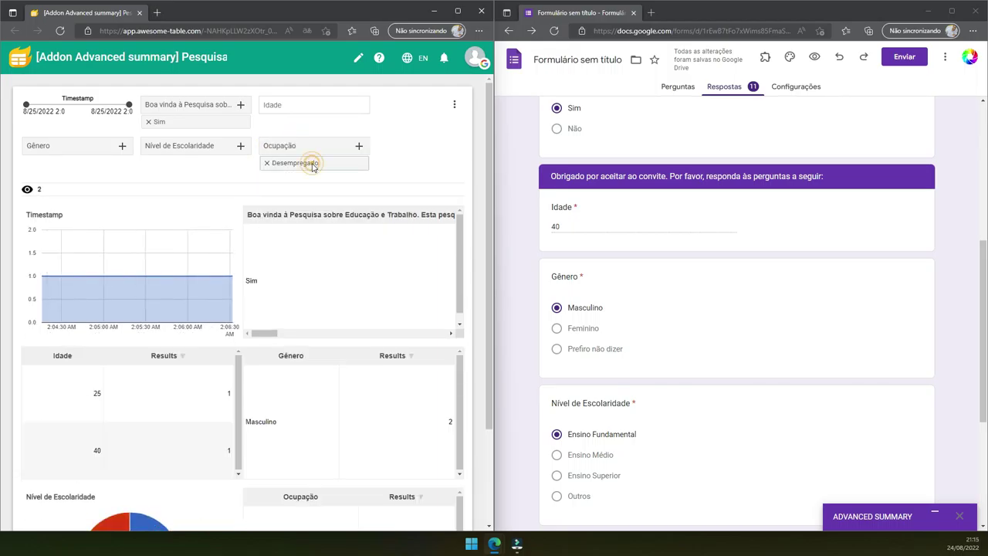
{"action": "scroll", "coordinate": [303, 204], "scroll_direction": "down", "scroll_amount": 2}
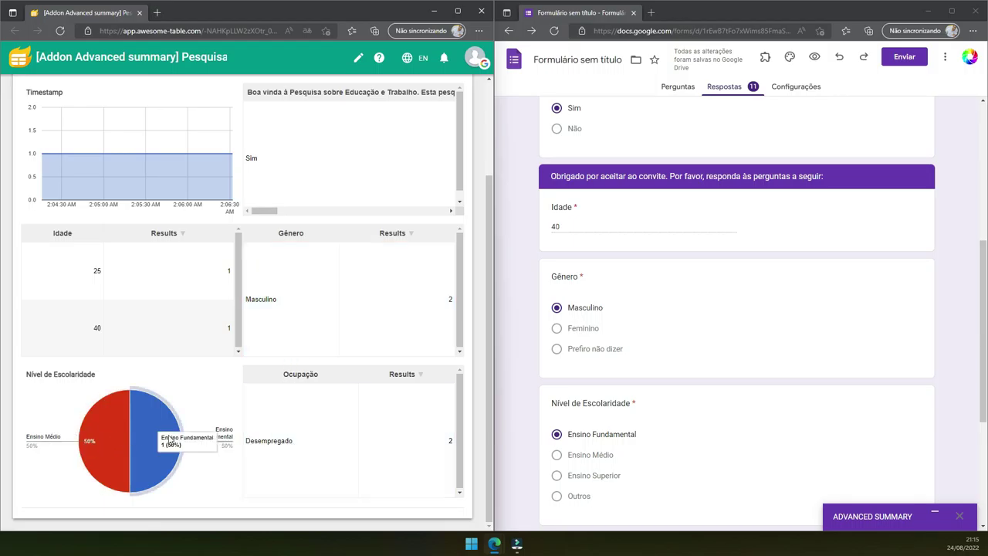
{"action": "mouse_move", "coordinate": [149, 459]}
{"action": "scroll", "coordinate": [183, 384], "scroll_direction": "up", "scroll_amount": 2}
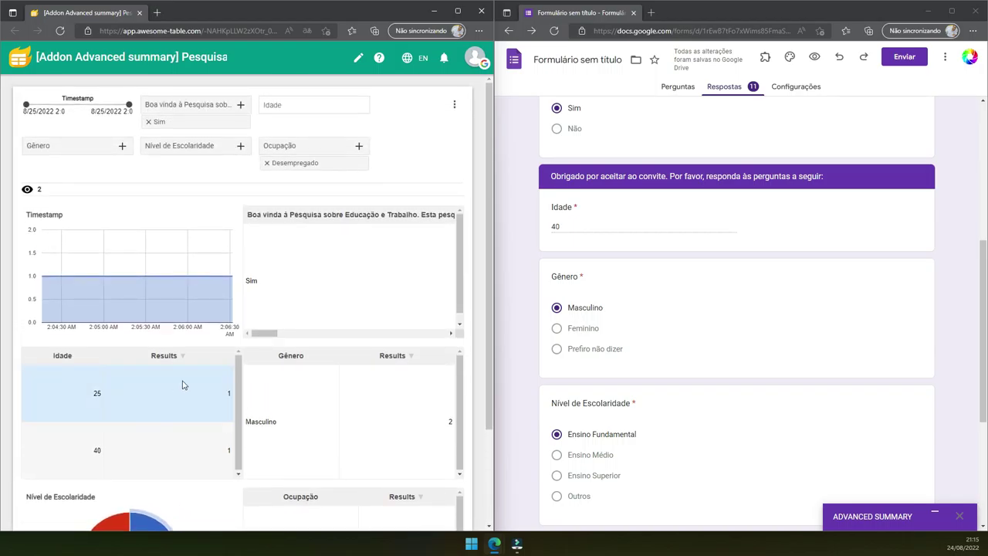
{"action": "left_click", "coordinate": [267, 163]}
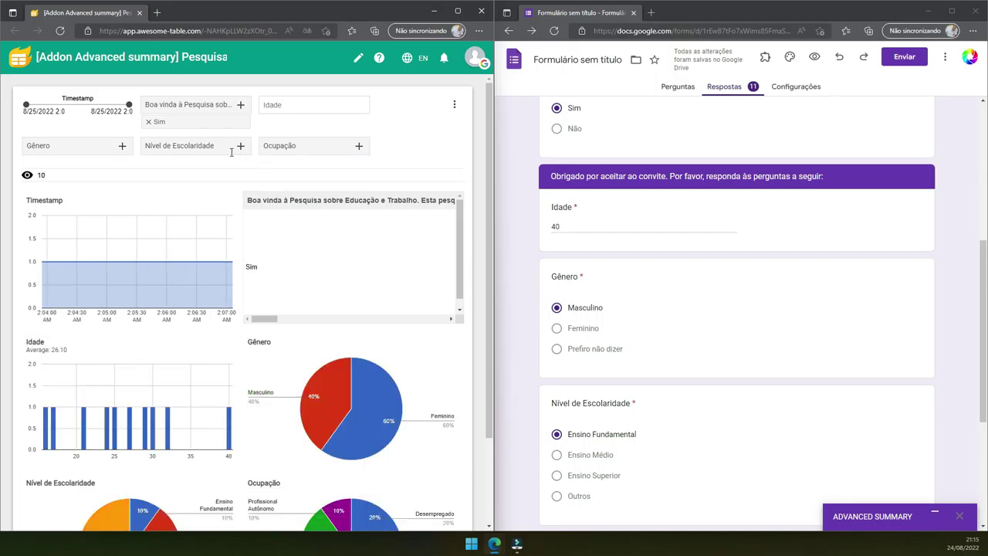
- Filter the dashboard's Nível de Escolaridade to Ensino Superior
{"action": "left_click", "coordinate": [231, 152]}
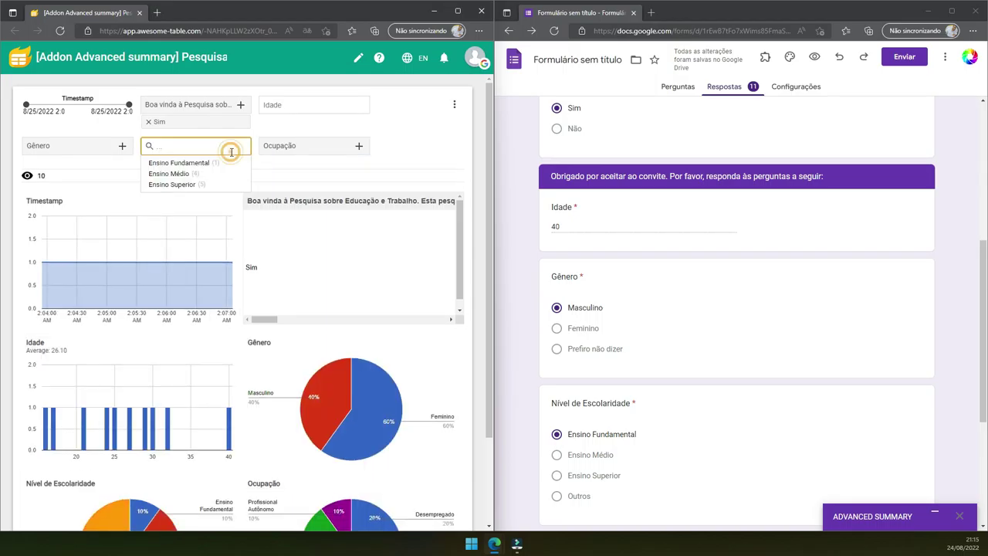
{"action": "left_click", "coordinate": [200, 186]}
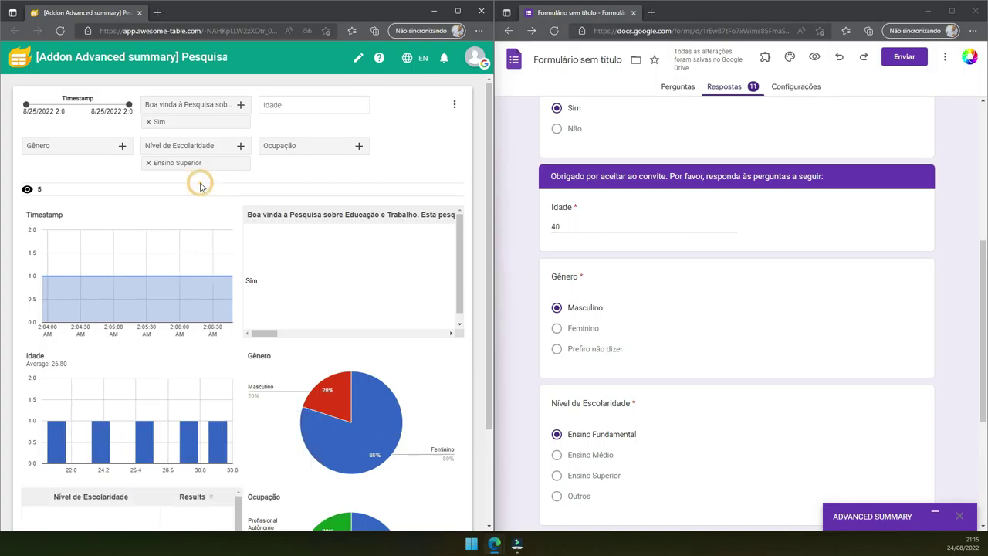
{"action": "scroll", "coordinate": [380, 405], "scroll_direction": "down", "scroll_amount": 2}
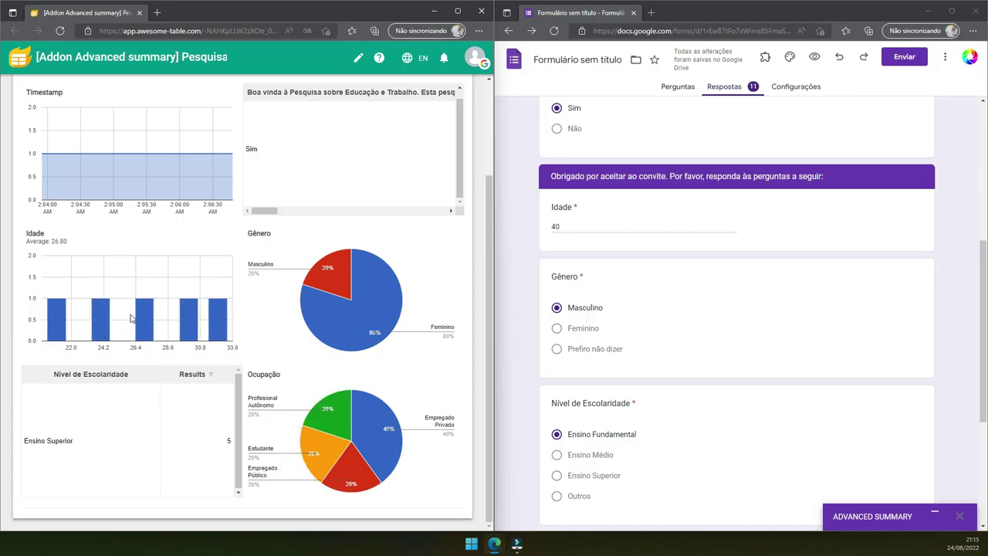
{"action": "scroll", "coordinate": [137, 317], "scroll_direction": "up", "scroll_amount": 3}
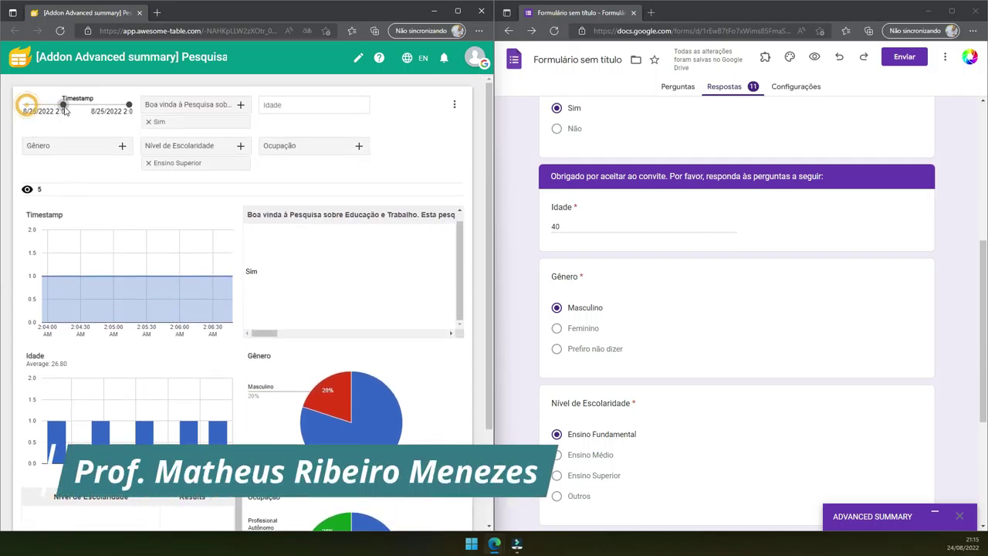
- Narrow the Timestamp slider to later responses and enter a 21-22 Idade filter
{"action": "mouse_move", "coordinate": [26, 106]}
{"action": "left_mouse_down"}
{"action": "mouse_move", "coordinate": [72, 107]}
{"action": "mouse_move", "coordinate": [12, 105]}
{"action": "left_mouse_up"}
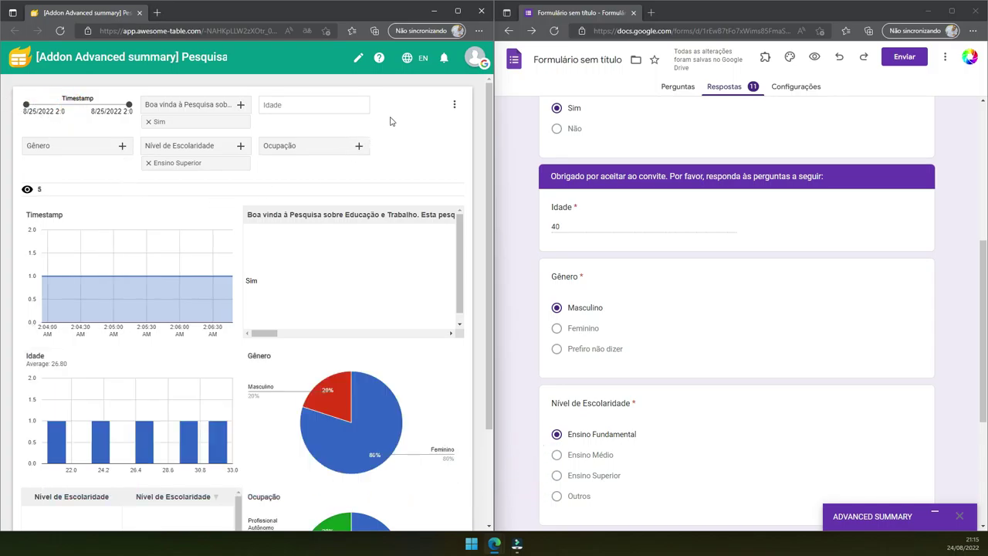
{"action": "left_click", "coordinate": [457, 101]}
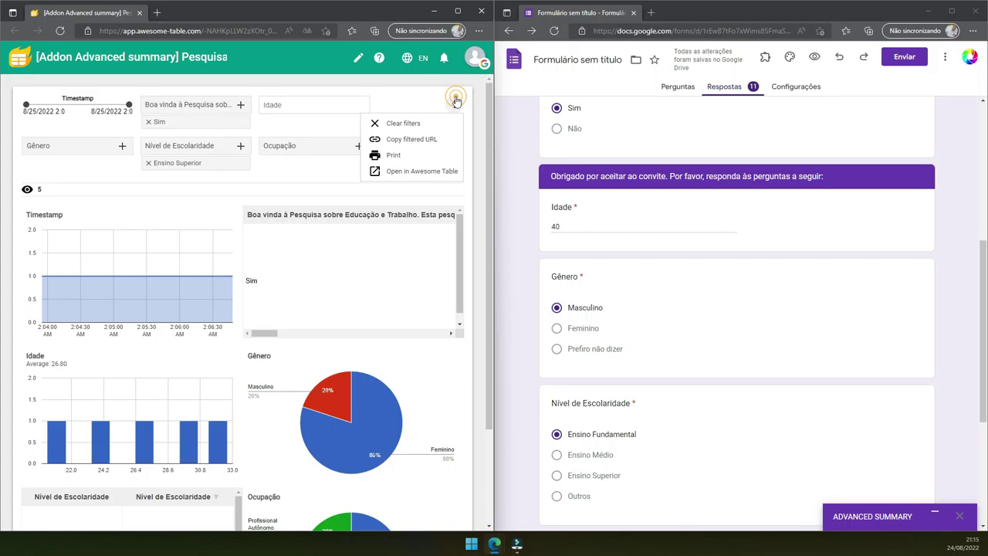
{"action": "left_click", "coordinate": [412, 104]}
{"action": "left_click", "coordinate": [309, 104]}
{"action": "type", "text": "21-22"}
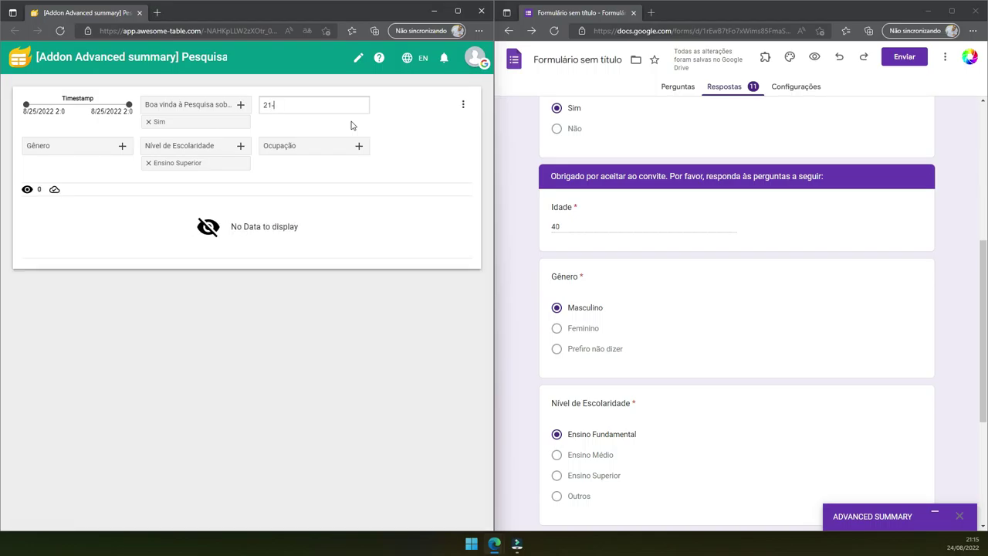
- Remove the Ensino Superior chip and clear the Idade filter, restoring the 26.10 average age
{"action": "left_click", "coordinate": [148, 163]}
{"action": "left_click", "coordinate": [293, 104]}
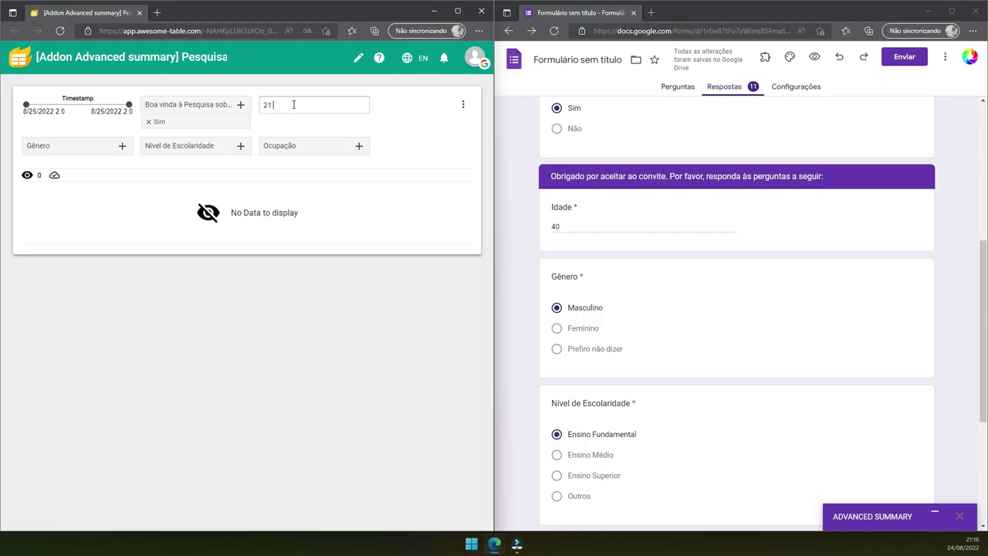
{"action": "key", "text": "BackSpace"}
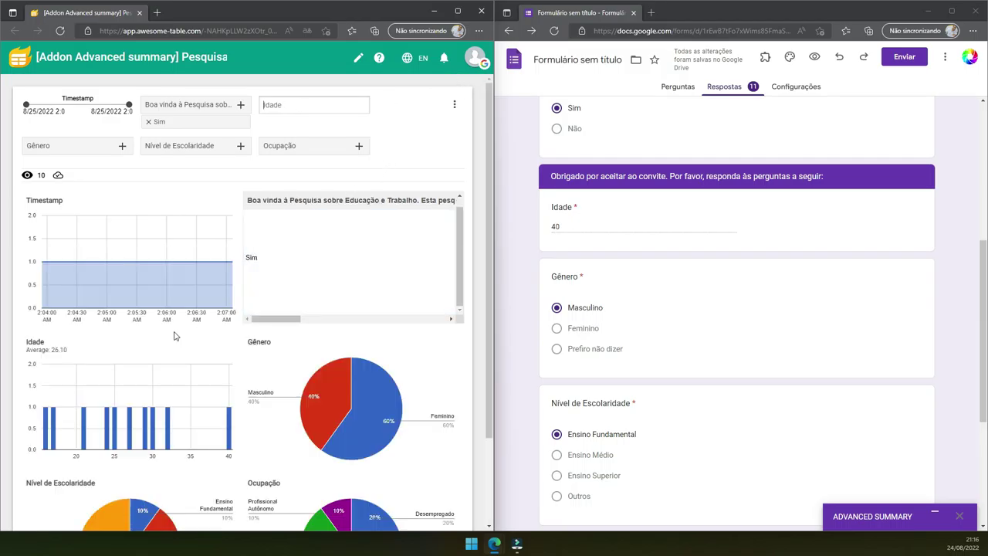
{"action": "double_click", "coordinate": [58, 350]}
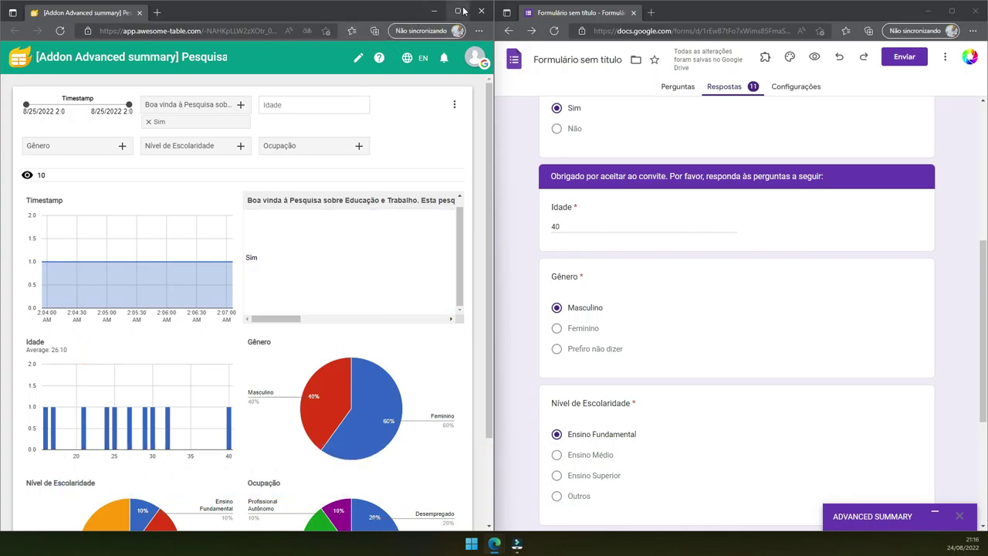
- Switch responses to Pergunta and back to Resumo, reviewing the Idade answers and Gênero chart
{"action": "scroll", "coordinate": [339, 200], "scroll_direction": "down", "scroll_amount": 3}
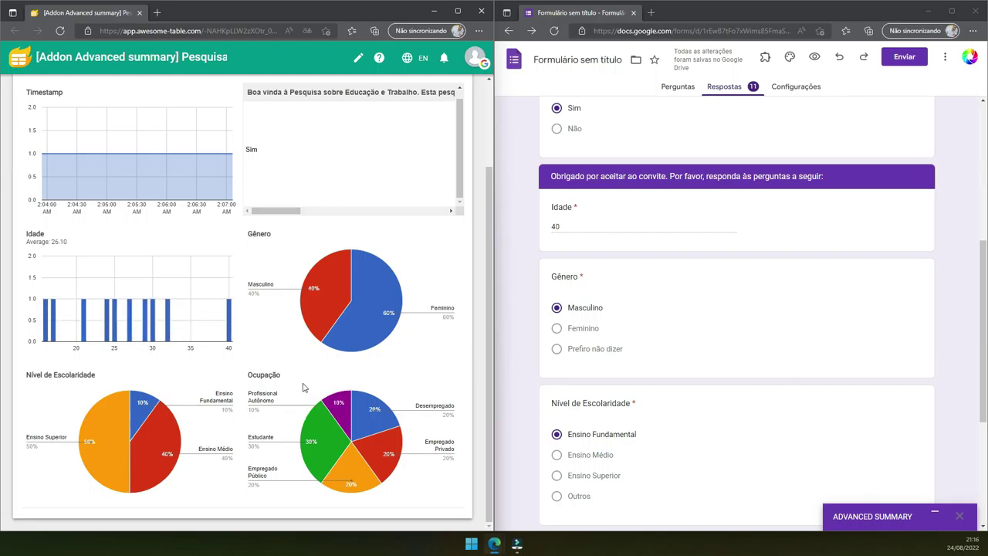
{"action": "scroll", "coordinate": [593, 115], "scroll_direction": "up", "scroll_amount": 5}
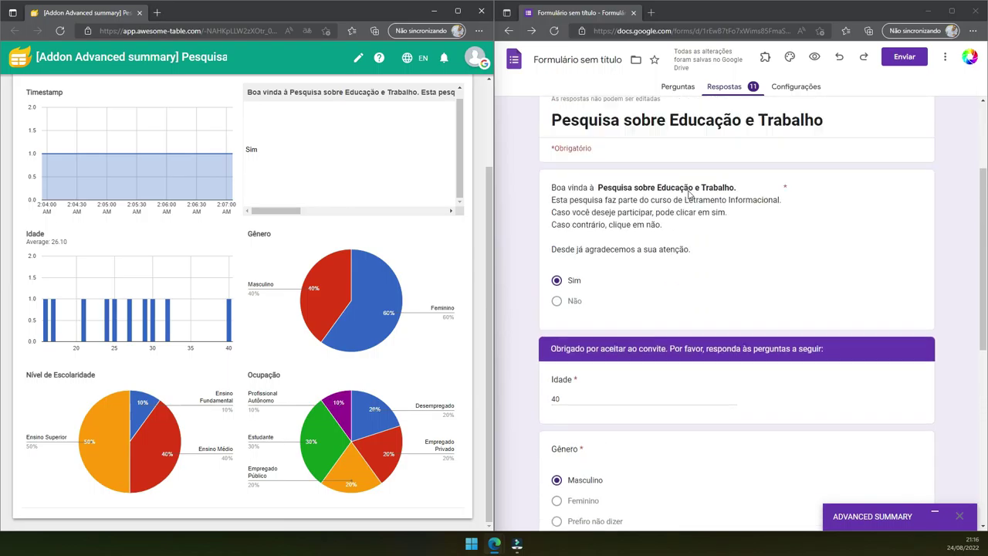
{"action": "left_click", "coordinate": [736, 89]}
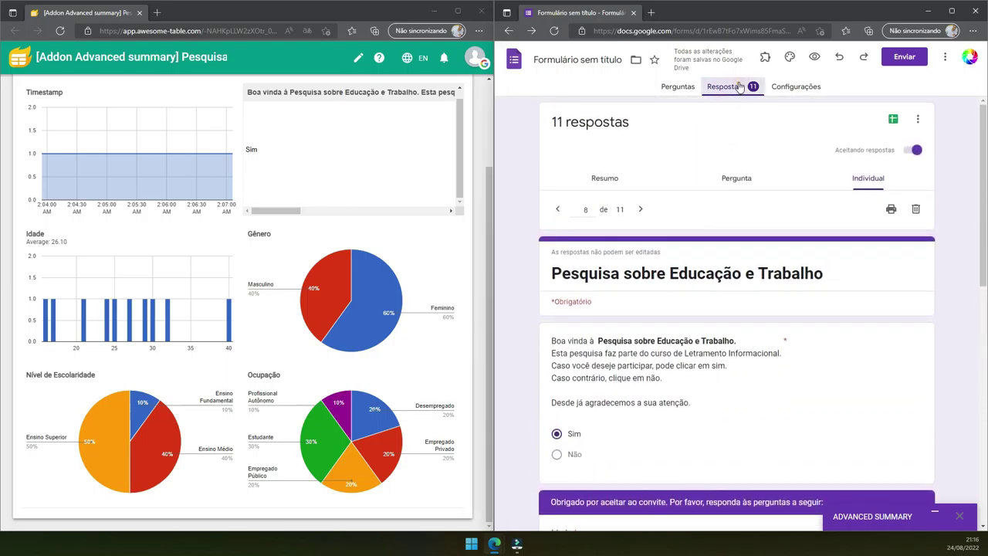
{"action": "left_click", "coordinate": [736, 181]}
{"action": "left_click", "coordinate": [606, 177]}
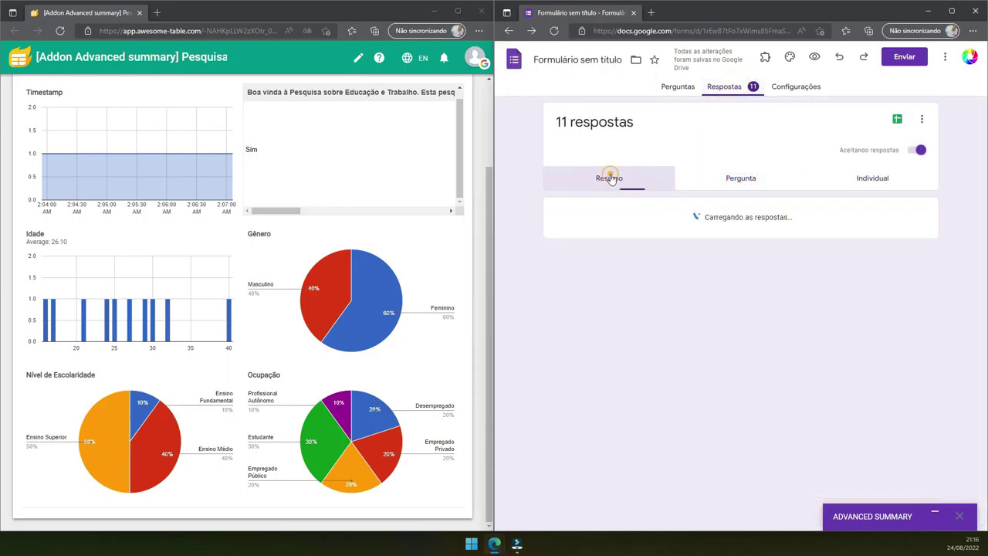
{"action": "scroll", "coordinate": [677, 225], "scroll_direction": "down", "scroll_amount": 3}
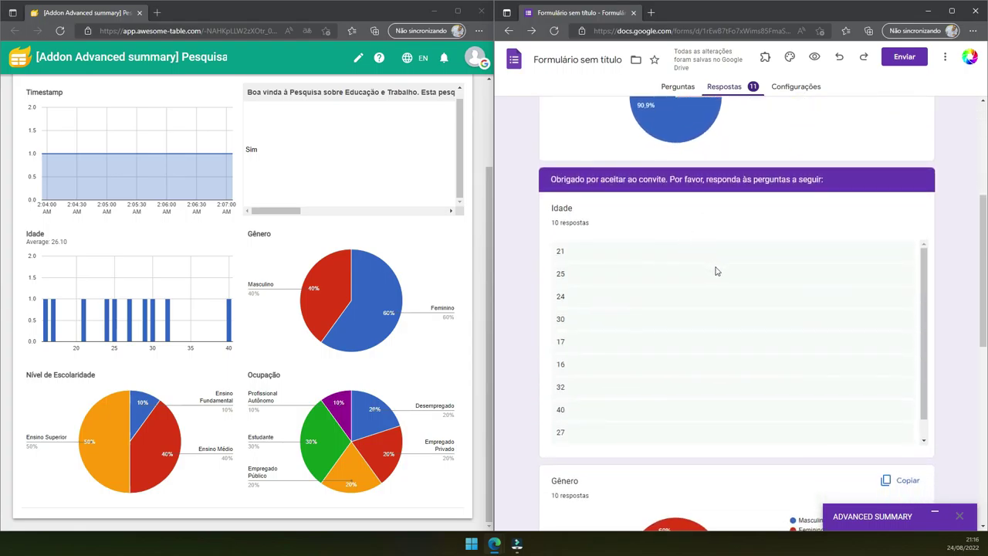
{"action": "scroll", "coordinate": [716, 271], "scroll_direction": "down", "scroll_amount": 1}
{"action": "scroll", "coordinate": [715, 271], "scroll_direction": "up", "scroll_amount": 1}
{"action": "scroll", "coordinate": [732, 234], "scroll_direction": "up", "scroll_amount": 2}
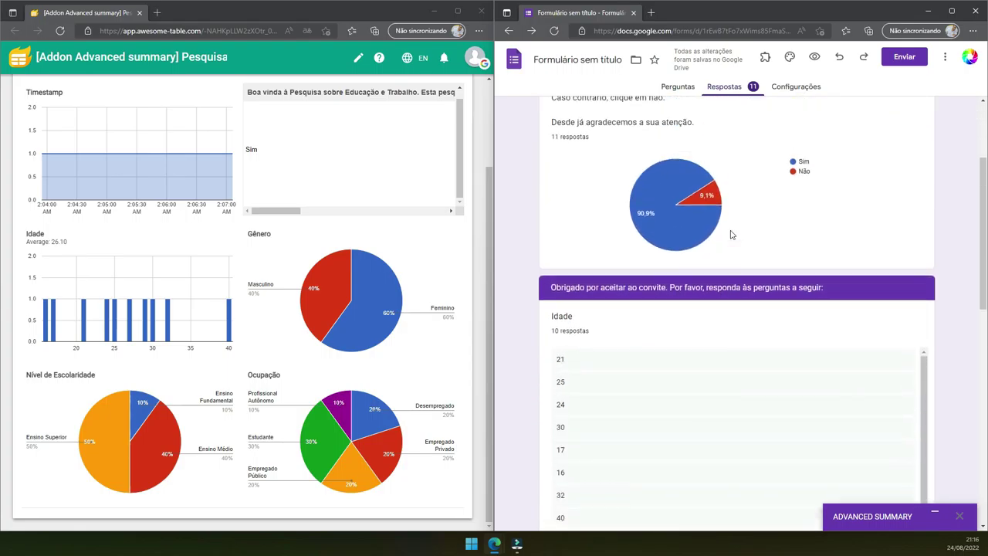
{"action": "scroll", "coordinate": [732, 235], "scroll_direction": "down", "scroll_amount": 4}
{"action": "scroll", "coordinate": [731, 234], "scroll_direction": "down", "scroll_amount": 1}
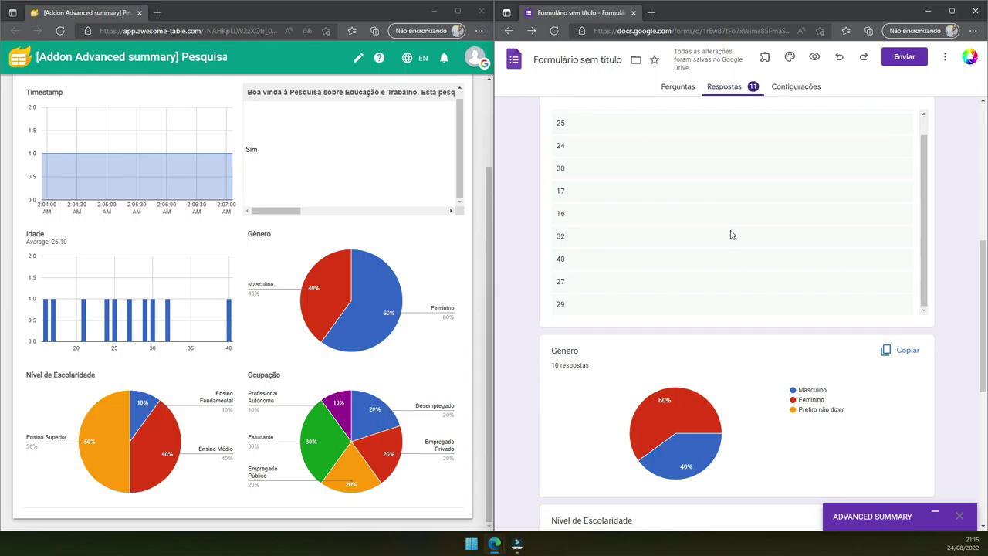
{"action": "scroll", "coordinate": [731, 235], "scroll_direction": "up", "scroll_amount": 1}
{"action": "scroll", "coordinate": [732, 235], "scroll_direction": "up", "scroll_amount": 3}
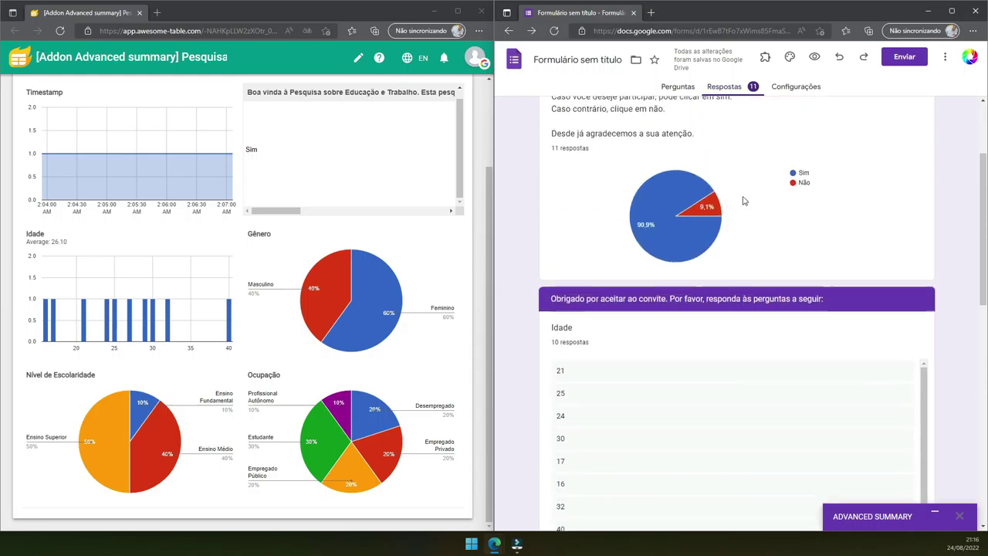
{"action": "scroll", "coordinate": [764, 155], "scroll_direction": "up", "scroll_amount": 2}
- In Configurações, toggle Criar teste on and back off, then return to Respostas
{"action": "left_click", "coordinate": [793, 87]}
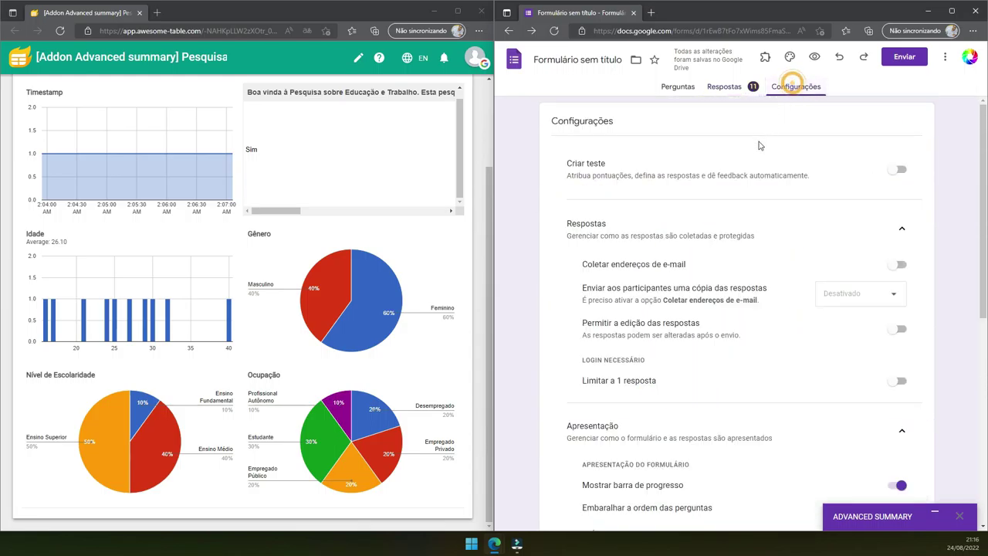
{"action": "left_click", "coordinate": [901, 171]}
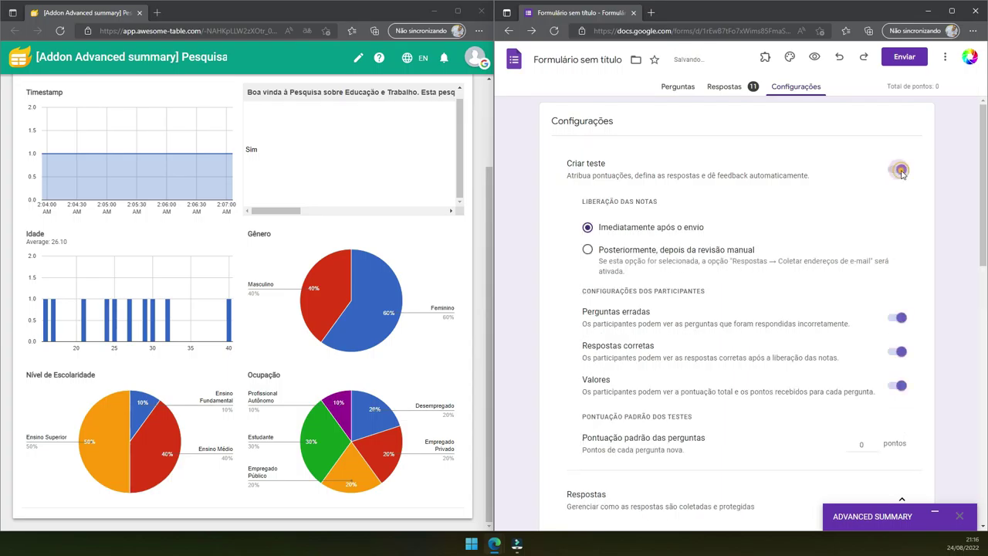
{"action": "scroll", "coordinate": [764, 242], "scroll_direction": "down", "scroll_amount": 3}
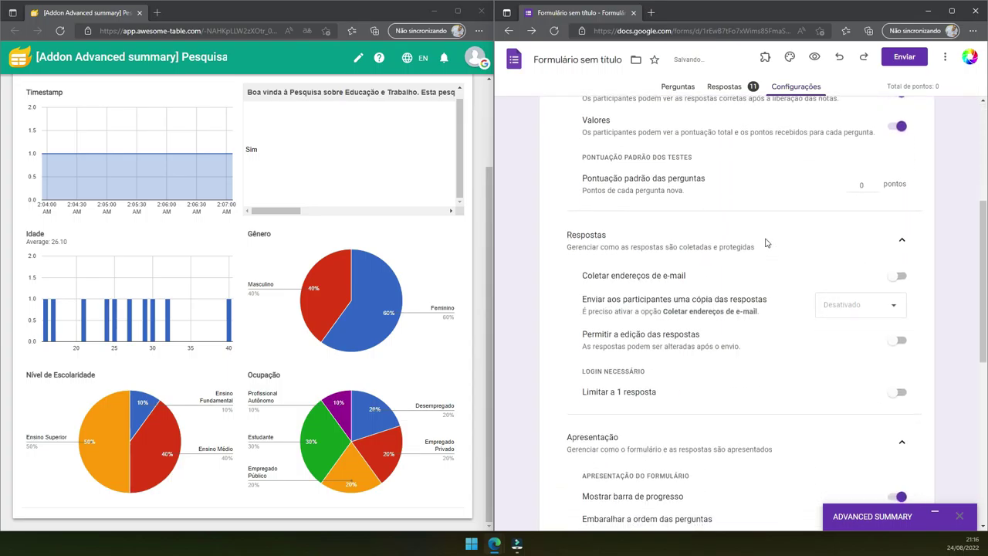
{"action": "scroll", "coordinate": [766, 243], "scroll_direction": "up", "scroll_amount": 3}
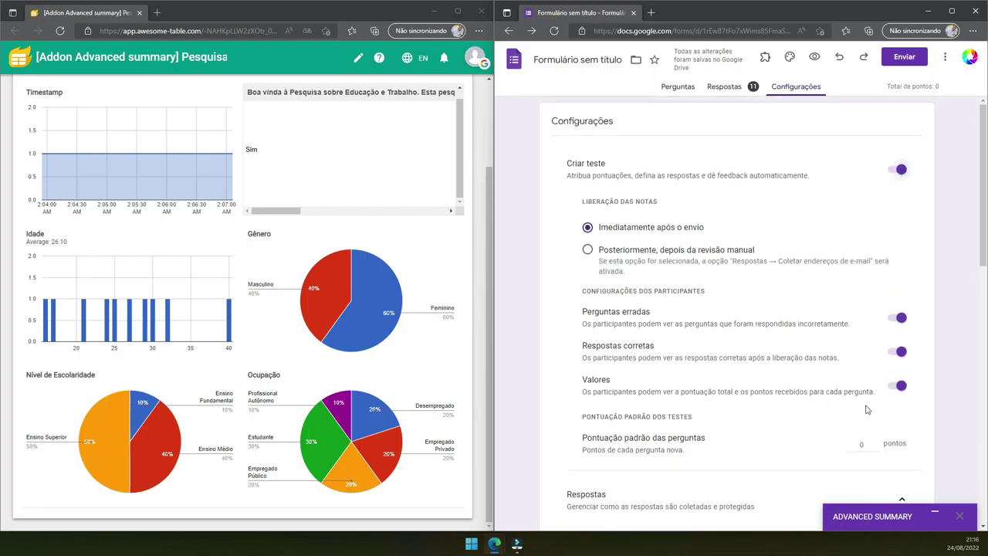
{"action": "left_click", "coordinate": [898, 171]}
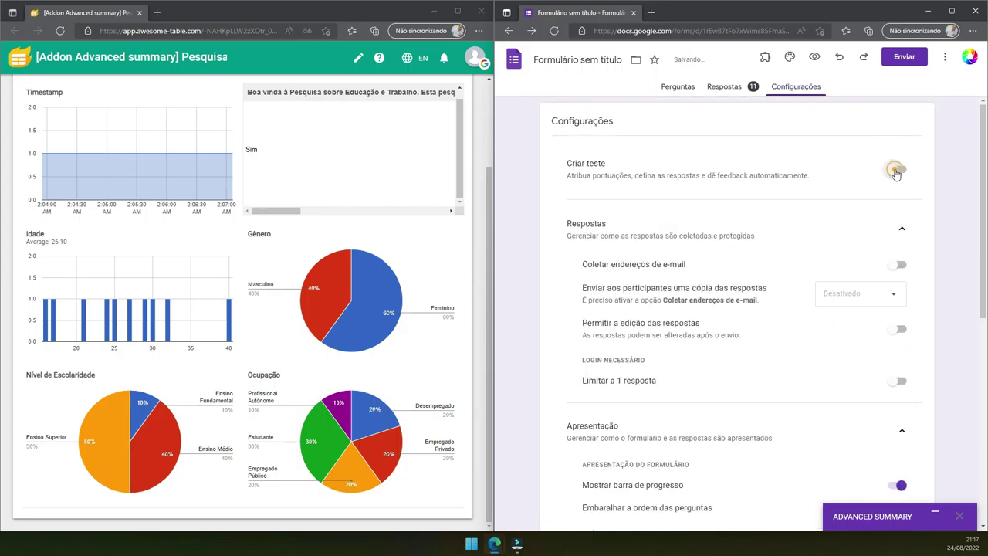
{"action": "left_click", "coordinate": [725, 87]}
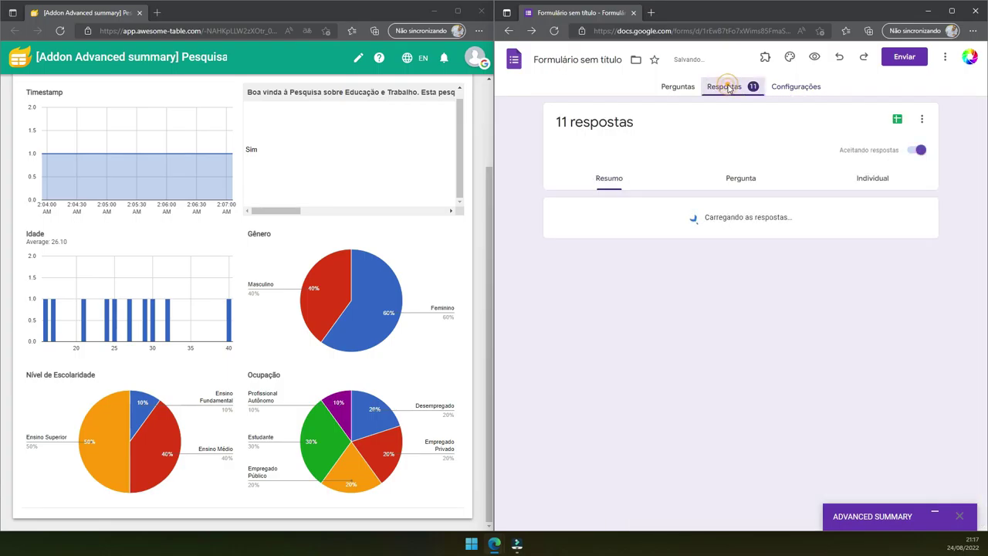
- Review the Idade average in the summary and maximize the Awesome Table dashboard window
{"action": "scroll", "coordinate": [754, 286], "scroll_direction": "down", "scroll_amount": 3}
{"action": "scroll", "coordinate": [752, 279], "scroll_direction": "down", "scroll_amount": 1}
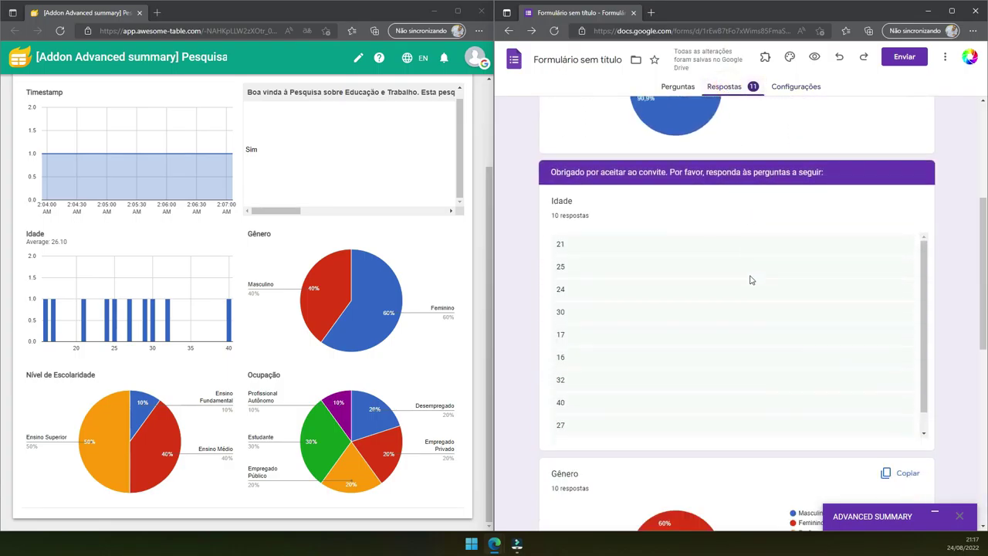
{"action": "scroll", "coordinate": [734, 255], "scroll_direction": "down", "scroll_amount": 2}
{"action": "scroll", "coordinate": [671, 199], "scroll_direction": "up", "scroll_amount": 2}
{"action": "scroll", "coordinate": [671, 199], "scroll_direction": "down", "scroll_amount": 3}
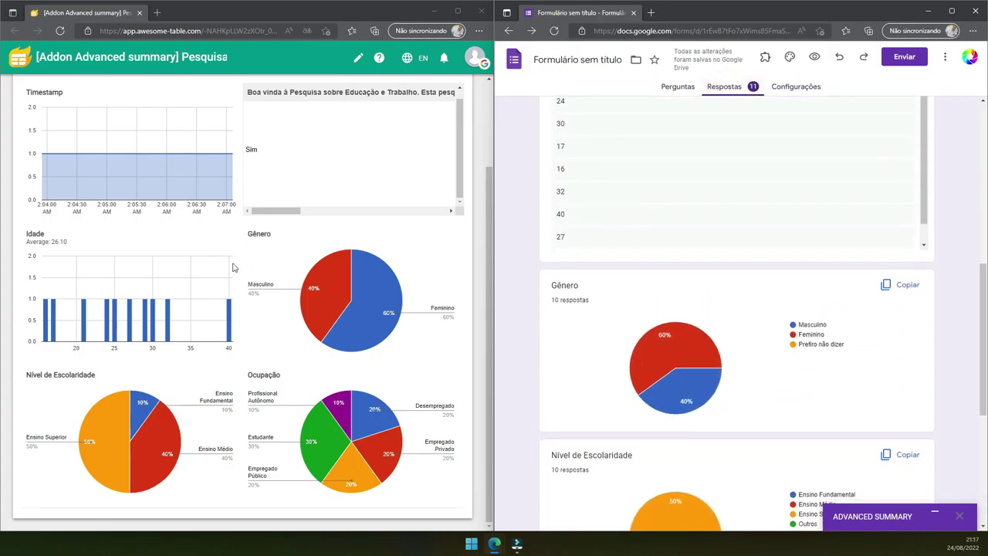
{"action": "double_click", "coordinate": [35, 241]}
{"action": "key", "text": "ctrl+c"}
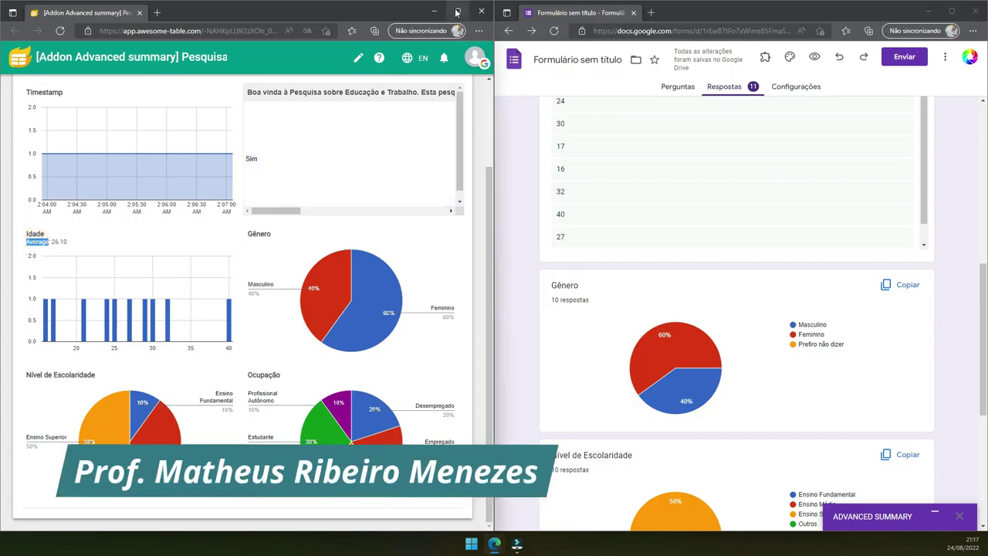
{"action": "left_click", "coordinate": [456, 12]}
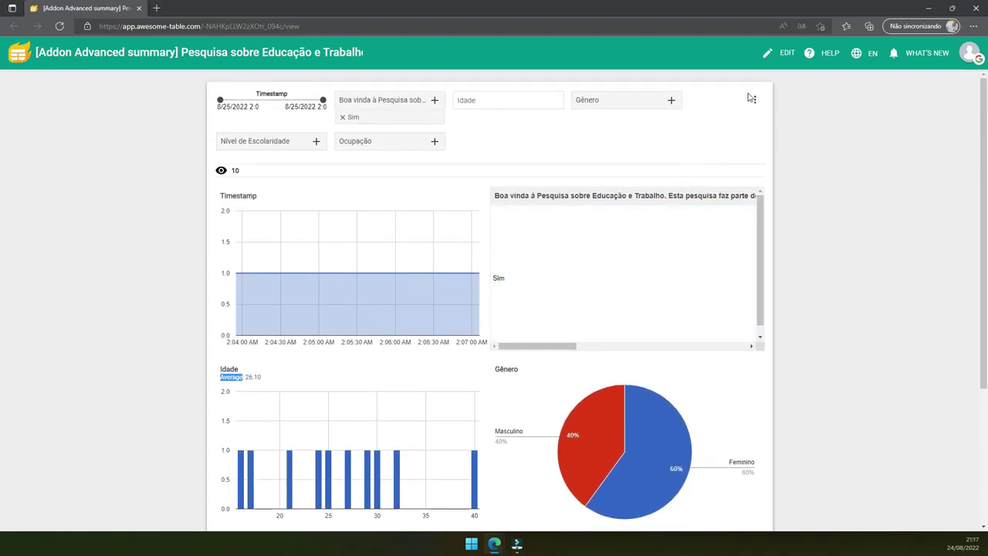
- Translate the Awesome Table dashboard page into Portuguese with Edge's translator
{"action": "left_click", "coordinate": [846, 26]}
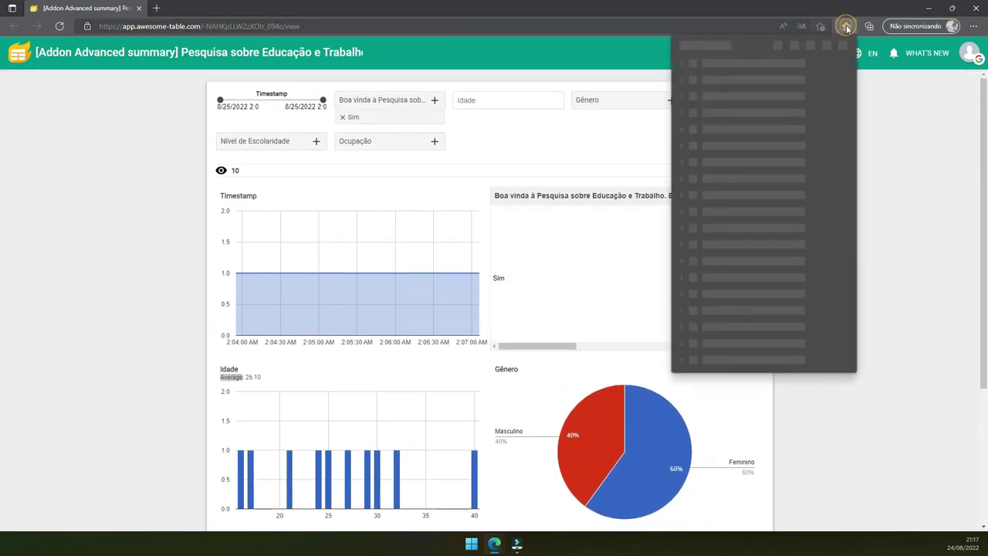
{"action": "left_click", "coordinate": [876, 121]}
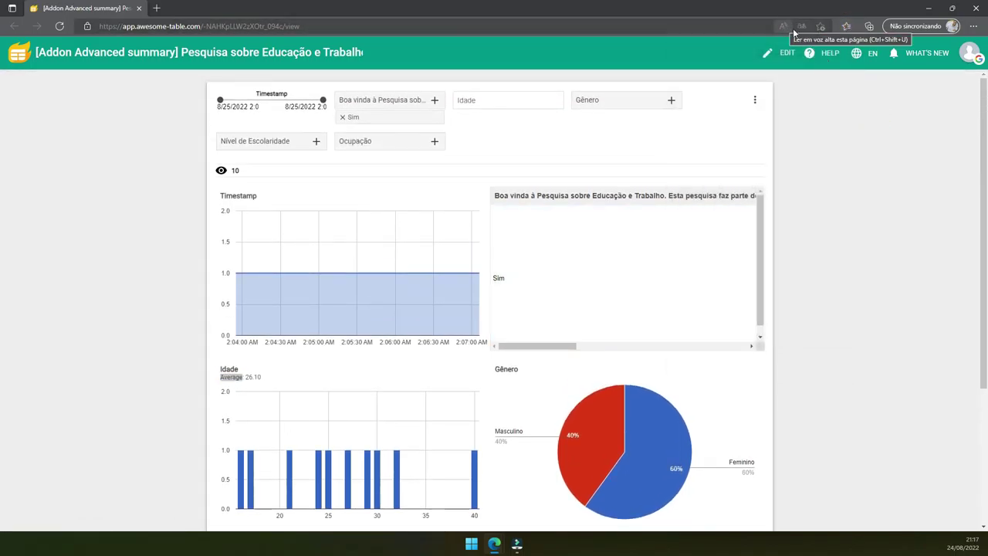
{"action": "left_click", "coordinate": [804, 29]}
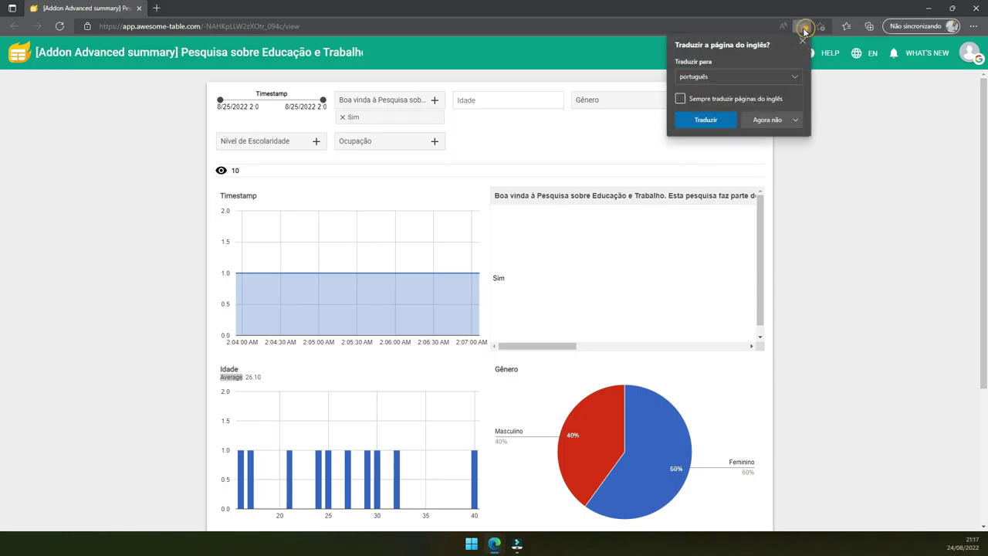
{"action": "left_click", "coordinate": [700, 122]}
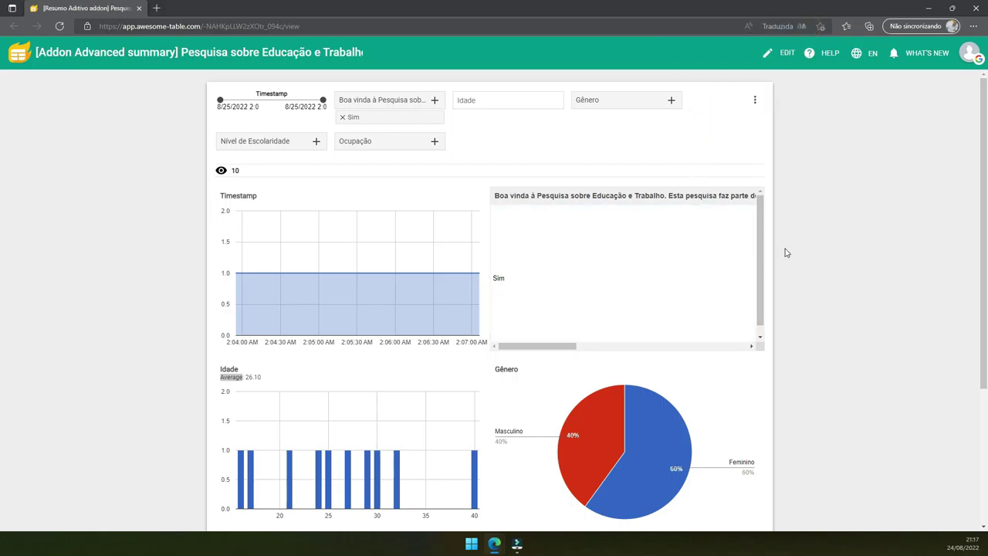
{"action": "left_click", "coordinate": [774, 27]}
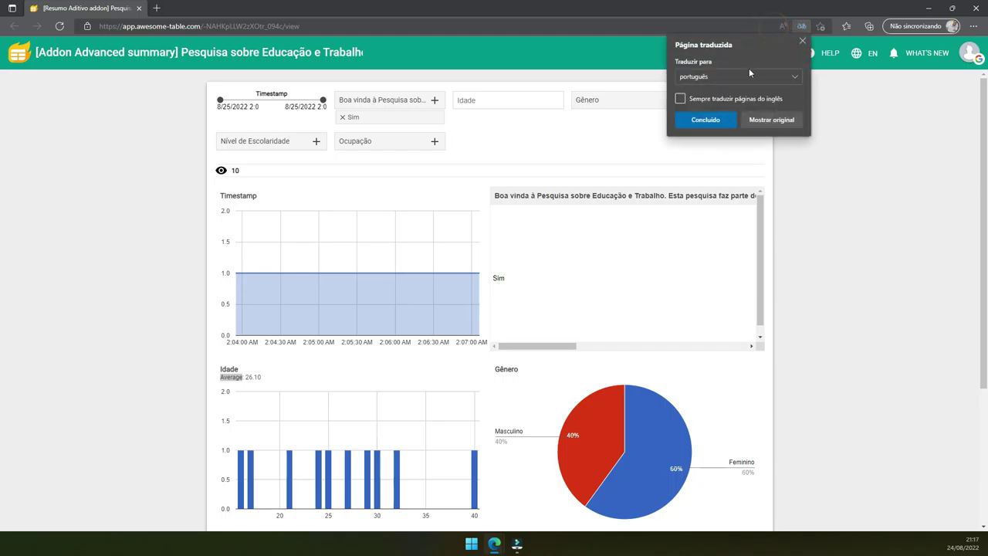
{"action": "left_click", "coordinate": [715, 122]}
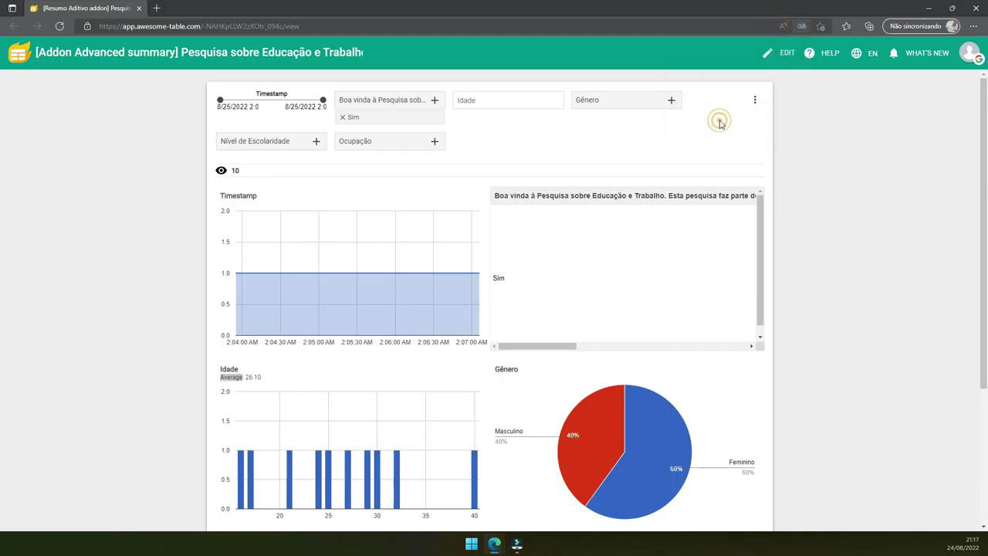
{"action": "scroll", "coordinate": [126, 234], "scroll_direction": "down", "scroll_amount": 3}
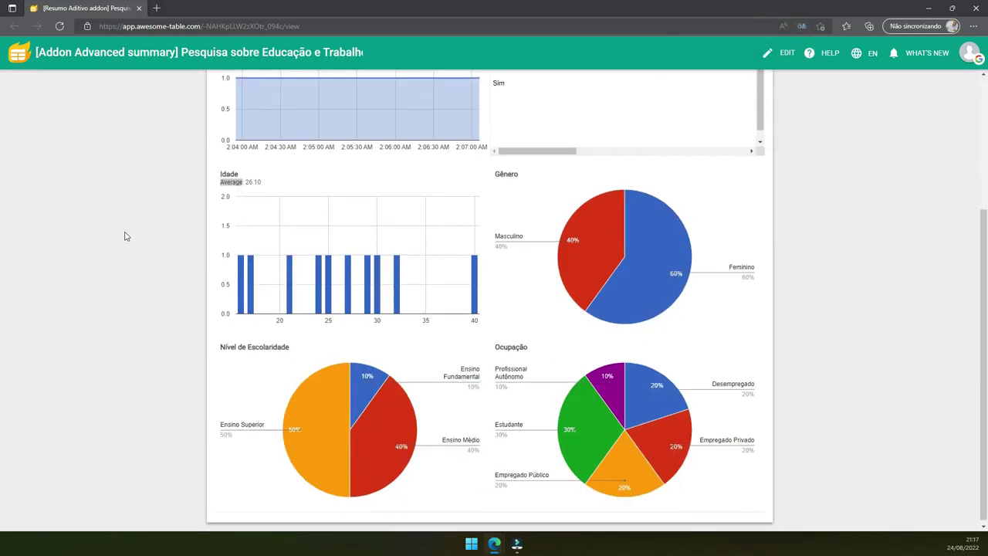
{"action": "right_click", "coordinate": [237, 177]}
{"action": "left_click", "coordinate": [254, 188]}
- Search 'google translate' and paste Average into Bing's translator, getting Média
{"action": "left_click", "coordinate": [157, 8]}
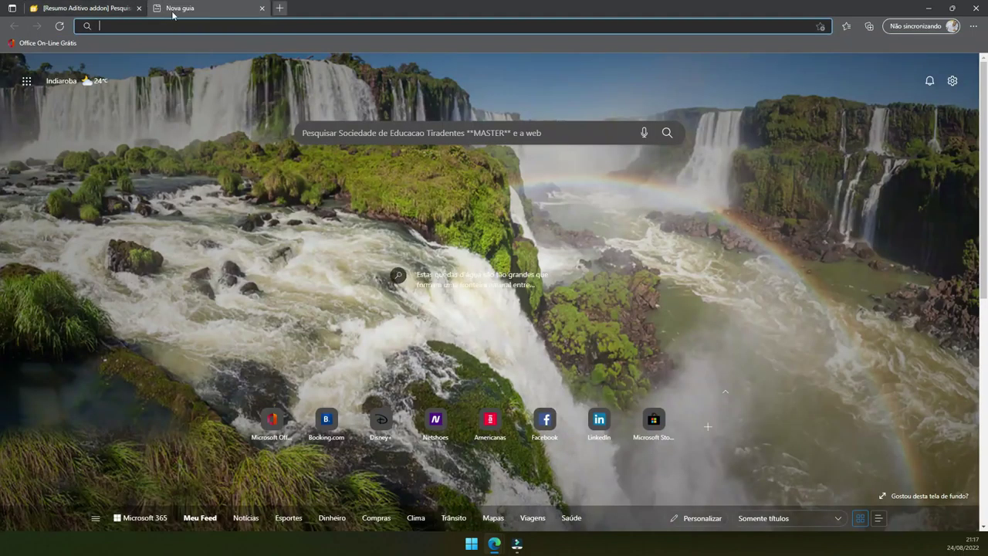
{"action": "type", "text": "google "}
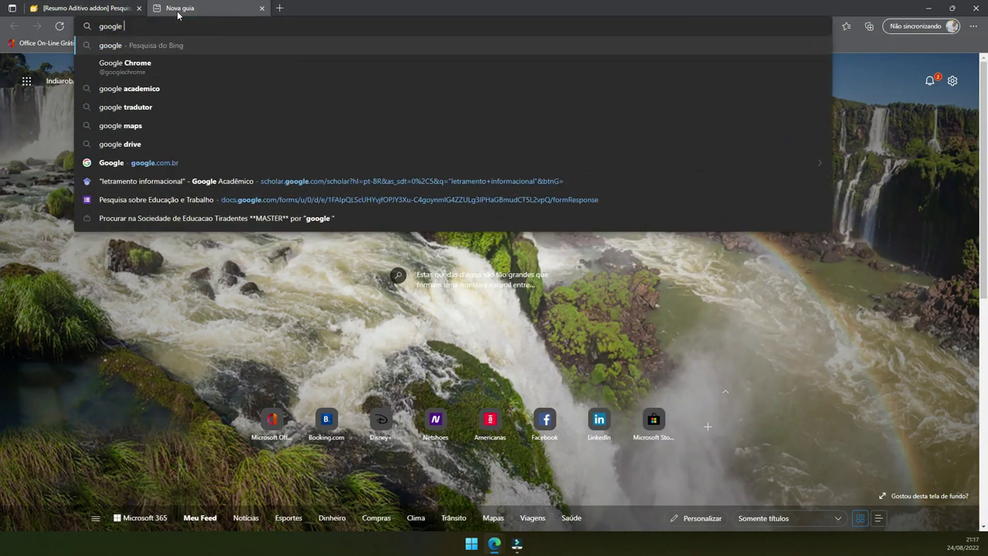
{"action": "type", "text": "translate"}
{"action": "key", "text": "Return"}
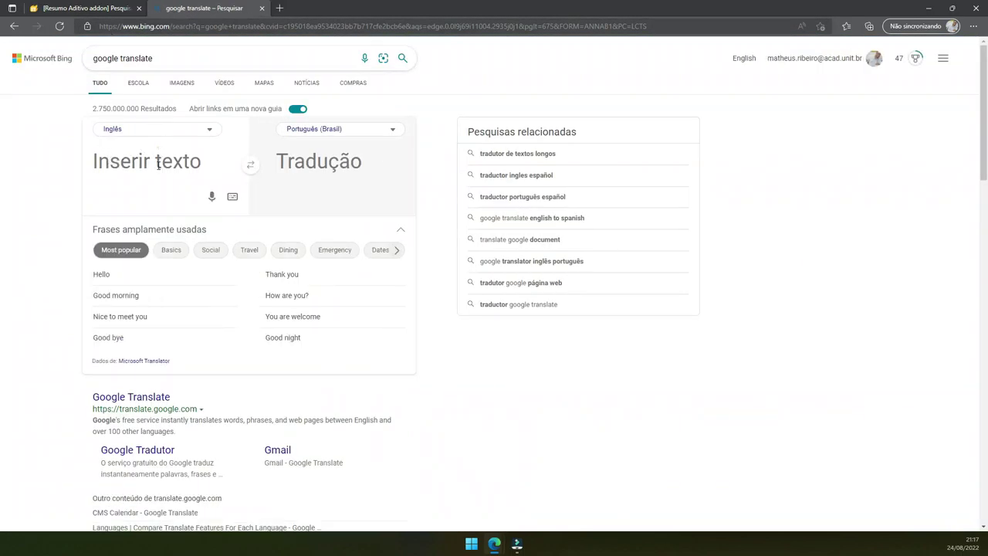
{"action": "key", "text": "ctrl+v"}
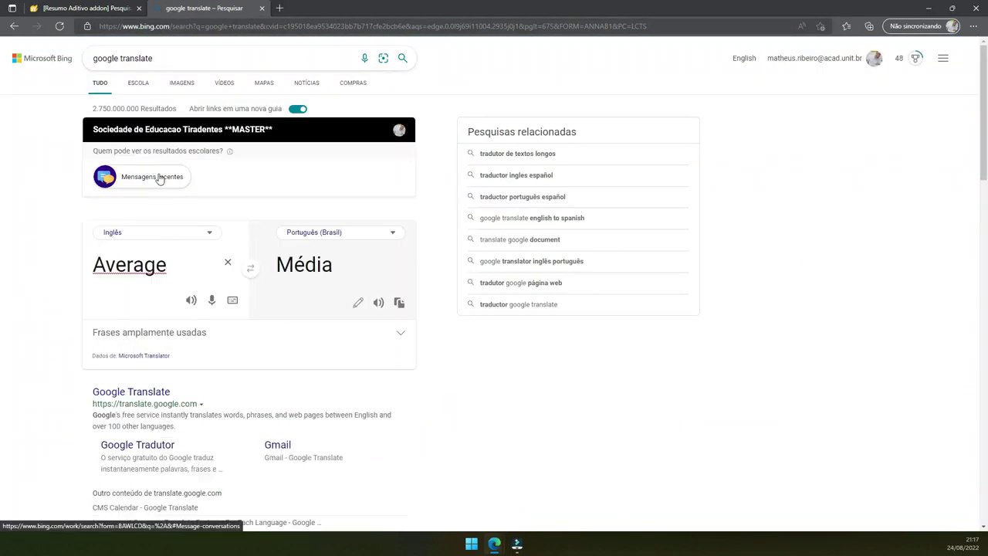
- Return to the Awesome Table tab and check the Idade average of 26.10
{"action": "left_click", "coordinate": [91, 6]}
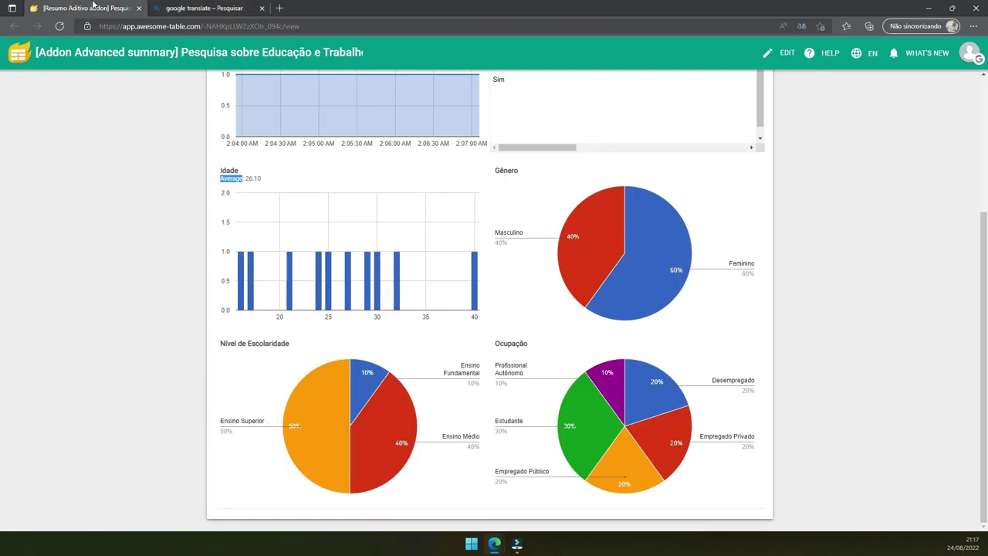
{"action": "double_click", "coordinate": [260, 179]}
{"action": "left_click", "coordinate": [257, 177]}
{"action": "scroll", "coordinate": [379, 341], "scroll_direction": "up", "scroll_amount": 3}
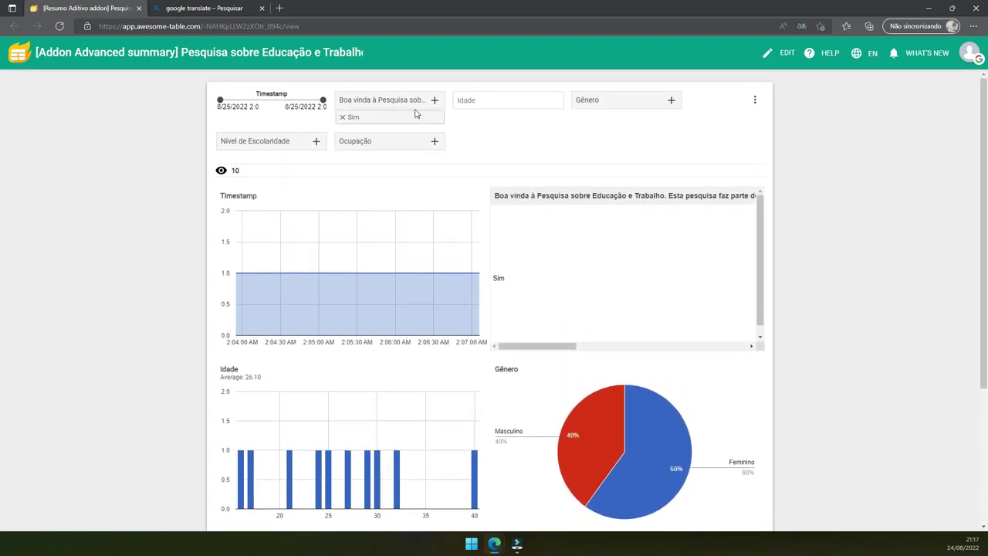
- Remove the Sim filter so the dashboard covers all 11 responses, and close the translator tab
{"action": "left_click", "coordinate": [339, 118]}
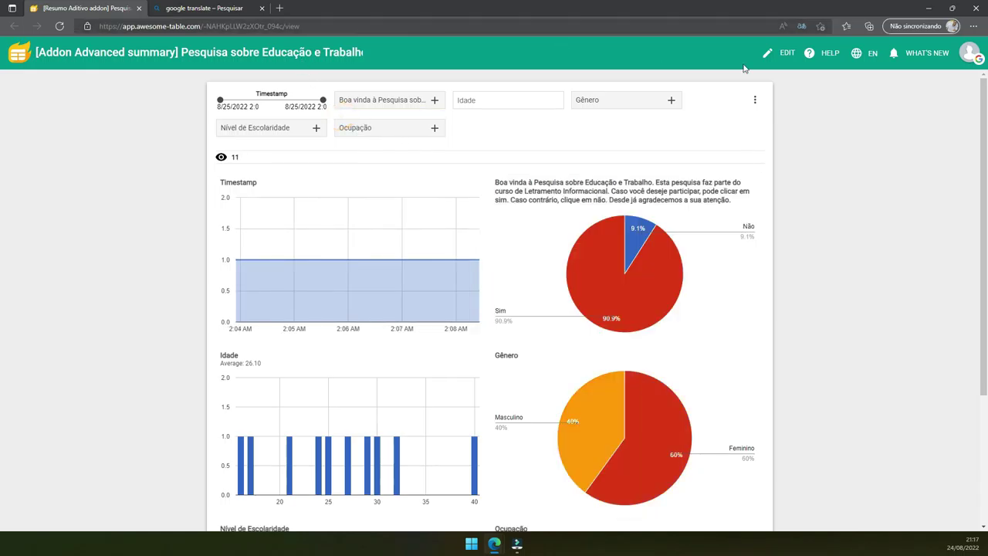
{"action": "left_click", "coordinate": [219, 10]}
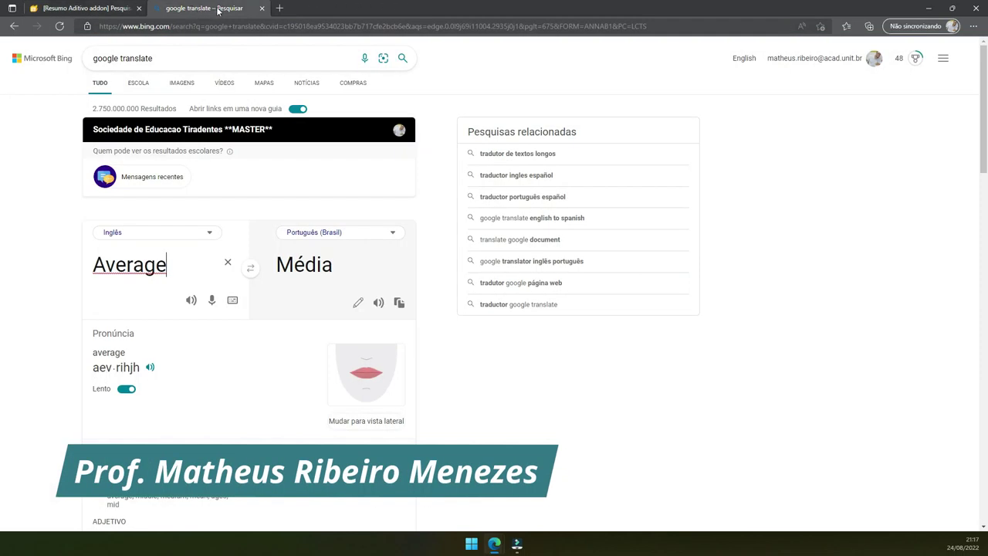
{"action": "left_click", "coordinate": [262, 8]}
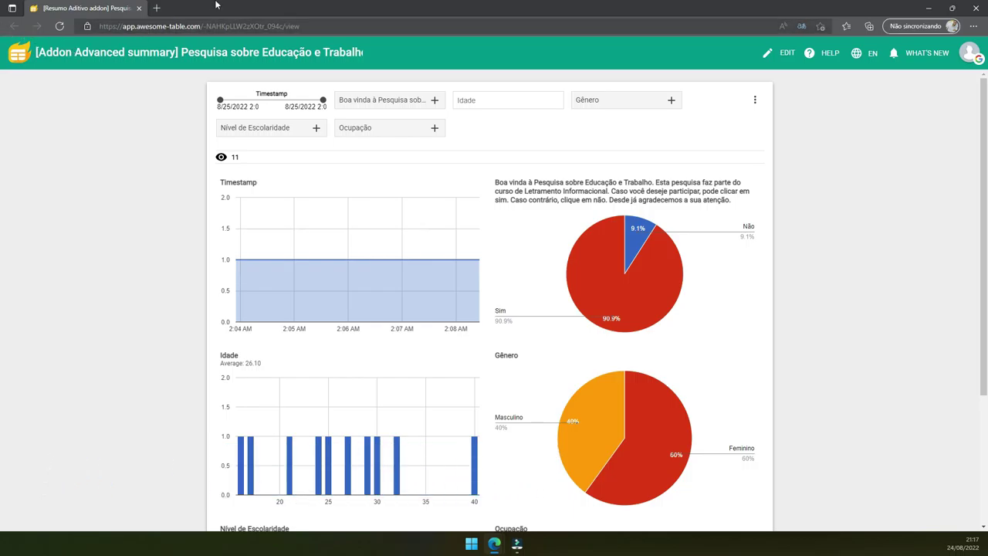
- Snap the dashboard to the left half with the Google Forms summary on the right
{"action": "key", "text": "super+Left"}
{"action": "left_click", "coordinate": [734, 153]}
{"action": "scroll", "coordinate": [761, 143], "scroll_direction": "up", "scroll_amount": 5}
{"action": "scroll", "coordinate": [759, 147], "scroll_direction": "up", "scroll_amount": 3}
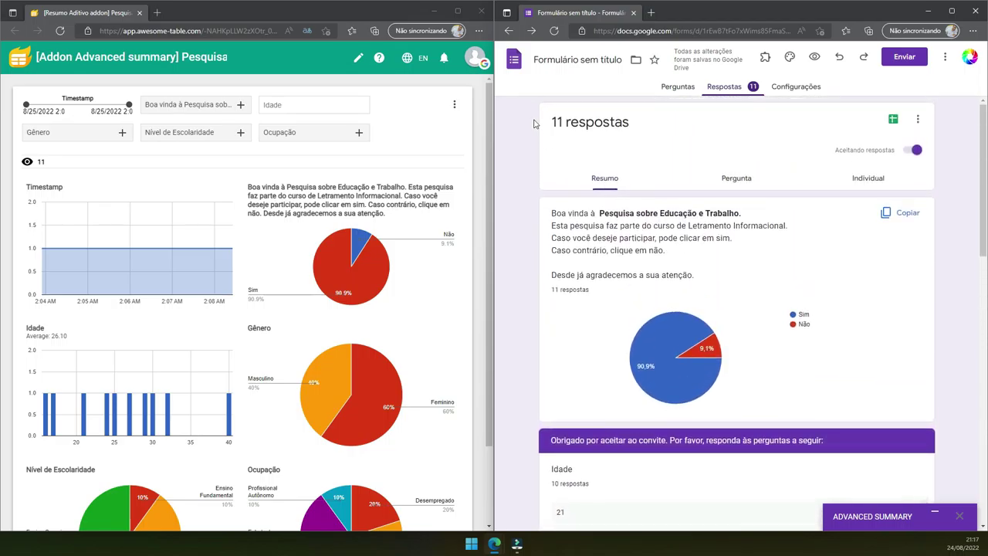
- Maximize the Forms window and browse the Workspace Marketplace's form add-ons under Complementos
{"action": "left_click", "coordinate": [949, 11]}
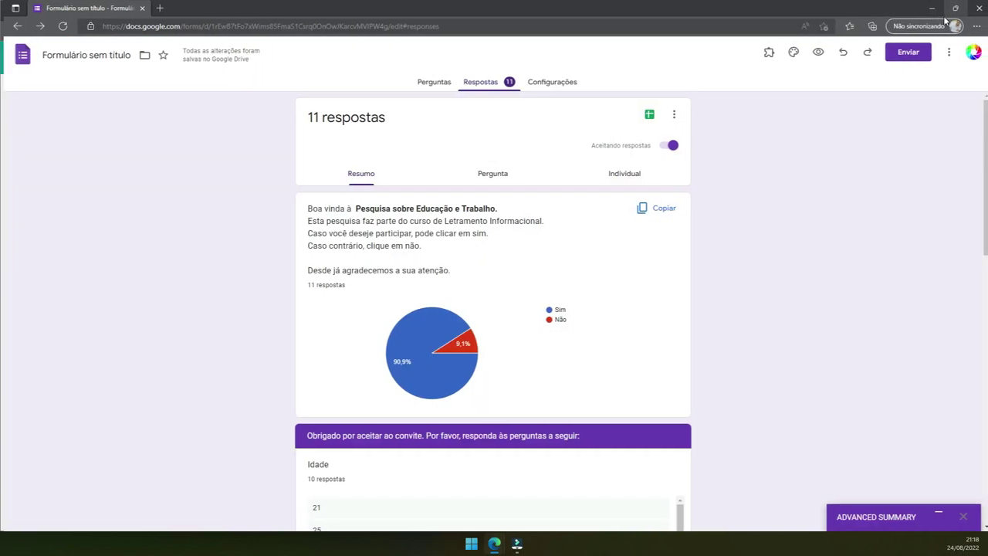
{"action": "left_click", "coordinate": [946, 54]}
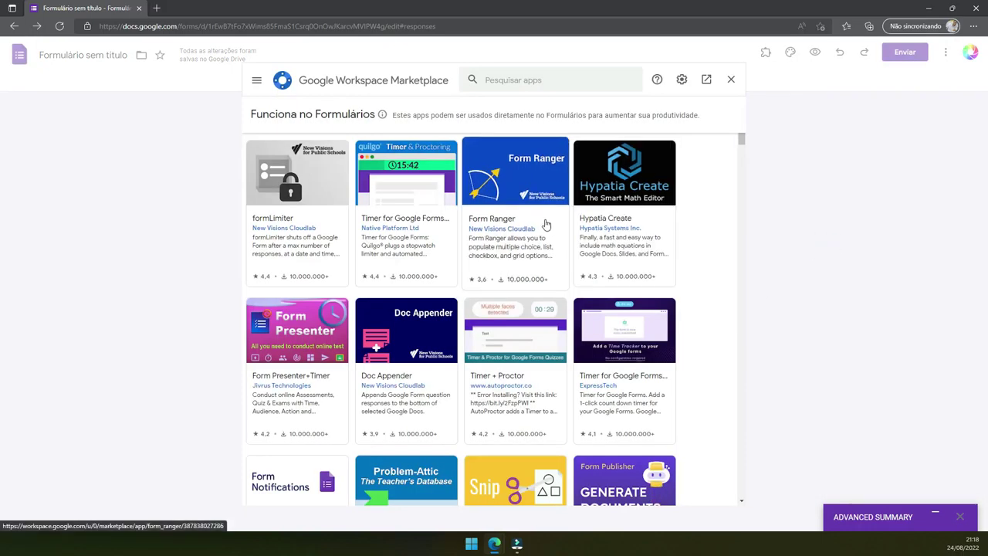
{"action": "scroll", "coordinate": [545, 224], "scroll_direction": "down", "scroll_amount": 4}
{"action": "scroll", "coordinate": [545, 257], "scroll_direction": "down", "scroll_amount": 3}
{"action": "scroll", "coordinate": [536, 200], "scroll_direction": "down", "scroll_amount": 3}
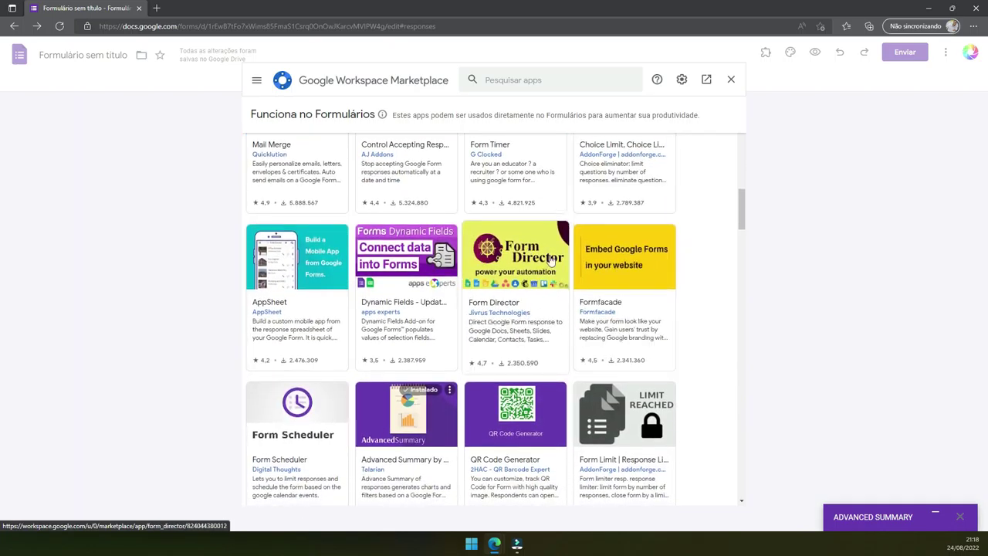
{"action": "scroll", "coordinate": [432, 371], "scroll_direction": "down", "scroll_amount": 2}
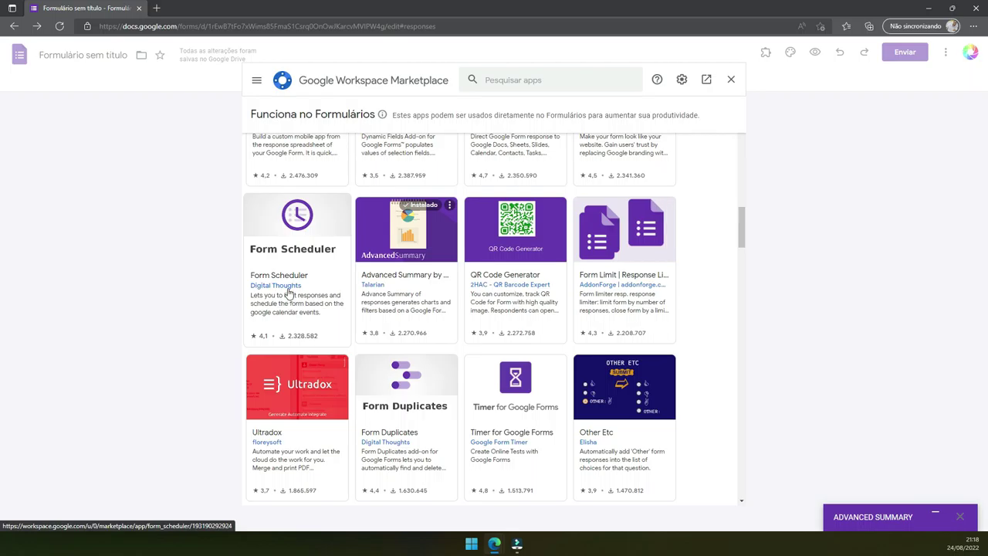
{"action": "scroll", "coordinate": [721, 360], "scroll_direction": "down", "scroll_amount": 2}
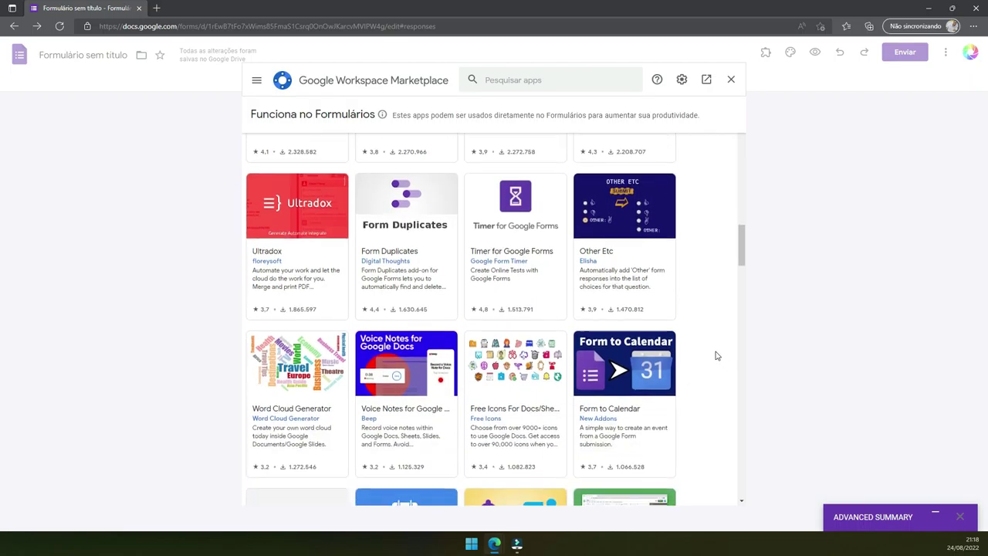
{"action": "scroll", "coordinate": [715, 352], "scroll_direction": "up", "scroll_amount": 2}
{"action": "scroll", "coordinate": [662, 281], "scroll_direction": "down", "scroll_amount": 3}
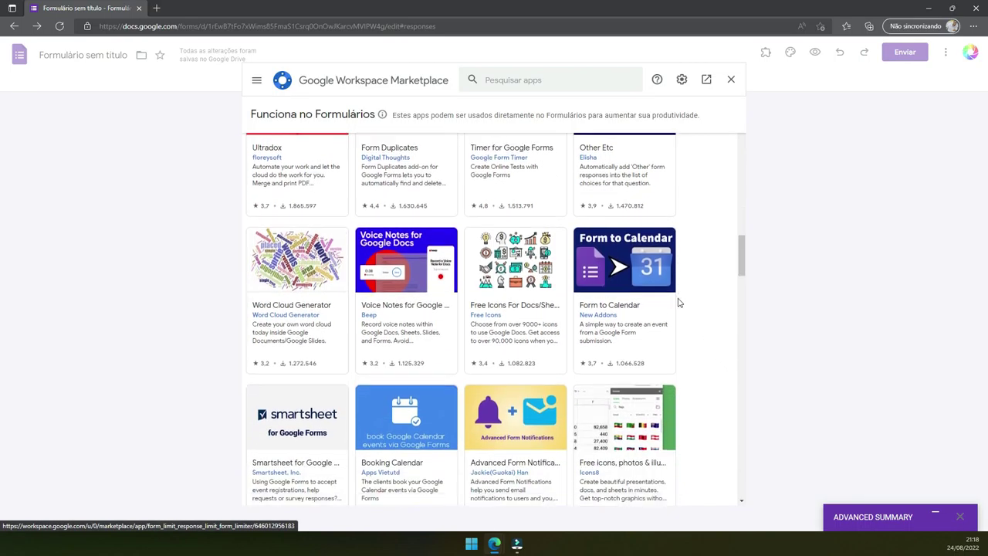
{"action": "scroll", "coordinate": [679, 303], "scroll_direction": "down", "scroll_amount": 2}
{"action": "scroll", "coordinate": [680, 302], "scroll_direction": "down", "scroll_amount": 4}
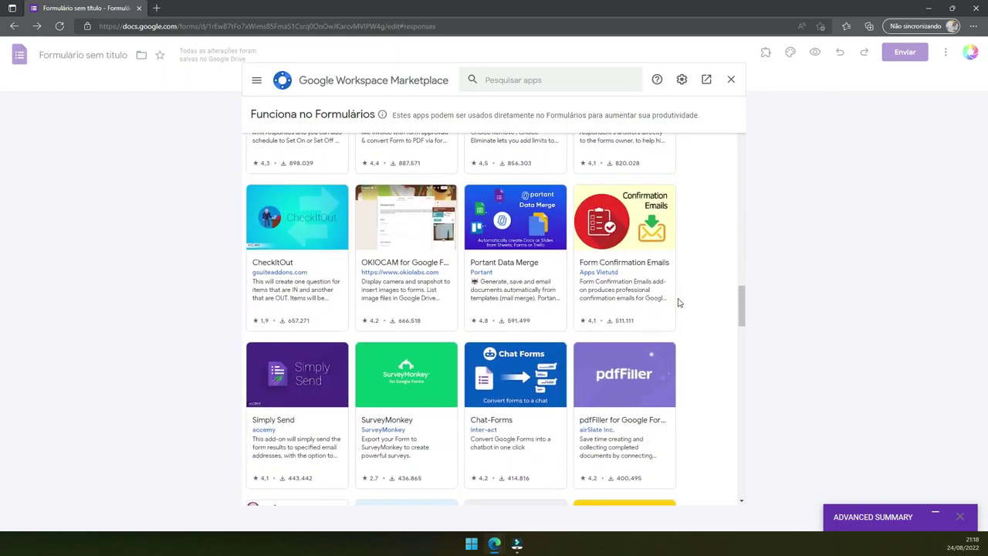
{"action": "scroll", "coordinate": [680, 302], "scroll_direction": "down", "scroll_amount": 3}
{"action": "scroll", "coordinate": [679, 303], "scroll_direction": "down", "scroll_amount": 3}
{"action": "scroll", "coordinate": [680, 302], "scroll_direction": "down", "scroll_amount": 2}
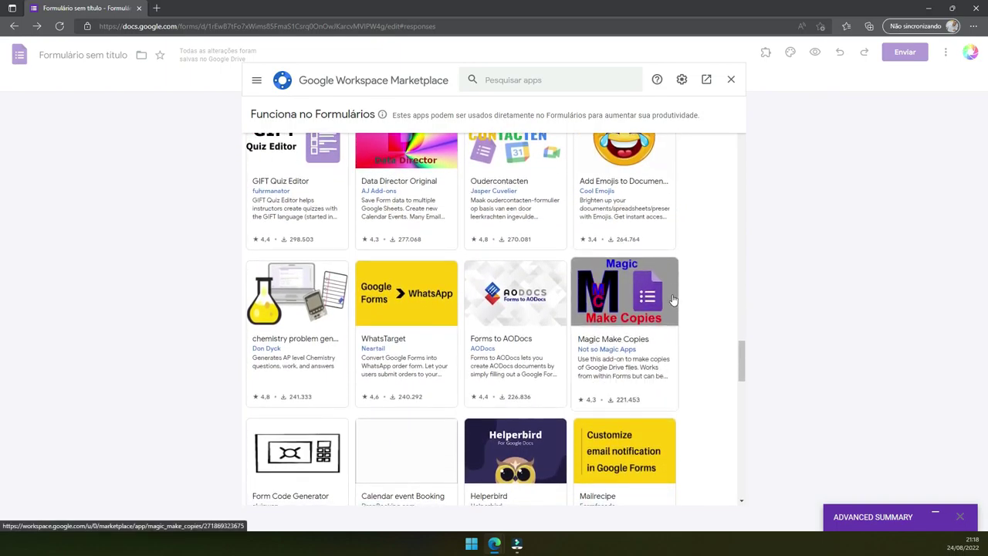
{"action": "scroll", "coordinate": [679, 303], "scroll_direction": "up", "scroll_amount": 6}
{"action": "scroll", "coordinate": [496, 276], "scroll_direction": "up", "scroll_amount": 6}
{"action": "scroll", "coordinate": [496, 277], "scroll_direction": "up", "scroll_amount": 5}
{"action": "scroll", "coordinate": [497, 276], "scroll_direction": "up", "scroll_amount": 5}
{"action": "scroll", "coordinate": [496, 277], "scroll_direction": "up", "scroll_amount": 2}
{"action": "scroll", "coordinate": [632, 365], "scroll_direction": "down", "scroll_amount": 3}
{"action": "scroll", "coordinate": [631, 365], "scroll_direction": "down", "scroll_amount": 5}
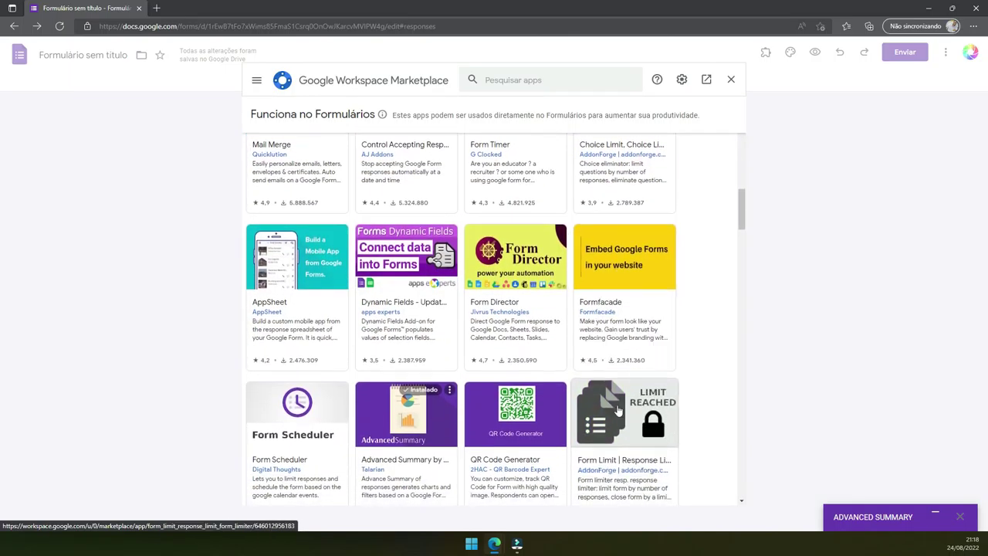
{"action": "scroll", "coordinate": [656, 404], "scroll_direction": "up", "scroll_amount": 2}
{"action": "scroll", "coordinate": [656, 386], "scroll_direction": "up", "scroll_amount": 8}
{"action": "scroll", "coordinate": [656, 386], "scroll_direction": "up", "scroll_amount": 2}
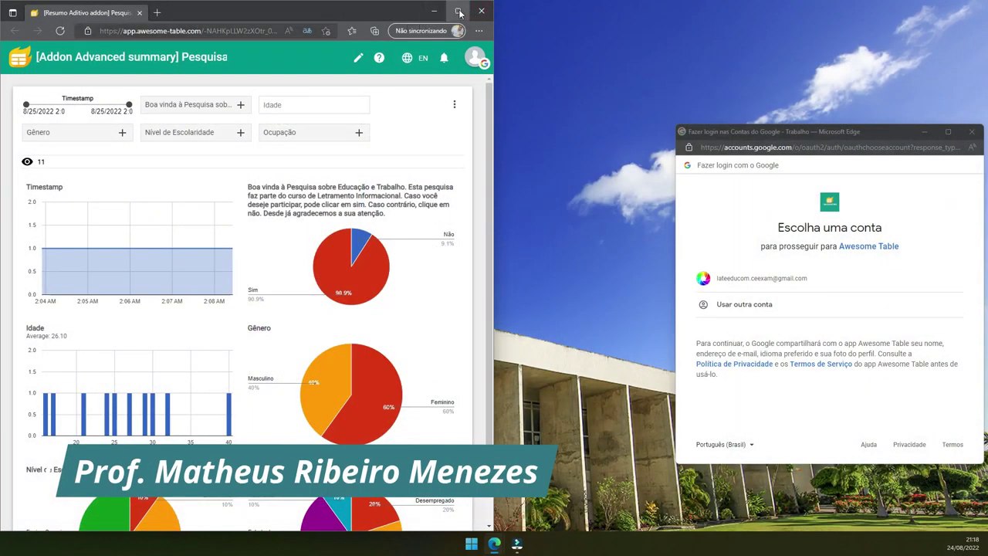
- Maximize the Edge window and scroll through the Awesome Table dashboard charts
{"action": "left_click", "coordinate": [460, 12]}
{"action": "scroll", "coordinate": [726, 278], "scroll_direction": "down", "scroll_amount": 3}
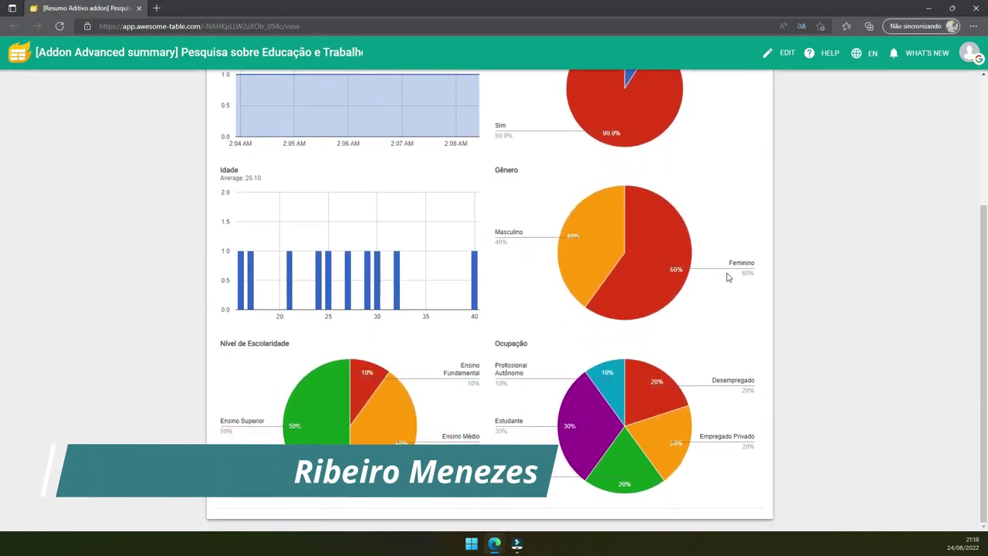
{"action": "scroll", "coordinate": [727, 278], "scroll_direction": "up", "scroll_amount": 3}
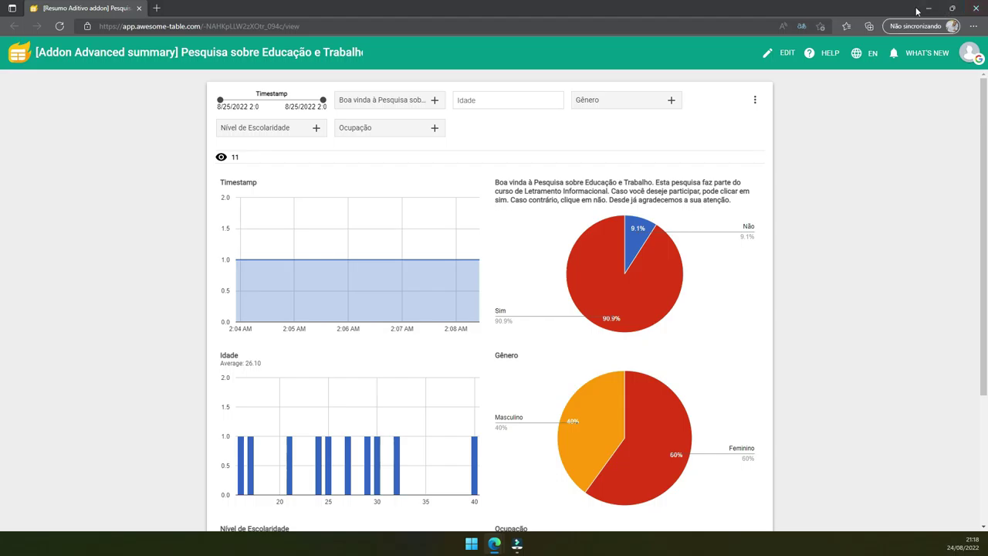
- Replace the dashboard in the same tab with the Google homepage by entering 'google.com.br'
{"action": "left_click", "coordinate": [683, 27]}
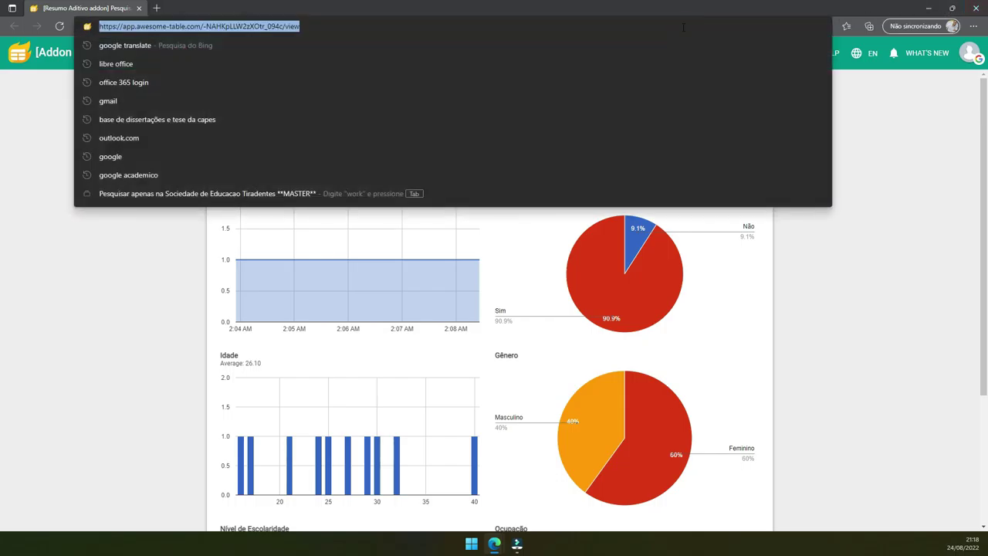
{"action": "type", "text": "google.com.br"}
{"action": "key", "text": "Return"}
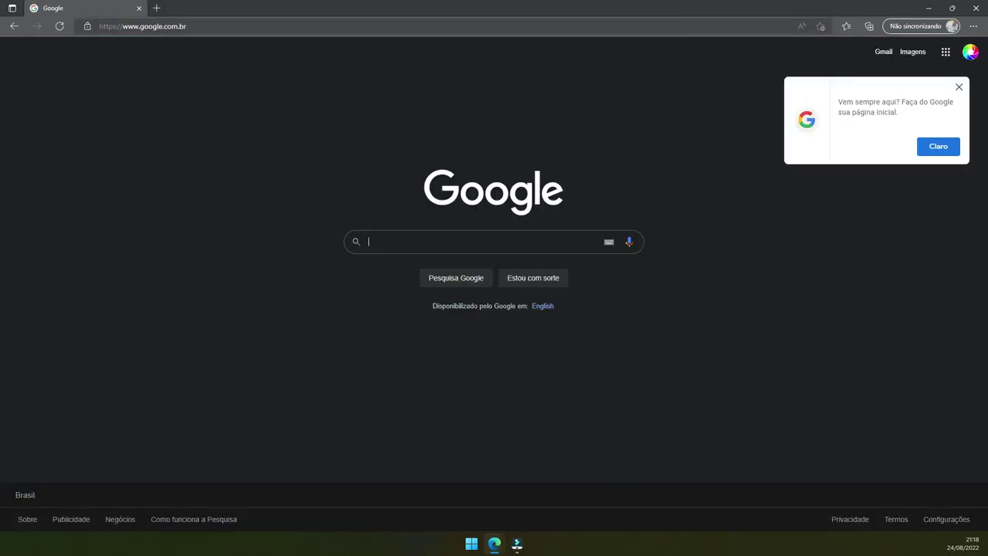
- Go to Google Drive and open the Formulário sem título form from its suggestions
{"action": "left_click", "coordinate": [945, 51]}
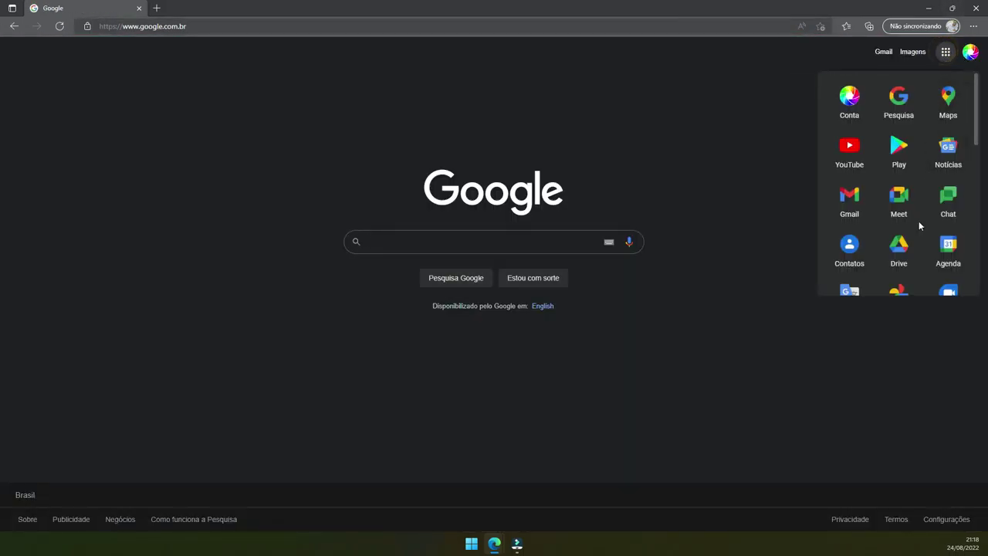
{"action": "left_click", "coordinate": [897, 251]}
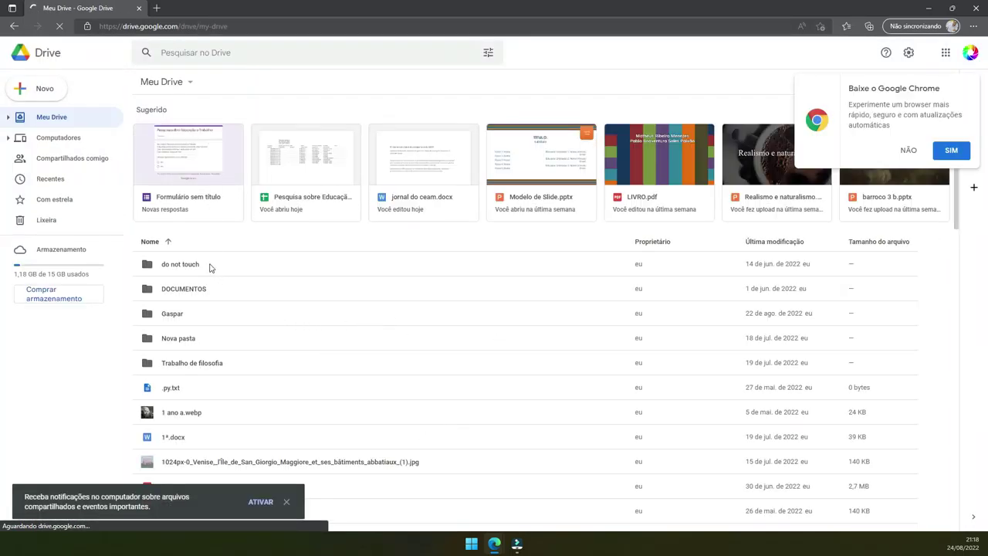
{"action": "left_click", "coordinate": [209, 169]}
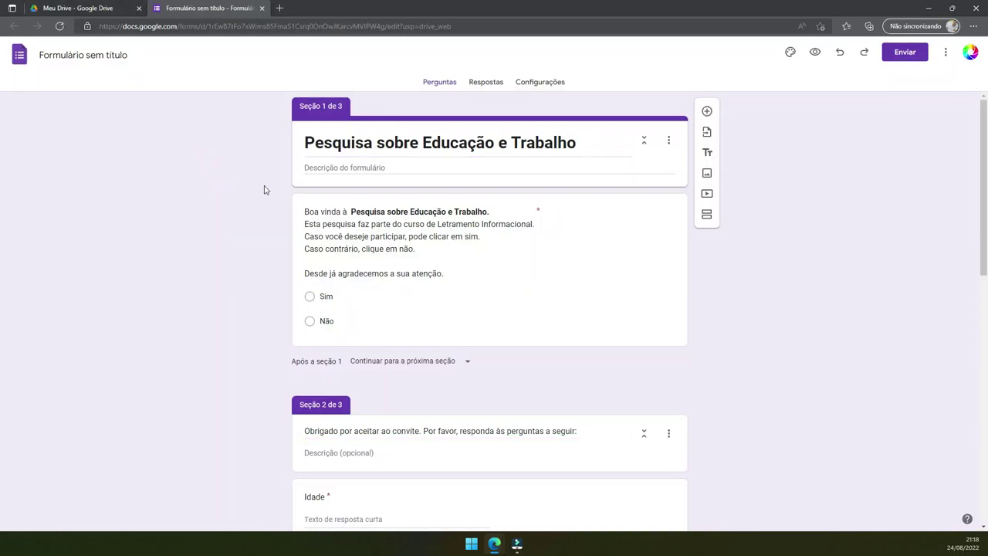
{"action": "left_click", "coordinate": [550, 80]}
- Open the linked responses spreadsheet, inspect the consent answer in B3, and dismiss the Meet promotion
{"action": "left_click", "coordinate": [479, 82]}
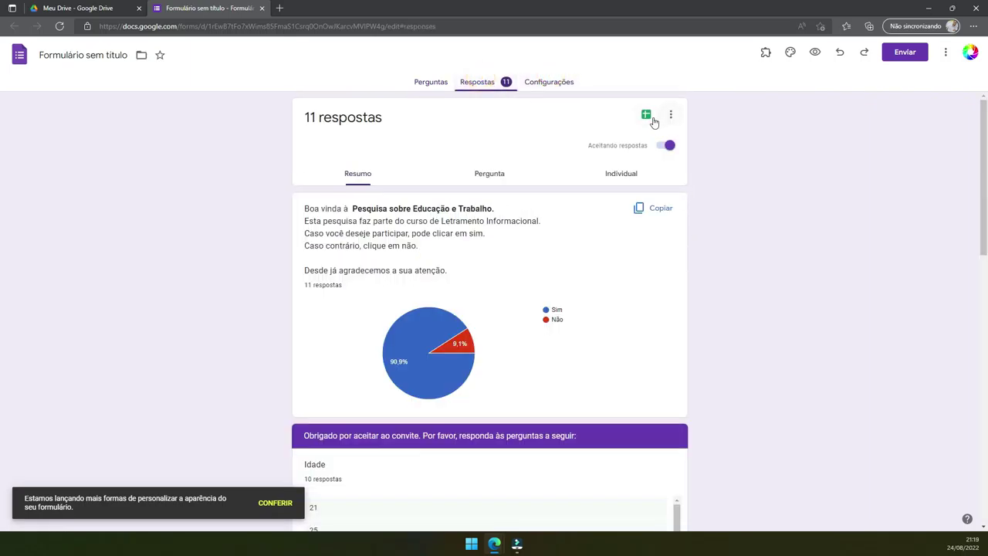
{"action": "left_click", "coordinate": [672, 115]}
{"action": "left_click", "coordinate": [709, 114]}
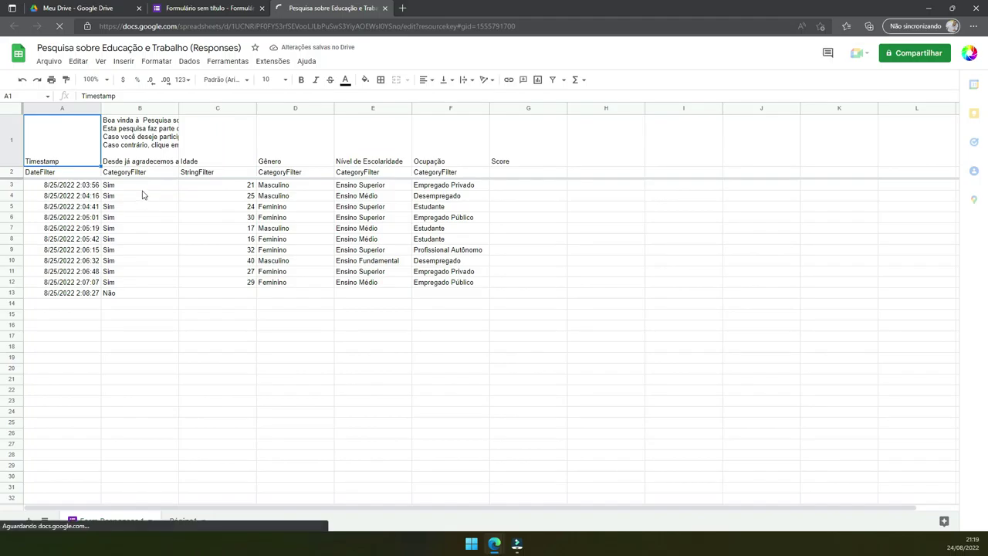
{"action": "left_click", "coordinate": [143, 186]}
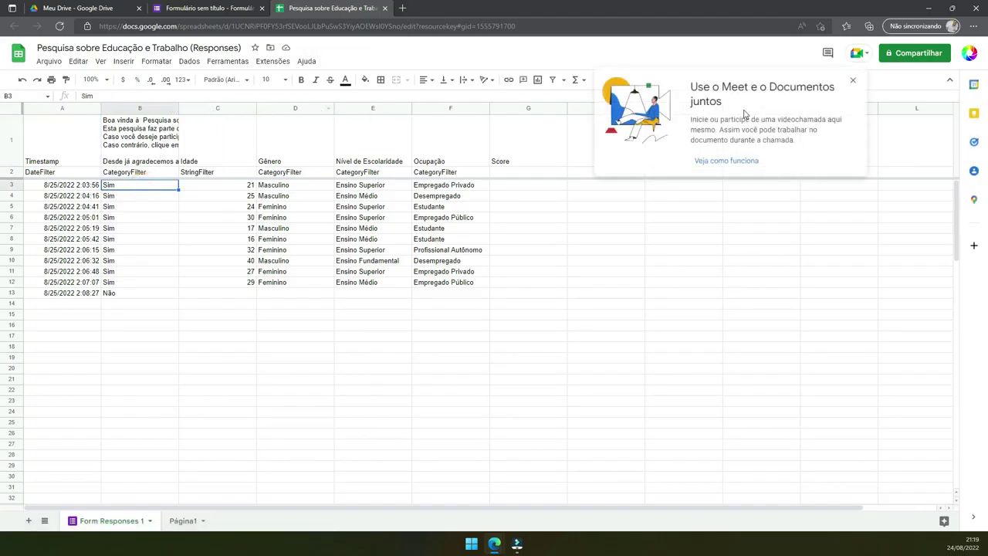
{"action": "left_click", "coordinate": [854, 80]}
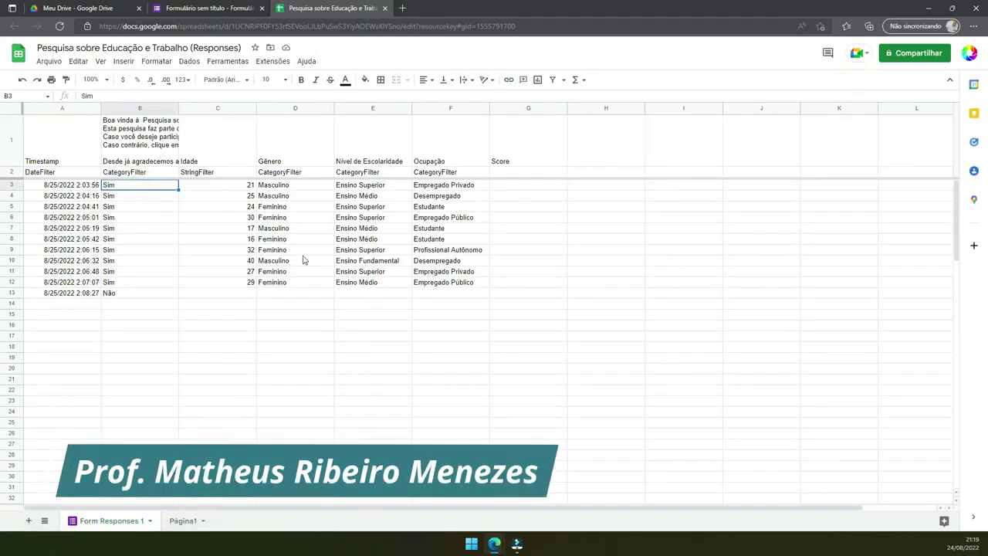
- Compare the form's response summary with the spreadsheet across tabs, then close Edge
{"action": "left_click", "coordinate": [174, 8]}
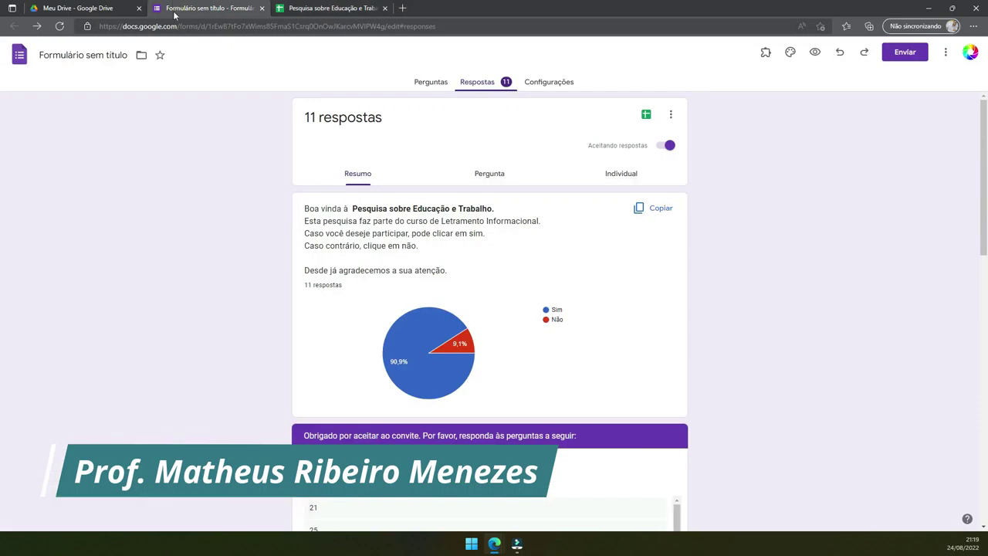
{"action": "scroll", "coordinate": [458, 279], "scroll_direction": "down", "scroll_amount": 10}
{"action": "scroll", "coordinate": [459, 280], "scroll_direction": "down", "scroll_amount": 5}
{"action": "scroll", "coordinate": [458, 280], "scroll_direction": "up", "scroll_amount": 3}
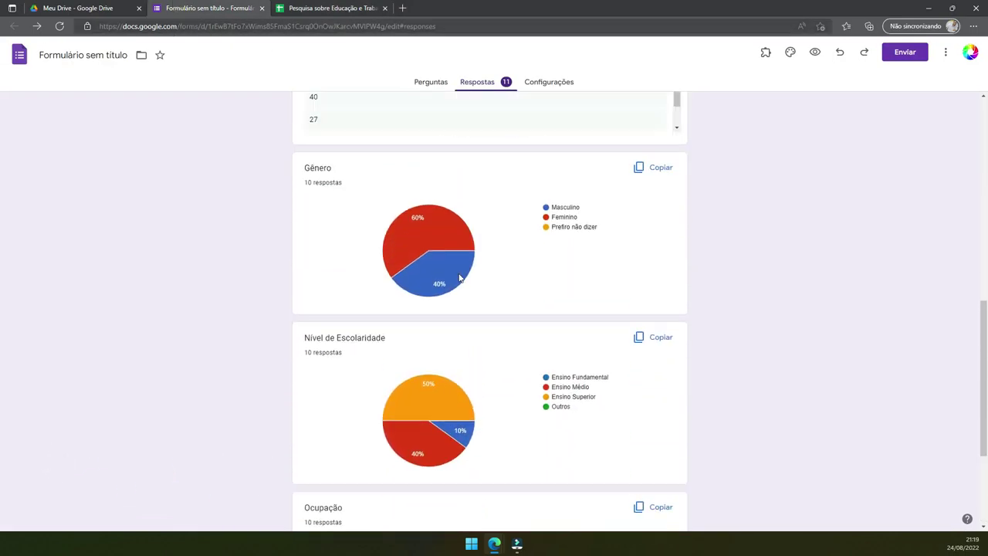
{"action": "scroll", "coordinate": [459, 279], "scroll_direction": "up", "scroll_amount": 10}
{"action": "left_click", "coordinate": [340, 9]}
{"action": "left_click", "coordinate": [228, 7]}
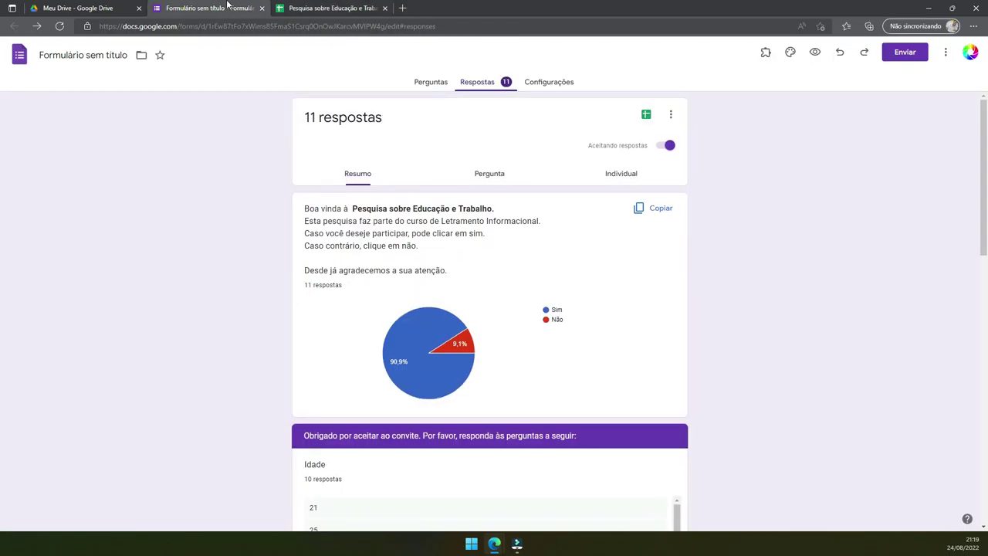
{"action": "left_click", "coordinate": [114, 6]}
{"action": "left_click", "coordinate": [193, 5]}
{"action": "left_click", "coordinate": [335, 6]}
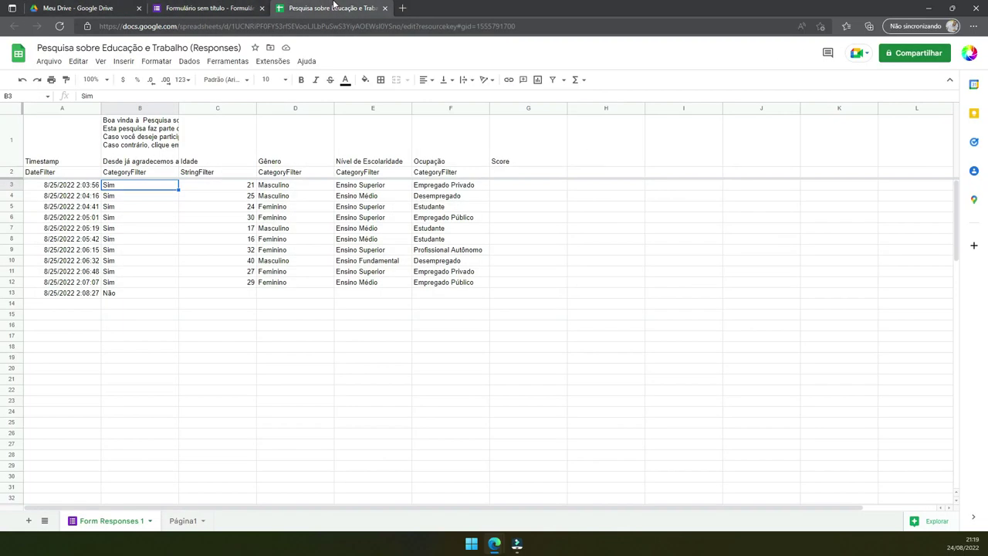
{"action": "left_click", "coordinate": [251, 6]}
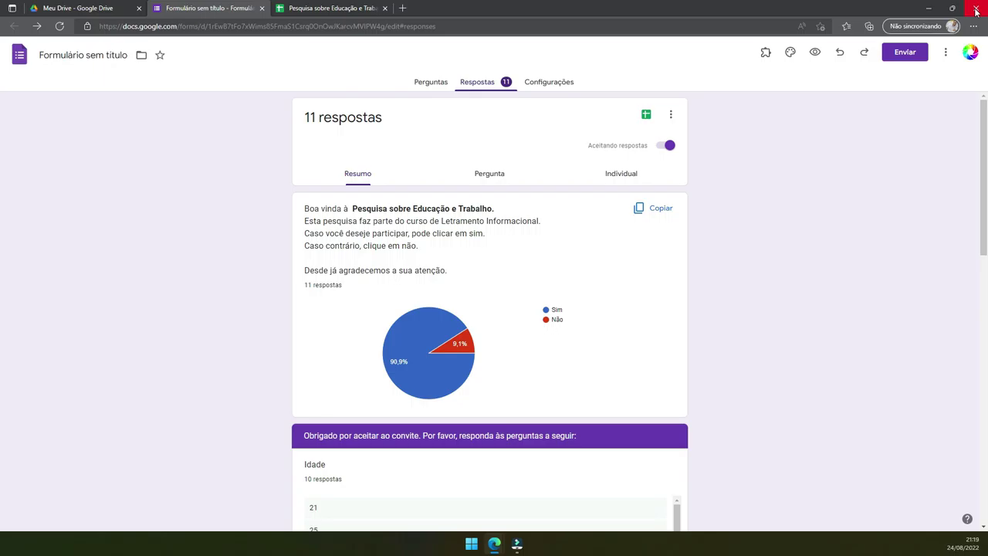
{"action": "left_click", "coordinate": [976, 9]}
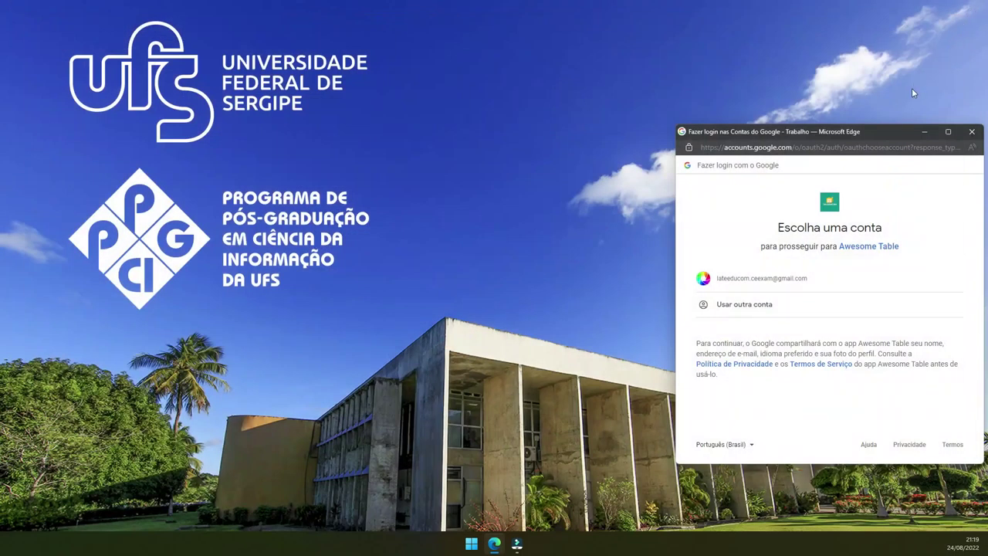
- Close the leftover Google account chooser window, leaving a clear desktop
{"action": "left_click", "coordinate": [973, 131]}
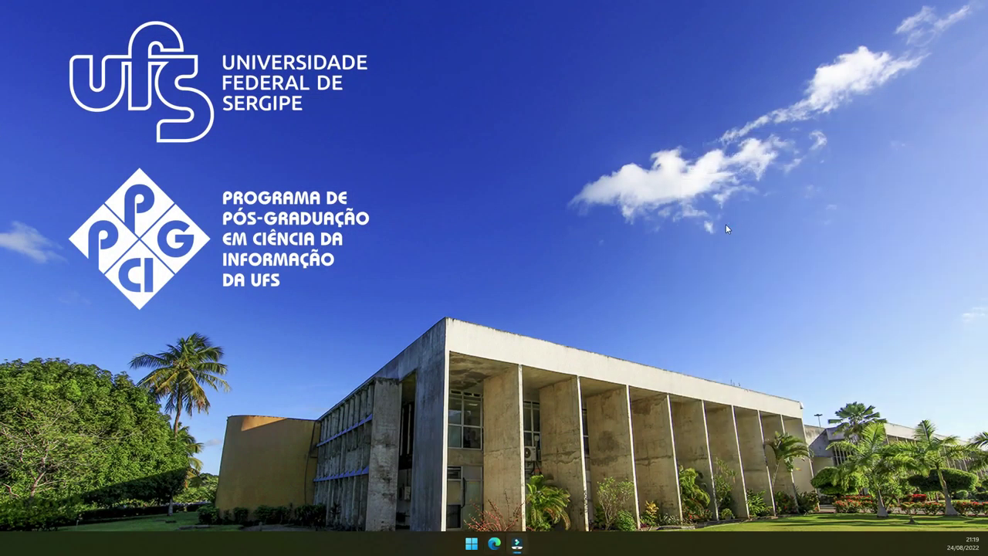